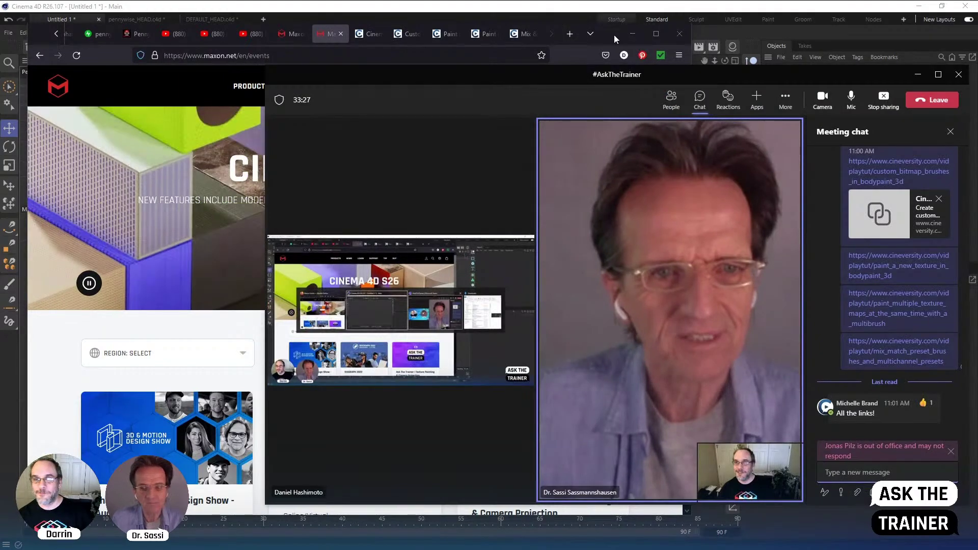
Bring the browser forward and look over the upcoming events and the News options on the Maxon events page
left_click(613, 34)
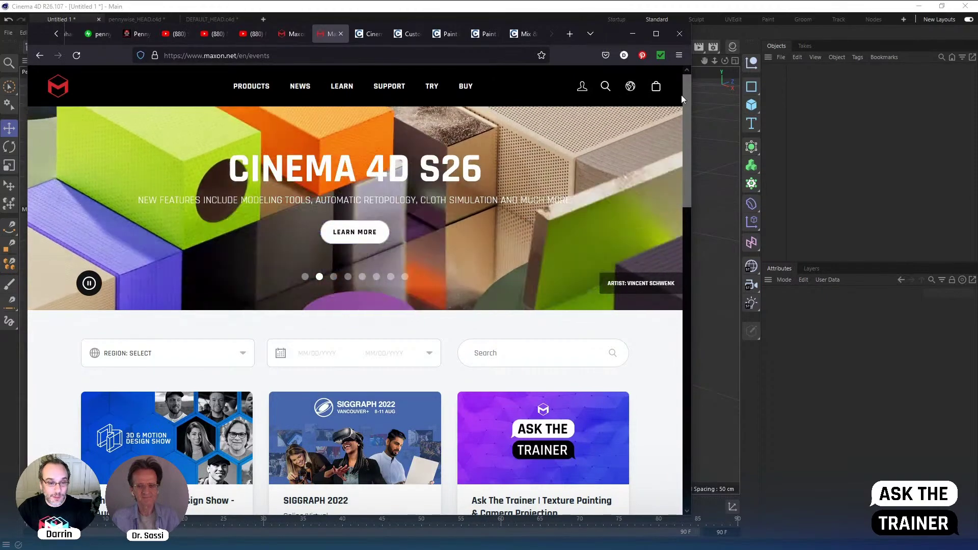
left_click_drag(687, 118, 688, 191)
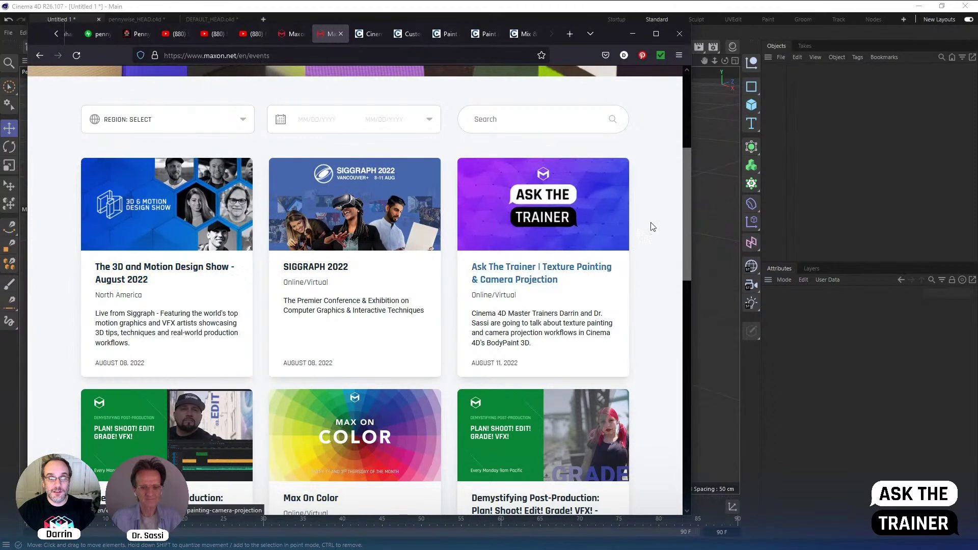
left_click_drag(689, 203, 688, 113)
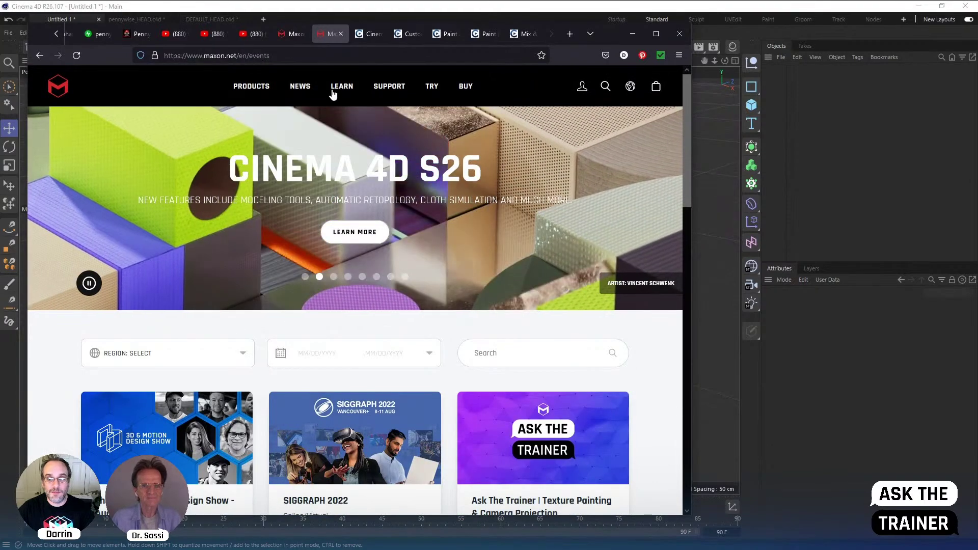
left_click(300, 86)
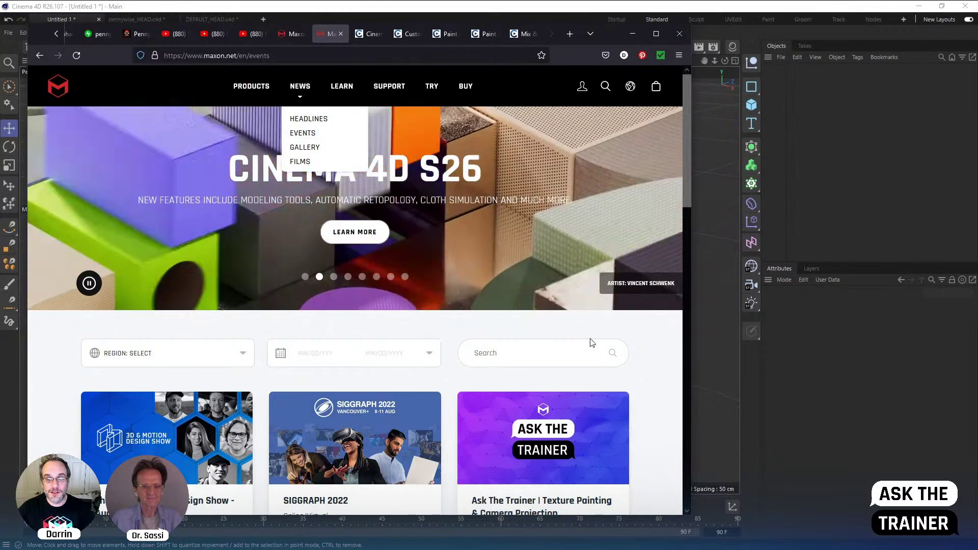
scroll(649, 352, "down", 3)
scroll(644, 342, "up", 3)
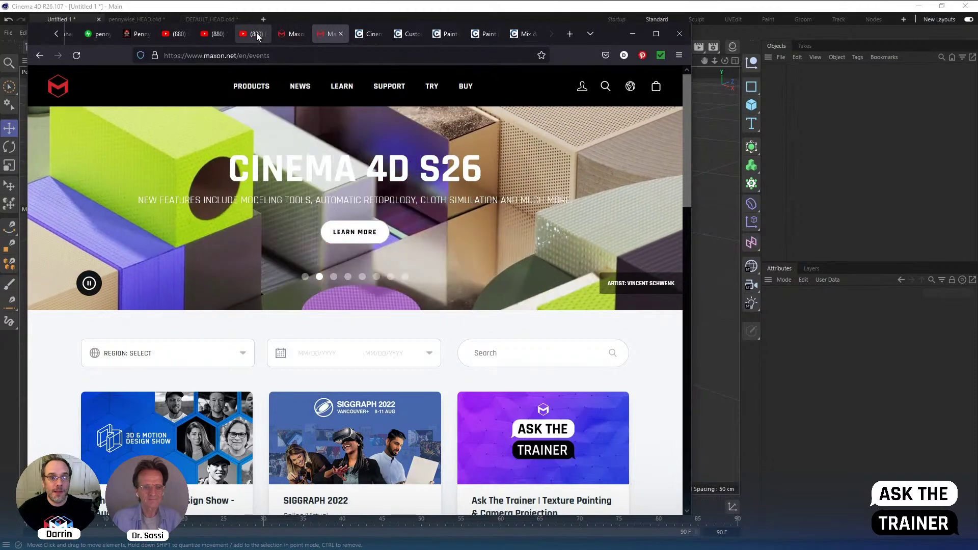
View the Maxon Training Team YouTube channel, and open the main Maxon channel's uploads to show the Siggraph 2022 recordings
left_click(256, 34)
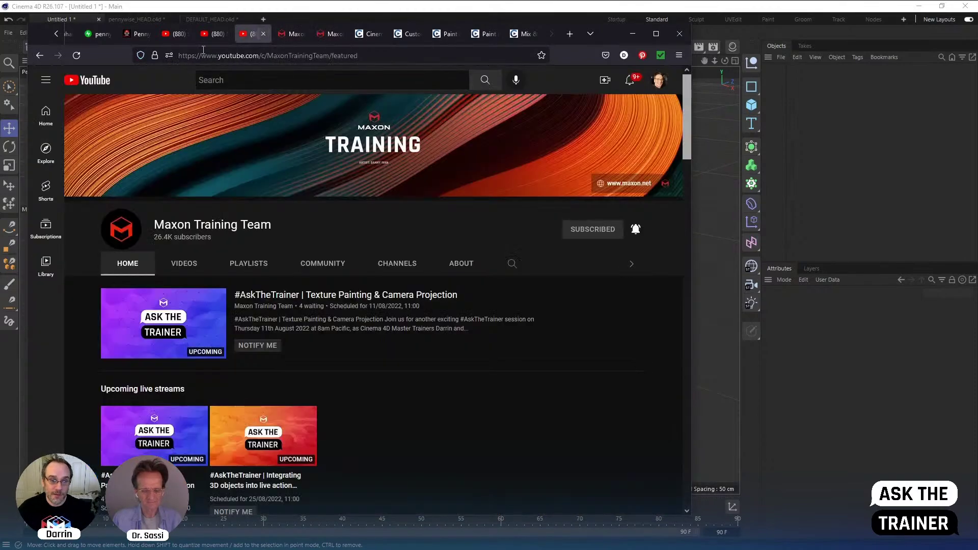
left_click(220, 35)
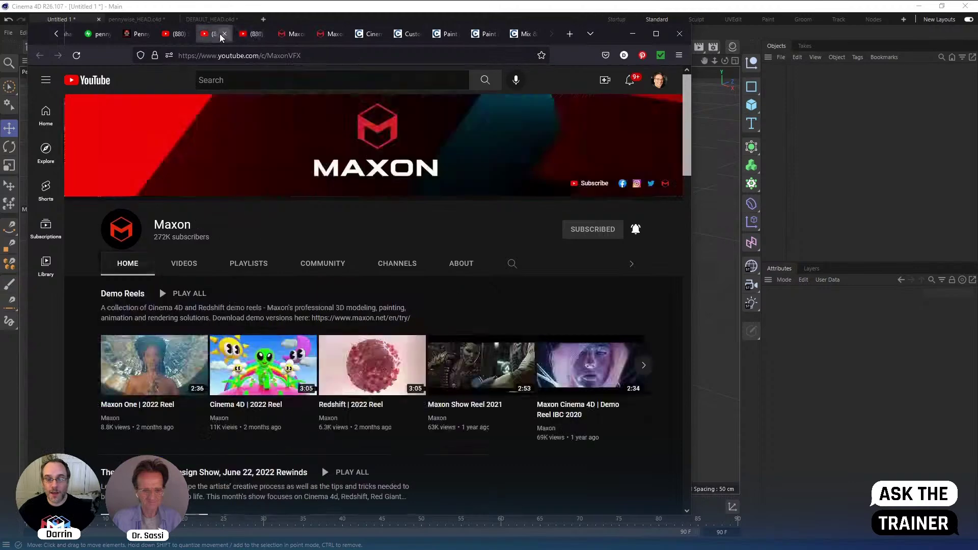
left_click(188, 262)
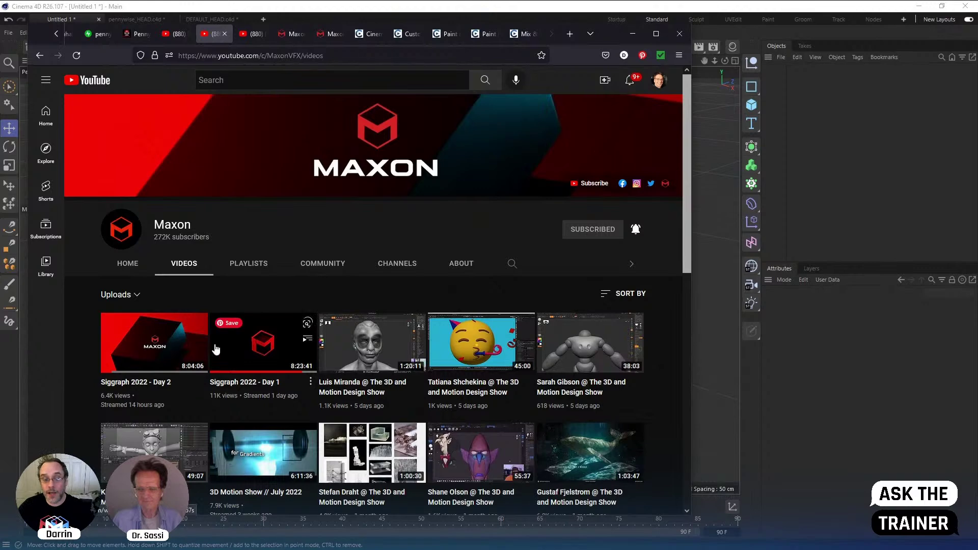
mouse_move(237, 357)
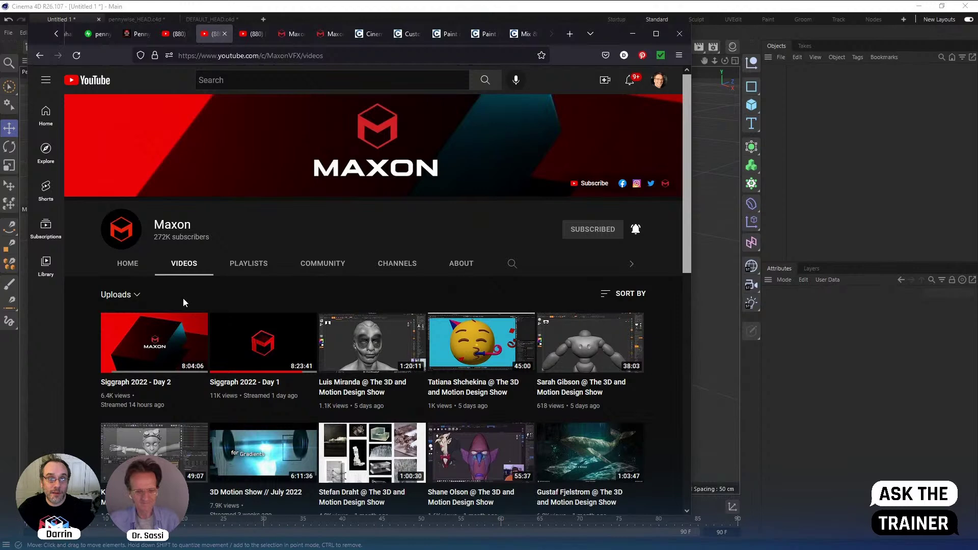
Look over the Maxon Certification page, including where it sits under Learn and its FAQ section
left_click(294, 34)
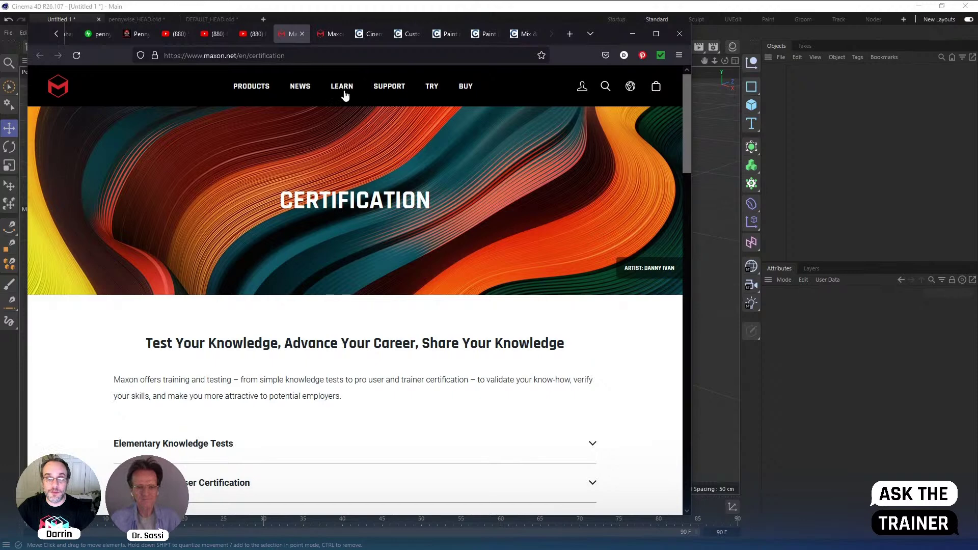
mouse_move(342, 94)
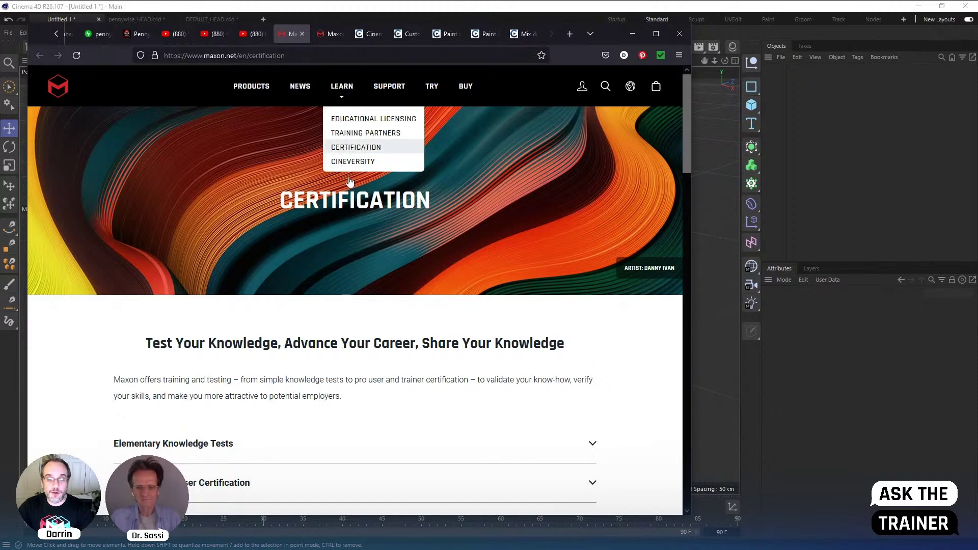
scroll(379, 336, "down", 3)
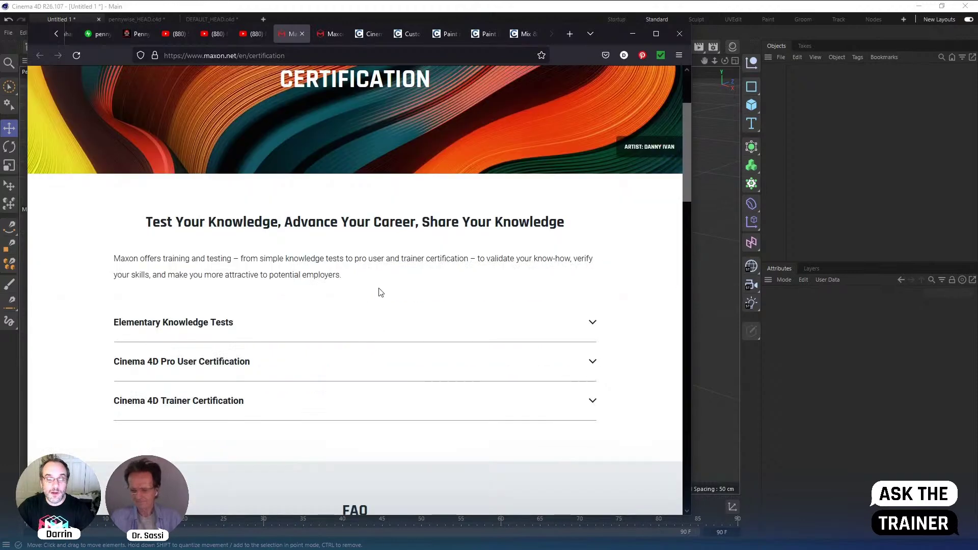
scroll(381, 292, "down", 1)
scroll(379, 294, "down", 8)
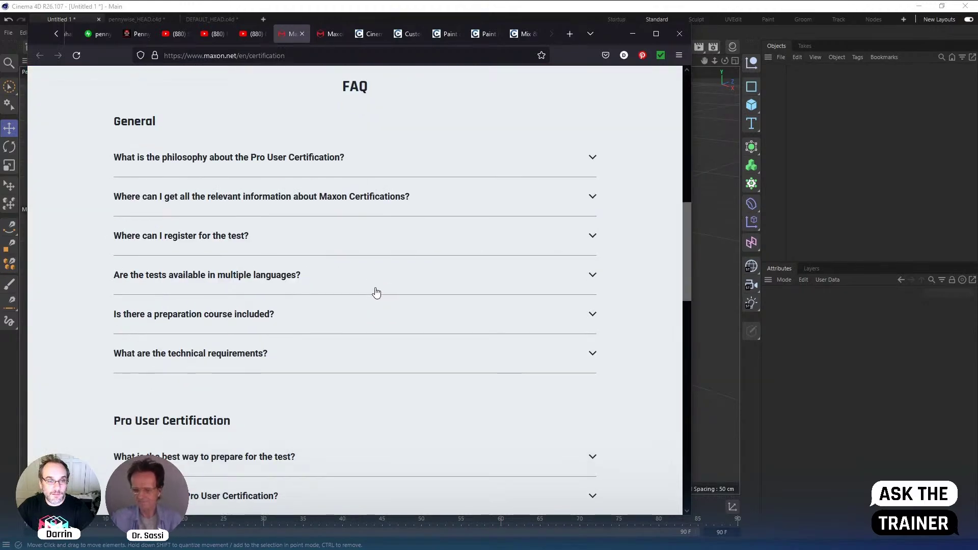
scroll(375, 293, "up", 8)
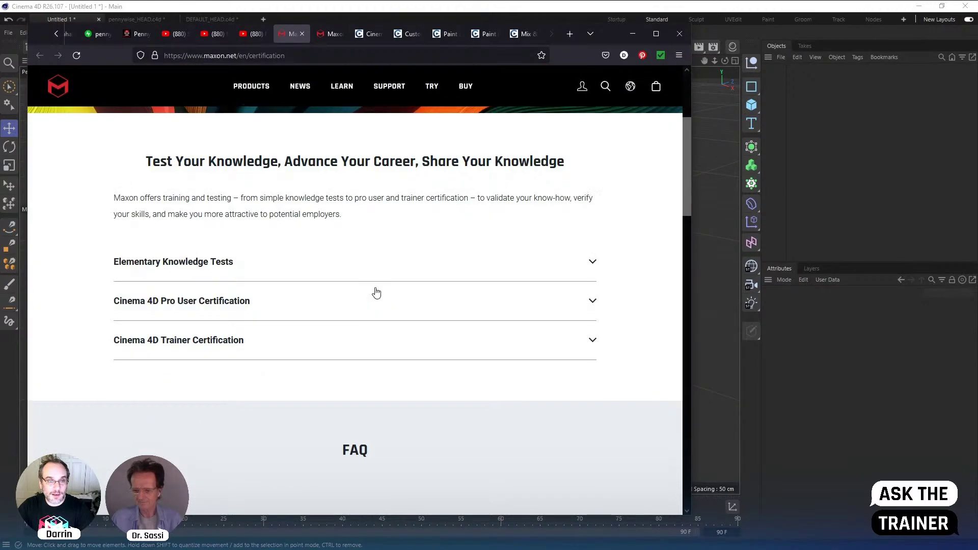
Review the Elementary Knowledge Tests and Cinema 4D Pro User Certification details, collapsing each section after viewing it
left_click(207, 261)
scroll(355, 331, "down", 1)
scroll(355, 330, "down", 2)
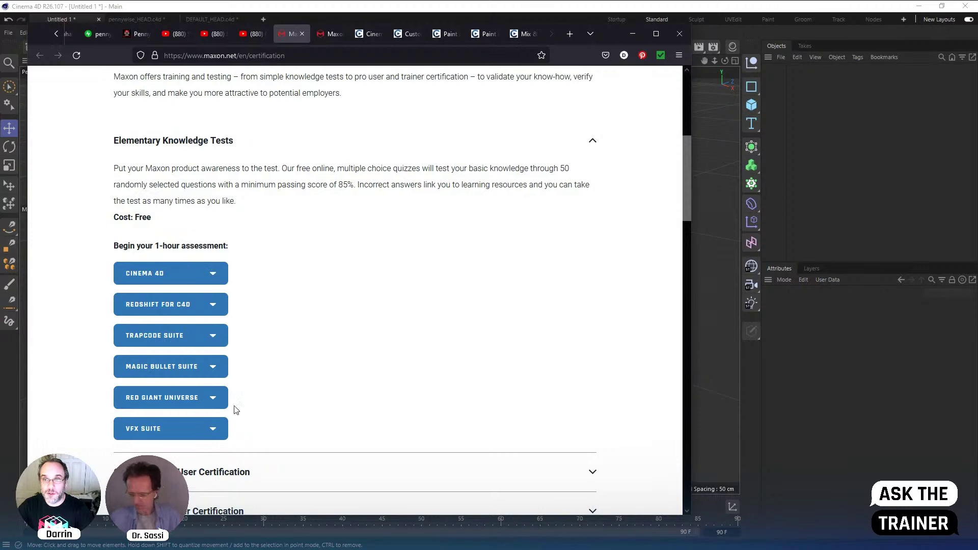
left_click(593, 143)
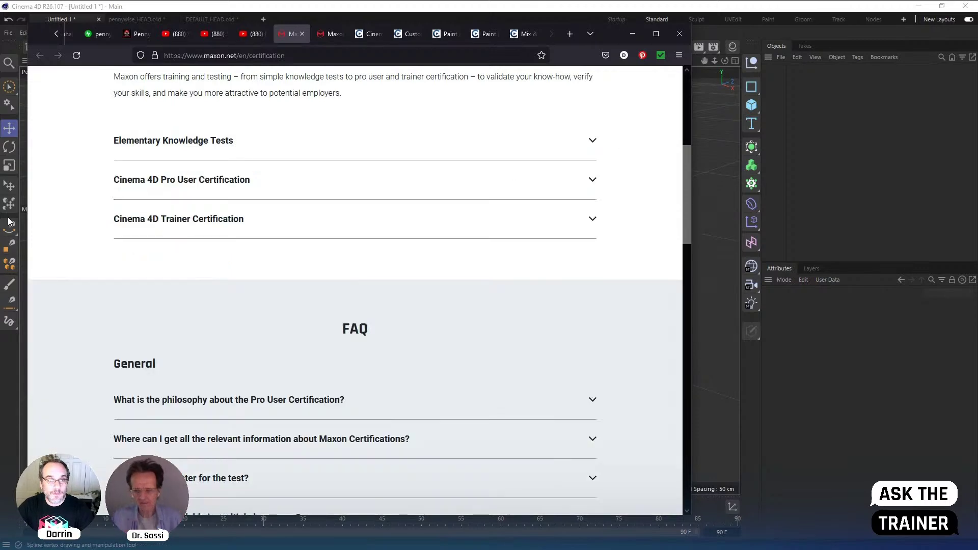
left_click(229, 190)
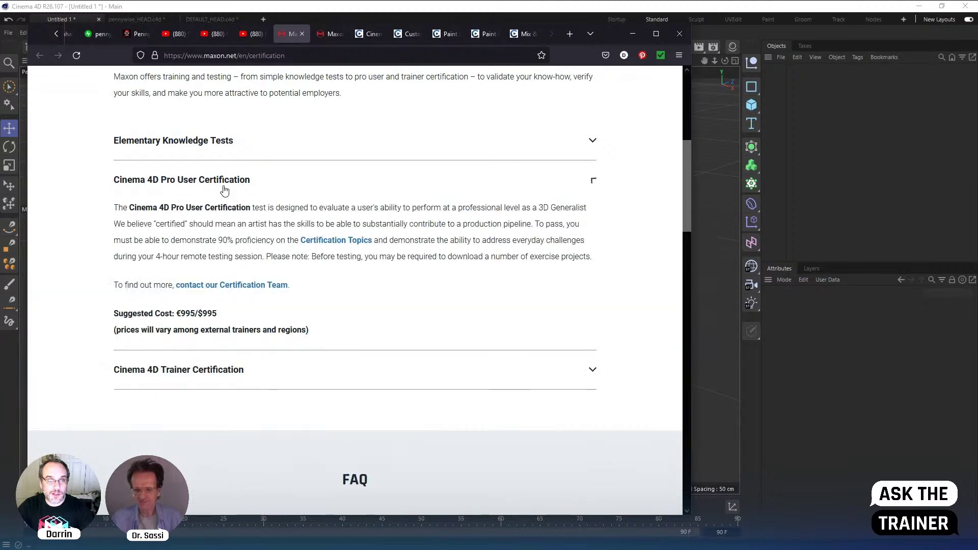
left_click(193, 191)
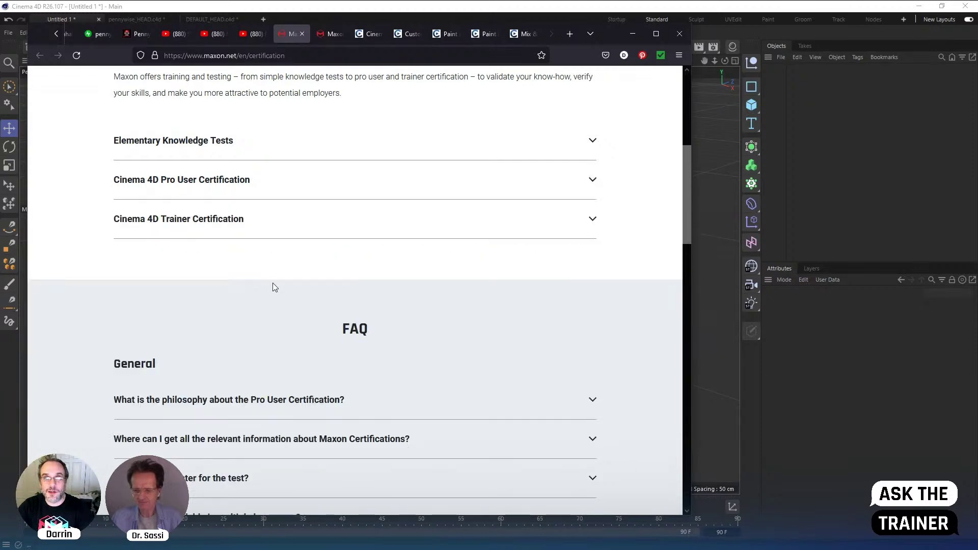
scroll(302, 326, "up", 6)
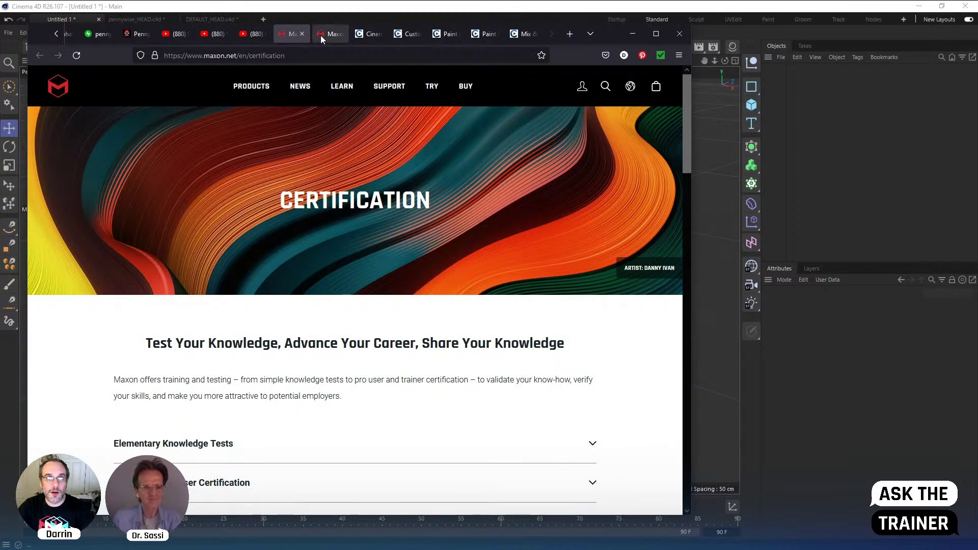
Revisit the Maxon events page and the main Maxon YouTube channel's uploads
left_click(338, 34)
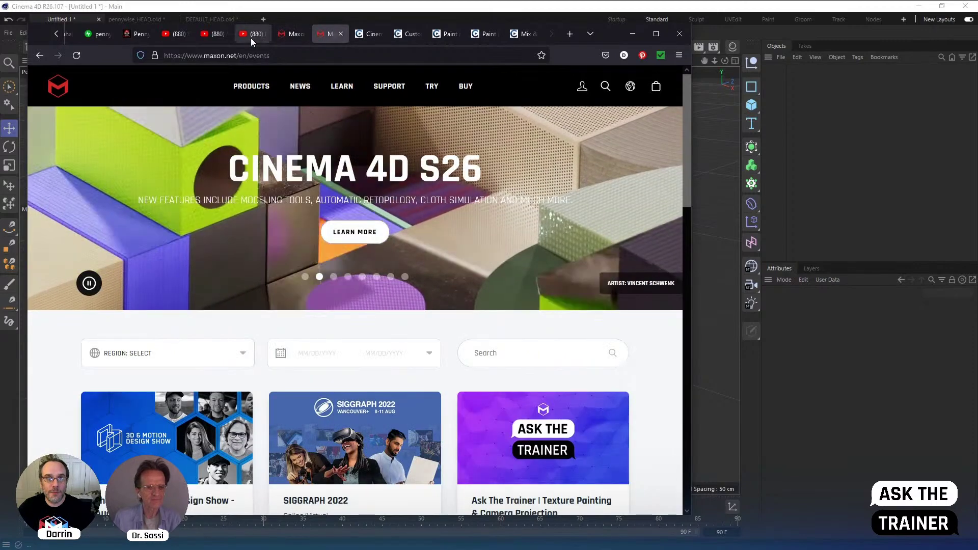
left_click(242, 38)
left_click(215, 35)
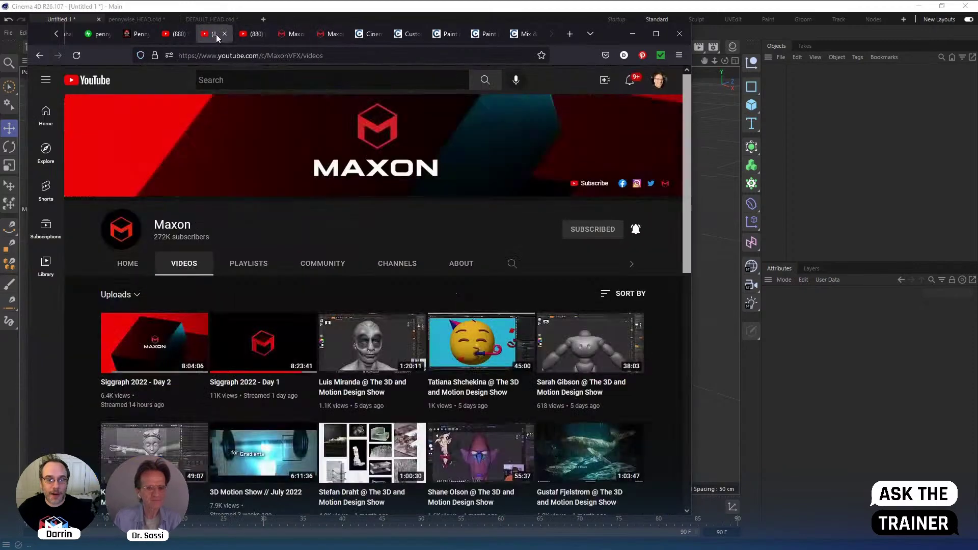
Browse the Maxon Training Team channel's upcoming live streams and open its list of uploaded videos
left_click(254, 35)
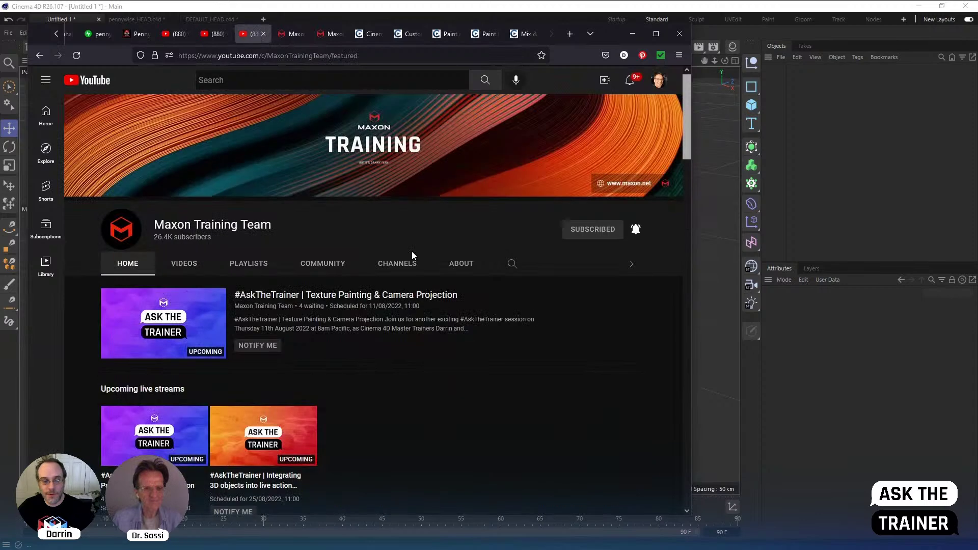
scroll(412, 251, "down", 3)
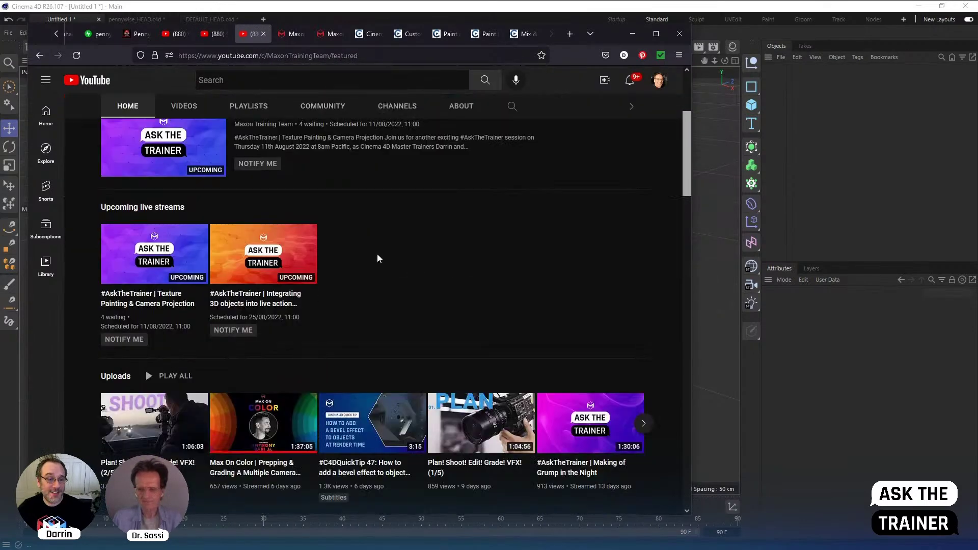
scroll(381, 260, "up", 3)
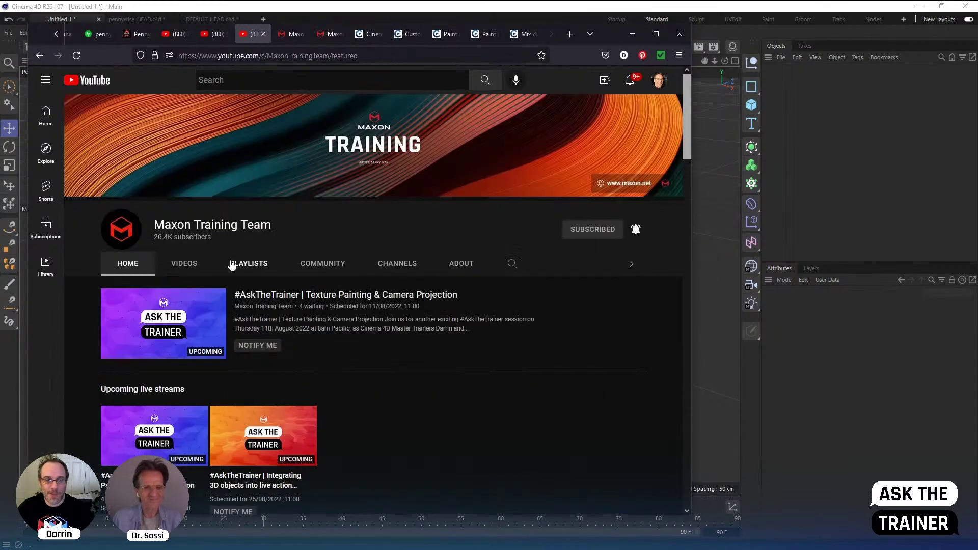
left_click(186, 264)
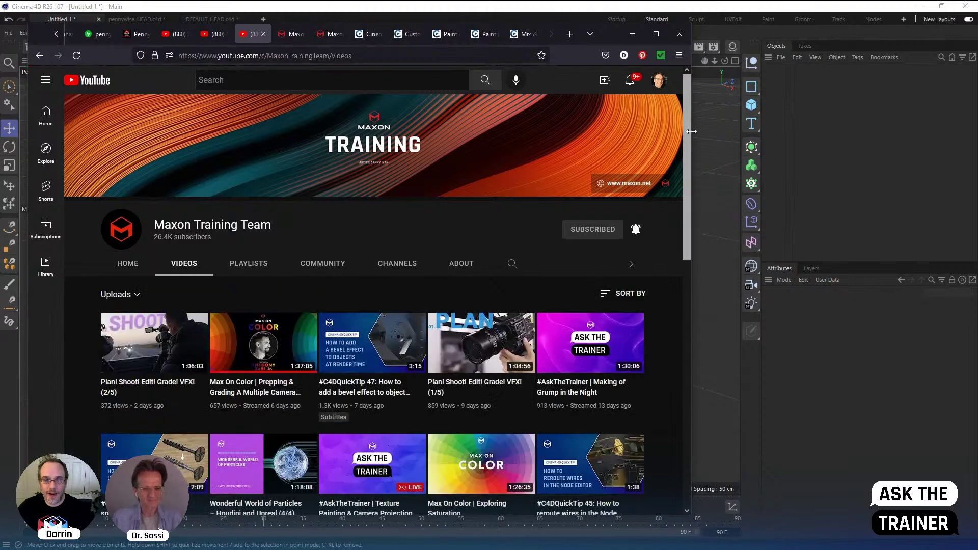
left_click_drag(690, 135, 532, 142)
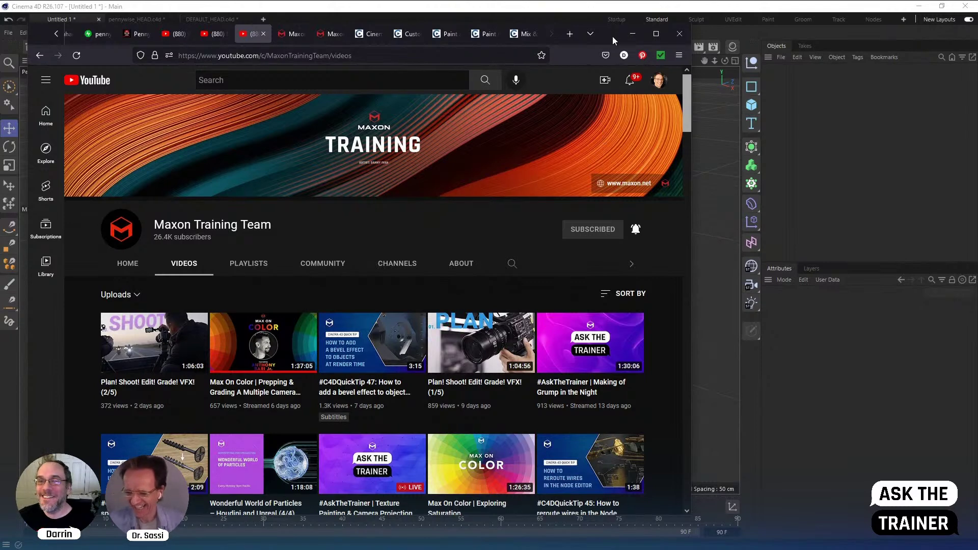
Shift the browser window slightly and minimize it to return to the empty Cinema 4D scene
left_click_drag(607, 32, 617, 32)
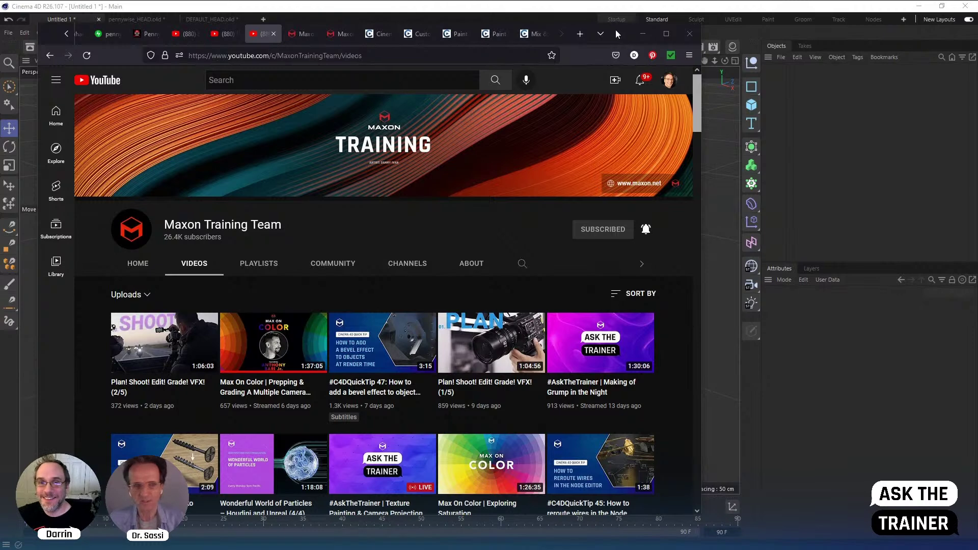
left_click_drag(615, 34, 629, 37)
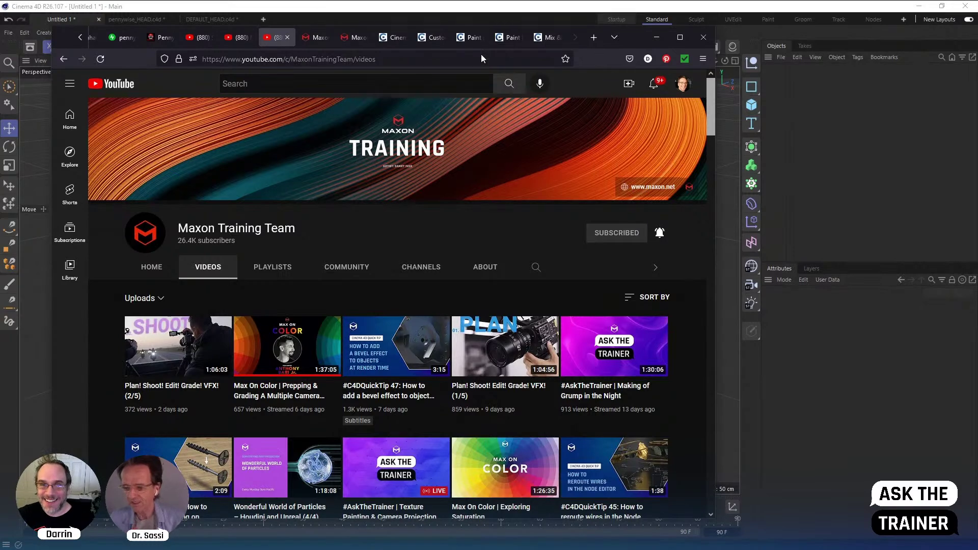
left_click(655, 37)
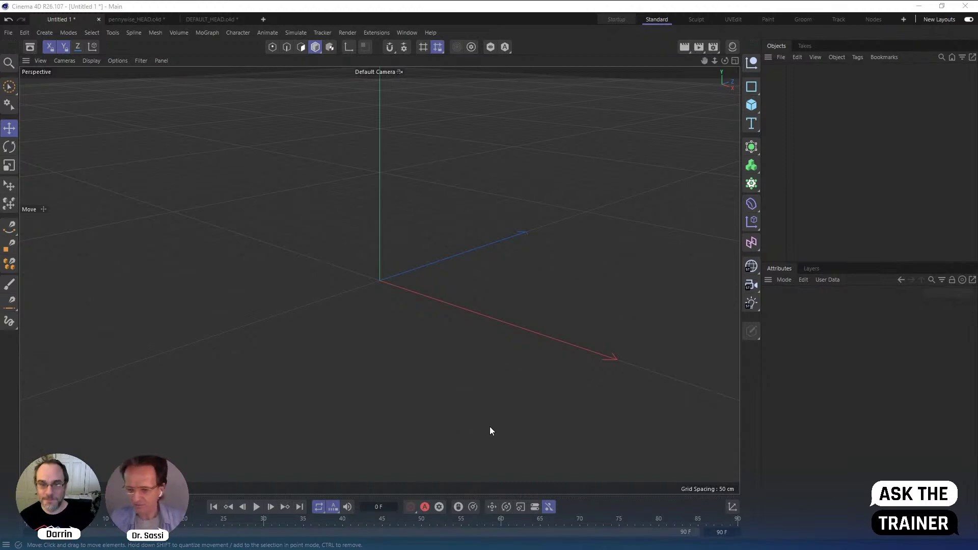
In the browser, open the Training Team channel's live Texture Painting & Camera Projection stream and widen the window to view its chat
key("alt+Tab")
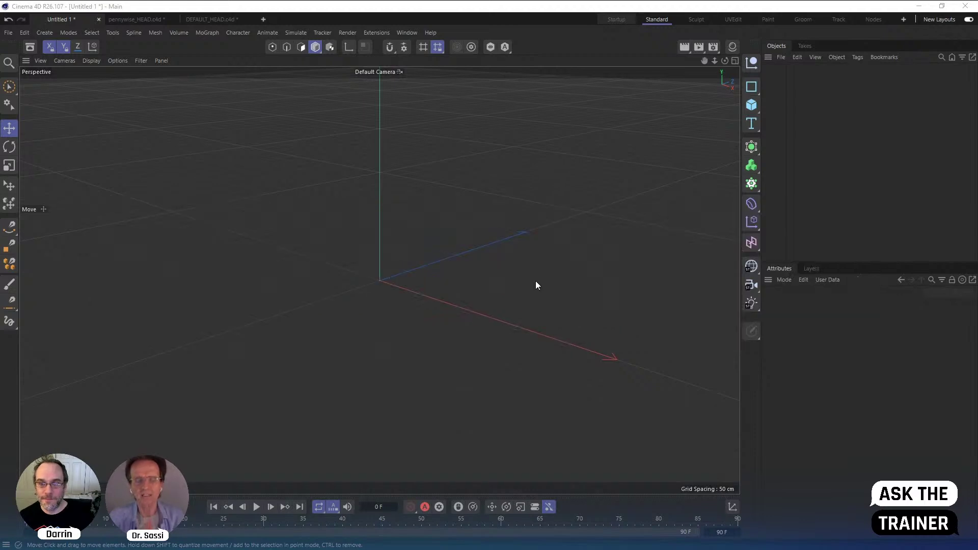
key("alt+Tab")
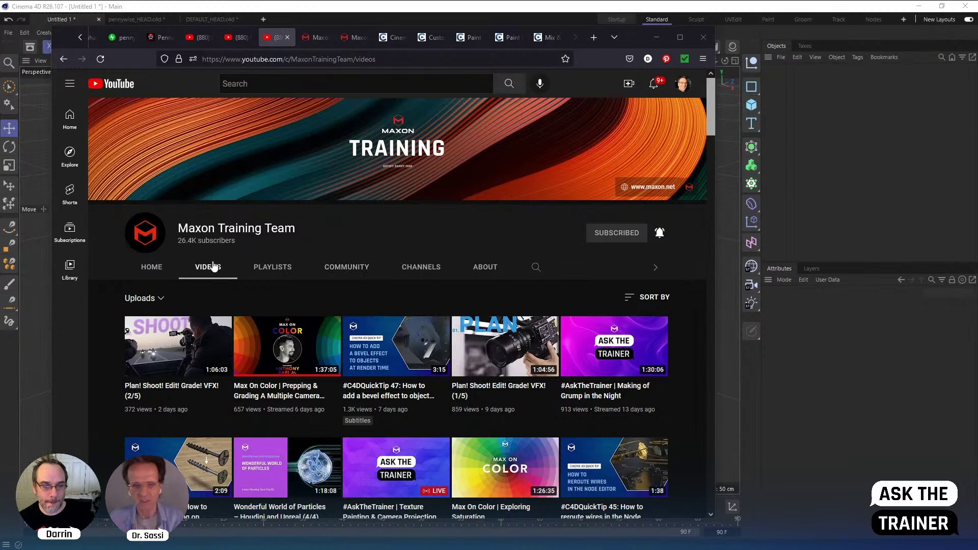
left_click(149, 267)
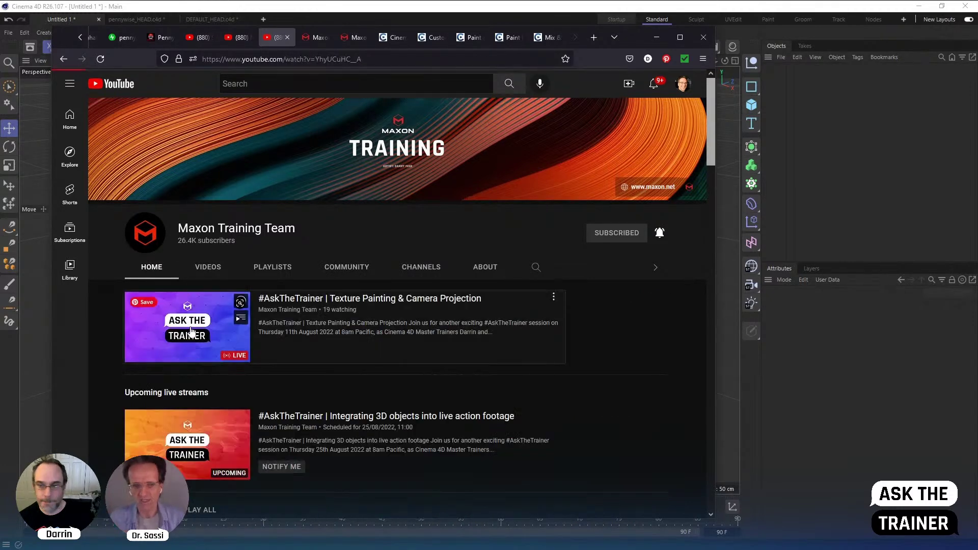
left_click(192, 332)
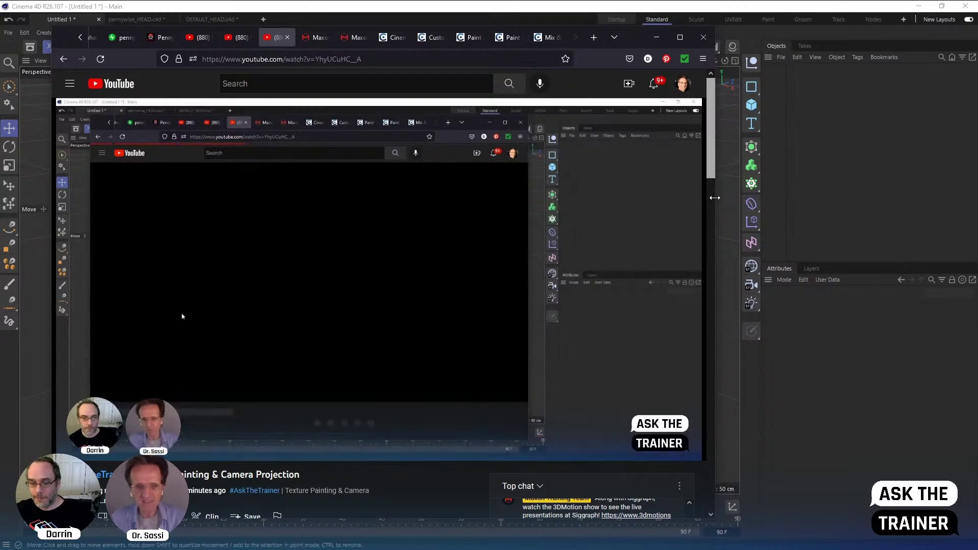
left_click_drag(715, 200, 875, 201)
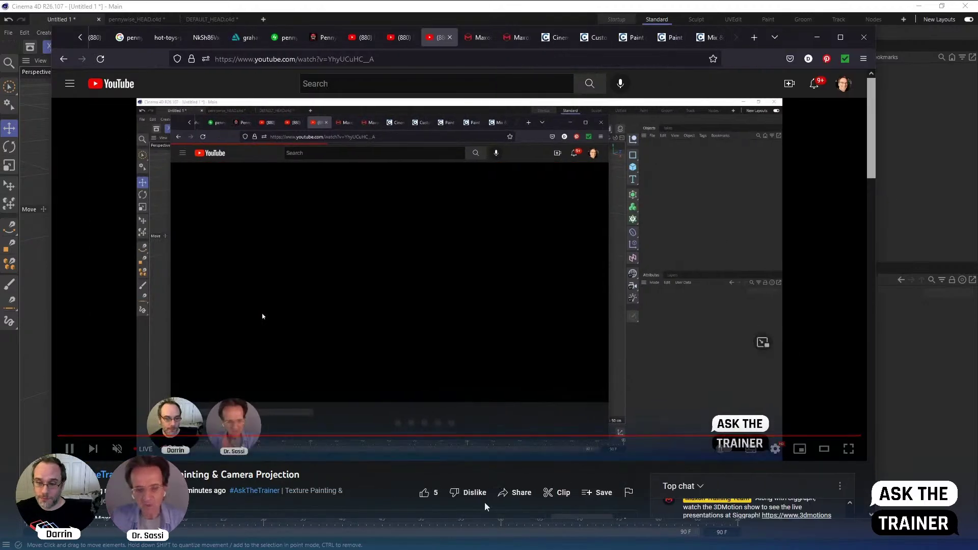
scroll(485, 506, "down", 3)
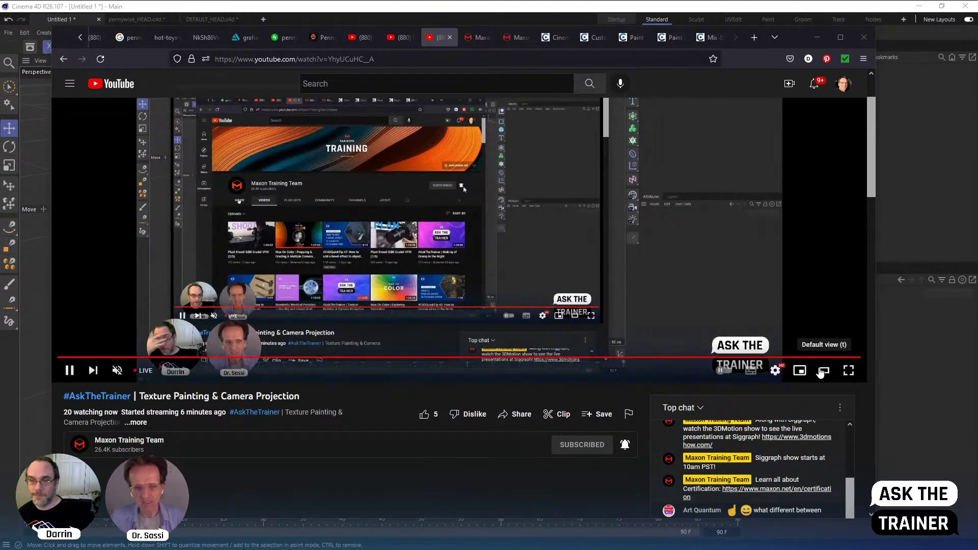
Restore the default view of the live stream's player and bring the live chat beside it into view
left_click(824, 372)
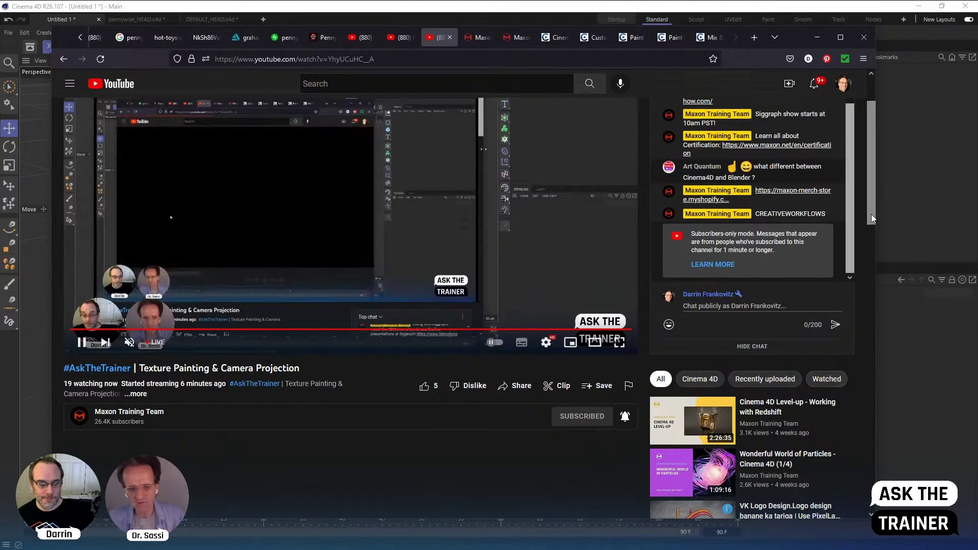
left_click_drag(871, 213, 875, 174)
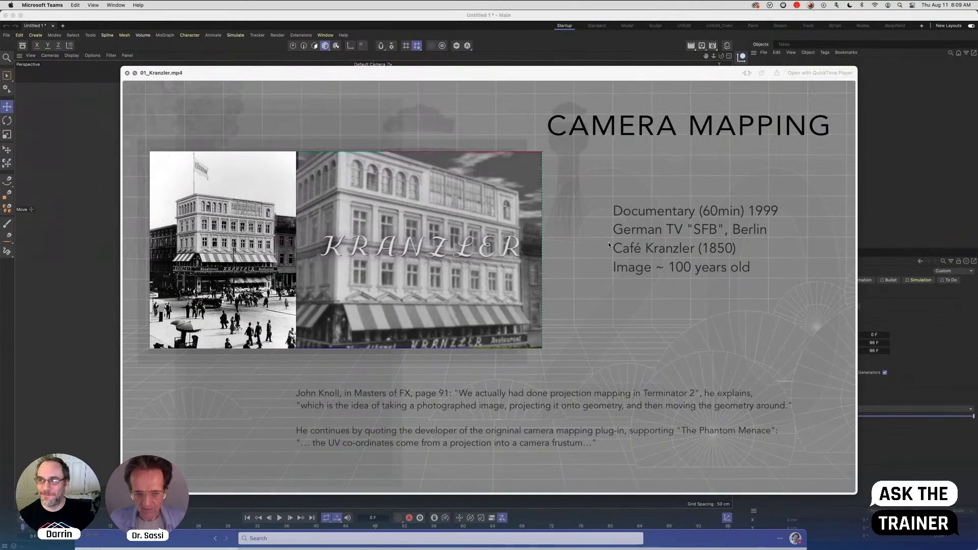
Close and reopen the 01_Kranzler.mp4 preview, view 00_BR_ZVA 1_4K.jpg, and return to the Kranzler clip
left_click(127, 73)
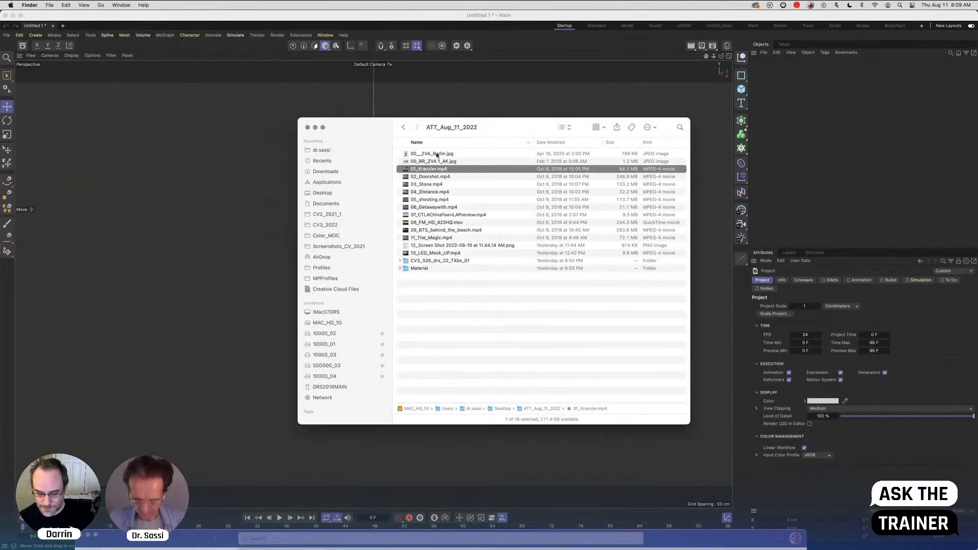
key("space")
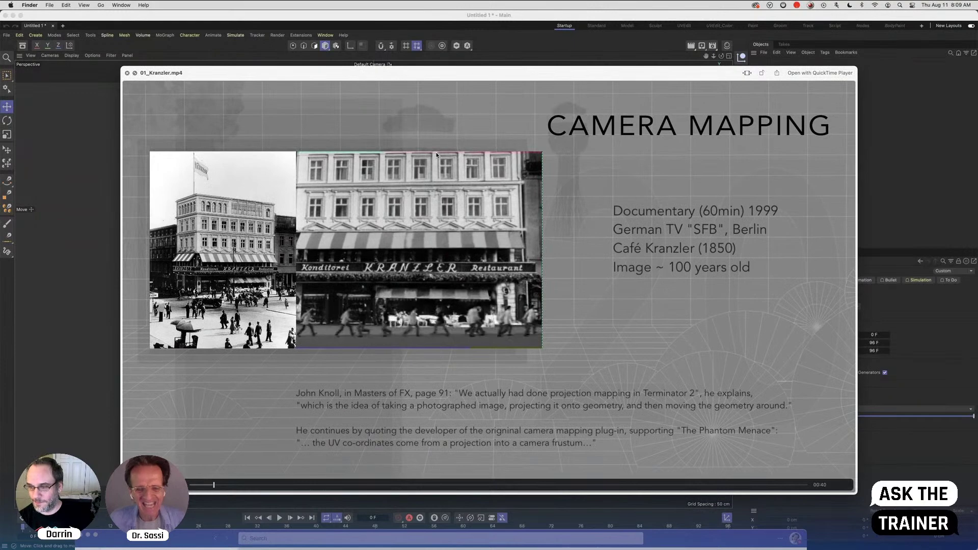
key("Up")
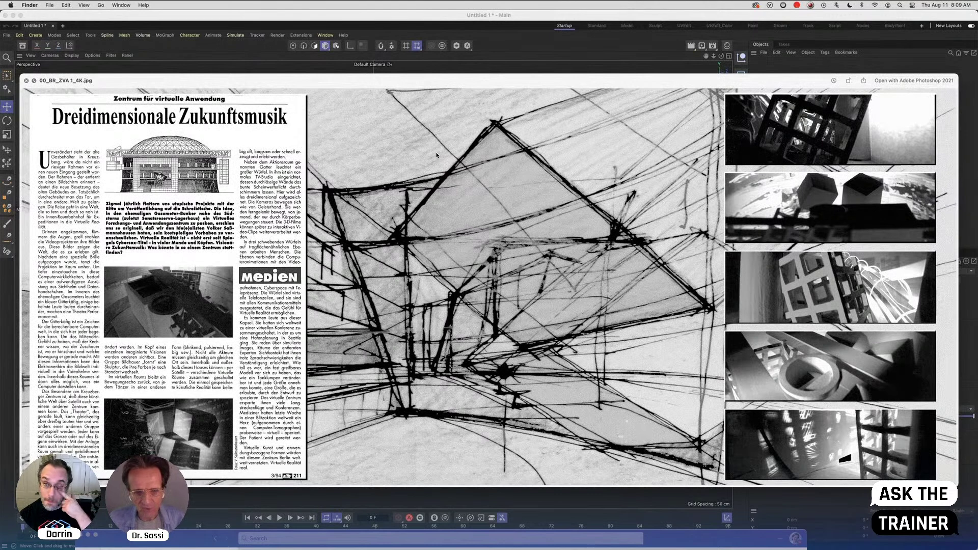
key("Down")
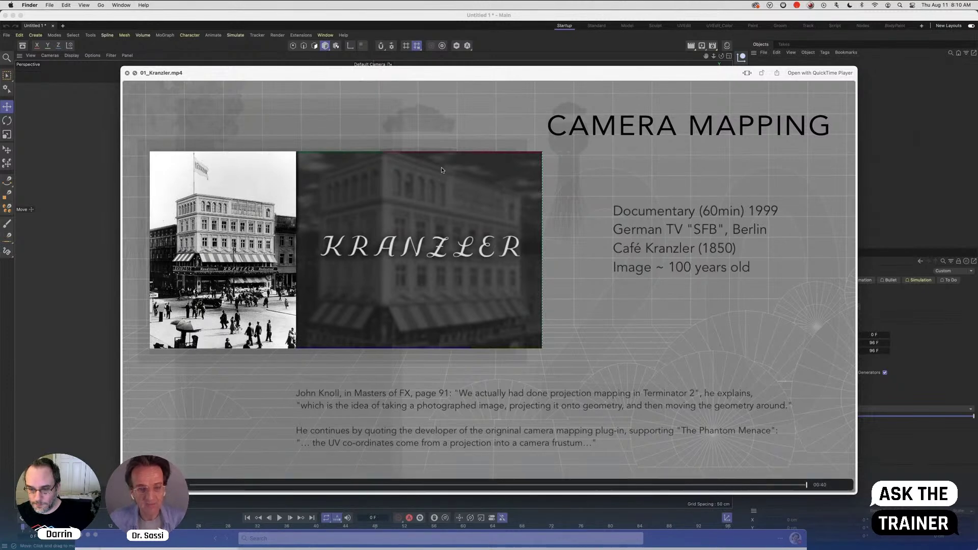
Preview 02_Doorshot.mp4 and scrub through the clip to examine its camera projection setup and final pull-back
key("Down")
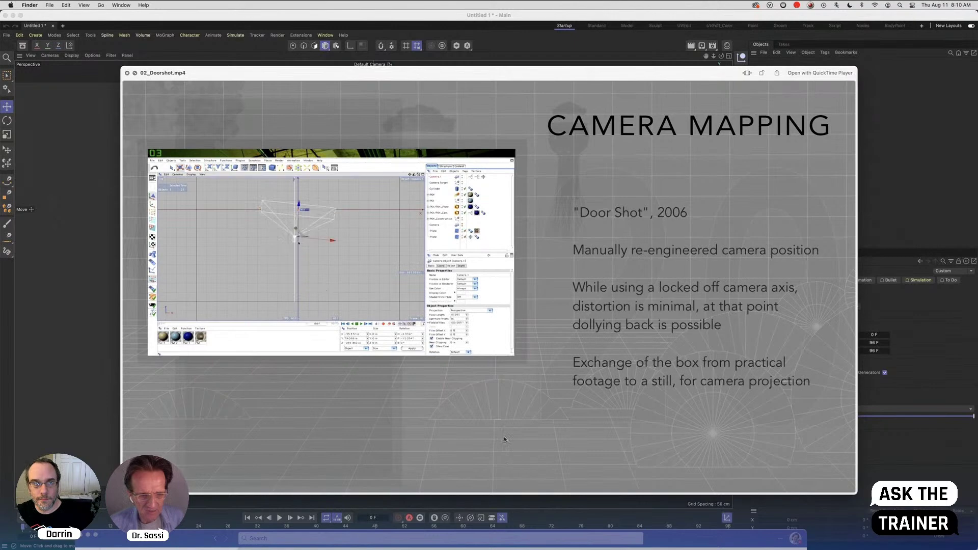
mouse_move(228, 492)
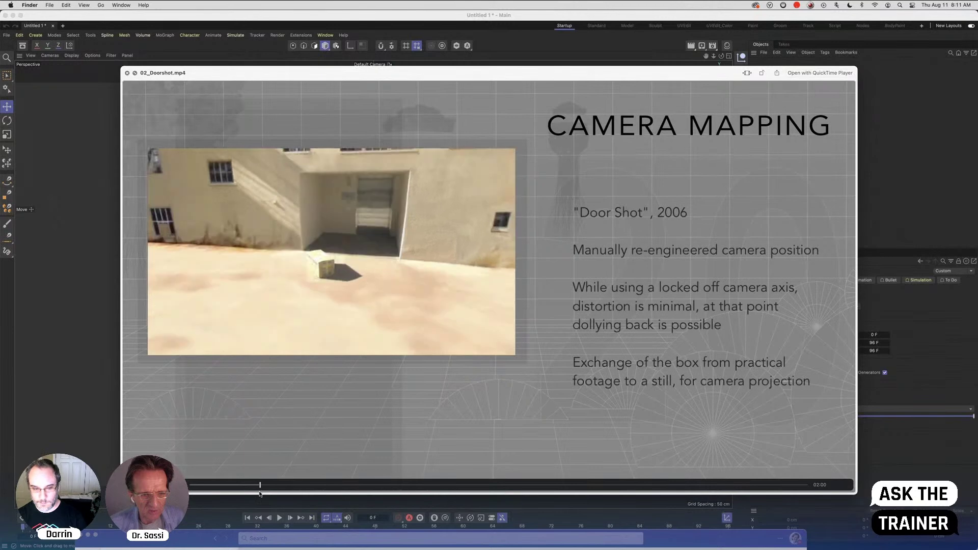
left_click_drag(256, 495, 649, 497)
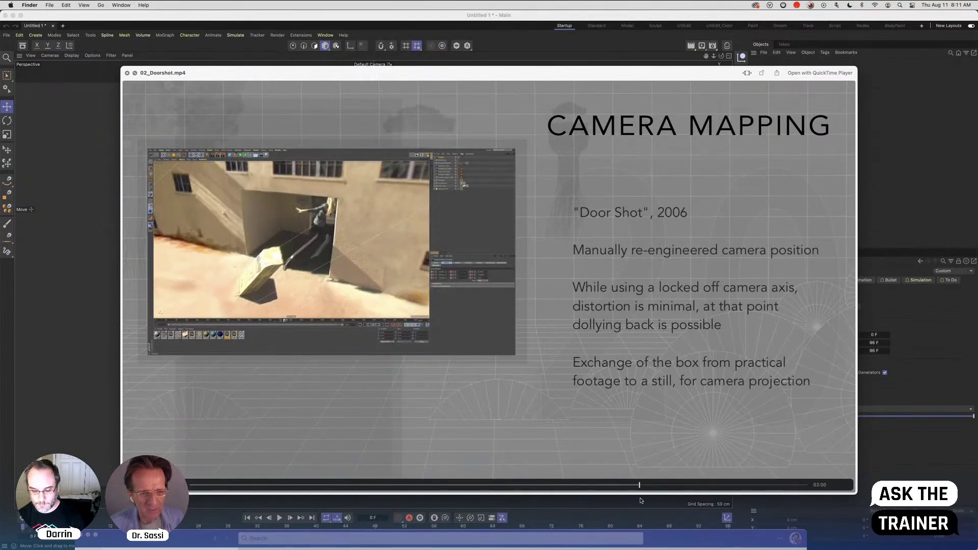
left_click_drag(641, 500, 643, 501)
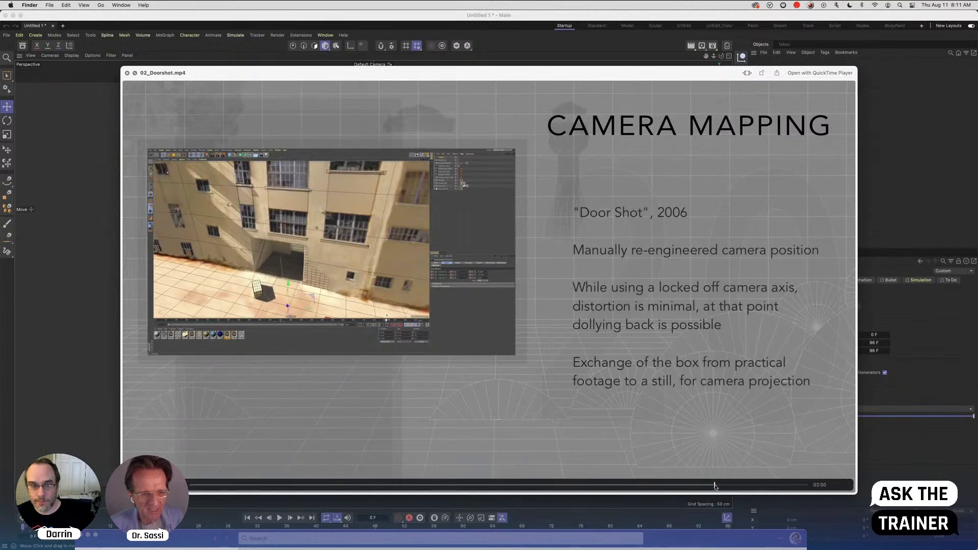
left_click_drag(714, 487, 692, 493)
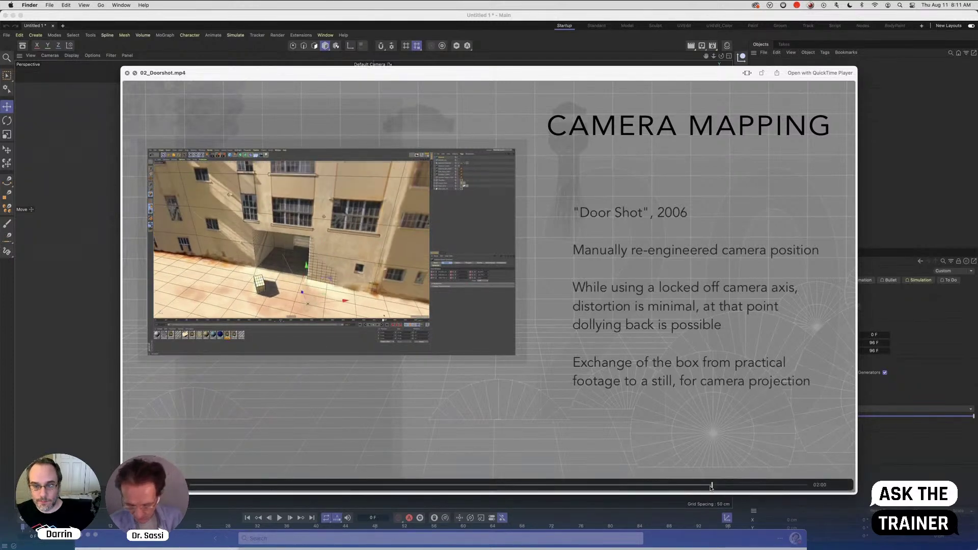
left_click(733, 485)
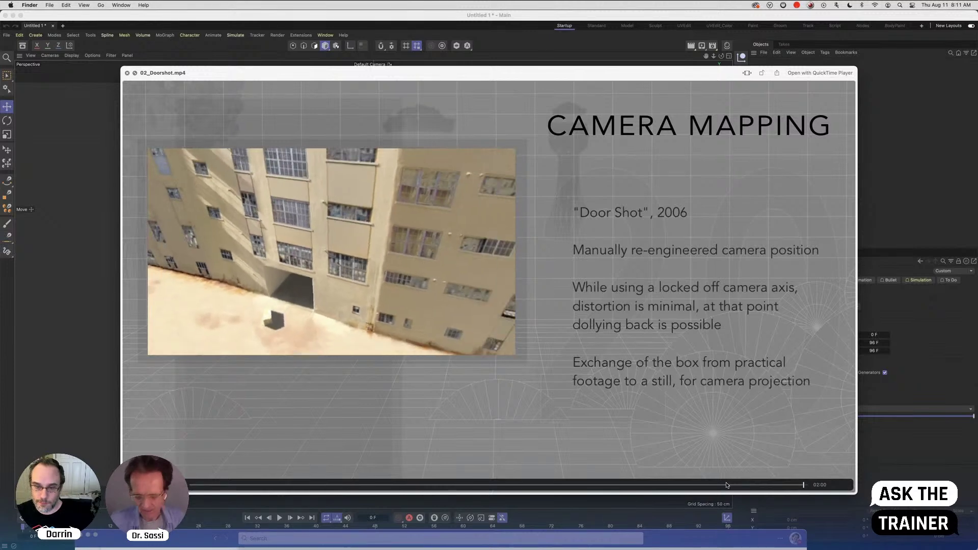
Preview 03_Stone.mp4, rewinding it toward its start to watch the rock projection, and go on to 04_Distance.mp4
key("Down")
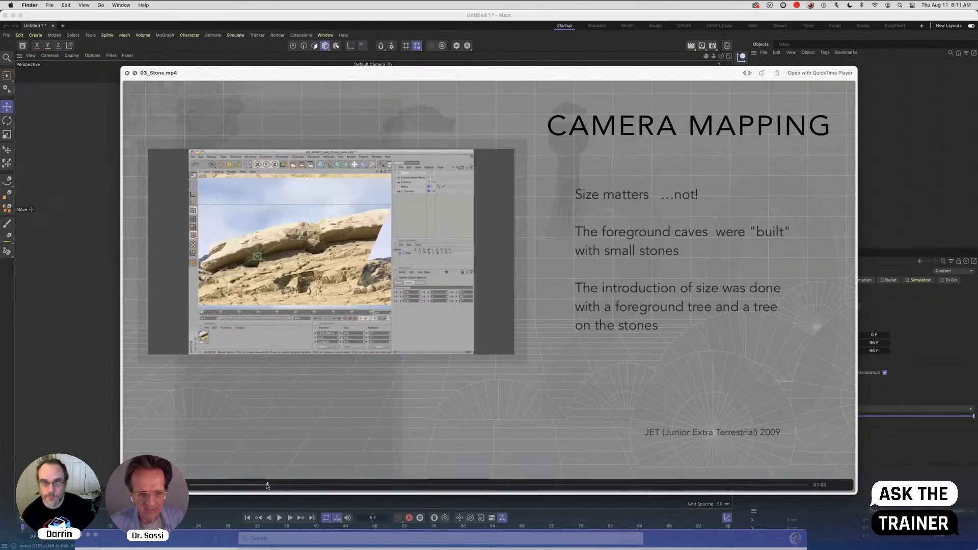
left_click_drag(267, 485, 221, 485)
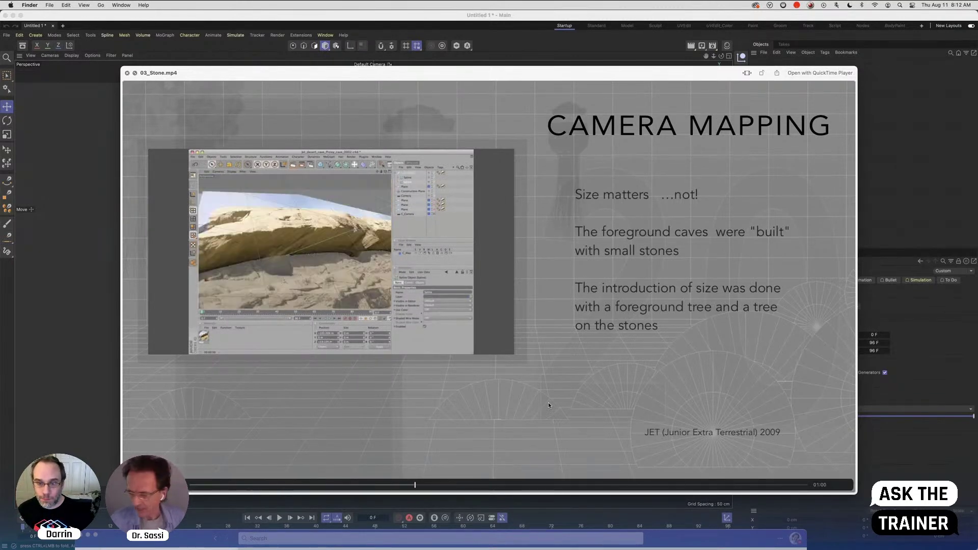
key("Right")
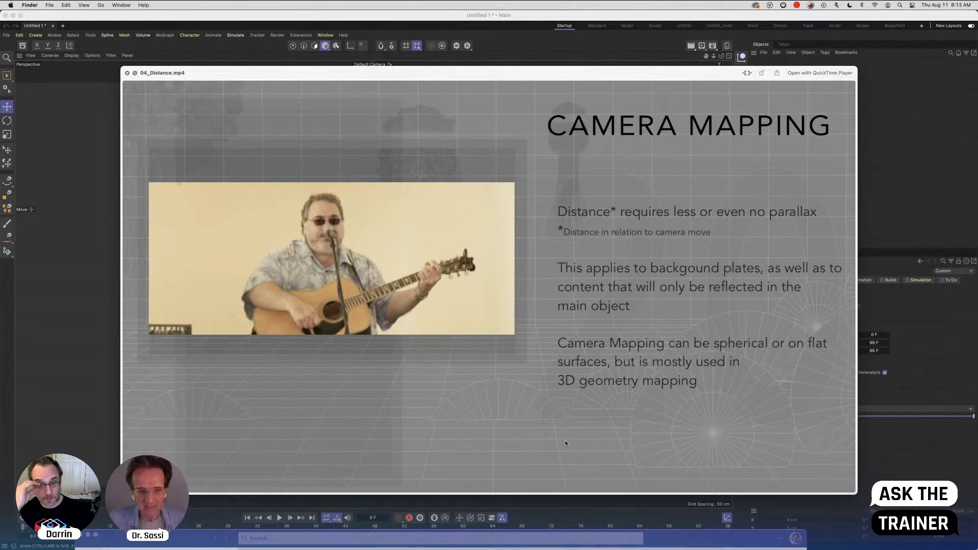
Preview 05_shooting.mp4 and 06_Getawaywith.mp4, scrubbing through each clip to examine the projected buildings
key("Down")
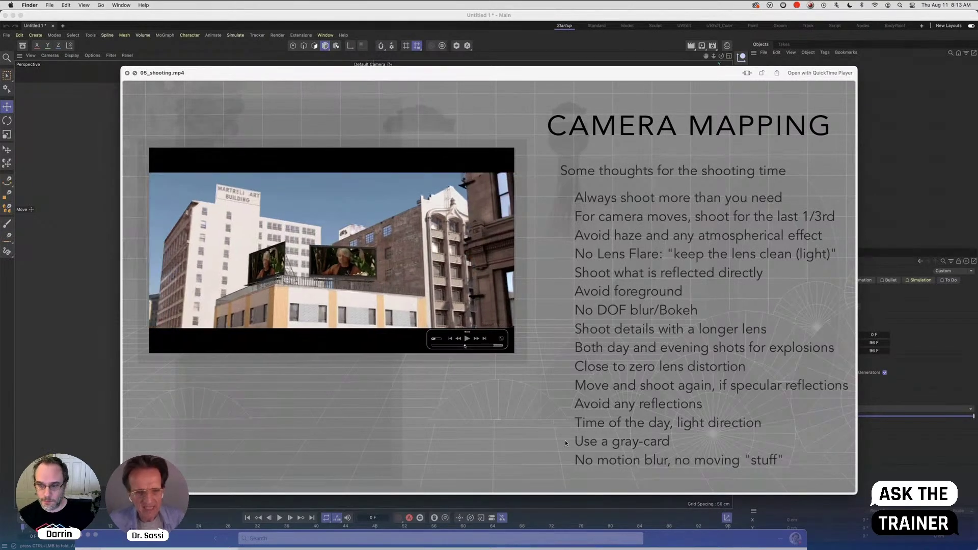
mouse_move(389, 488)
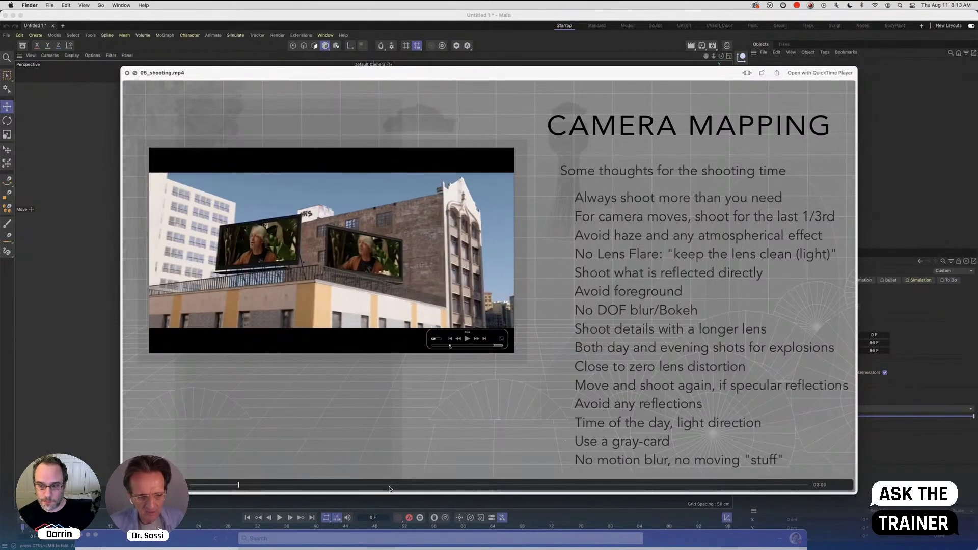
left_click_drag(269, 487, 407, 485)
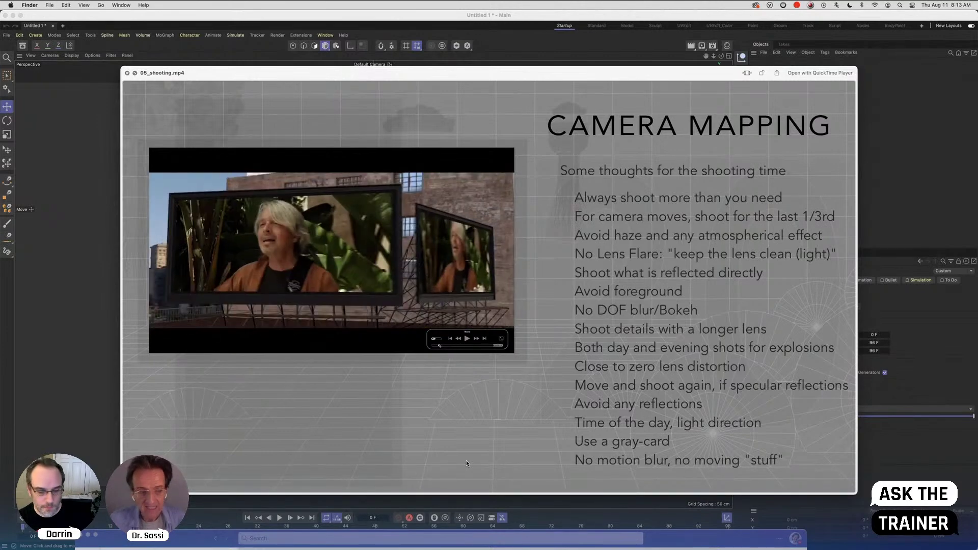
key("Down")
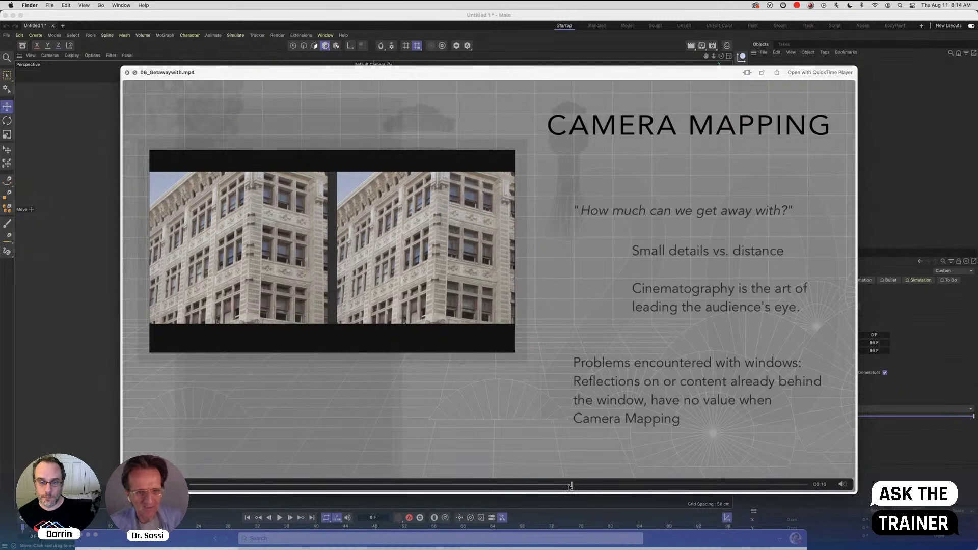
left_click_drag(570, 487, 421, 493)
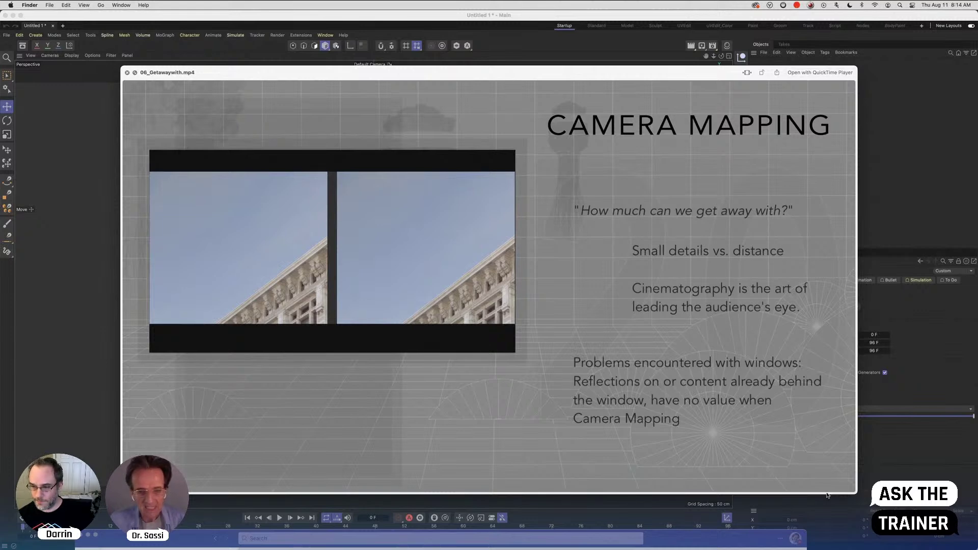
Preview 07_CTLAChinaTownLAPreview.mp4, replay it, and scrub through the camera moves that reveal the projected street geometry
key("Down")
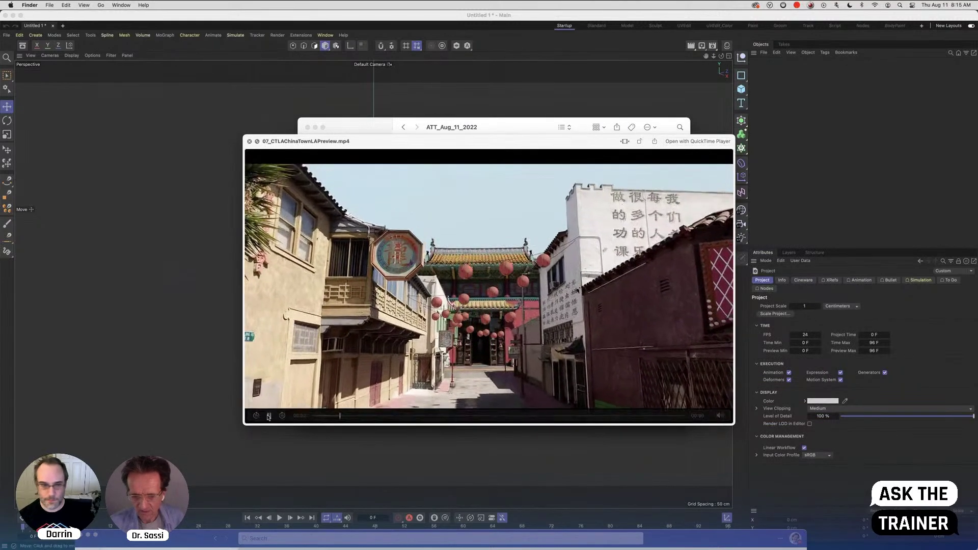
mouse_move(720, 390)
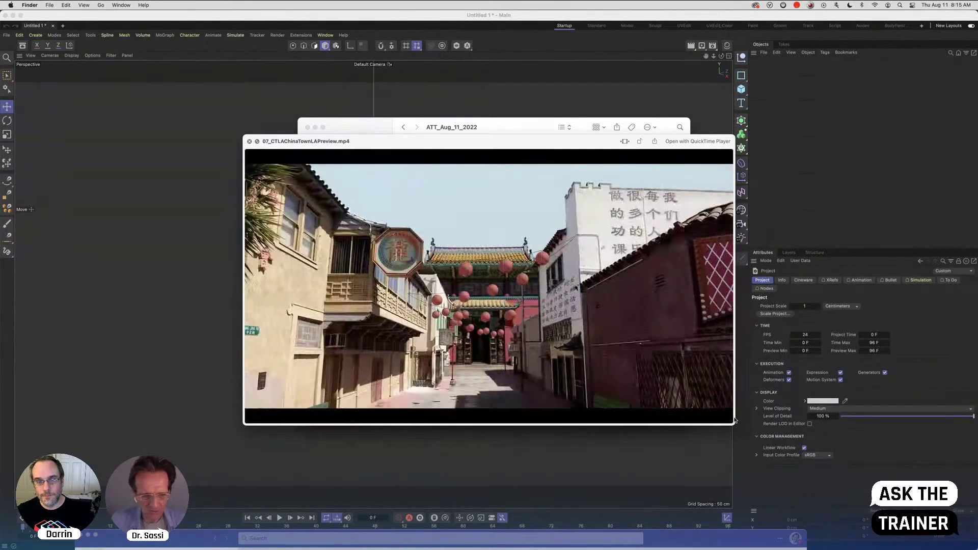
mouse_move(540, 400)
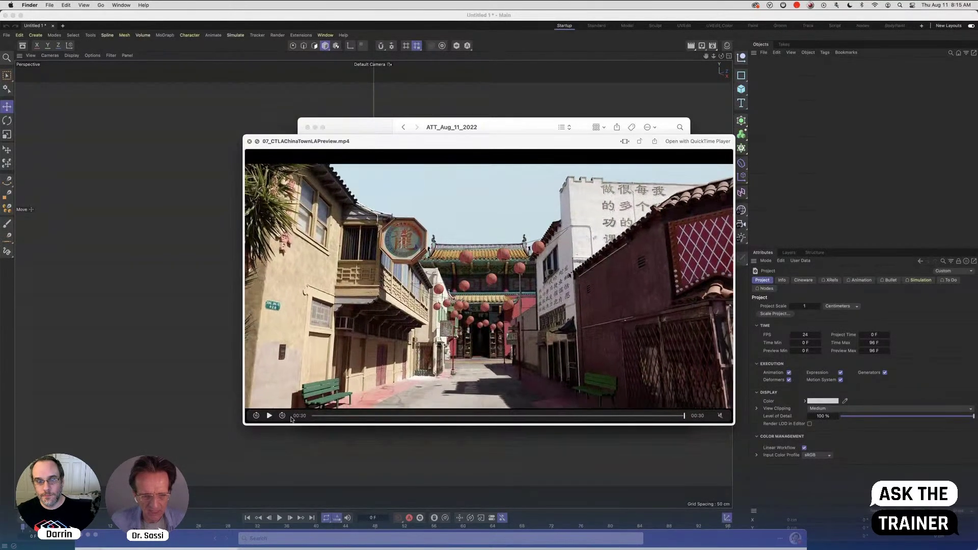
left_click(270, 416)
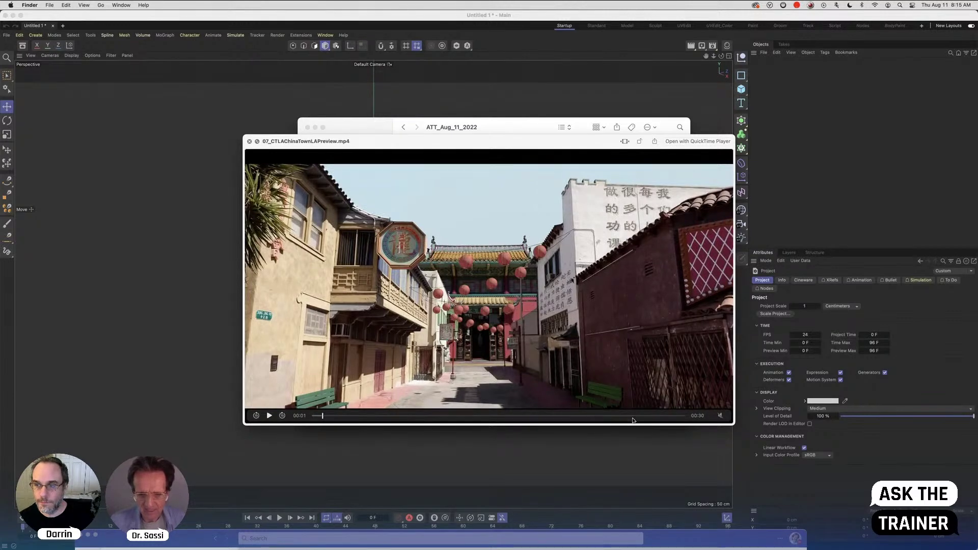
left_click(655, 415)
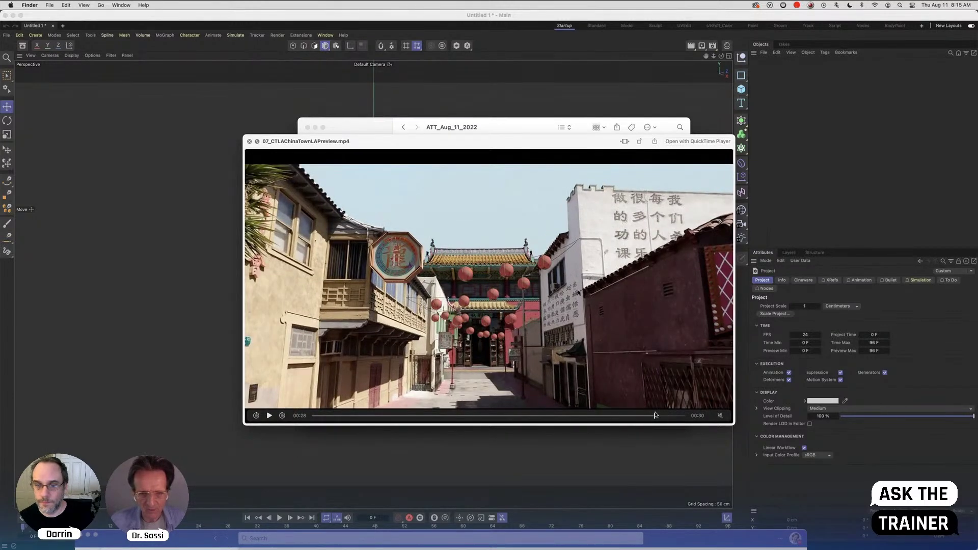
left_click_drag(656, 415, 518, 418)
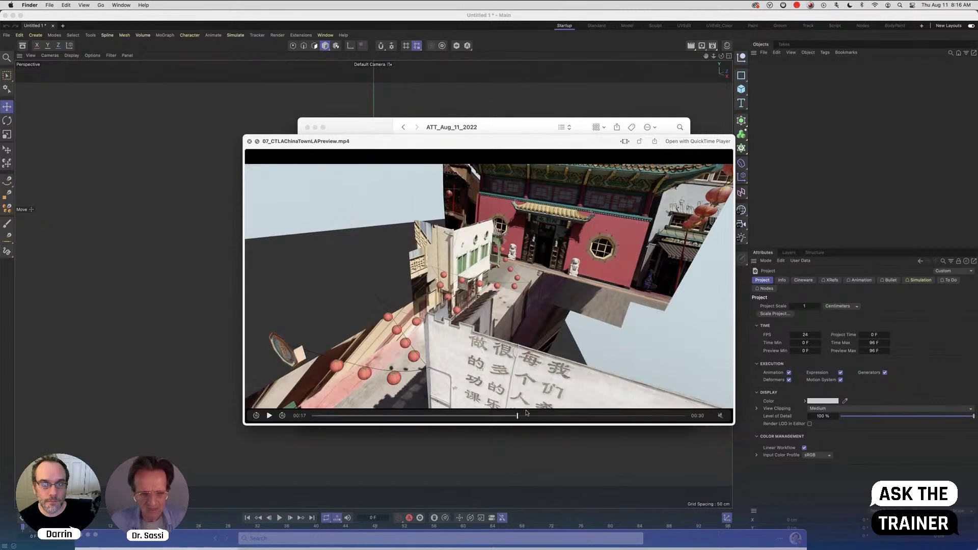
left_click_drag(517, 417, 565, 418)
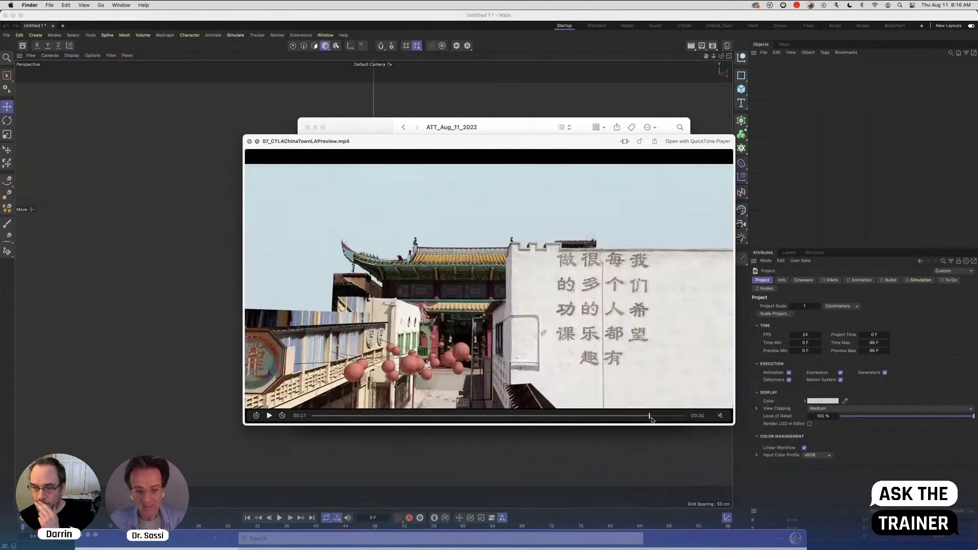
Preview 08_FM_HD_422HQ.mov and replay the floating heads shot from the start
key("Down")
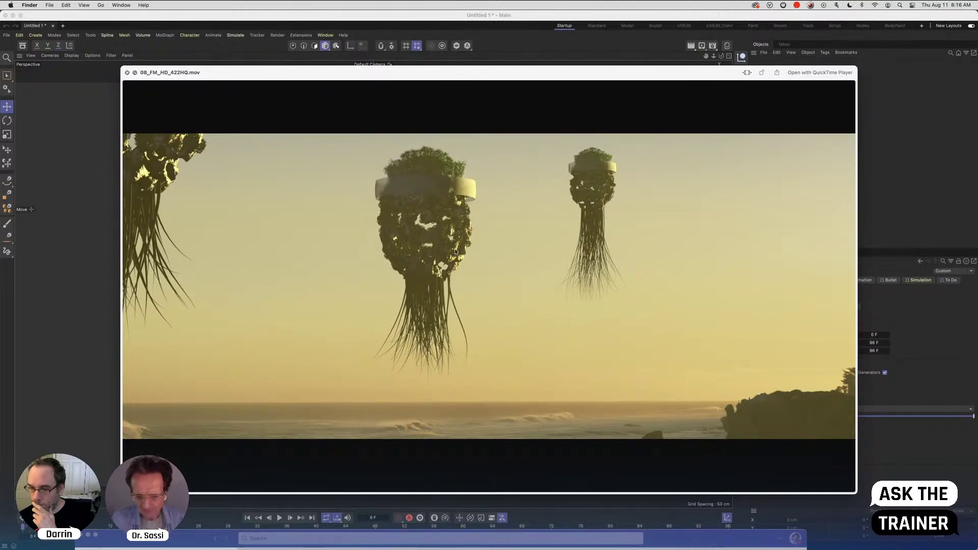
mouse_move(625, 472)
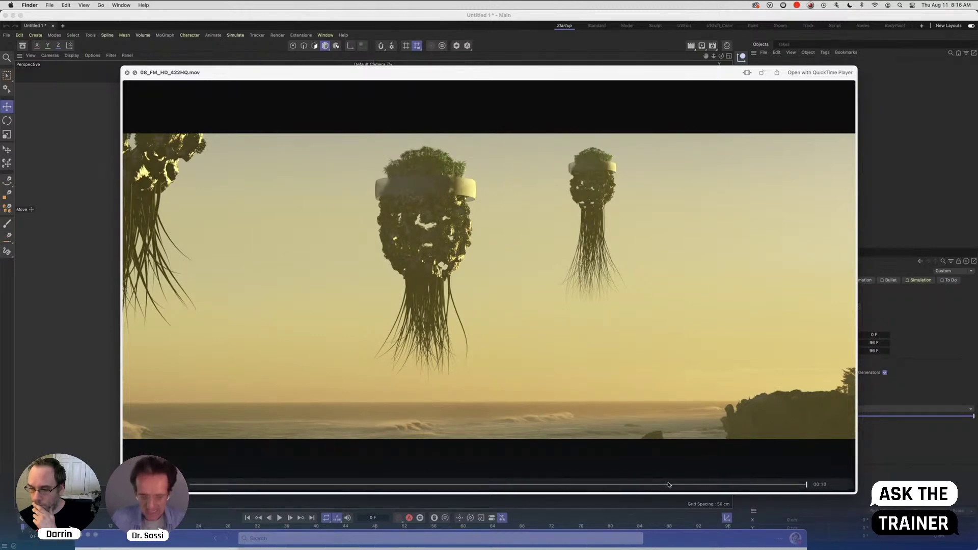
left_click(192, 488)
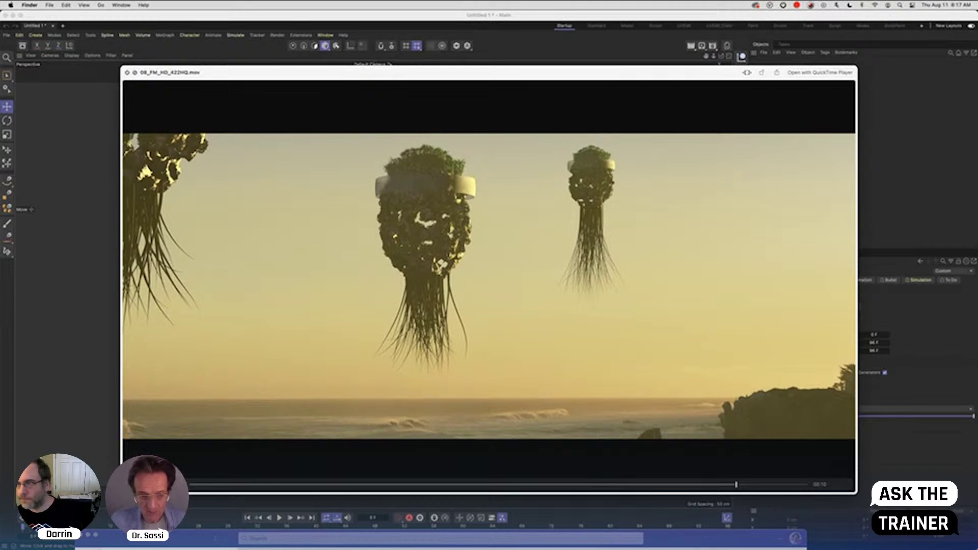
View 11_The_Magic.mp4 and the forum post in 12_Screen Shot 2022-08-10 at 11.44.14 AM.png
key("Up")
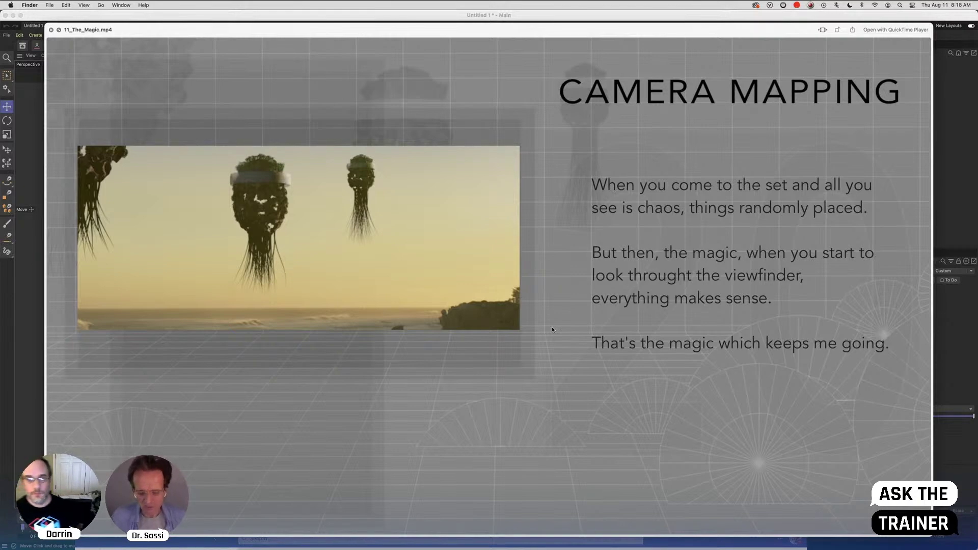
key("Down")
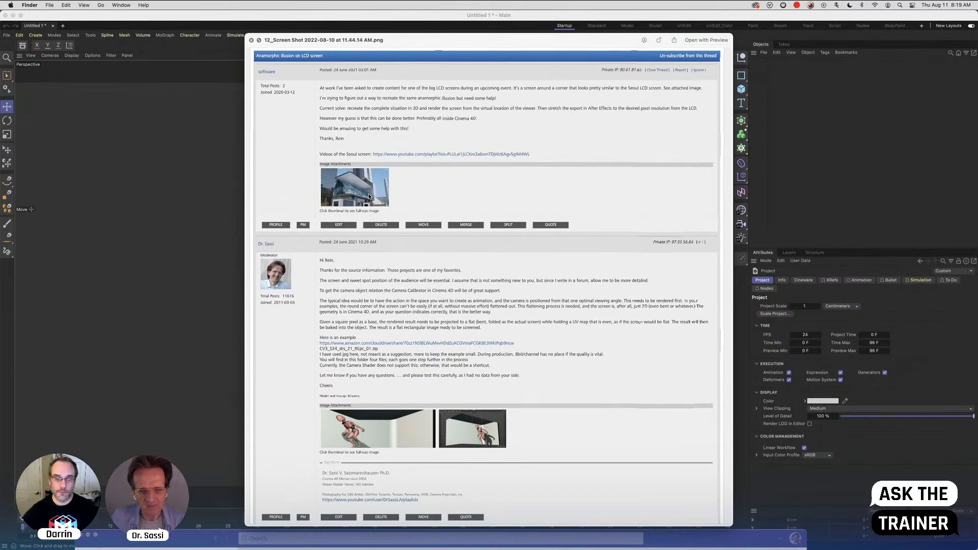
Preview 13_LED_Mock_UP.mp4 and scrub from the curved LED wall overview to the close-up of the man
key("Down")
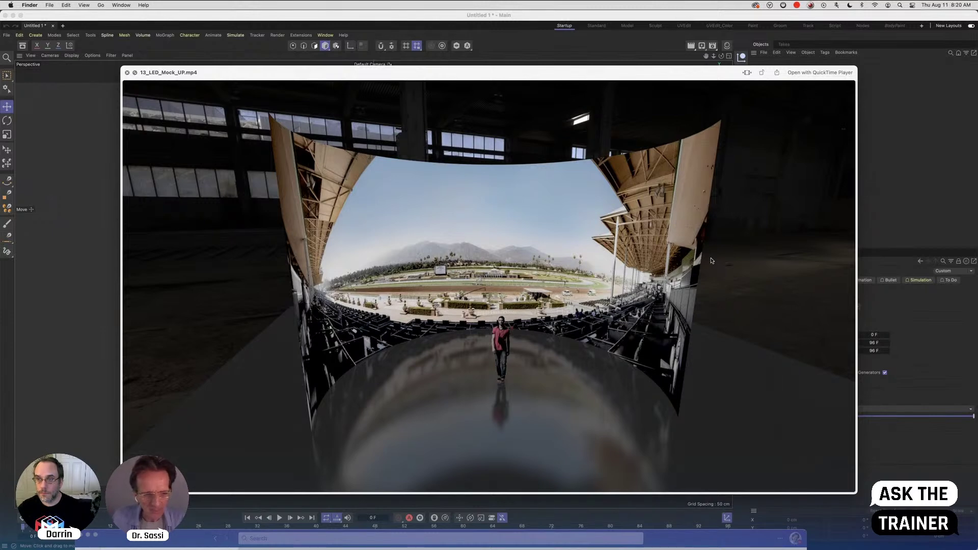
mouse_move(199, 487)
left_click_drag(198, 486, 478, 496)
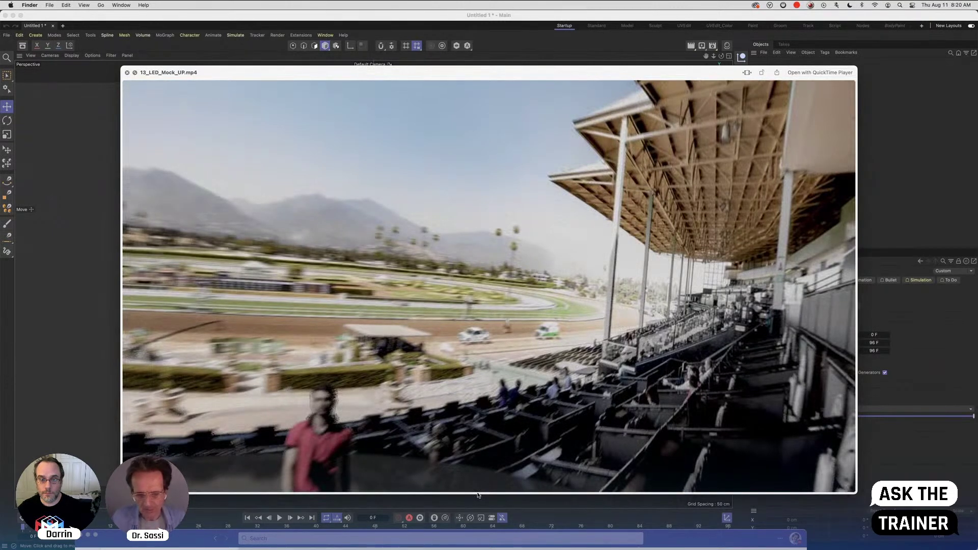
mouse_move(474, 485)
left_click_drag(475, 485, 796, 485)
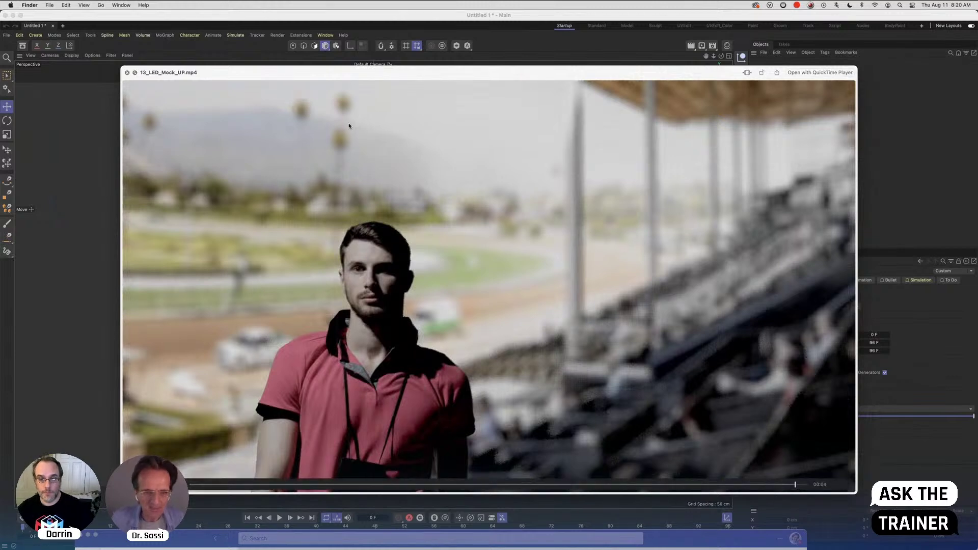
Close the file preview and the ATT_Aug_11_2022 folder window to return to the empty Cinema 4D scene
key("Down")
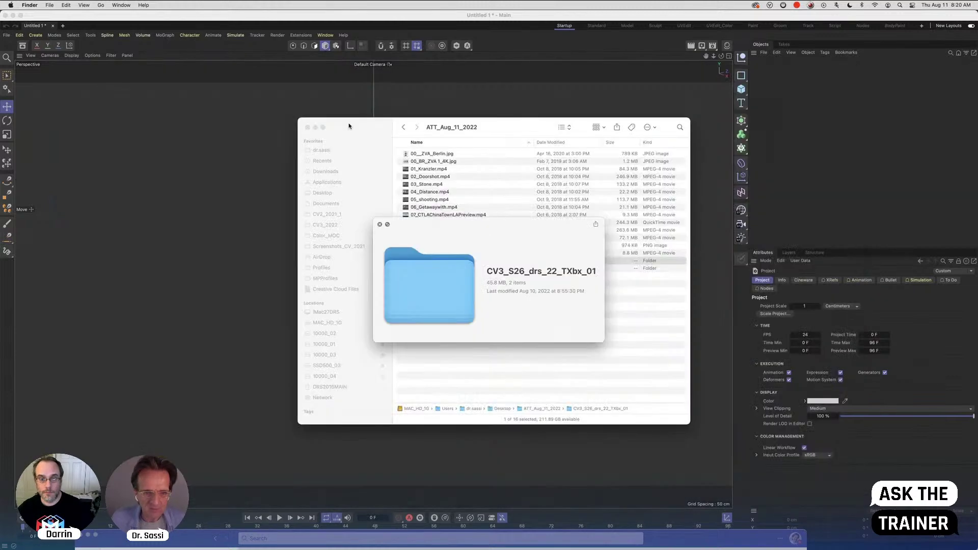
left_click(379, 224)
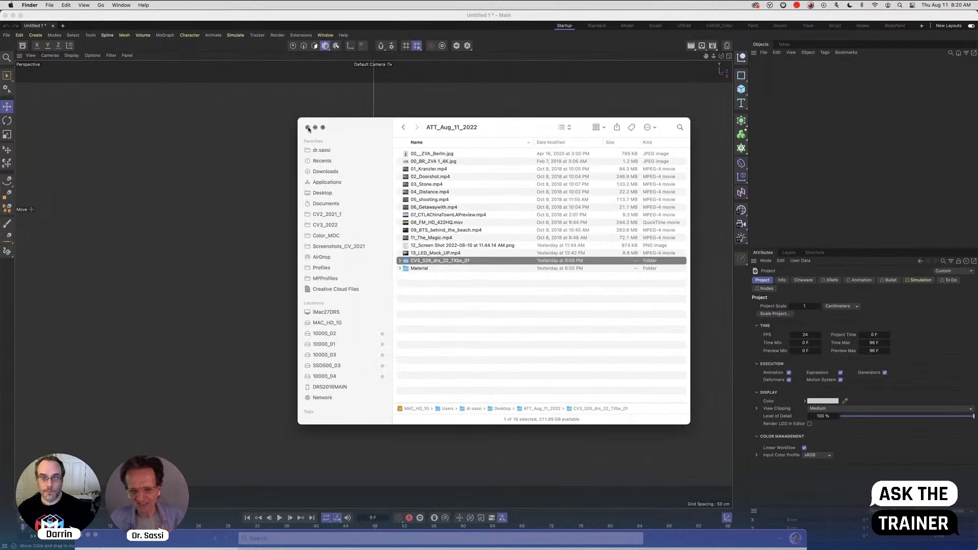
left_click(307, 128)
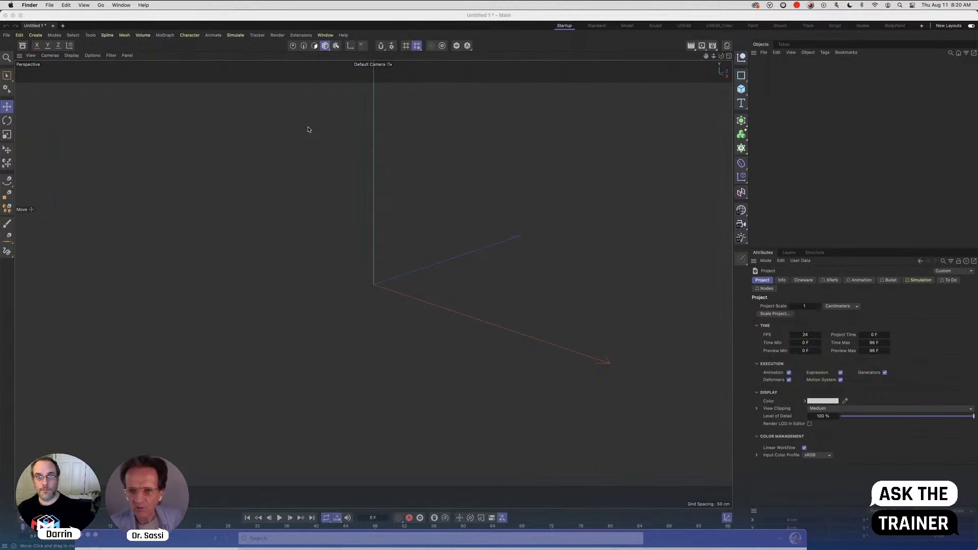
Add a cube and set its X size to 100 cm and its Z size to 300 cm
left_click(741, 89)
left_click(769, 103)
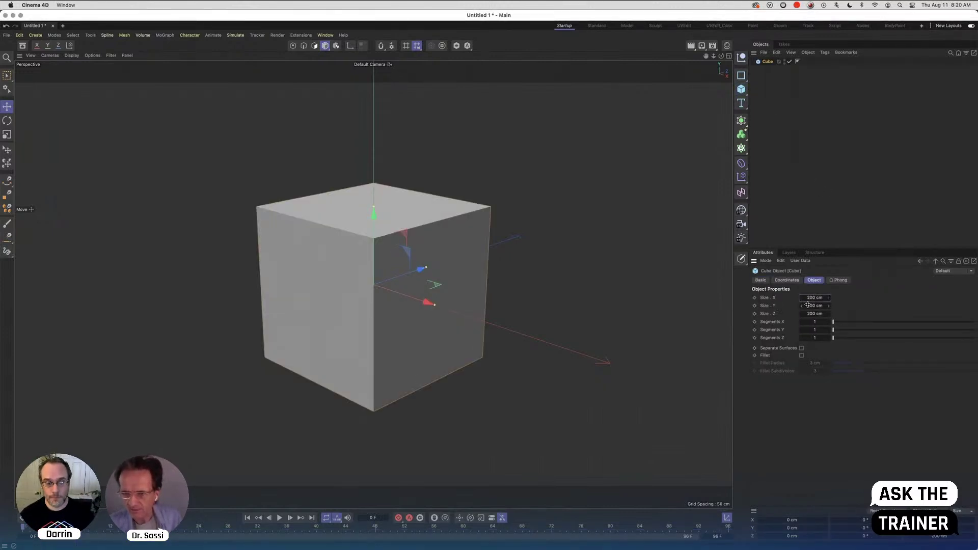
key("0")
left_click(767, 61)
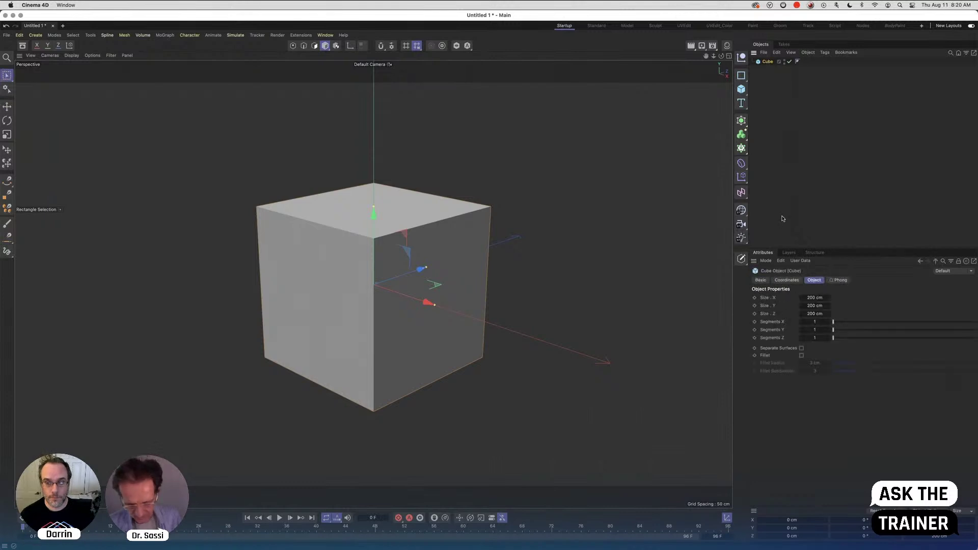
left_click(814, 298)
type("100")
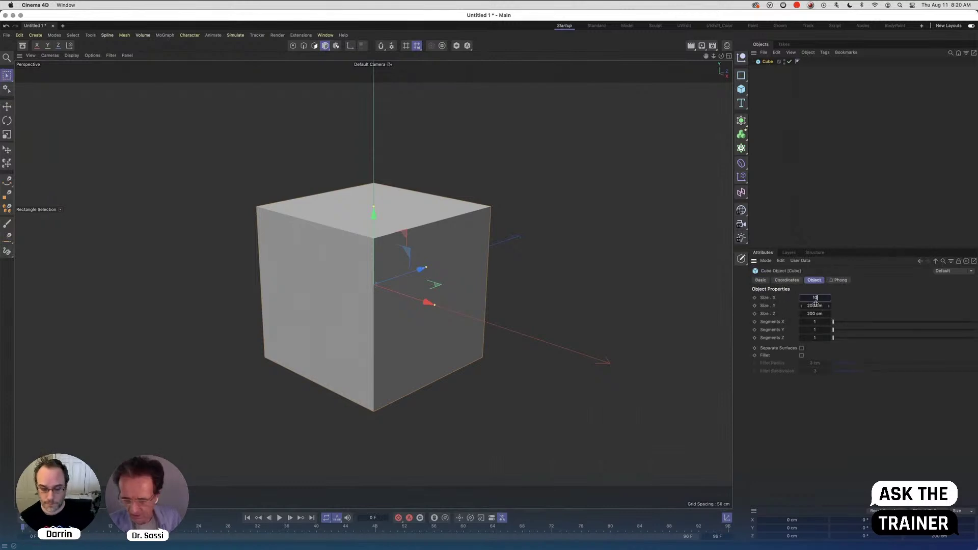
left_click(814, 305)
left_click(814, 314)
type("300")
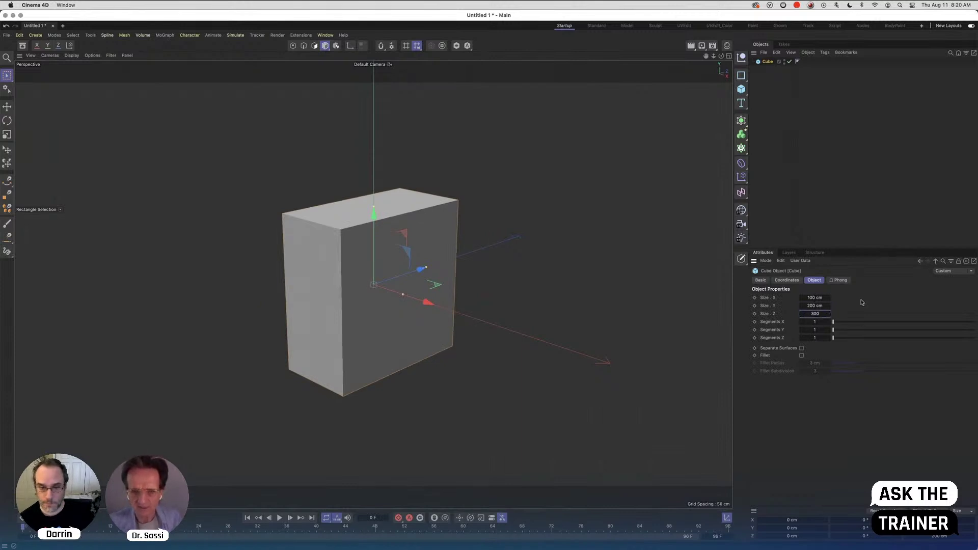
key("Return")
Set the cube's X, Y and Z segments to 3 each and show the segment lines in the viewport
left_click_drag(721, 56, 747, 52)
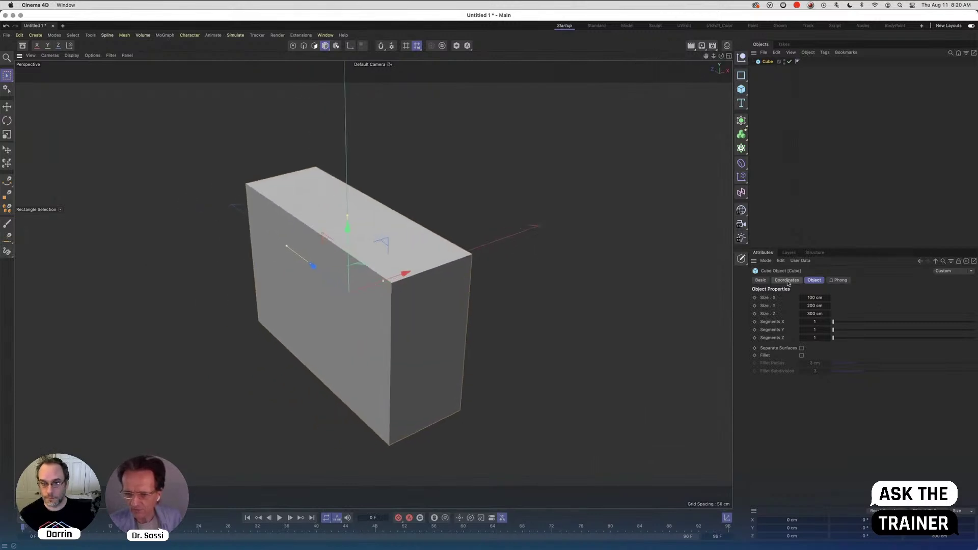
left_click(828, 322)
left_click(829, 322)
left_click(829, 331)
left_click(828, 331)
left_click(829, 339)
left_click(828, 339)
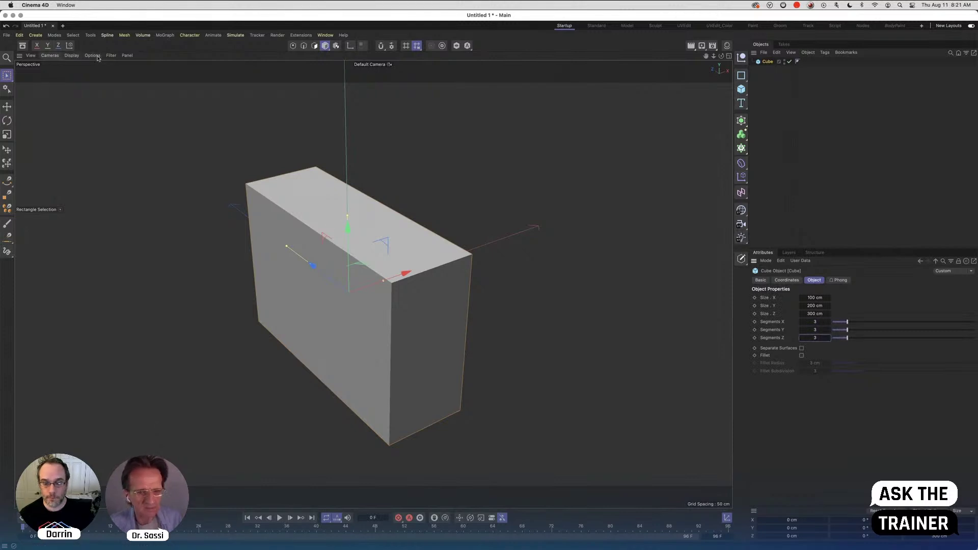
left_click(71, 55)
left_click(85, 84)
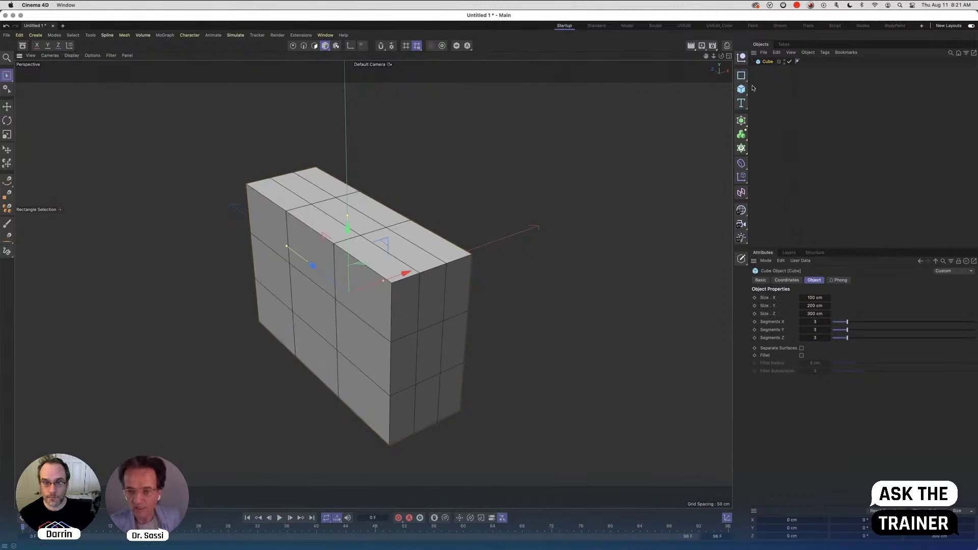
Duplicate the cube and place the original under a new Atom Array
left_click_drag(765, 62, 767, 72)
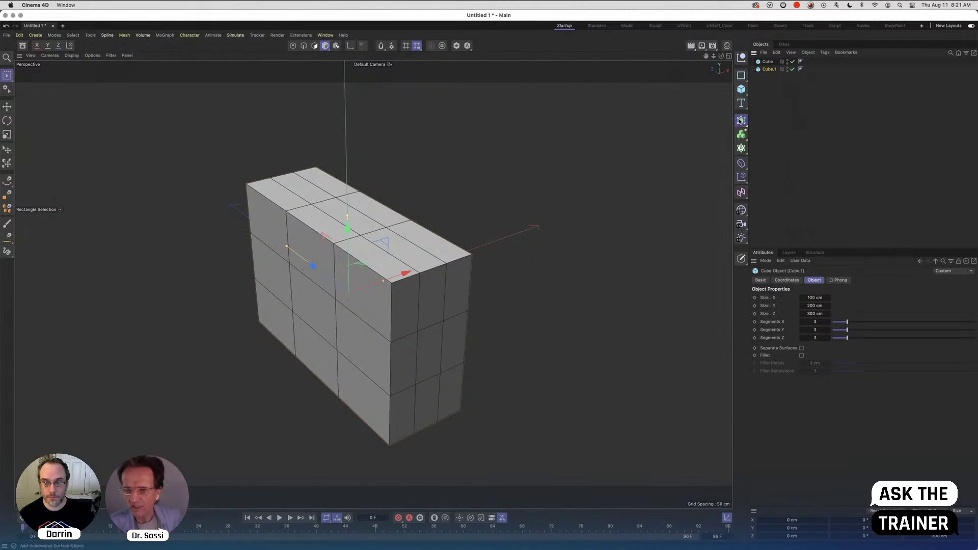
left_click(741, 120)
left_click(837, 222)
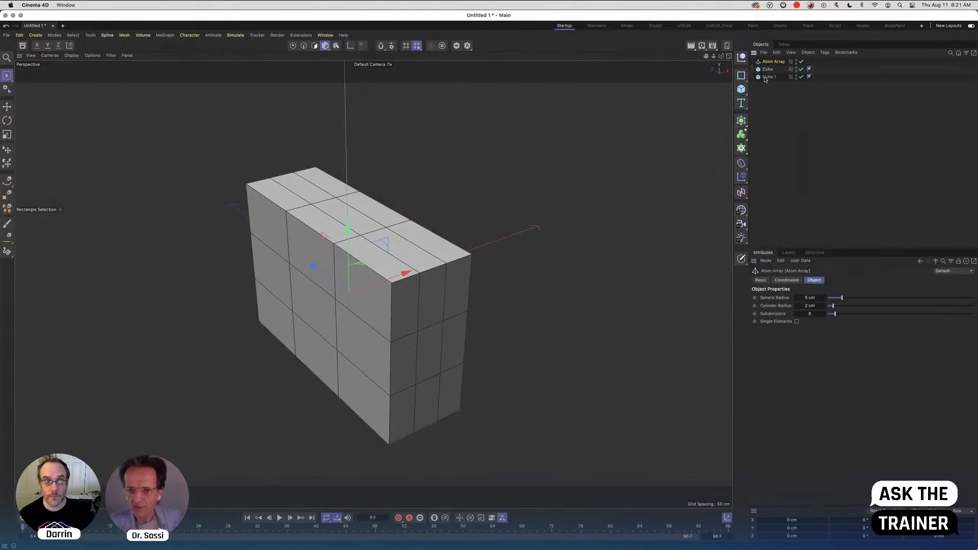
left_click_drag(769, 63, 770, 62)
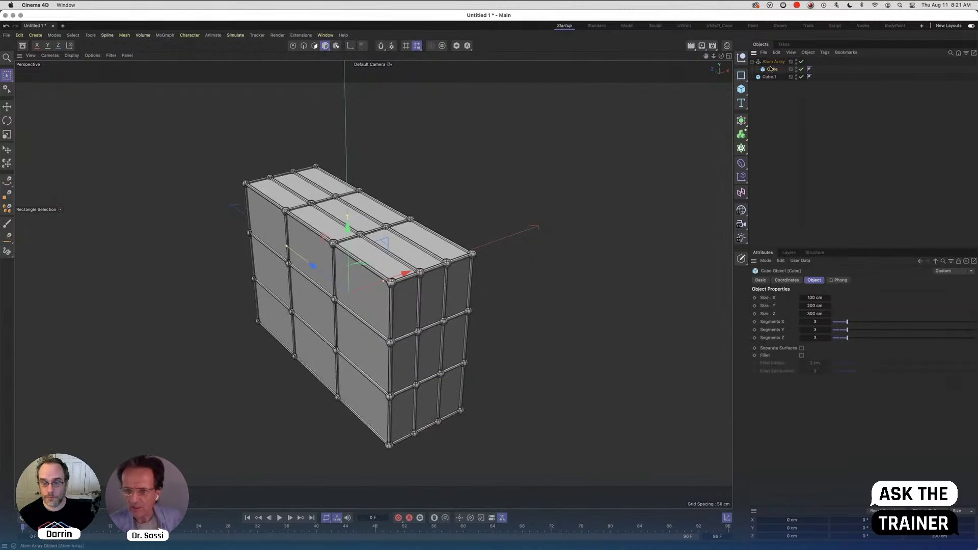
Set the Atom Array's cylinder radius and sphere radius to 1 cm
left_click(771, 61)
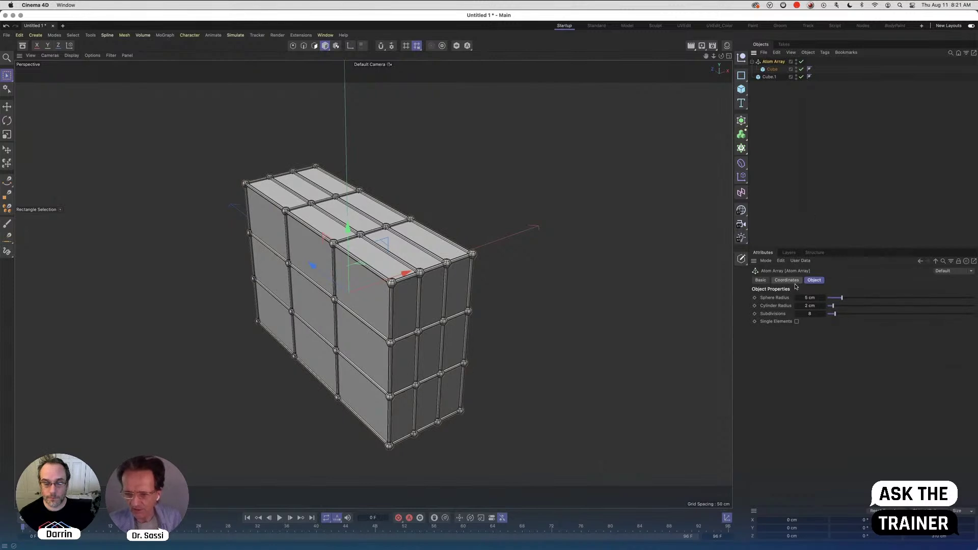
double_click(810, 306)
type("1")
left_click(808, 297)
type("1")
key("Return")
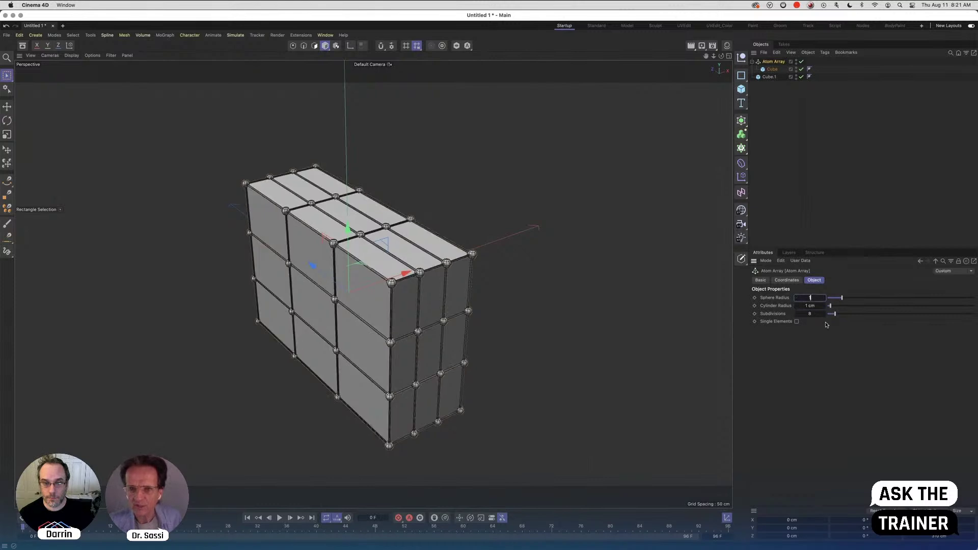
Create a material for the Atom Array and duplicate it as a second material for Cube.1
left_click(727, 47)
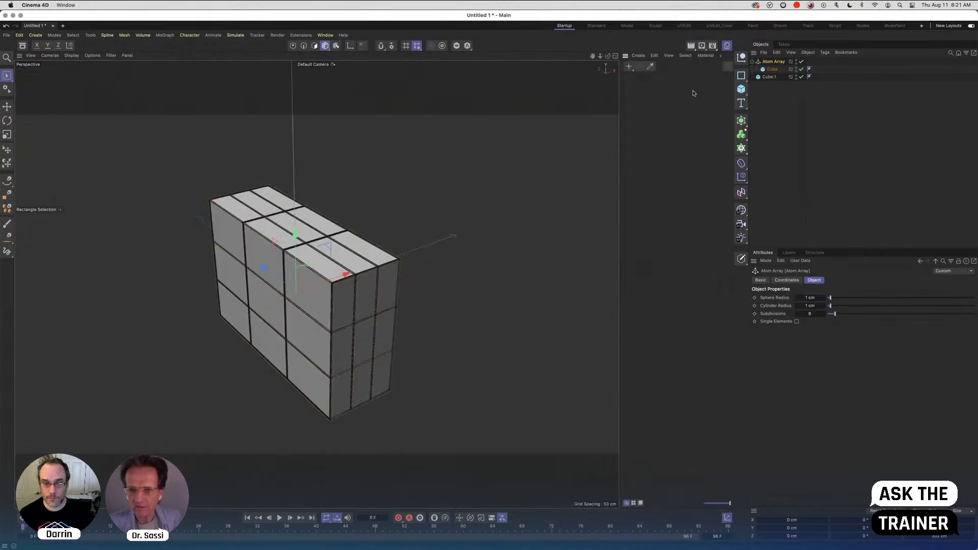
double_click(630, 83)
left_click_drag(630, 83, 773, 62)
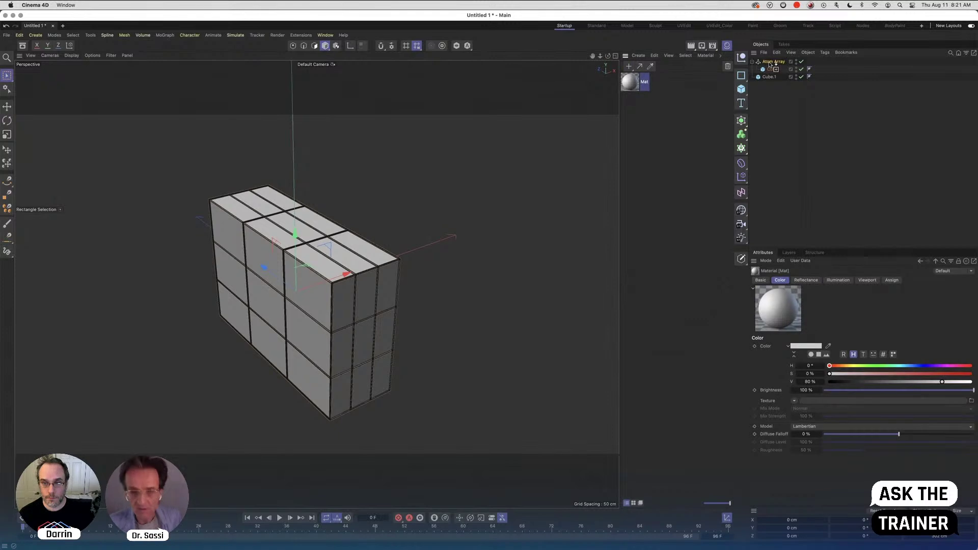
left_click_drag(627, 81, 636, 106)
Color the Atom Array's material teal with hue 184° and saturation 41%
double_click(630, 84)
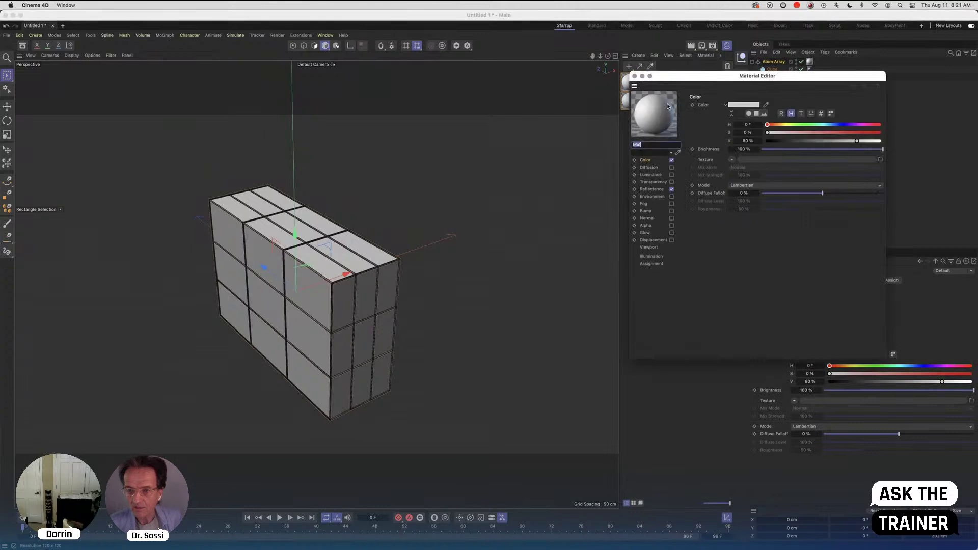
left_click(813, 133)
left_click(824, 125)
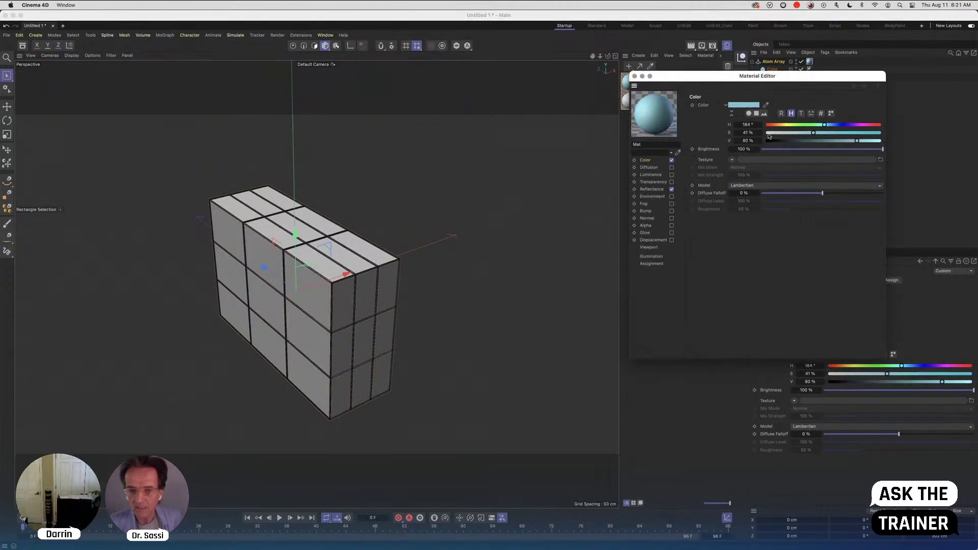
left_click(635, 76)
Color Cube.1's material red with hue 0°, saturation 67% and value 90%, and hide the material list
double_click(629, 101)
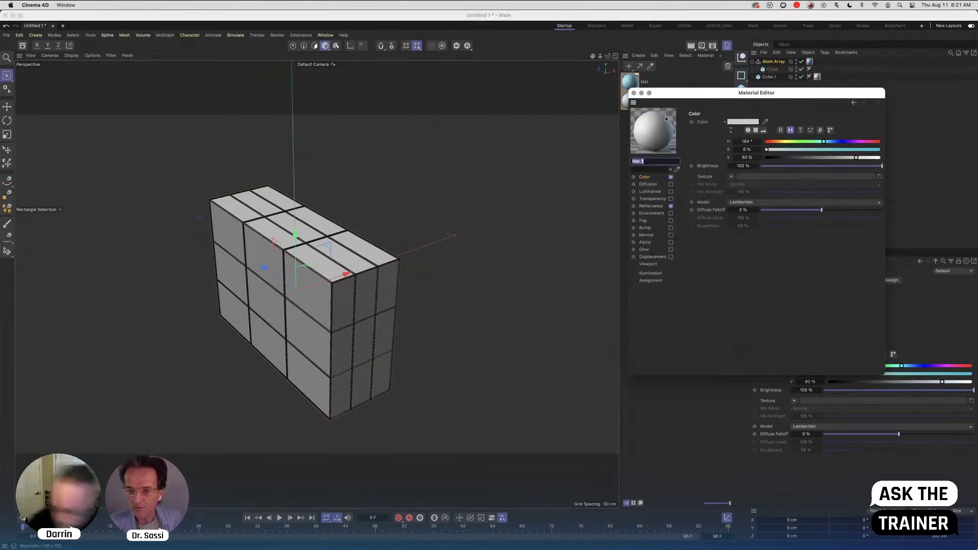
left_click(872, 141)
left_click(842, 151)
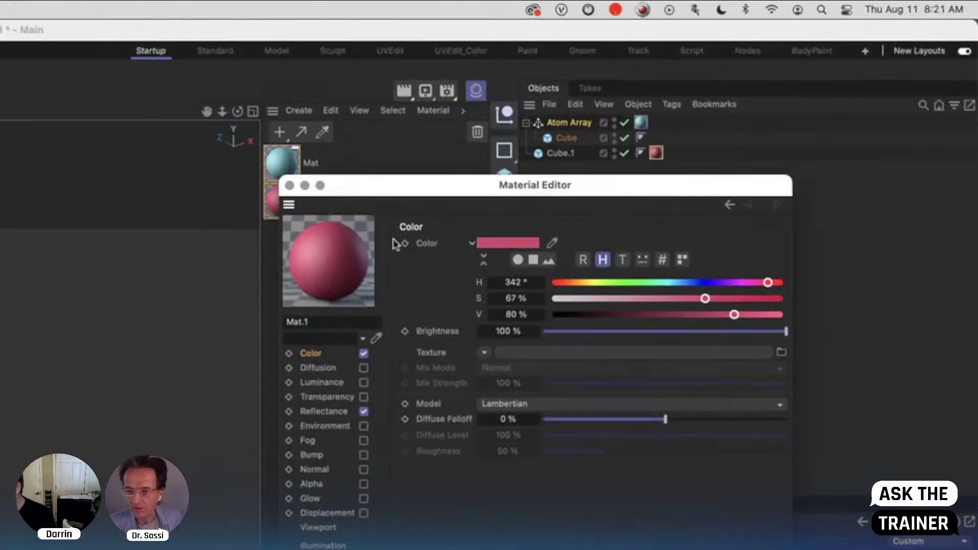
left_click_drag(734, 314, 780, 282)
left_click(289, 185)
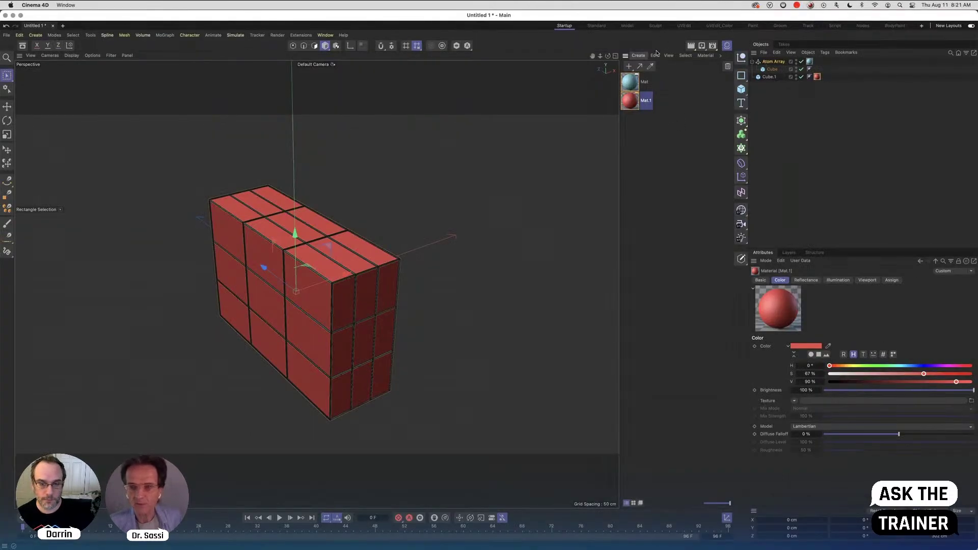
left_click(727, 46)
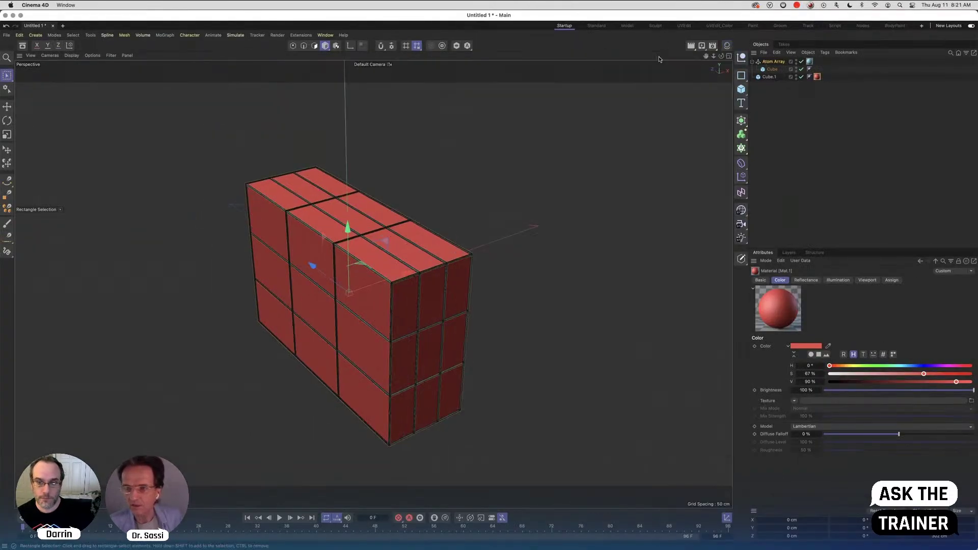
Set the render's save file to "box aug11" on the Desktop in the render settings
left_click(712, 46)
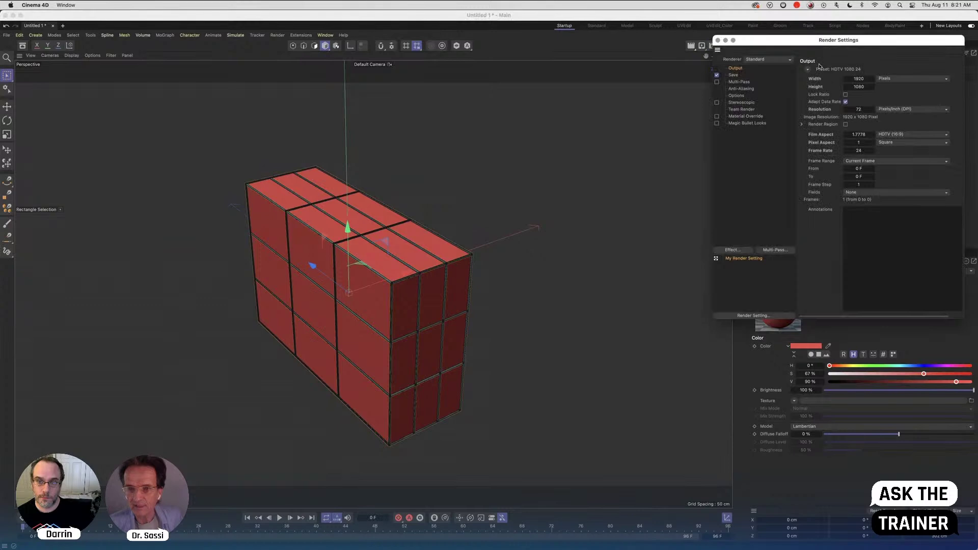
left_click(718, 40)
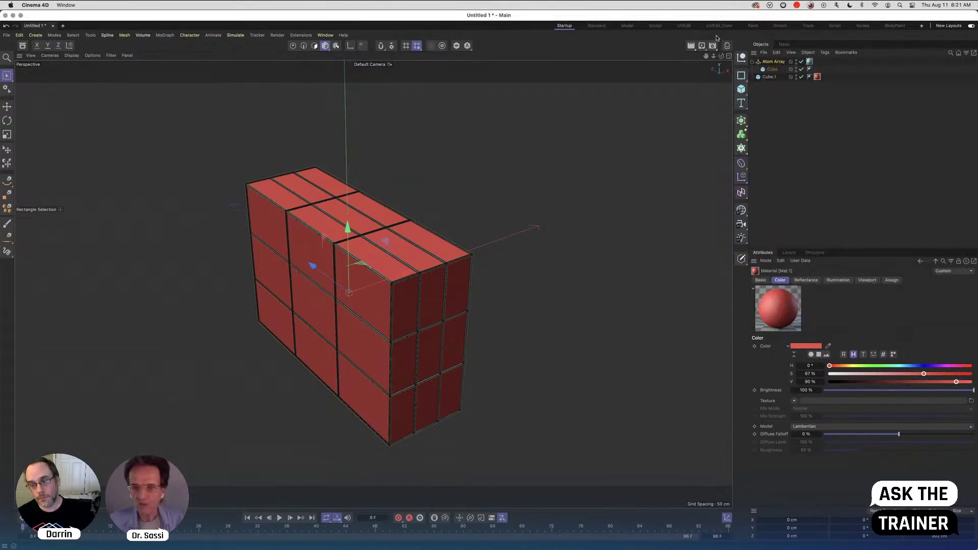
left_click(713, 46)
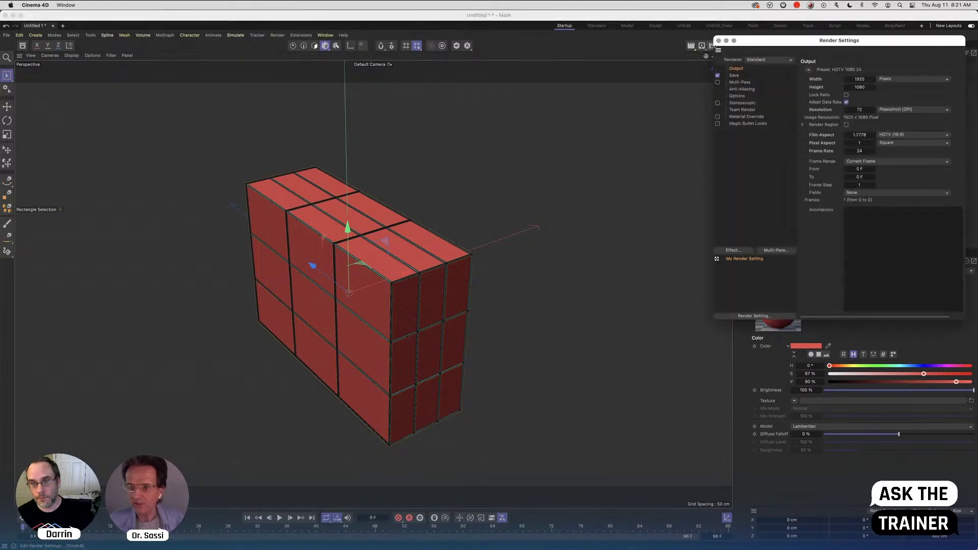
left_click(733, 76)
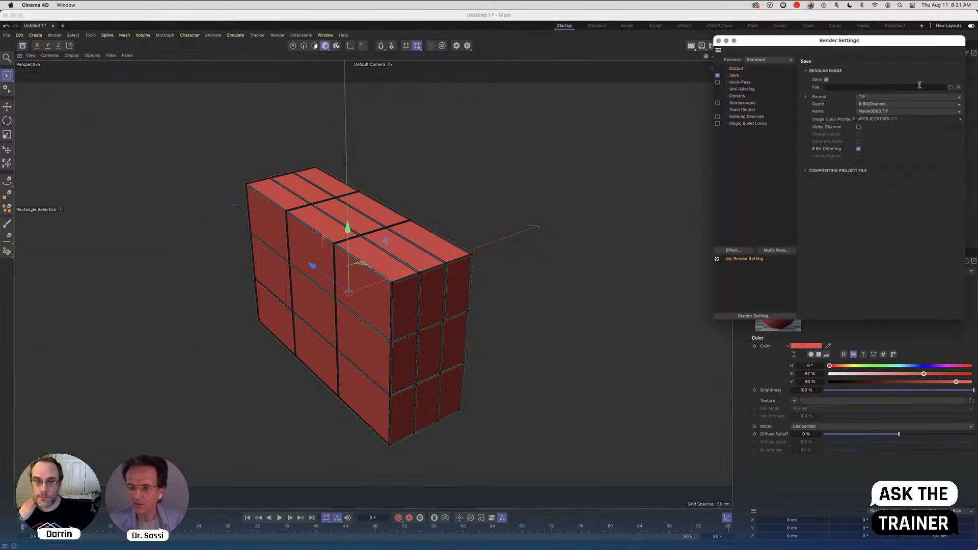
left_click(950, 87)
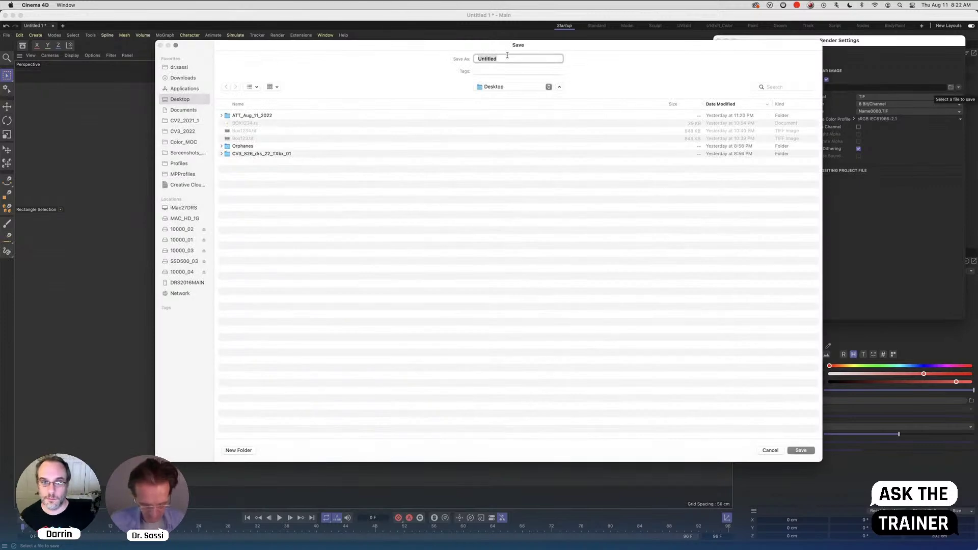
type("bo")
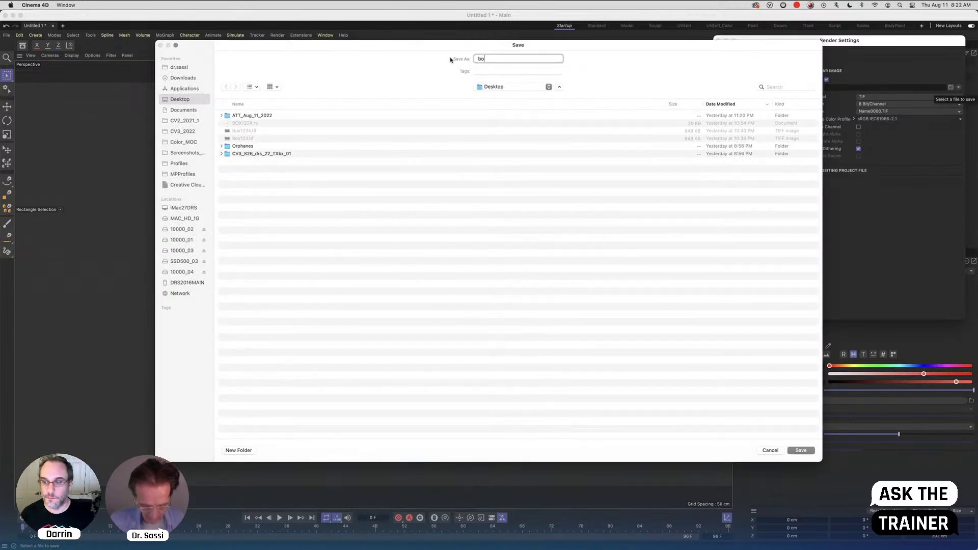
type("x a")
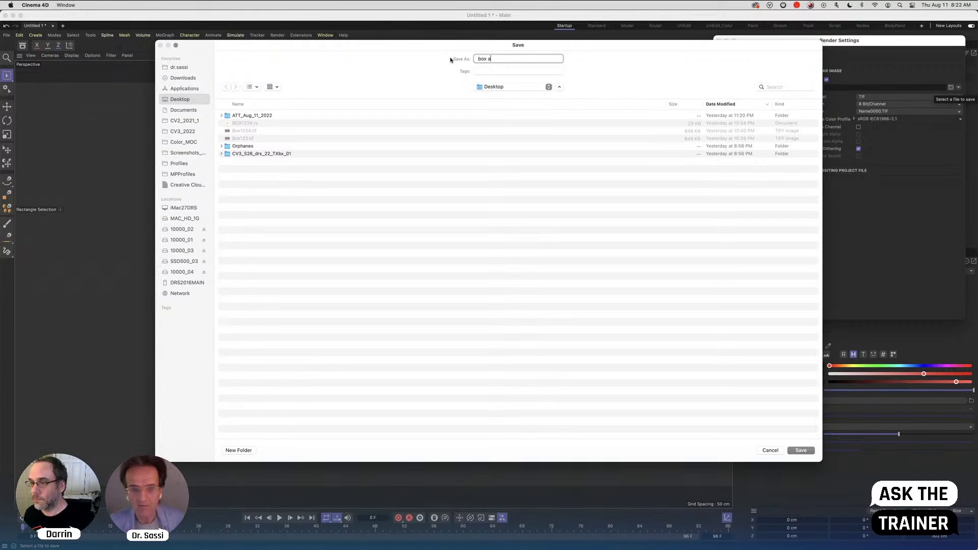
type("ug11")
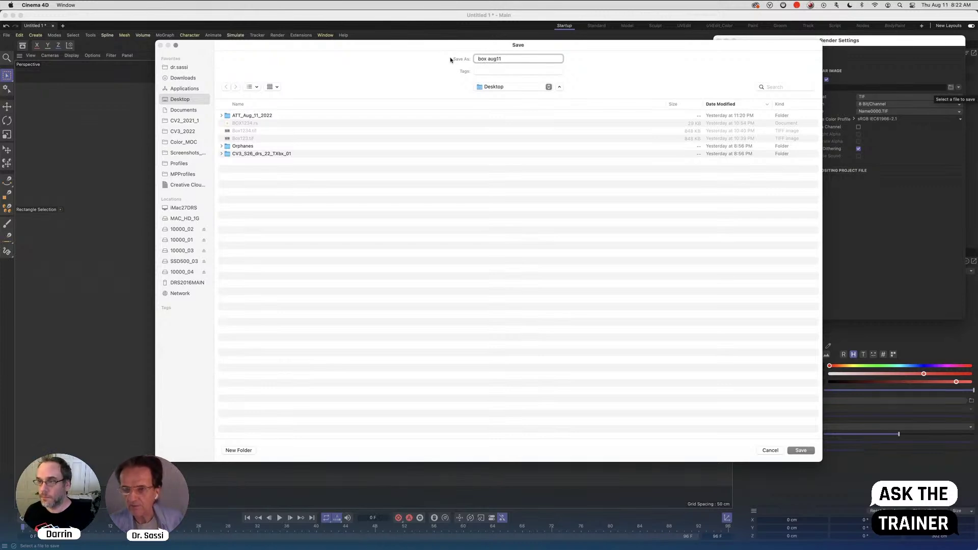
left_click(801, 450)
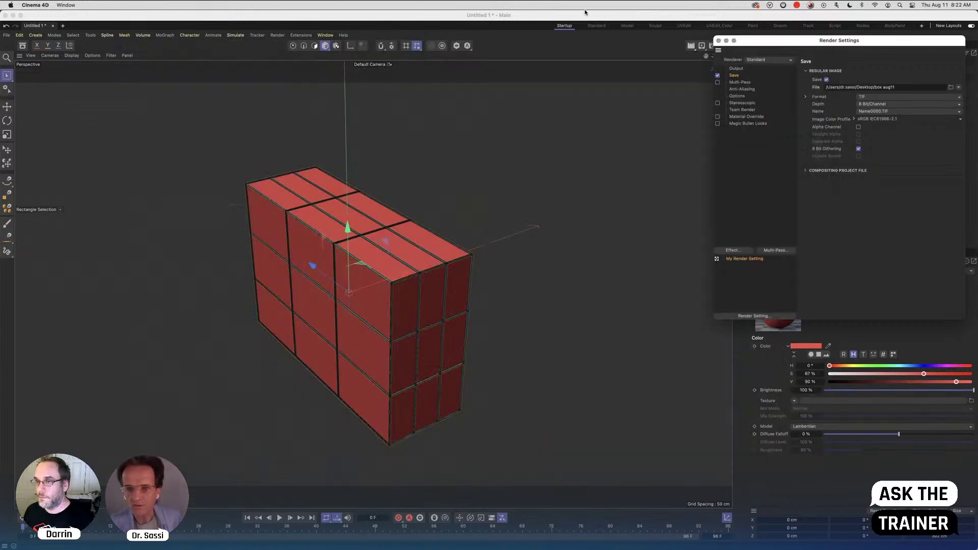
Render the current frame to the Picture Viewer and close the viewer
left_click(702, 46)
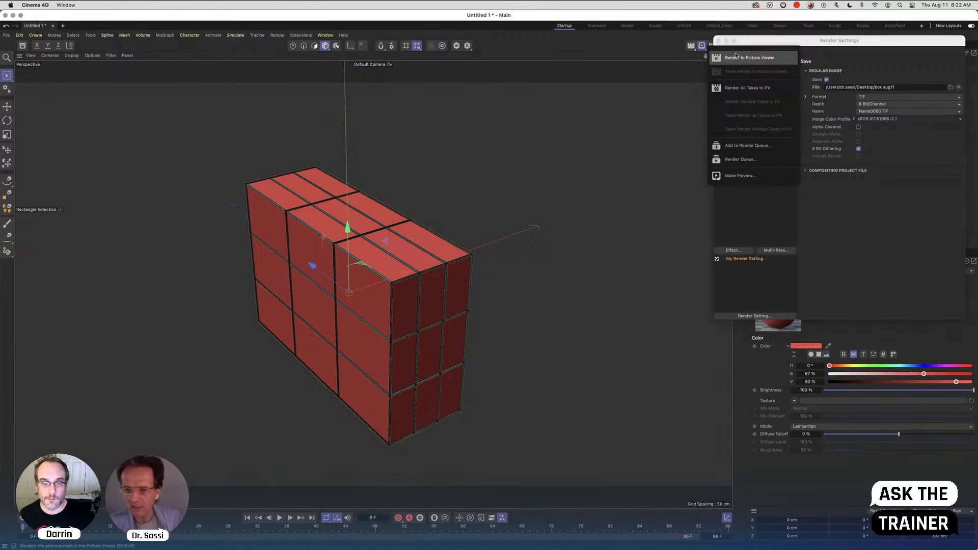
left_click(739, 59)
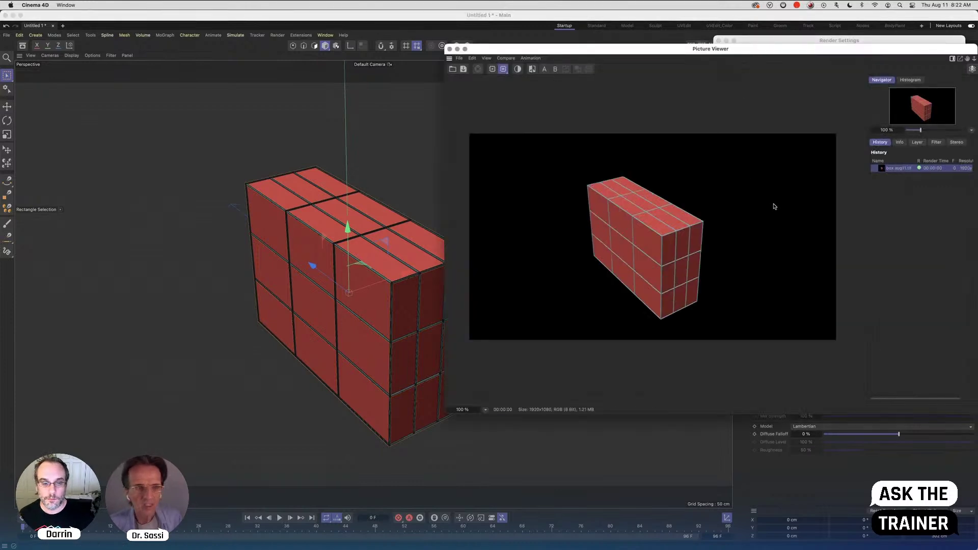
left_click(450, 49)
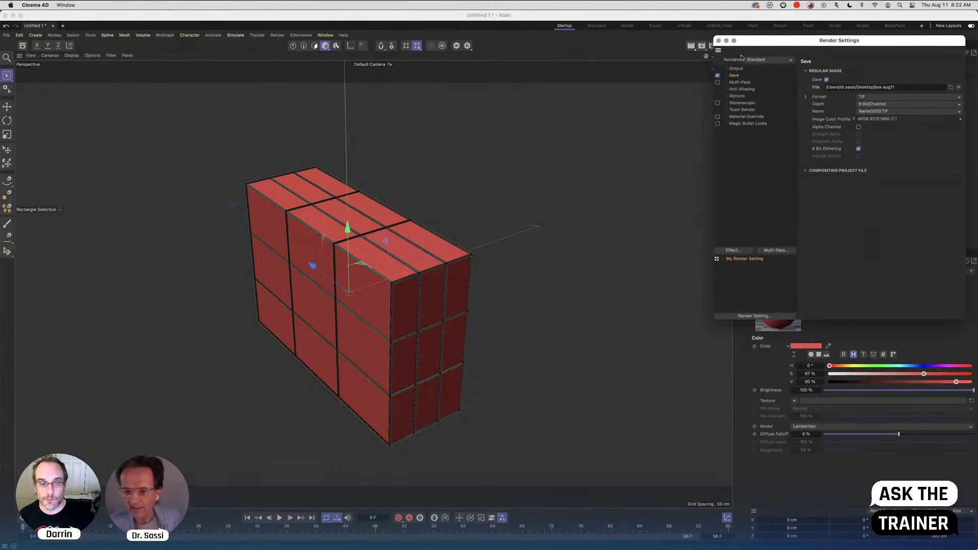
Close the render settings, add a camera from the current view, and look through it
left_click(718, 41)
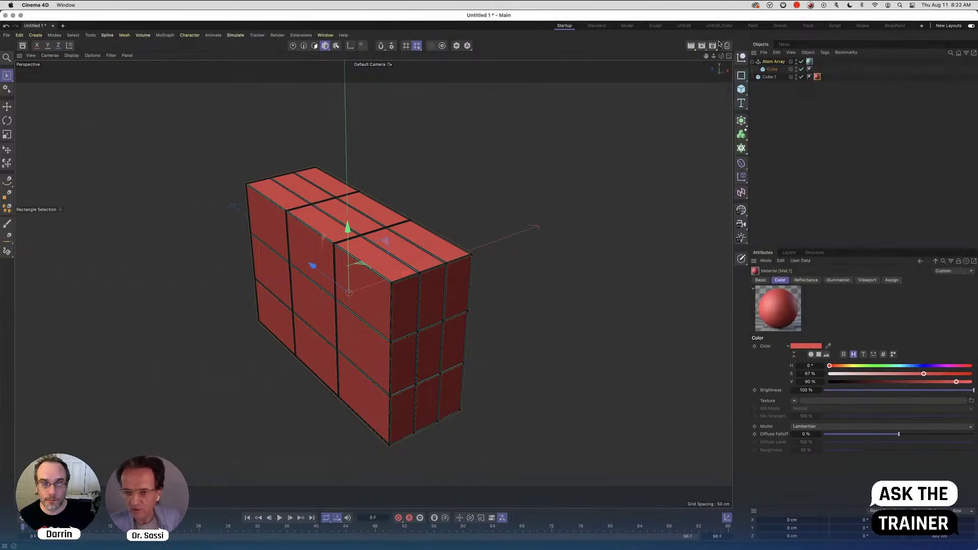
left_click(741, 224)
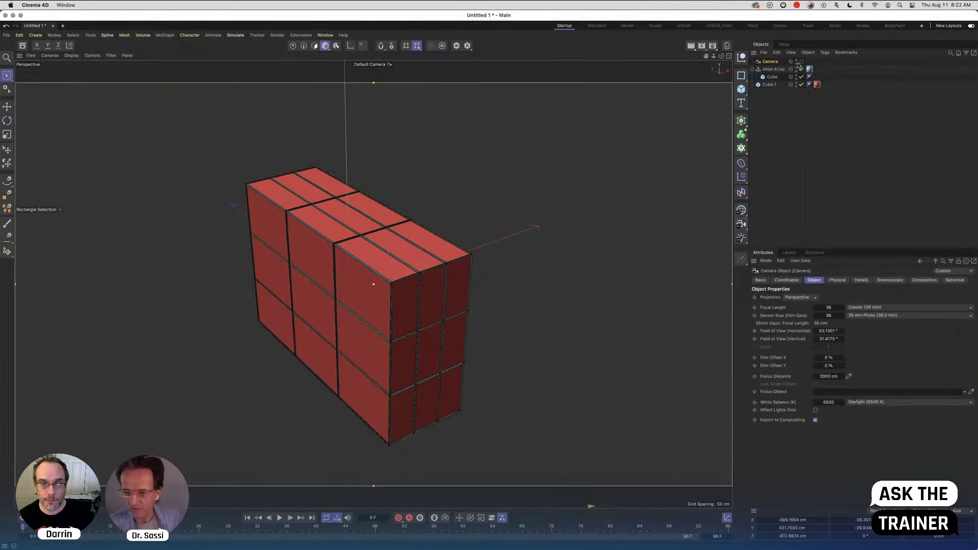
left_click(787, 280)
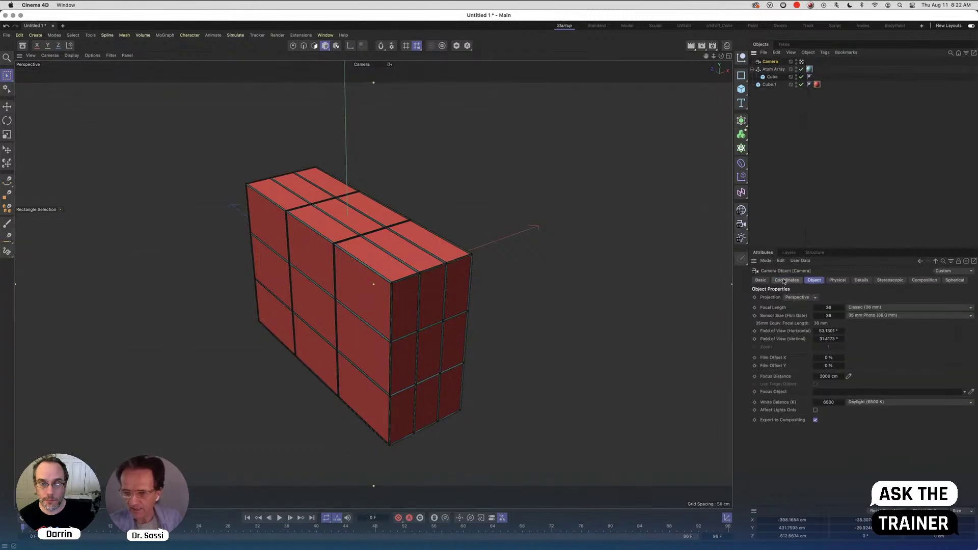
left_click(814, 281)
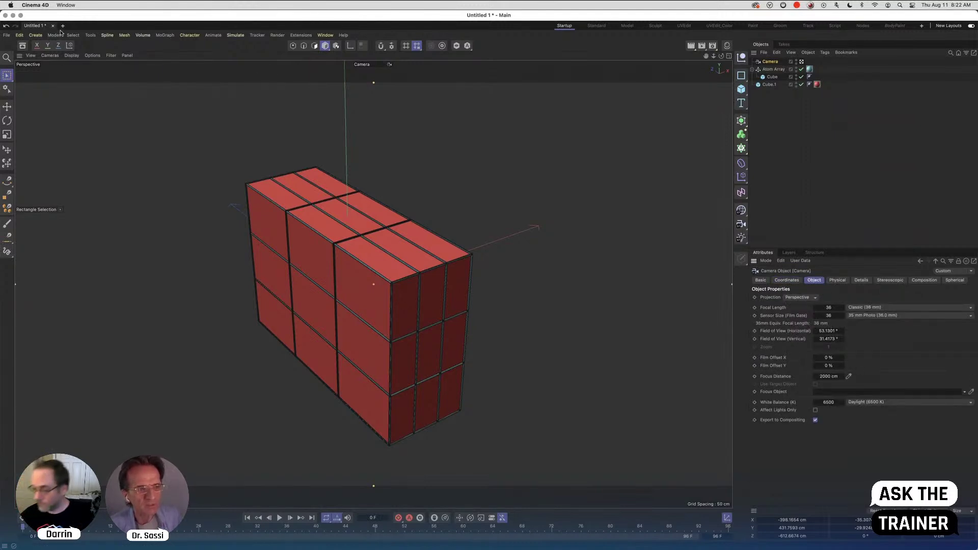
Create a new project and add a standard camera to it
left_click(63, 25)
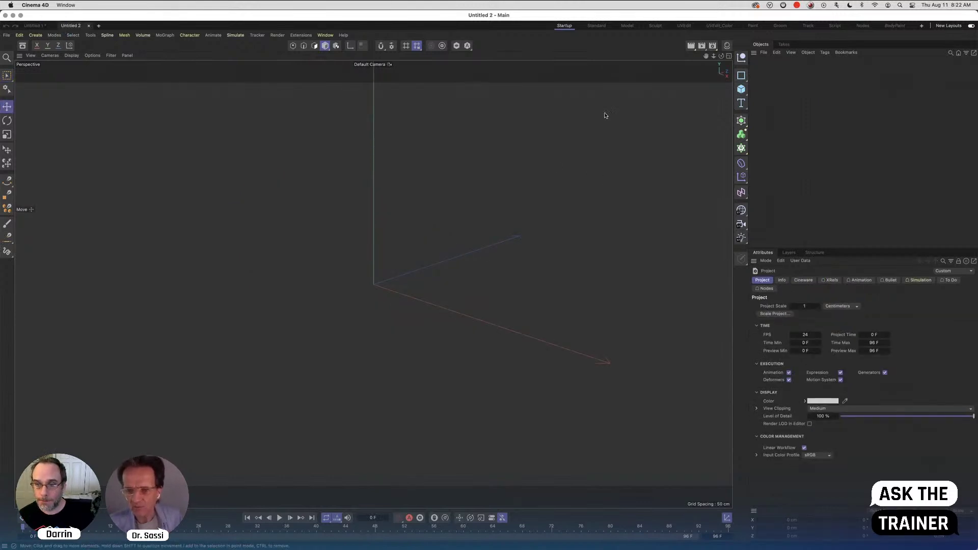
left_click(741, 225)
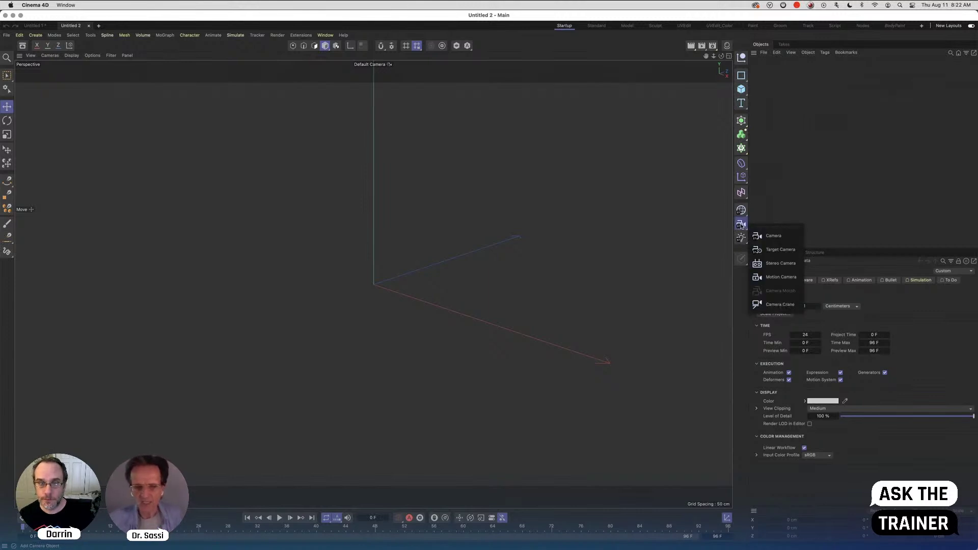
left_click(776, 236)
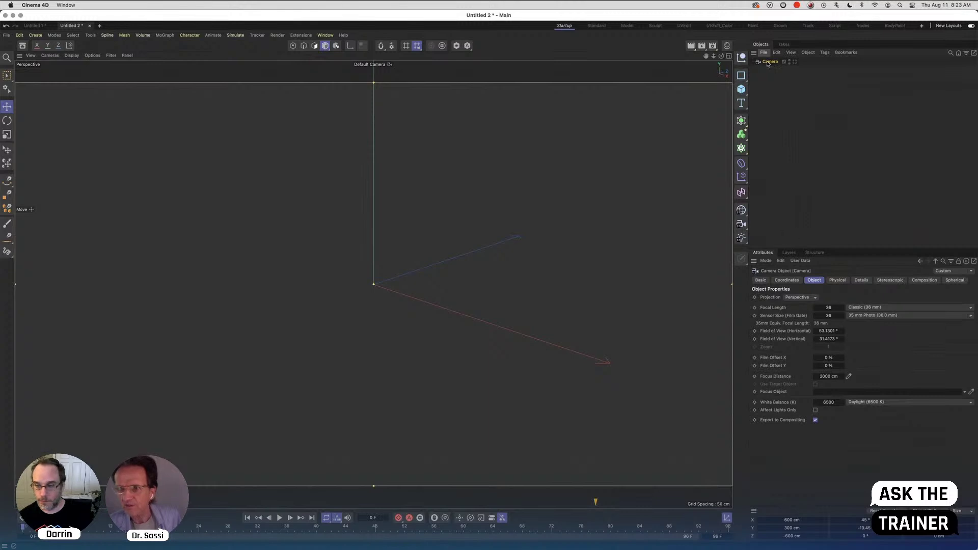
Add a Camera Calibrator tag to the camera and load "box aug11.tif" from the Desktop as its image
left_click(825, 52)
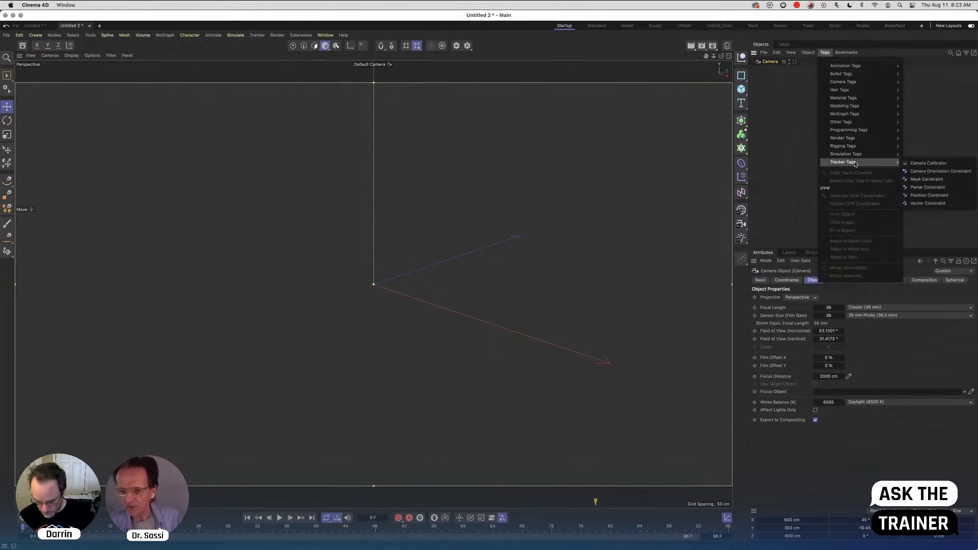
left_click(923, 164)
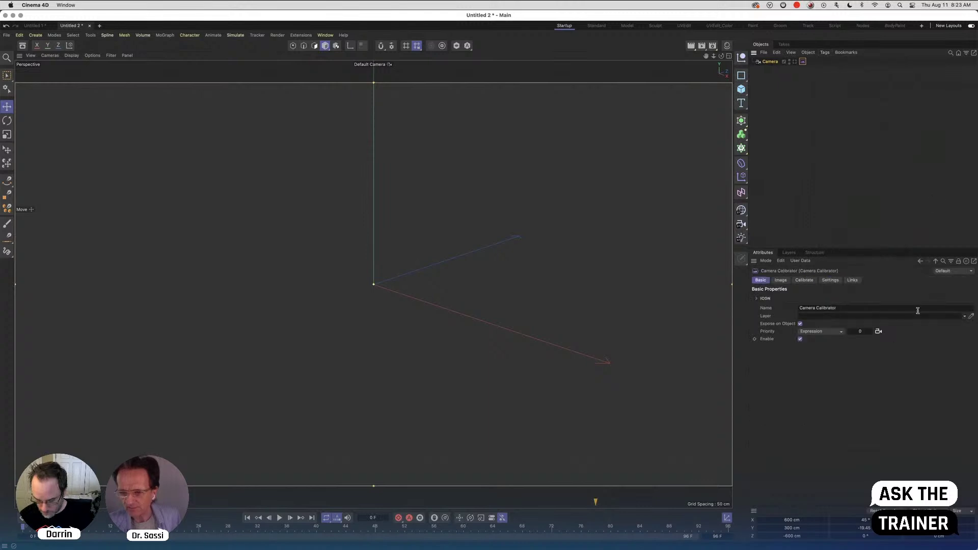
left_click(780, 280)
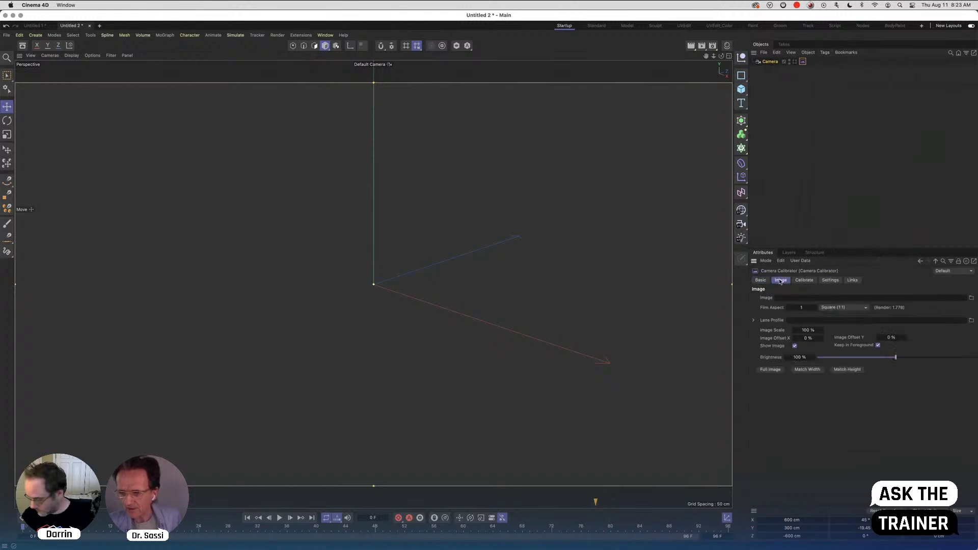
left_click(972, 299)
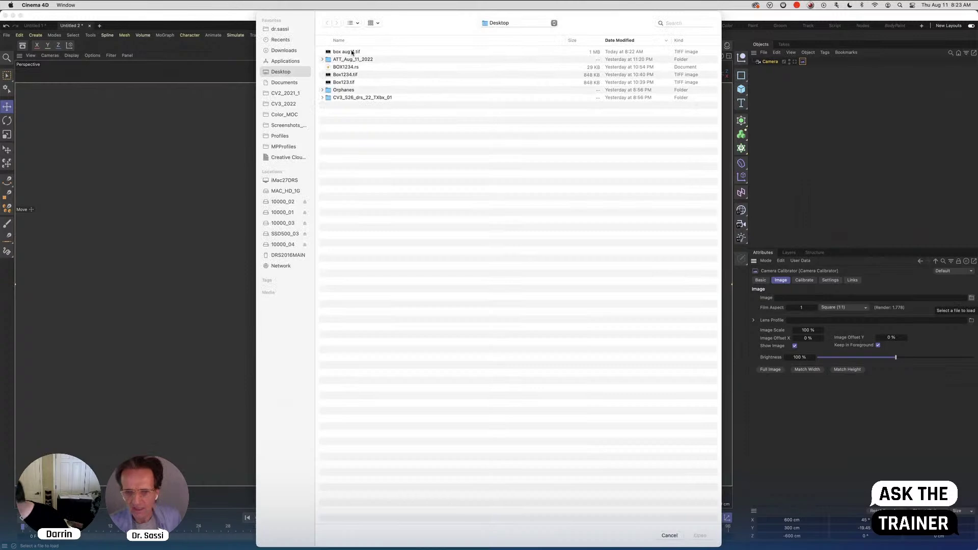
left_click(351, 52)
left_click(700, 535)
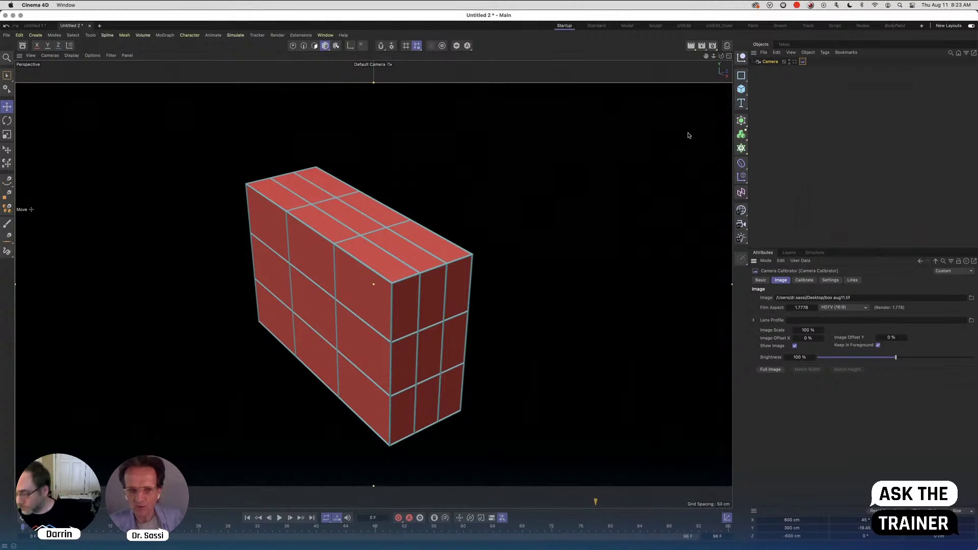
Check the loaded image in the four-view layout, return to the perspective view, and inspect the camera's coordinates
left_click(729, 55)
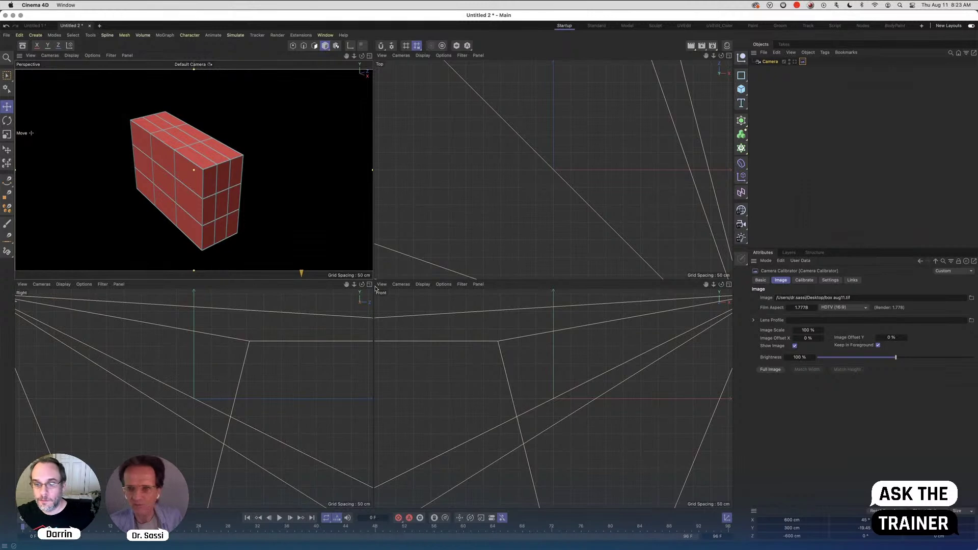
left_click(370, 56)
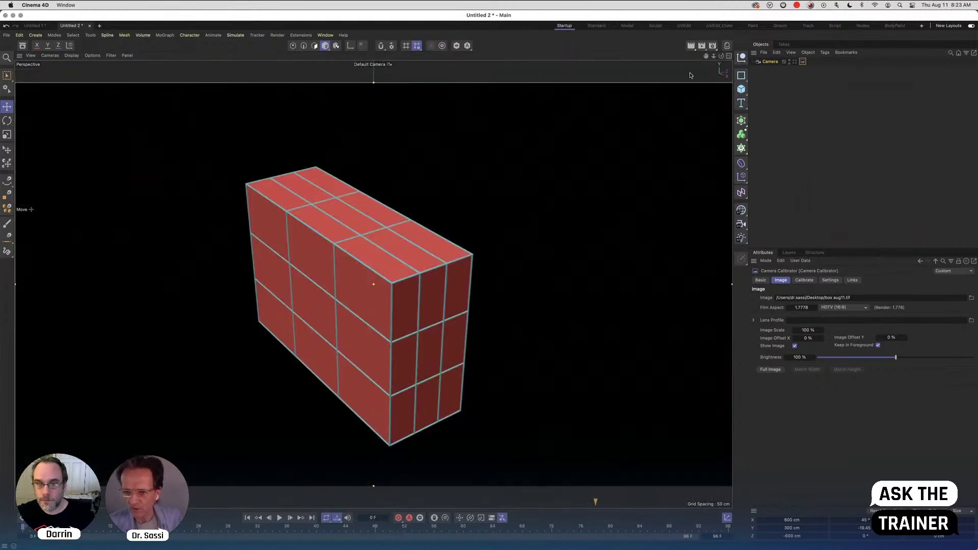
left_click(770, 62)
left_click(786, 279)
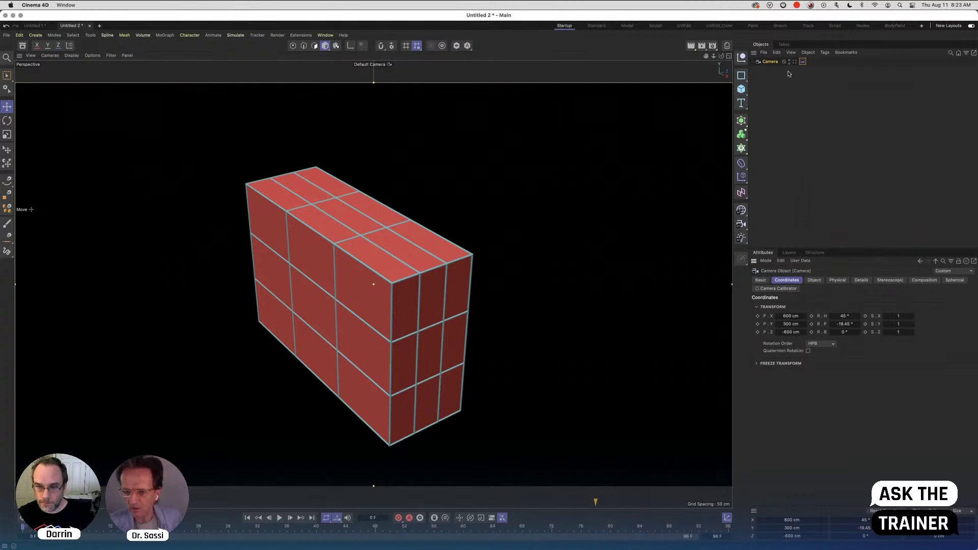
Add a calibration line along the box's rightmost vertical edge and assign it to the Y axis
left_click(802, 62)
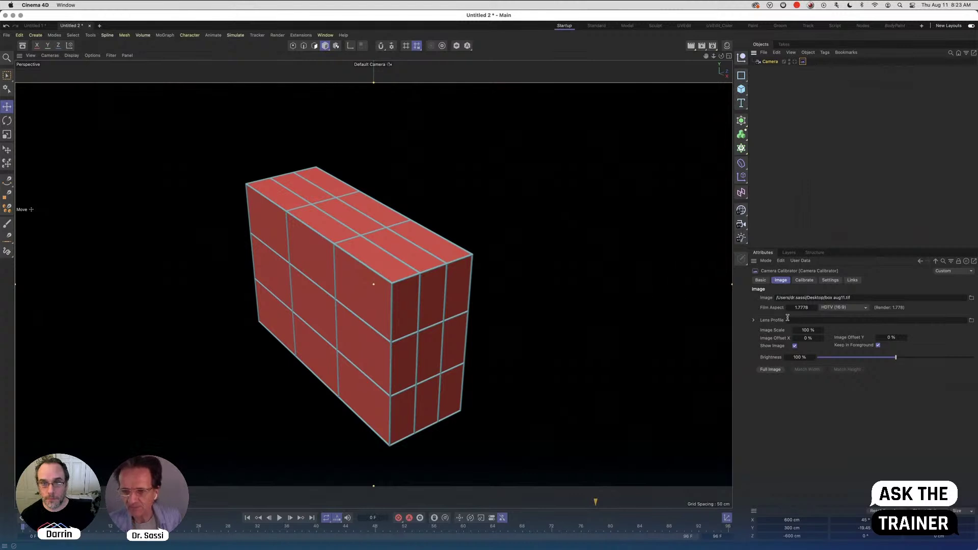
left_click(804, 281)
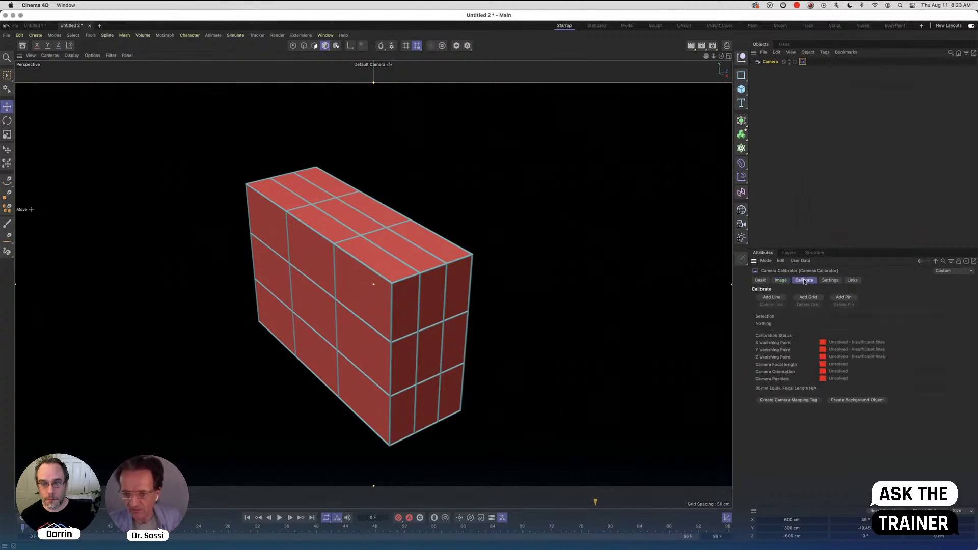
left_click(771, 298)
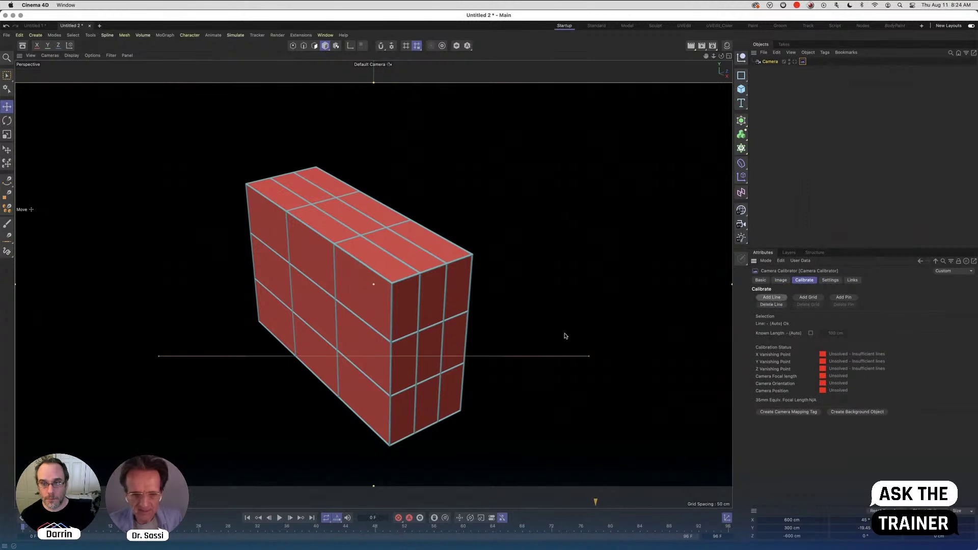
left_click_drag(589, 357, 472, 254)
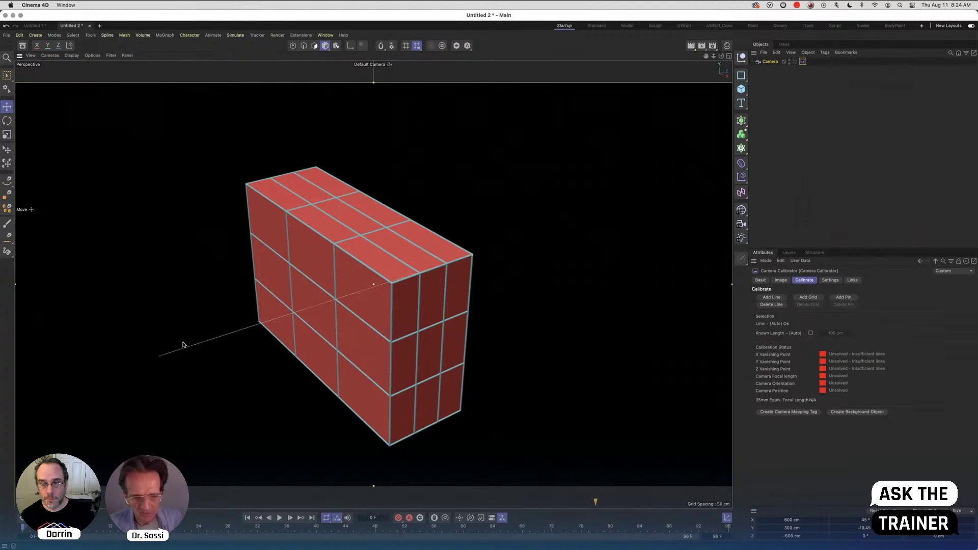
left_click_drag(159, 358, 461, 414)
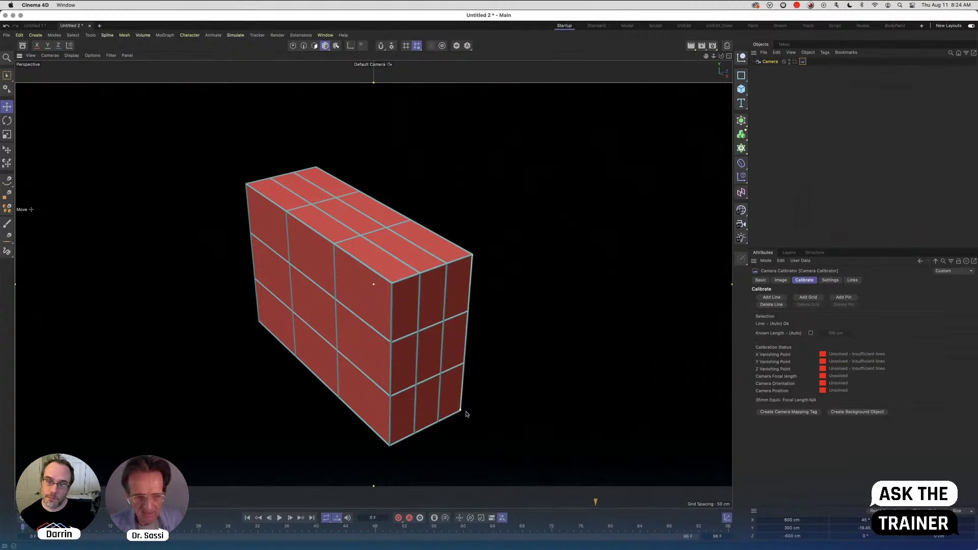
left_click(466, 337)
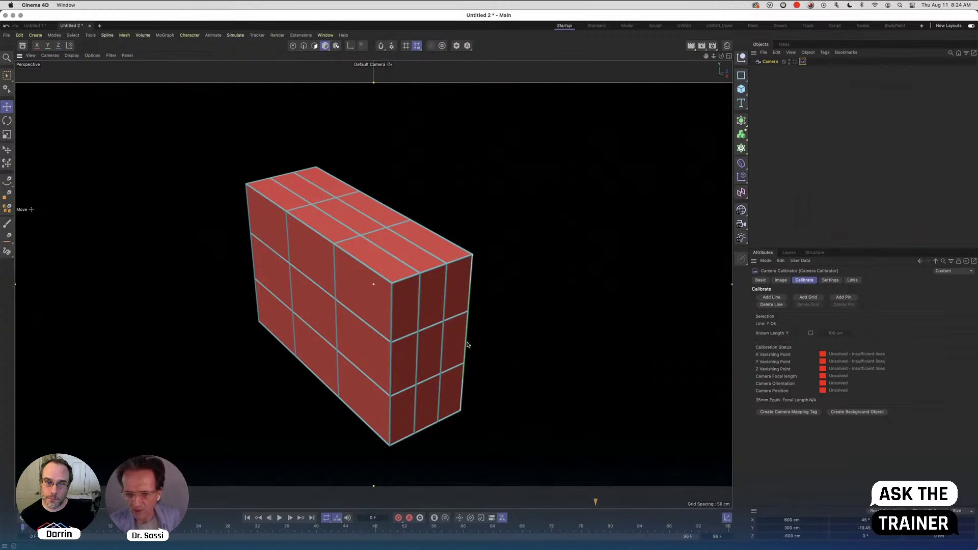
Add a second calibration line along the box's nearest vertical edge and assign it to the Y axis
left_click(772, 297)
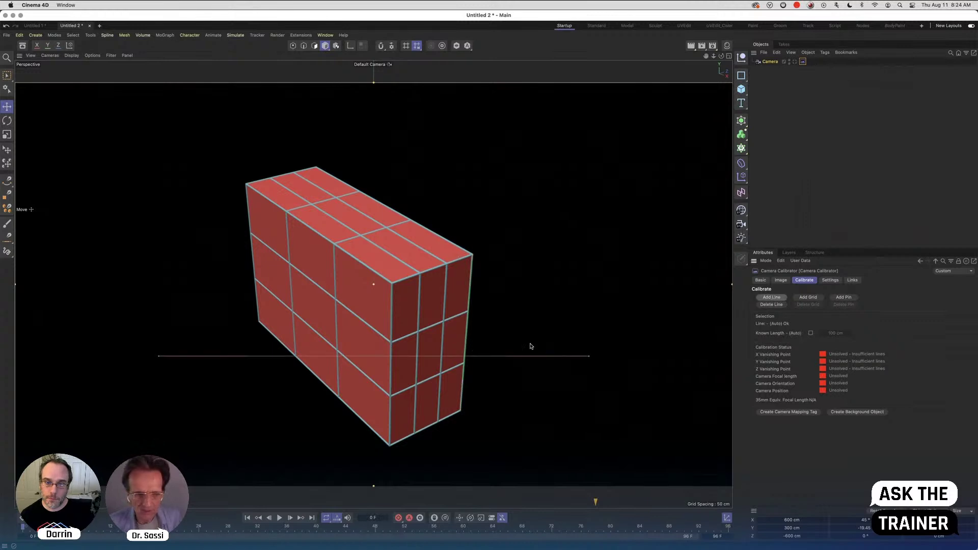
left_click_drag(570, 349, 389, 284)
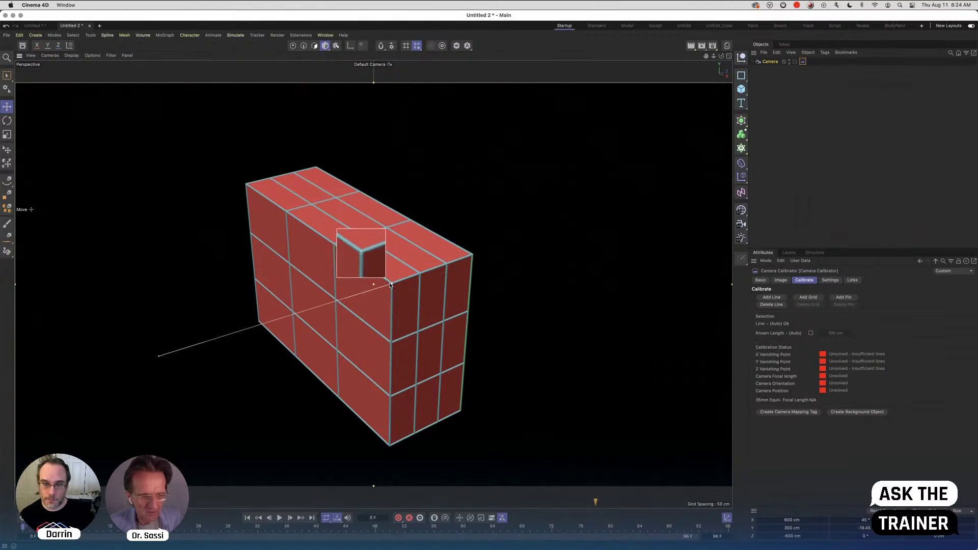
left_click_drag(165, 363, 390, 448)
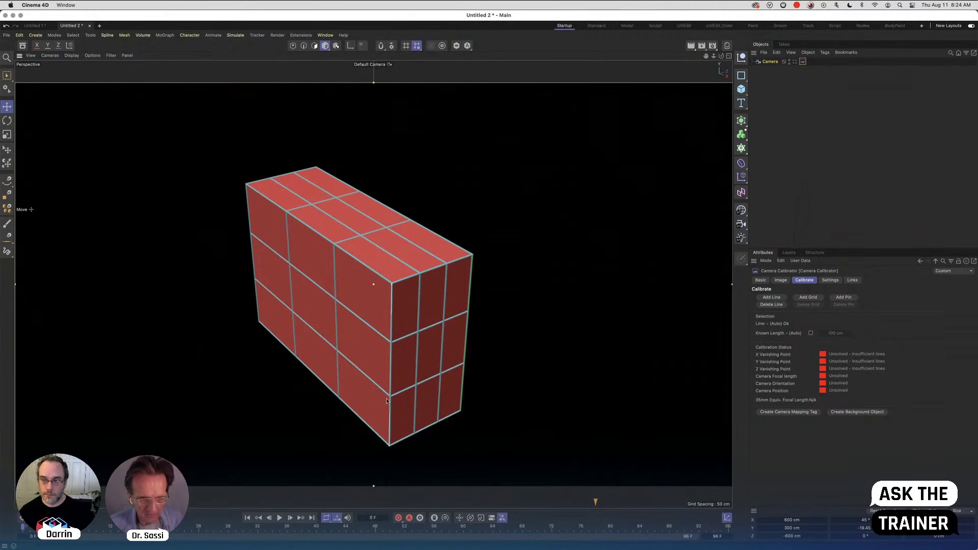
left_click(393, 376)
left_click(391, 375)
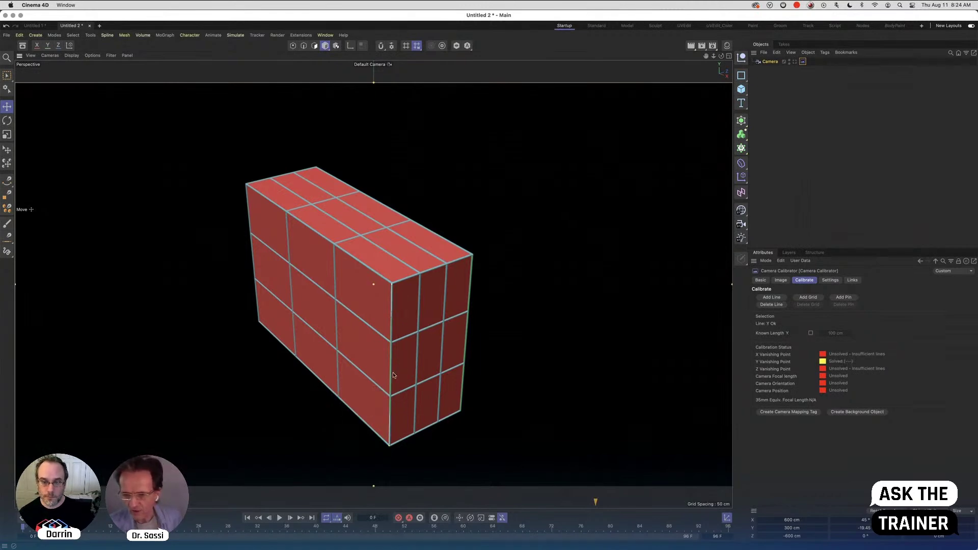
Enable the known length for the nearest vertical edge's line and set it to 200 cm
left_click(810, 333)
double_click(835, 334)
type("200")
key("Return")
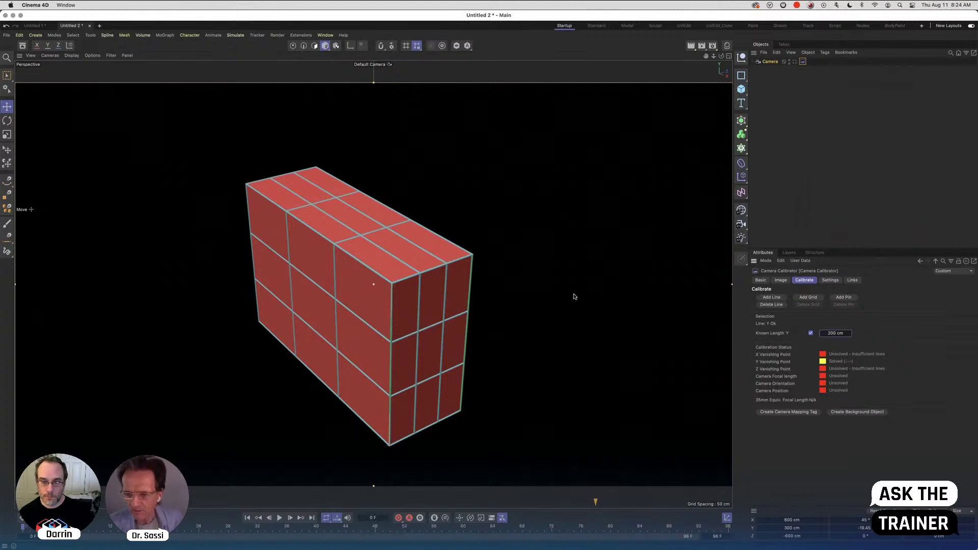
Add a third calibration line along the box's leftmost vertical edge
left_click(772, 298)
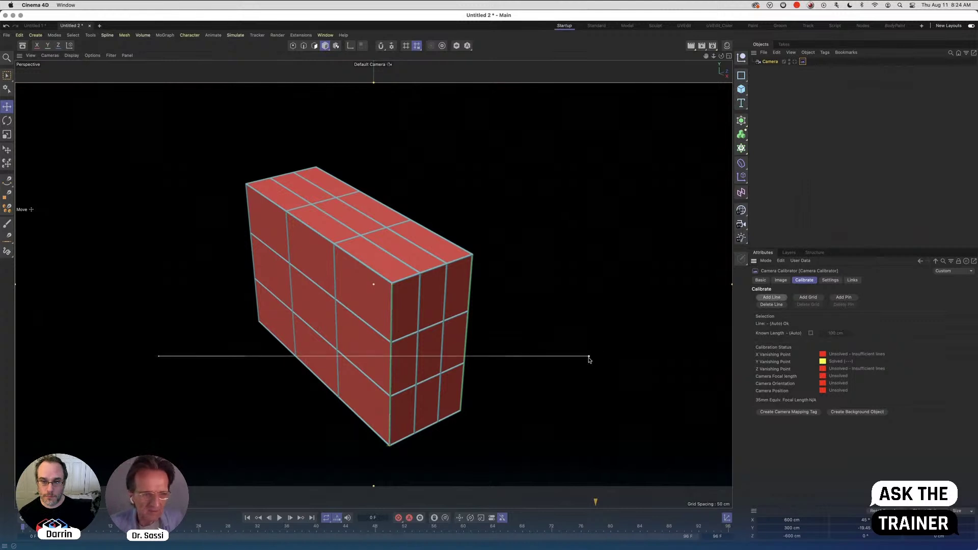
left_click_drag(588, 358, 245, 184)
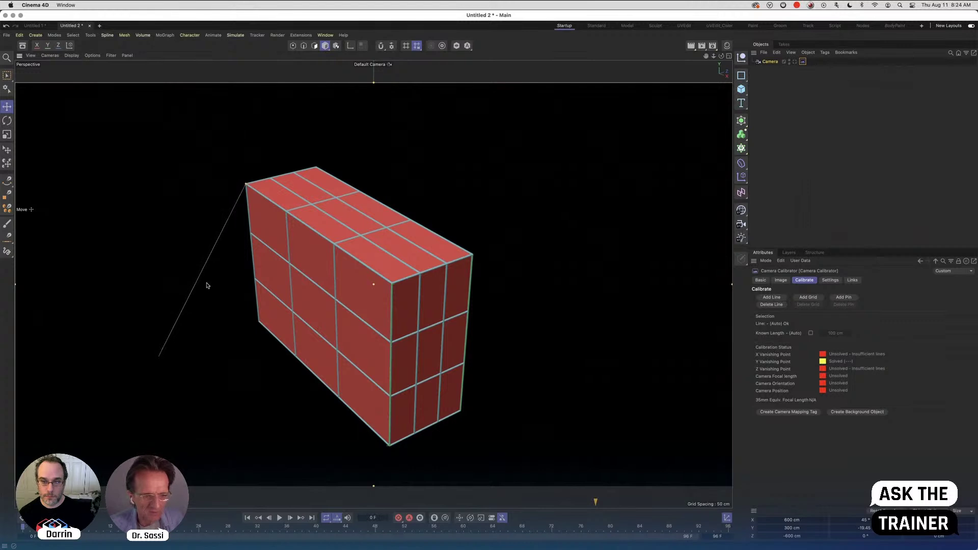
left_click_drag(159, 357, 258, 323)
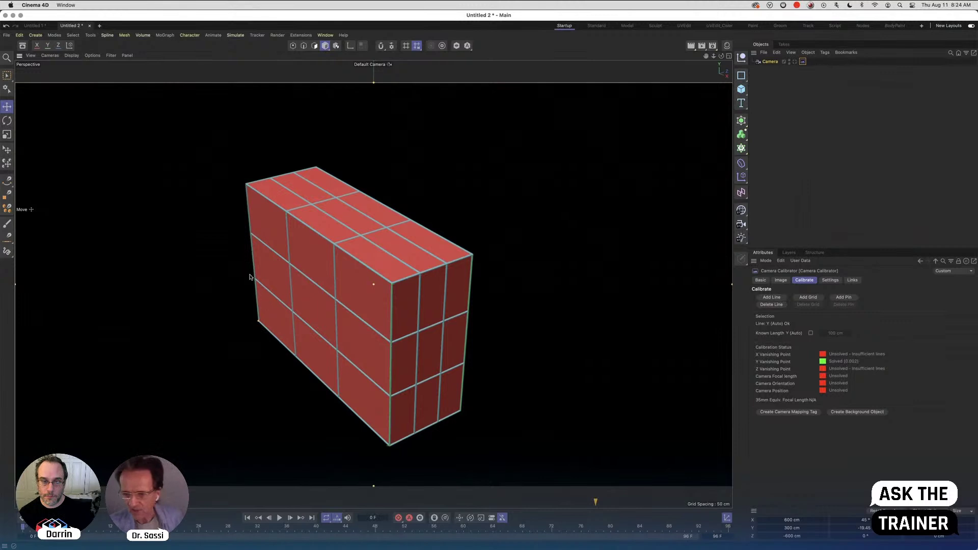
Add a calibration grid and fit its four corners to the corners of the box's top face
left_click(810, 297)
left_click_drag(377, 218, 315, 167)
left_click_drag(589, 289, 467, 258)
left_click_drag(160, 288, 248, 184)
left_click_drag(373, 464, 393, 281)
Assign the top grid's short direction to Z and its long direction to X, fine-tuning its right corner
left_click(434, 270)
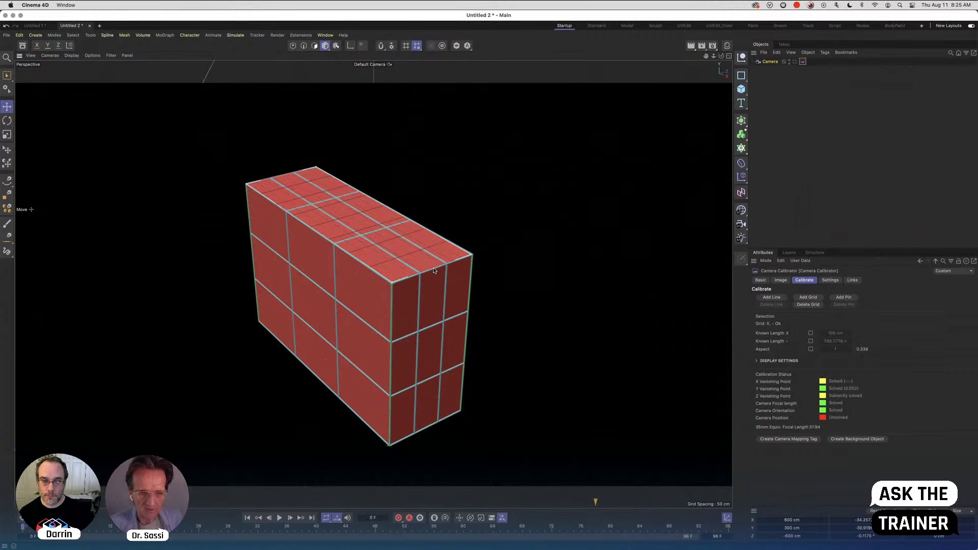
left_click(433, 271)
left_click(432, 270)
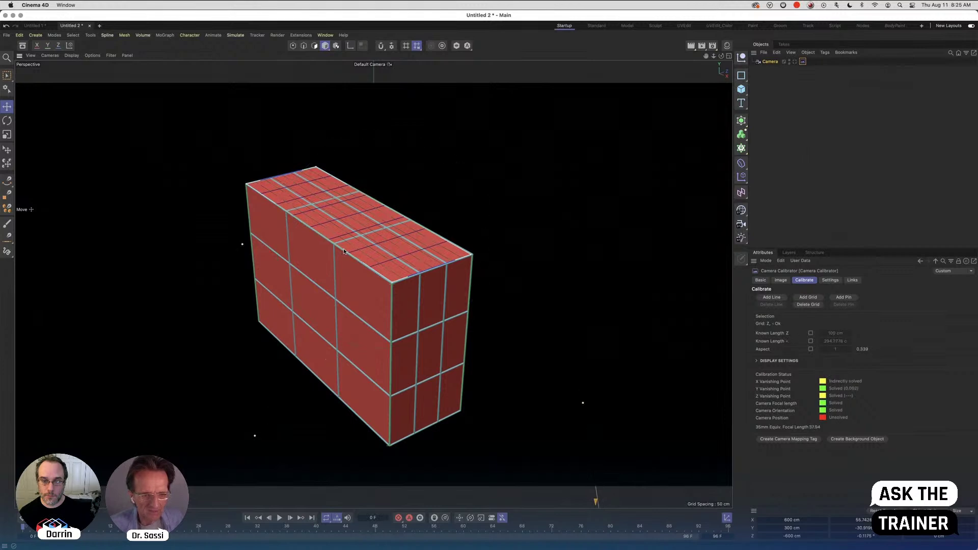
left_click(343, 252, "shift")
left_click(343, 251, "shift")
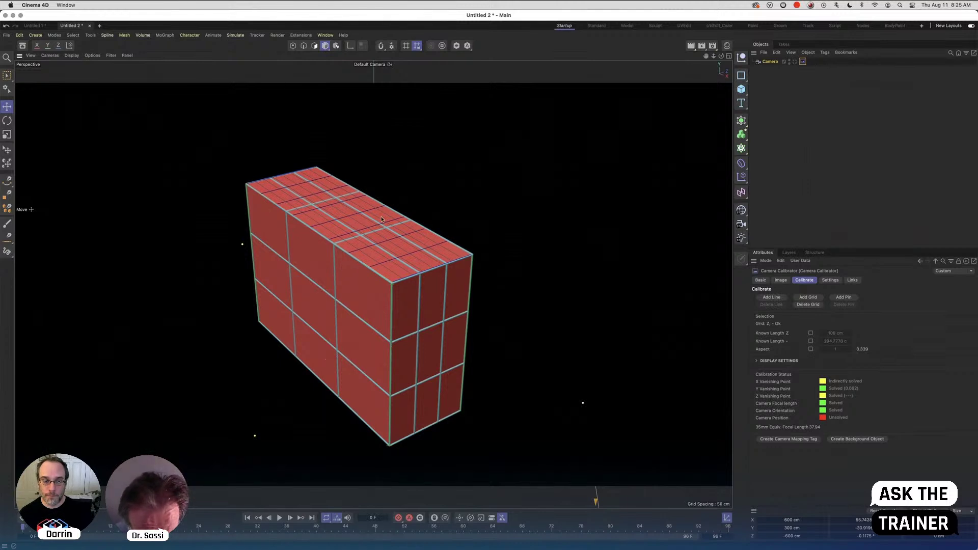
mouse_move(473, 253)
left_mouse_down()
mouse_move(486, 247)
mouse_move(470, 256)
left_mouse_up()
left_click(406, 210, "shift")
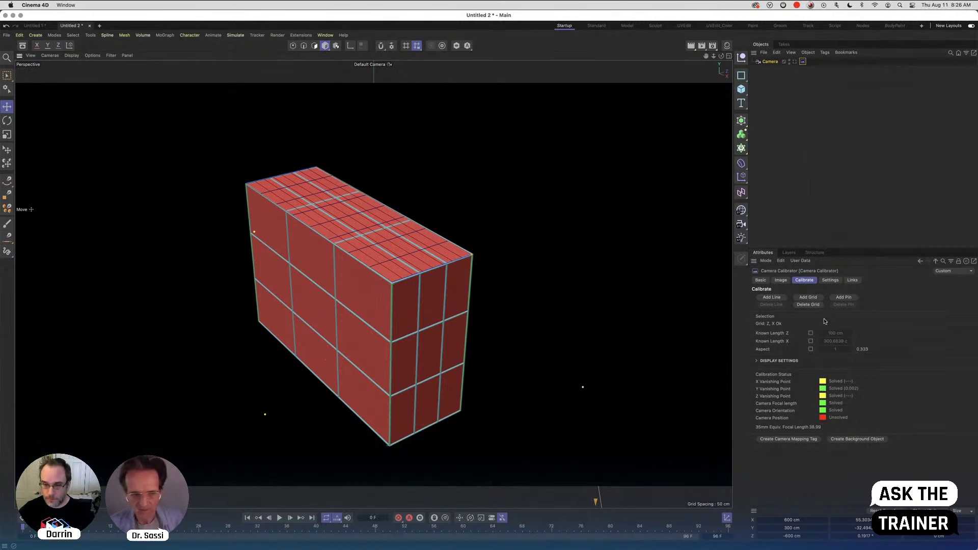
Add a calibration pin and place it on the lower end of the box's nearest vertical edge
left_click(844, 298)
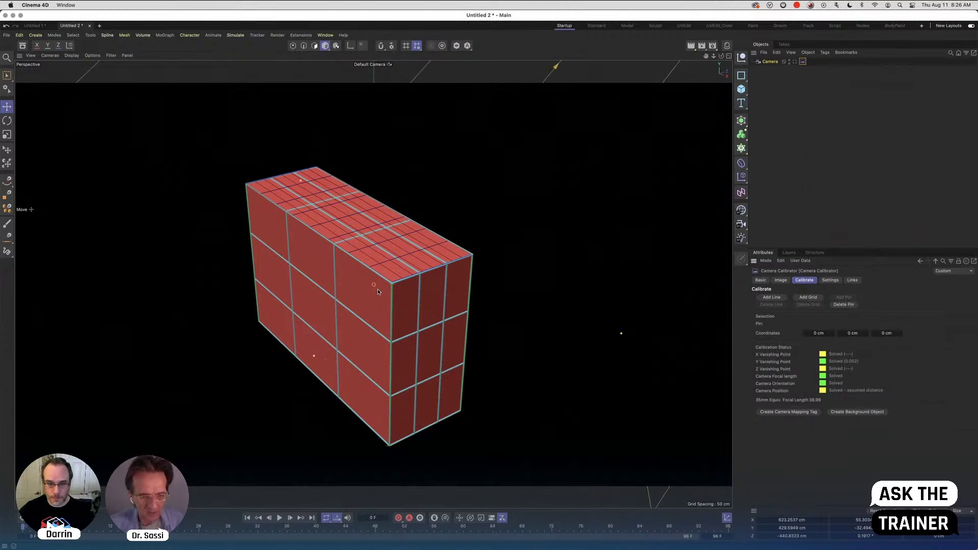
left_click_drag(372, 286, 387, 452)
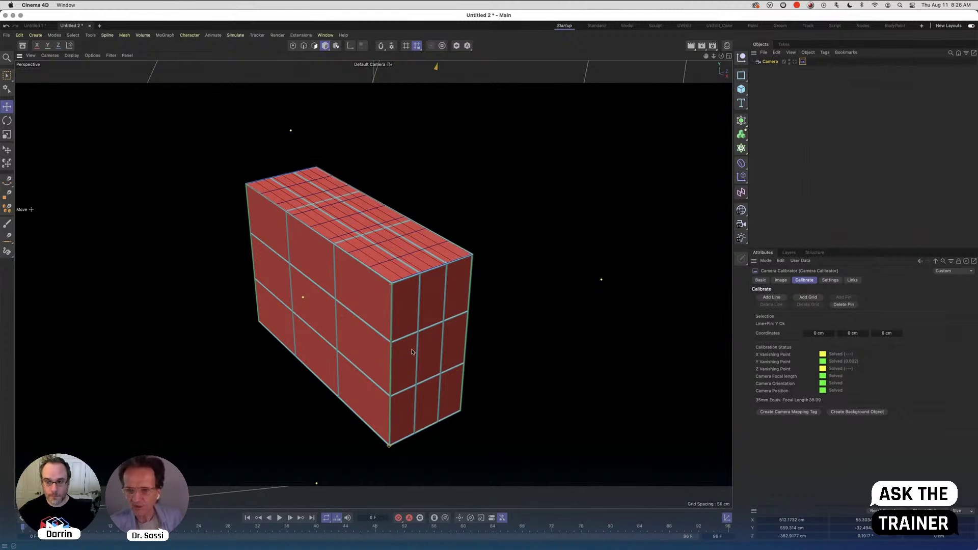
Create a camera mapping tag for the camera from its Camera Calibrator and inspect the tag's projection settings
left_click(768, 62)
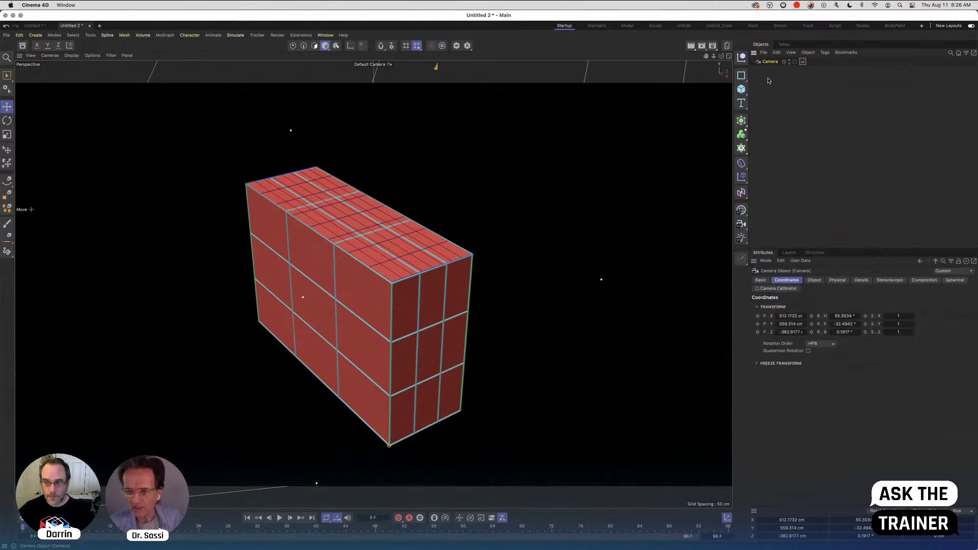
left_click(803, 62)
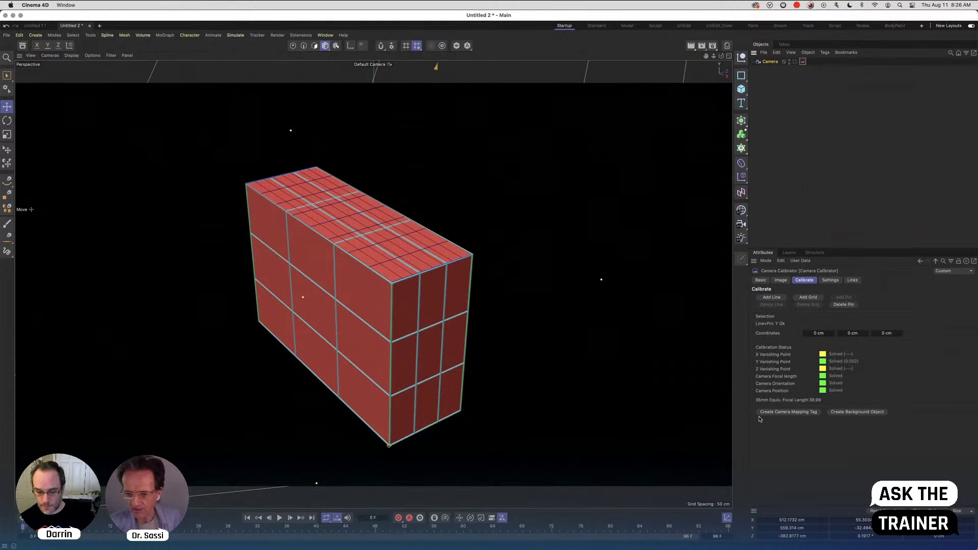
left_click(800, 413)
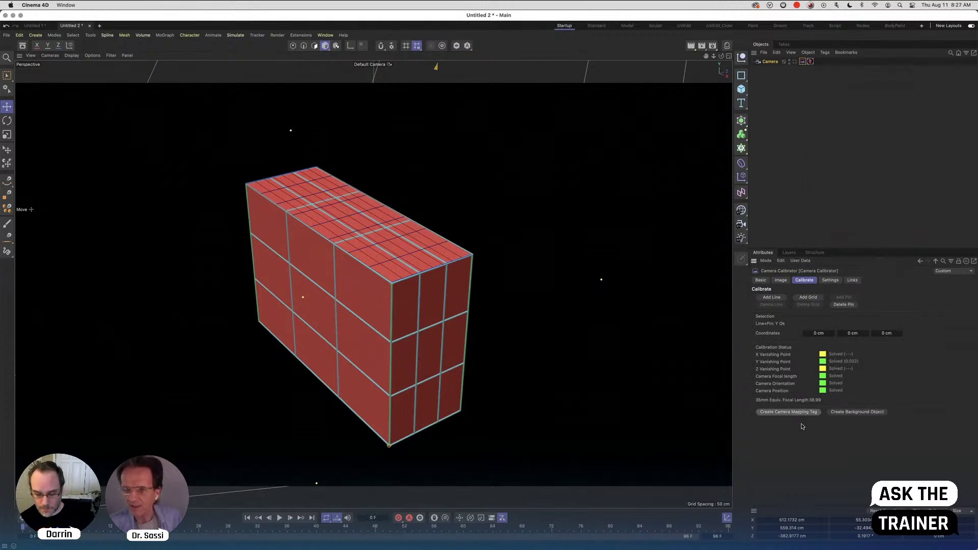
left_click(811, 61)
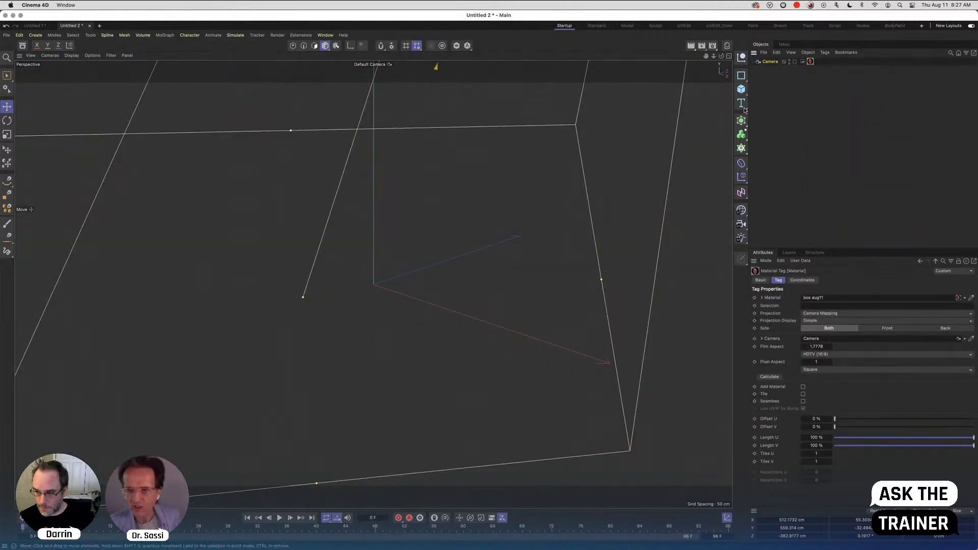
left_click(803, 62)
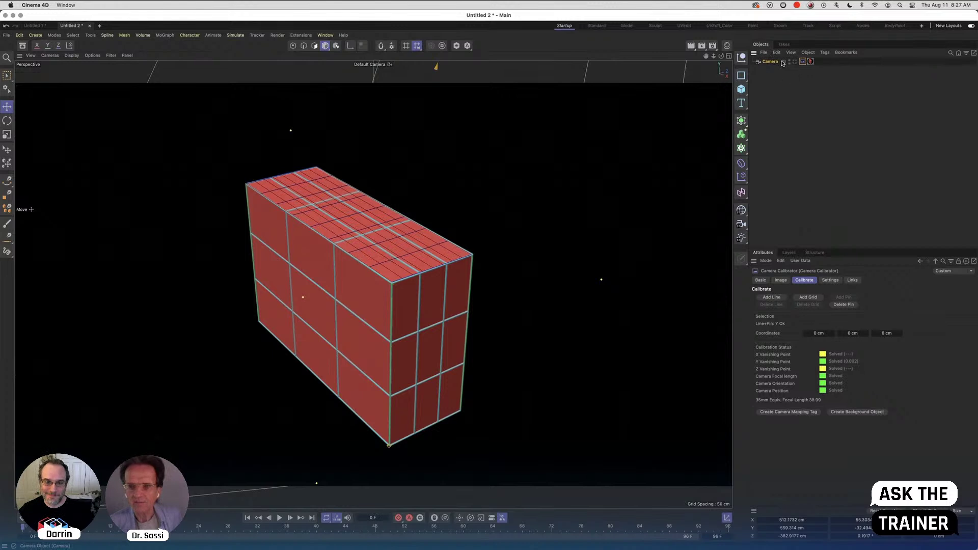
left_click(777, 84)
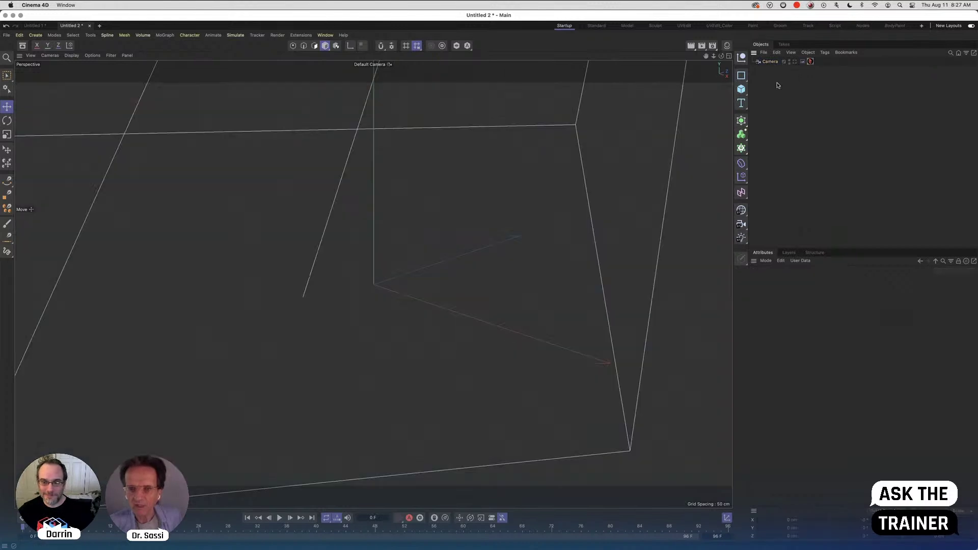
Add a null and a cube primitive at the scene origin
left_click(742, 59)
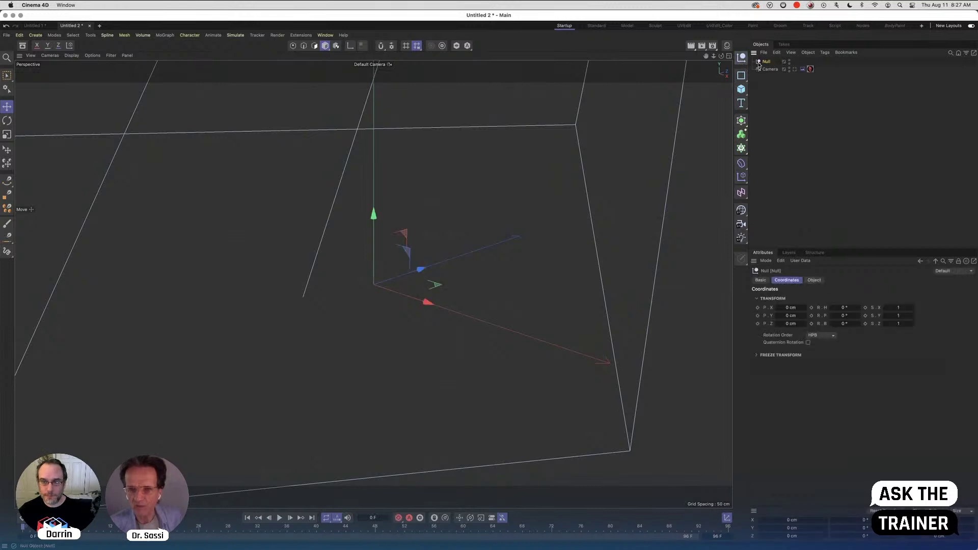
left_click(741, 90)
left_click(767, 102)
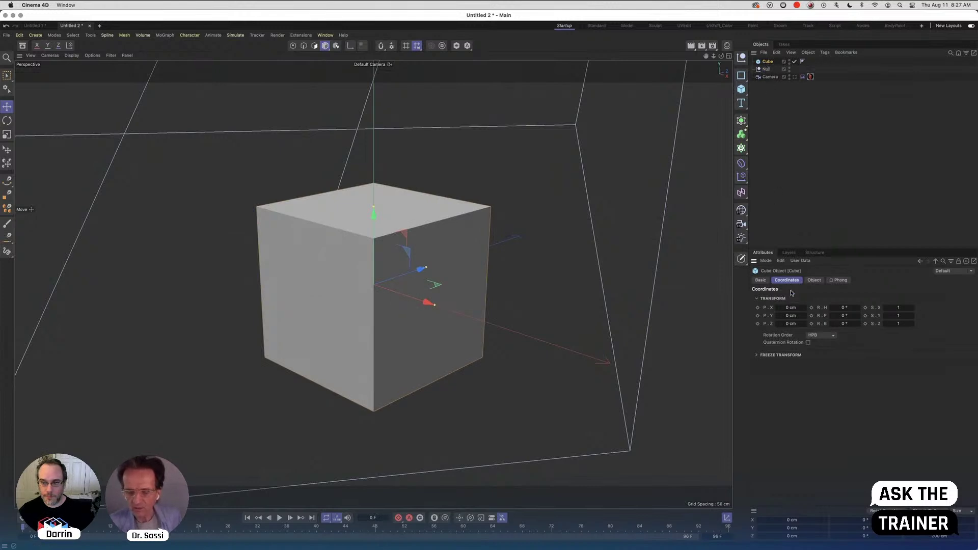
Position the cube at X -100 cm, Y 100 cm, Z 100 cm and make it a child of the null
left_click(790, 308)
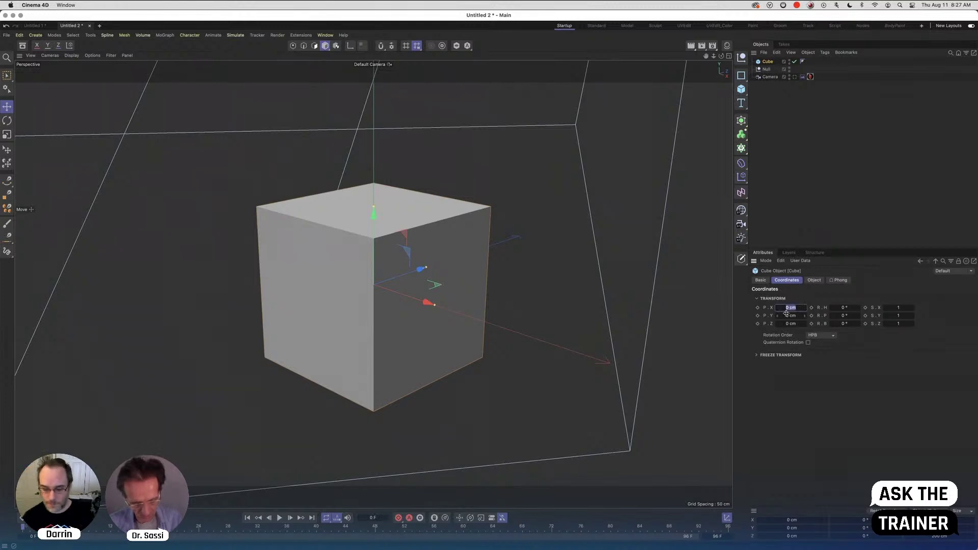
type("-100")
key("Tab")
type("100")
key("Return")
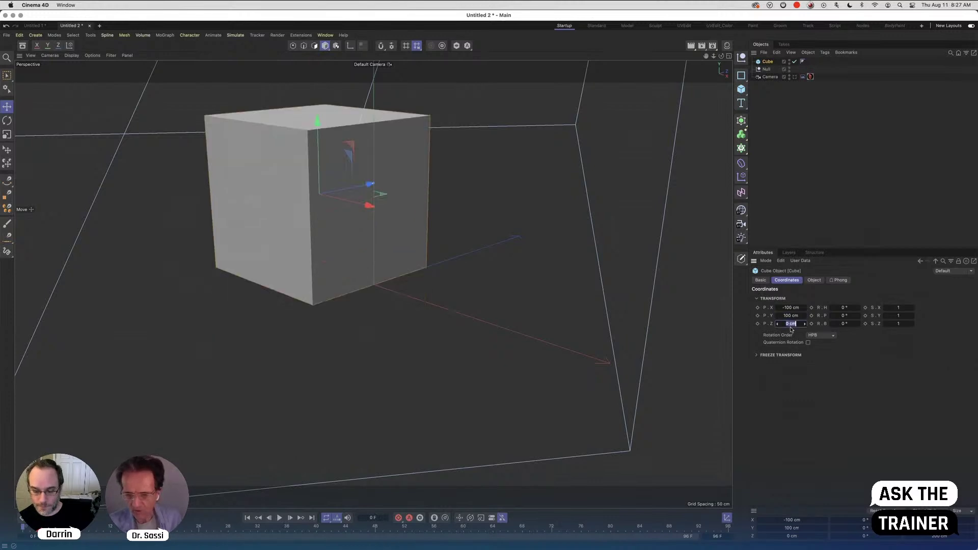
double_click(790, 324)
type("100")
key("Return")
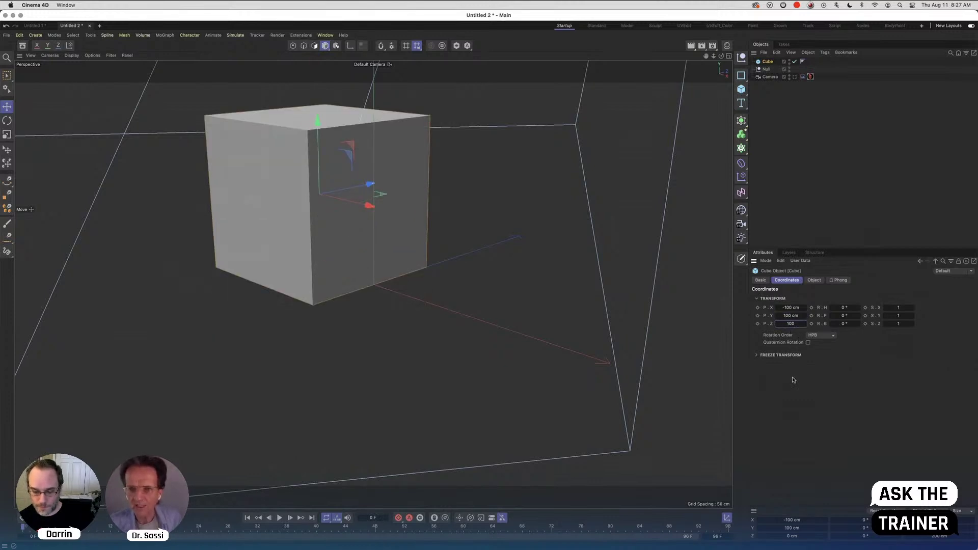
left_click_drag(767, 61, 769, 67)
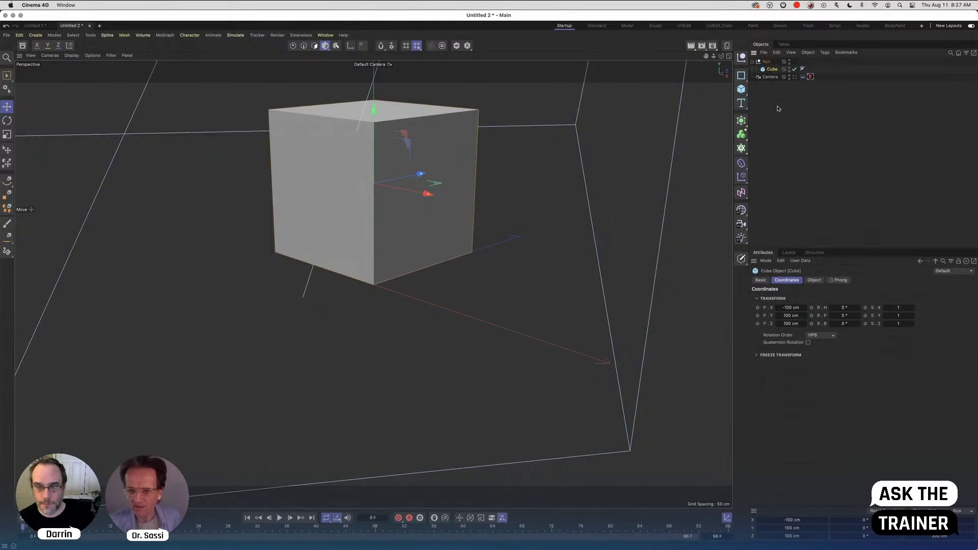
Set the cube's X, Y and Z segments to 3 and convert it to an editable polygon object
left_click(814, 280)
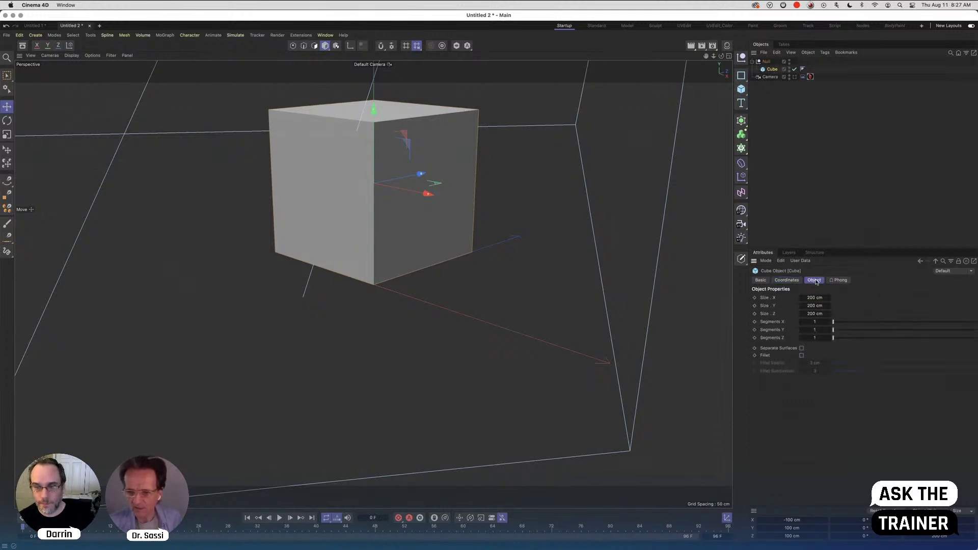
left_click(829, 323)
left_click(829, 329)
left_click(829, 330)
left_click(829, 339)
left_click(829, 339)
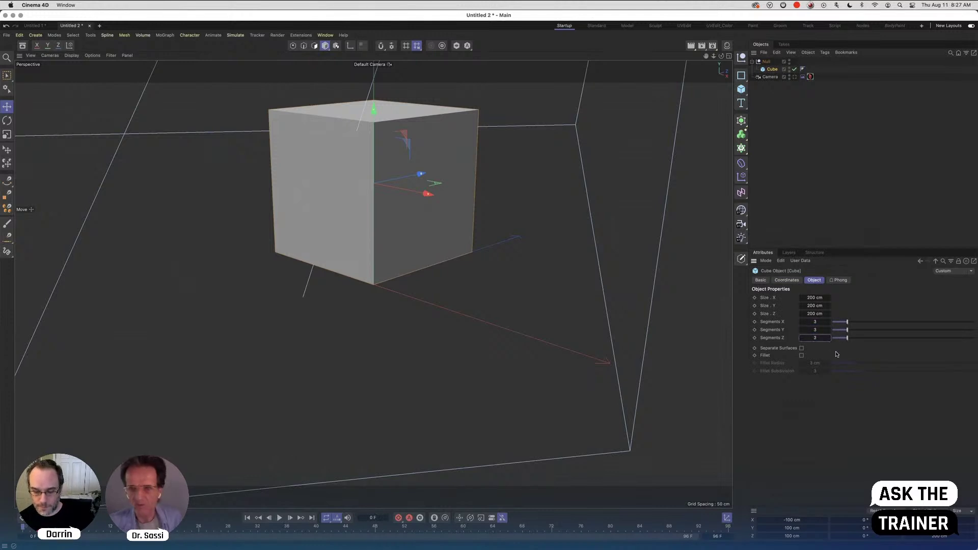
key("c")
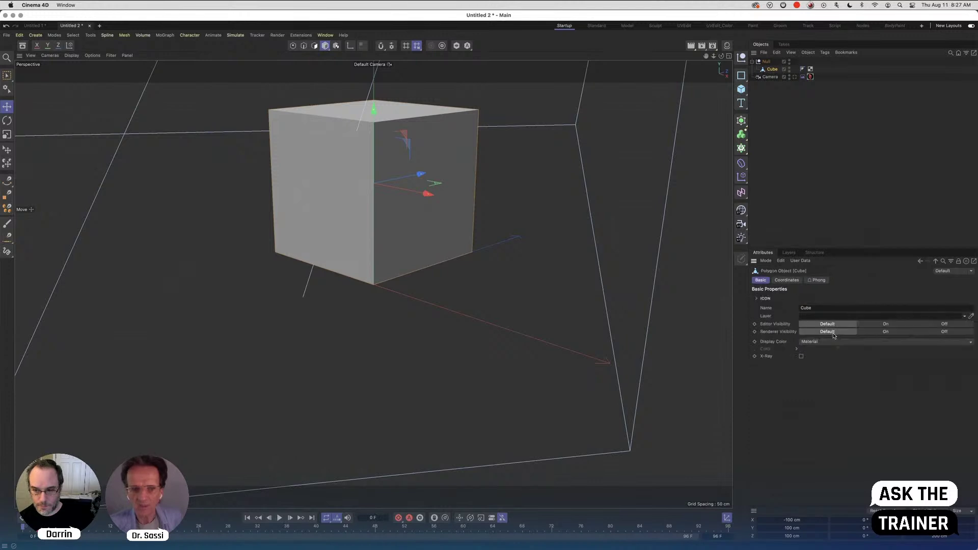
Scale the null non-uniformly along its Z and Y axes, together with the cube inside it
left_click(767, 62)
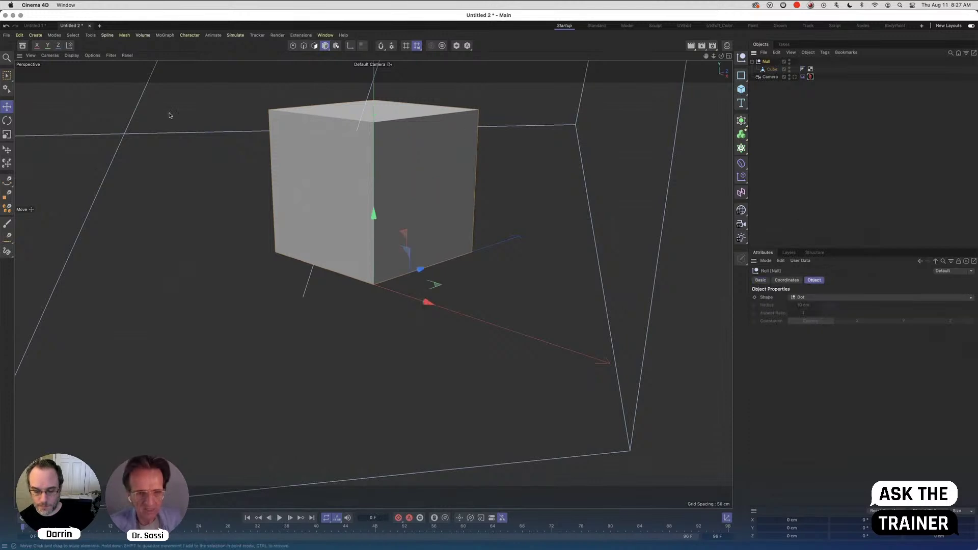
key("t")
mouse_move(424, 270)
left_mouse_down()
mouse_move(451, 263)
mouse_move(422, 269)
left_mouse_up()
left_click_drag(374, 212, 374, 212)
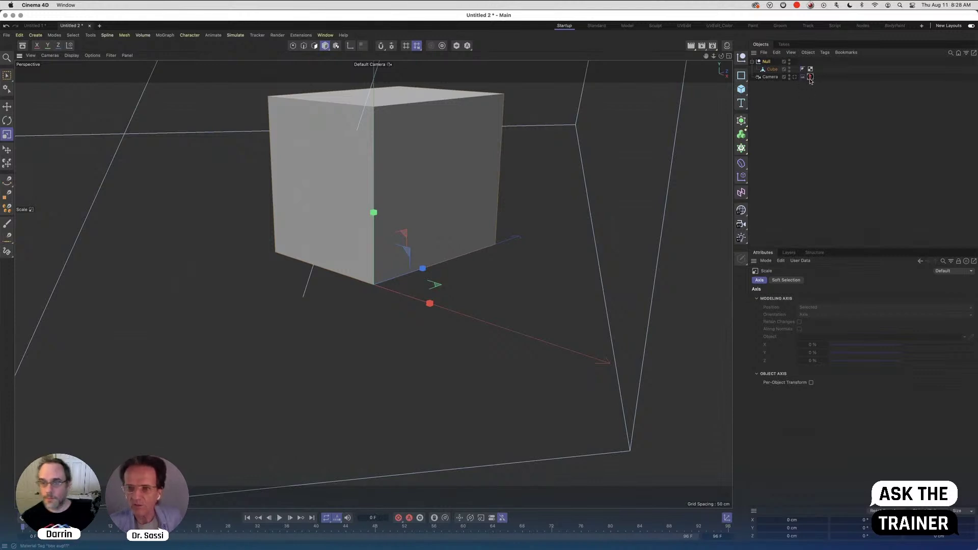
Copy the camera mapping material tag from the camera onto the null and fine-tune the null's height to the projected box
left_click_drag(811, 76, 803, 62, "ctrl")
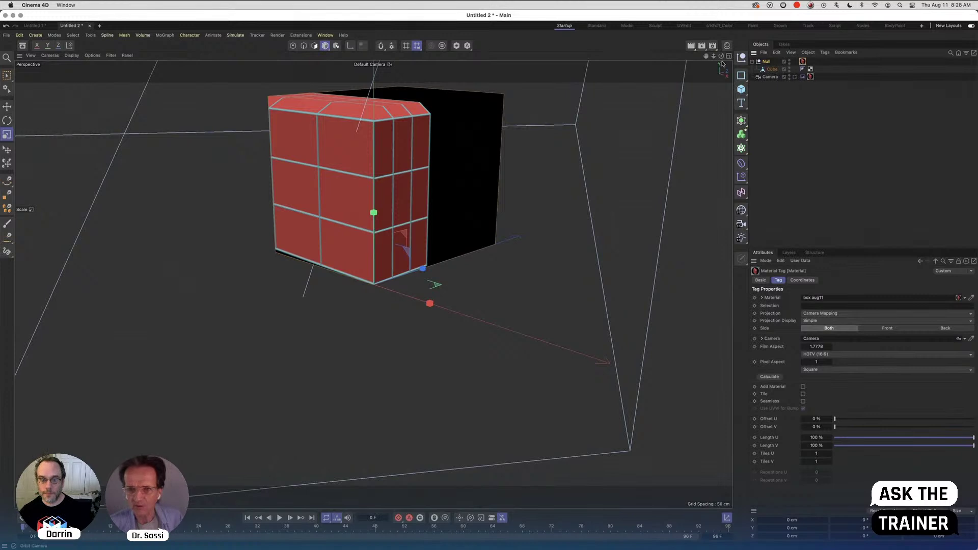
left_click_drag(706, 56, 691, 159)
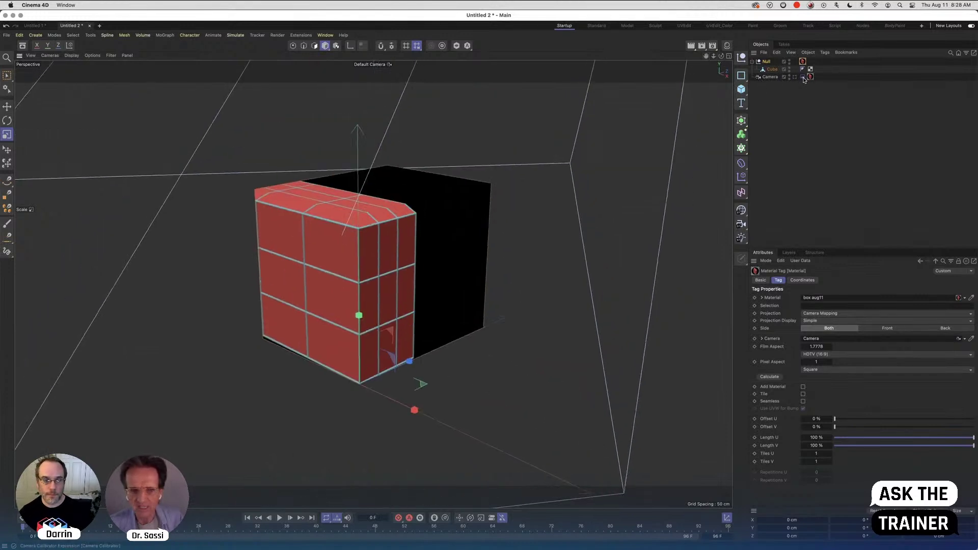
mouse_move(721, 57)
left_mouse_down()
mouse_move(761, 36)
mouse_move(718, 51)
left_mouse_up()
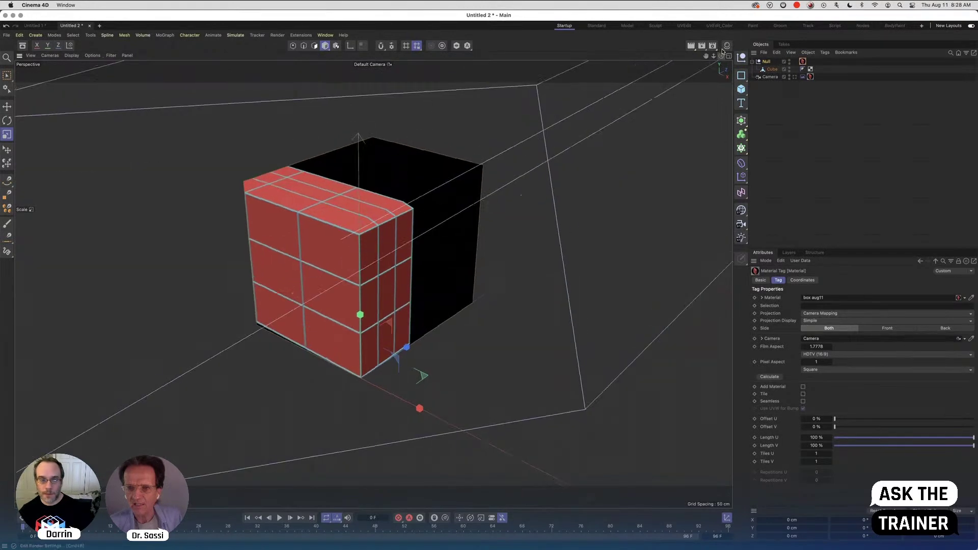
left_click(766, 61)
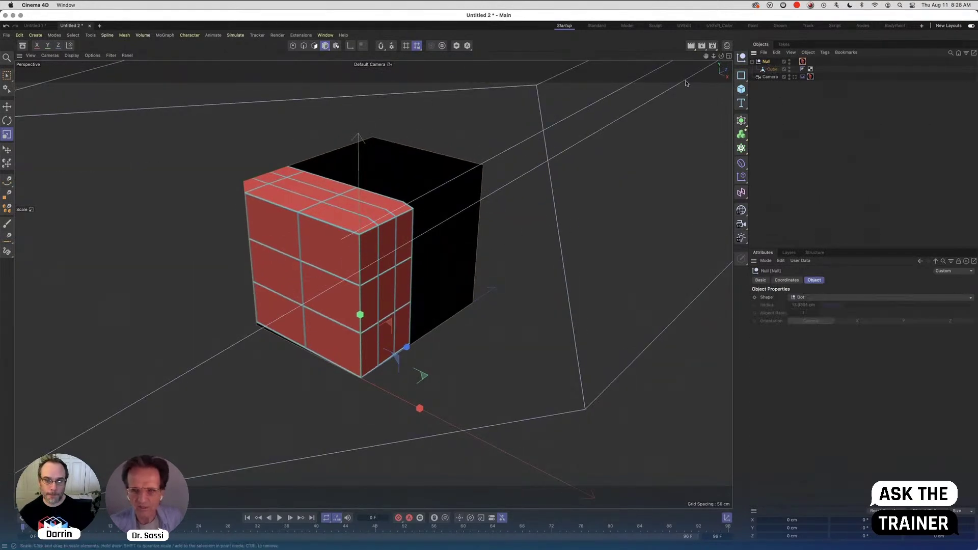
left_click_drag(705, 56, 691, 91)
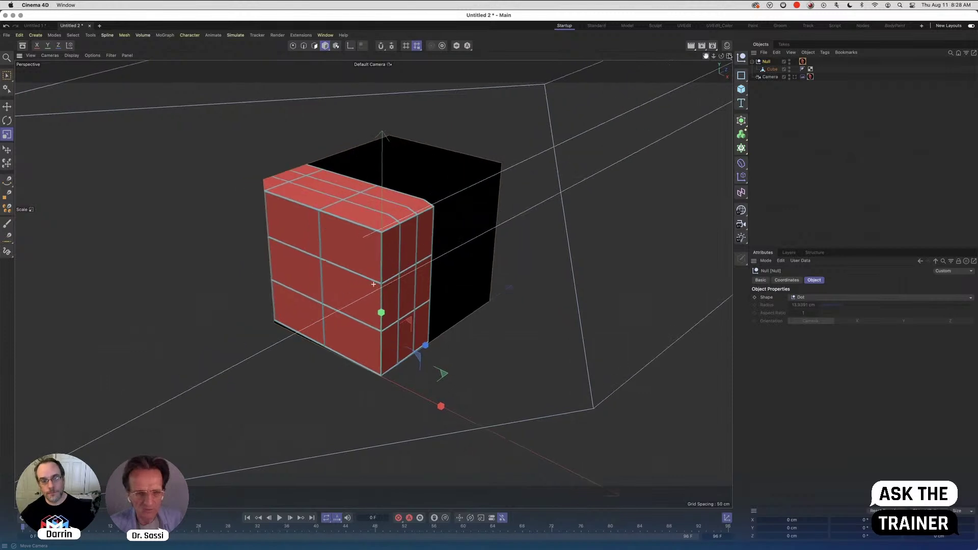
mouse_move(379, 335)
left_mouse_down()
mouse_move(382, 348)
mouse_move(382, 312)
mouse_move(382, 336)
left_mouse_up()
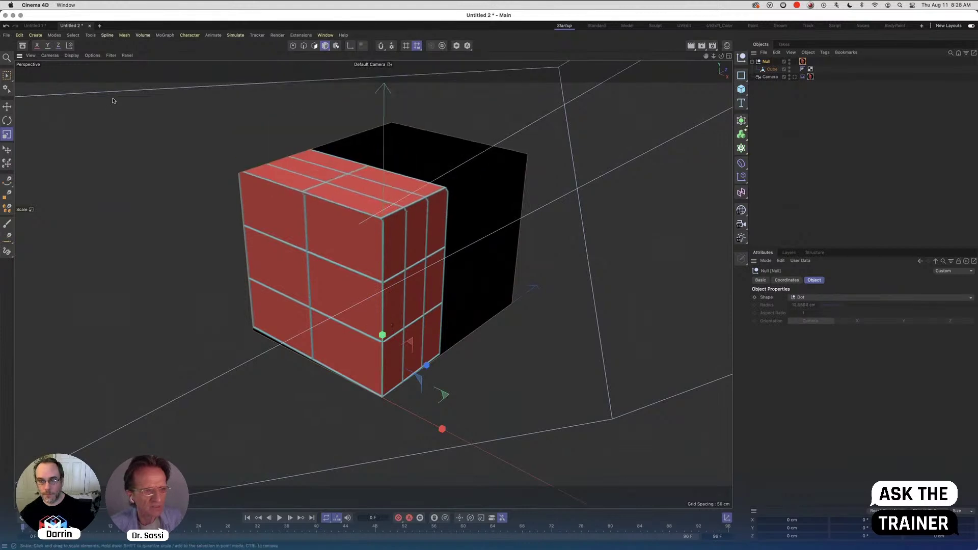
Display the shaded view with lines and scale the null in X, Z and Y until the cube fits the projected box
left_click(71, 55)
left_click(79, 85)
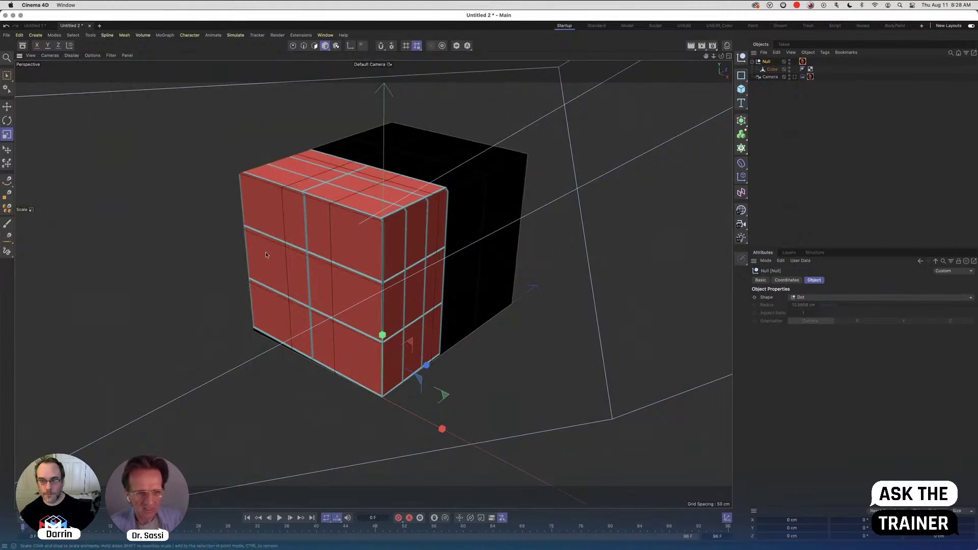
mouse_move(442, 429)
left_mouse_down()
mouse_move(504, 459)
mouse_move(484, 436)
left_mouse_up()
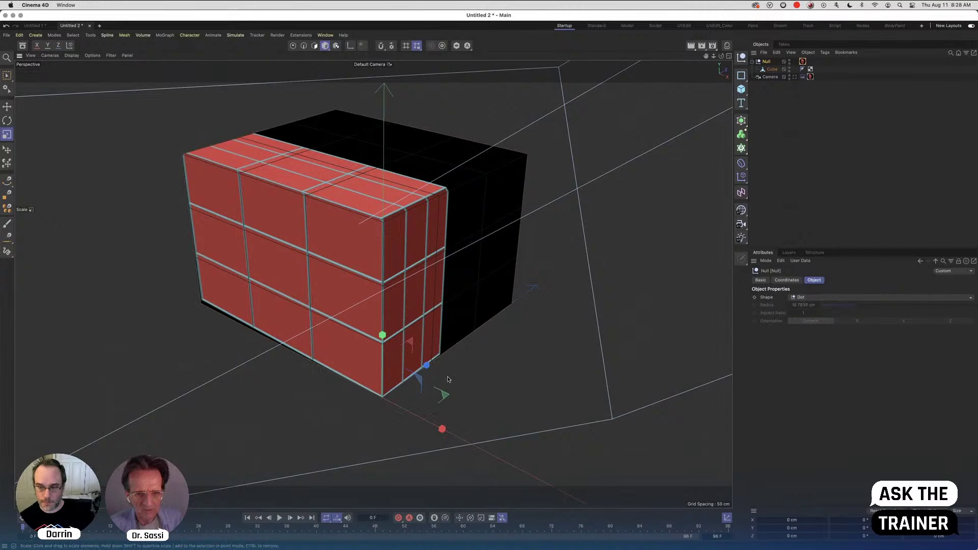
left_click_drag(425, 367, 401, 383)
left_click_drag(382, 335, 383, 336)
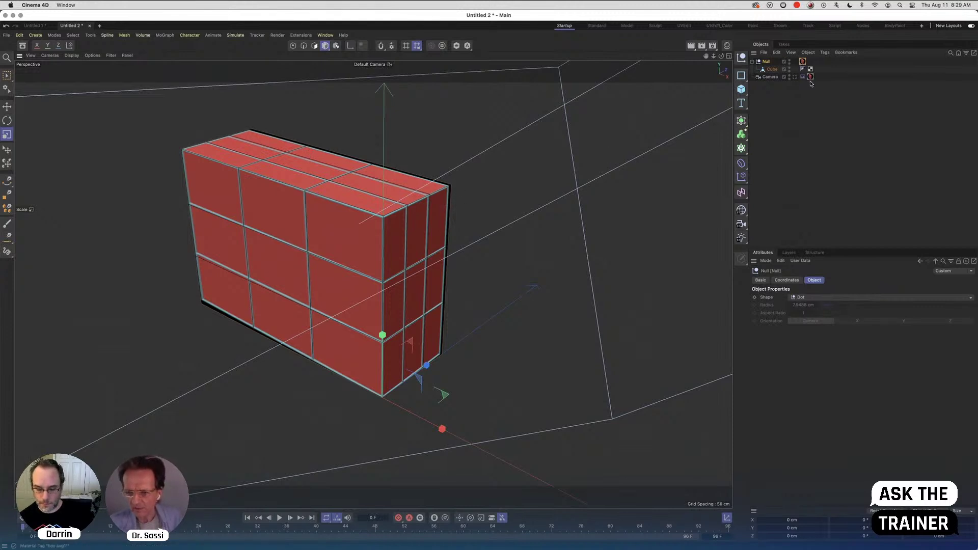
Compare the calibrated camera's focal length and coordinates with the original camera in the Untitled 1 project
left_click(770, 77)
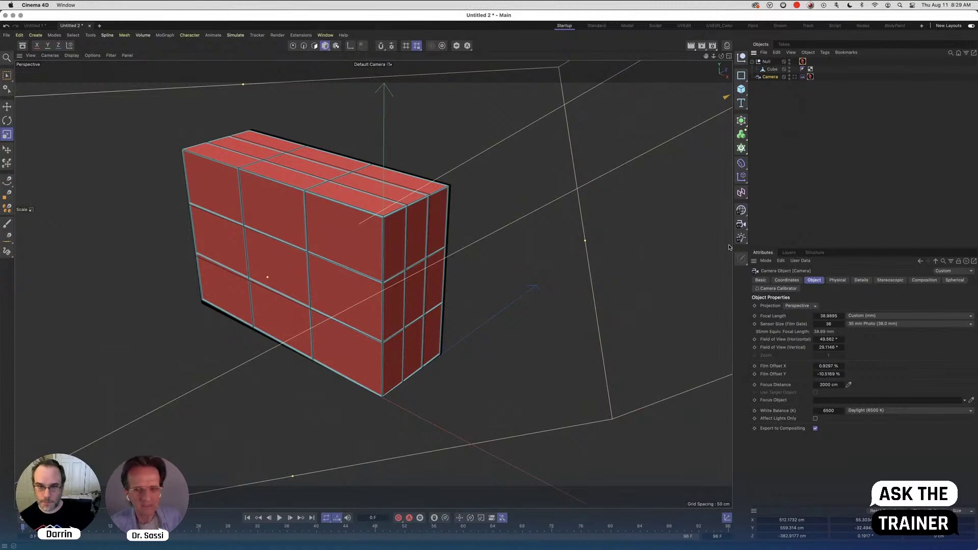
left_click(34, 25)
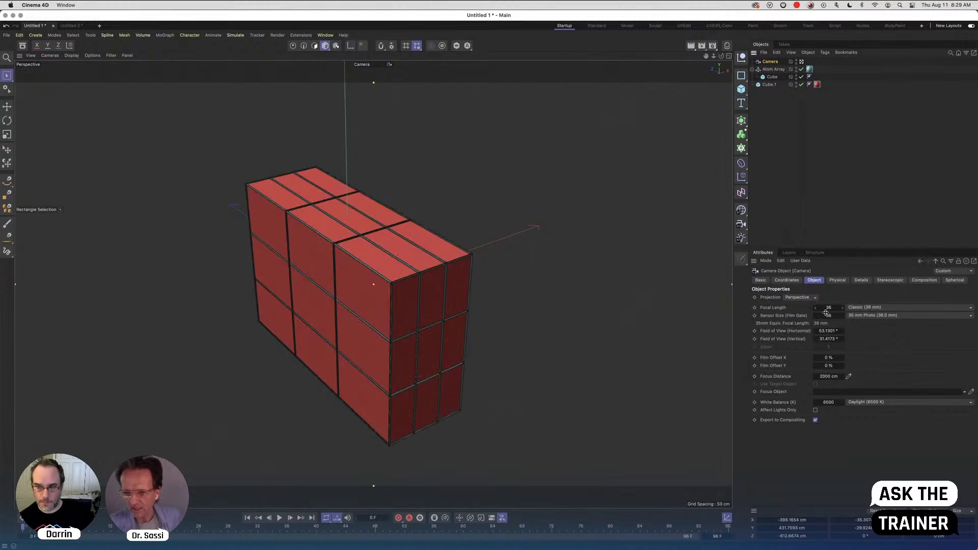
left_click(783, 281)
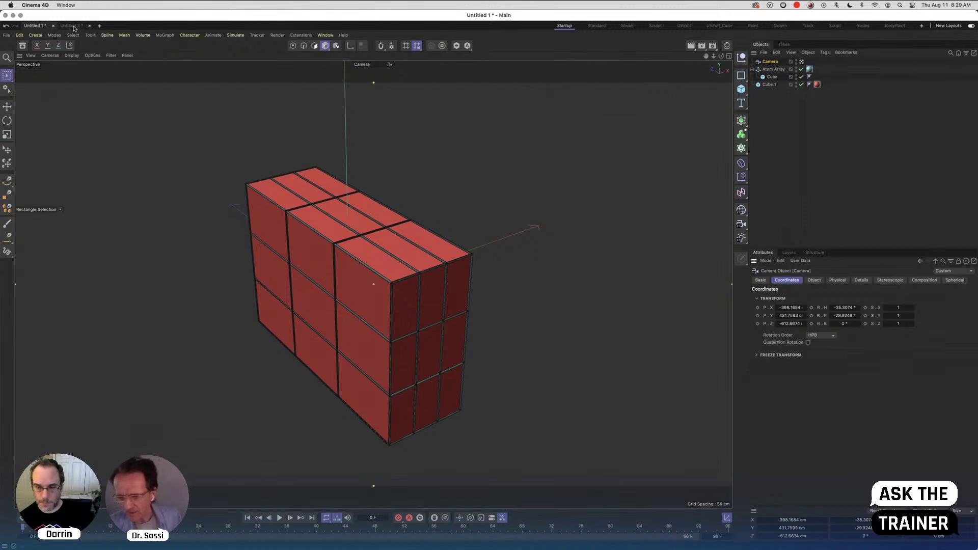
left_click(72, 26)
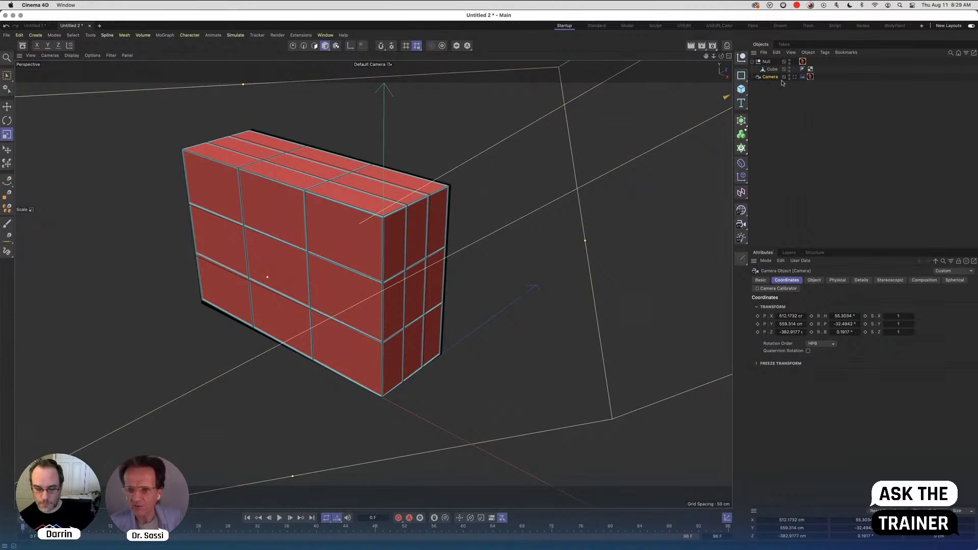
Hide the camera in the viewport and delete the polygons of the cube's two upright sides that face away from it
left_click(789, 76)
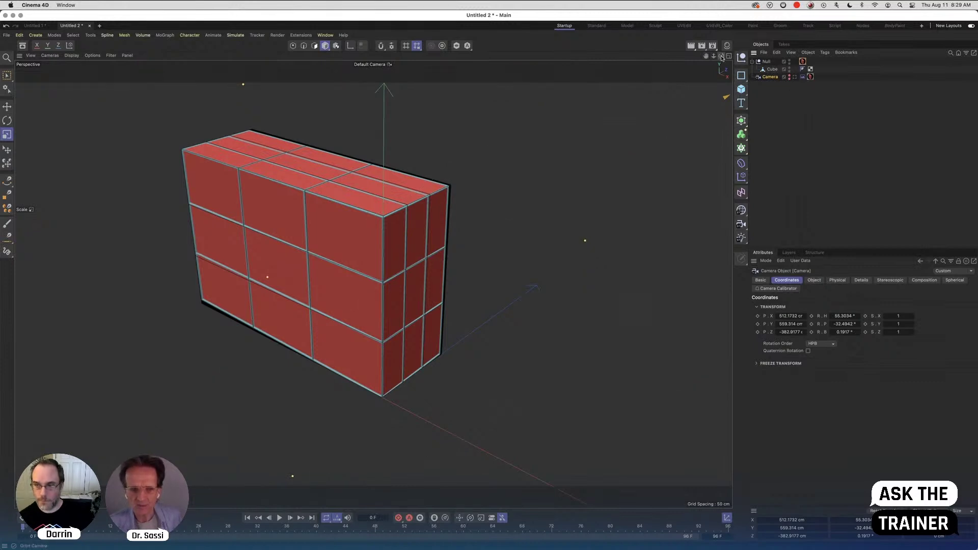
left_click_drag(722, 56, 883, 97)
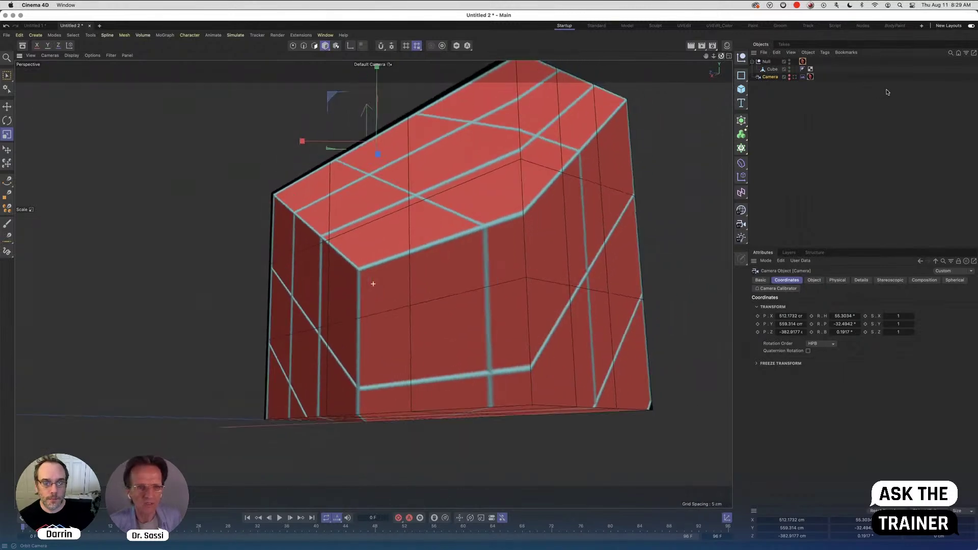
left_click(771, 69)
left_click(314, 45)
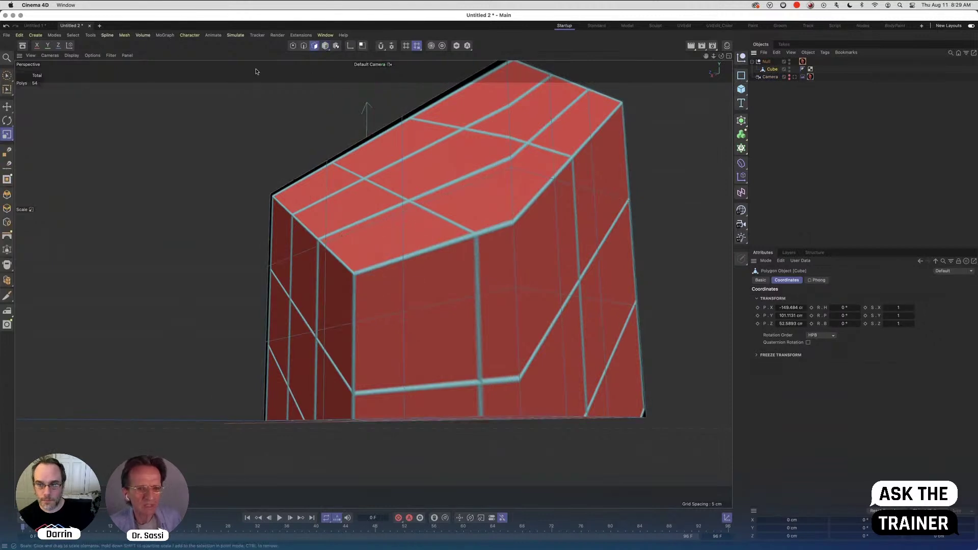
left_click(8, 75)
mouse_move(336, 205)
left_mouse_down()
mouse_move(535, 122)
mouse_move(603, 127)
mouse_move(602, 334)
mouse_move(555, 387)
mouse_move(514, 209)
mouse_move(357, 275)
mouse_move(389, 370)
mouse_move(520, 351)
left_mouse_up()
key("super+z")
key("super+z")
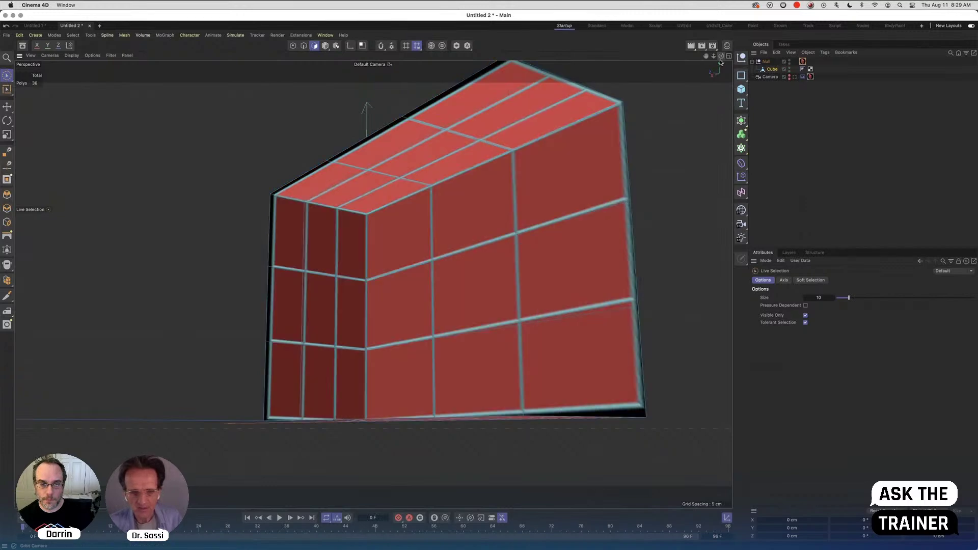
Select all polygons of the cube's bottom face and delete them
left_click_drag(721, 58, 664, 115)
left_click_drag(586, 244, 484, 285)
mouse_move(331, 387)
left_mouse_down()
mouse_move(371, 378)
mouse_move(285, 379)
left_mouse_up()
key("Delete")
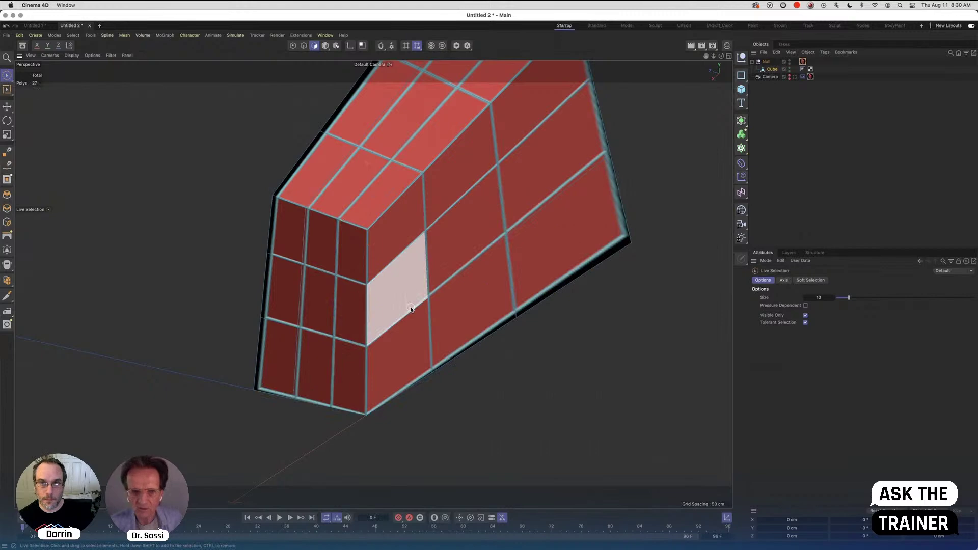
Move the camera-mapped box aug11 material tag from the null onto the cube and select the cube's UVW tag
left_click_drag(721, 56, 576, 18)
left_click_drag(706, 56, 745, 86)
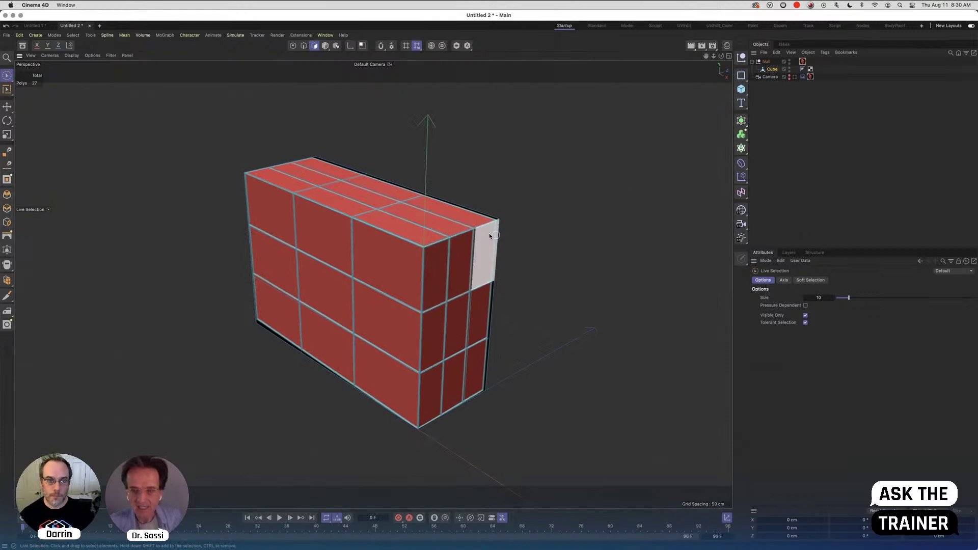
mouse_move(721, 55)
left_mouse_down()
mouse_move(734, 73)
mouse_move(726, 60)
left_mouse_up()
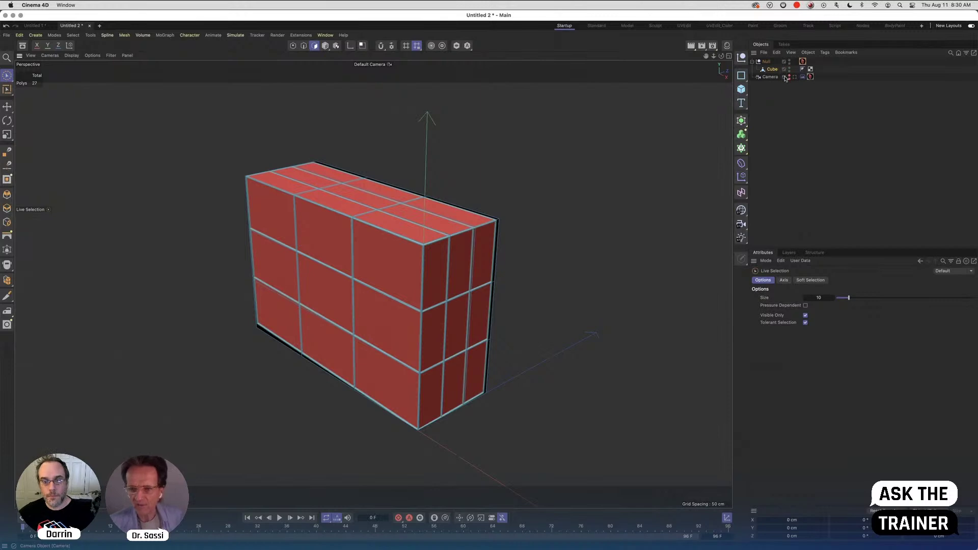
left_click(803, 61)
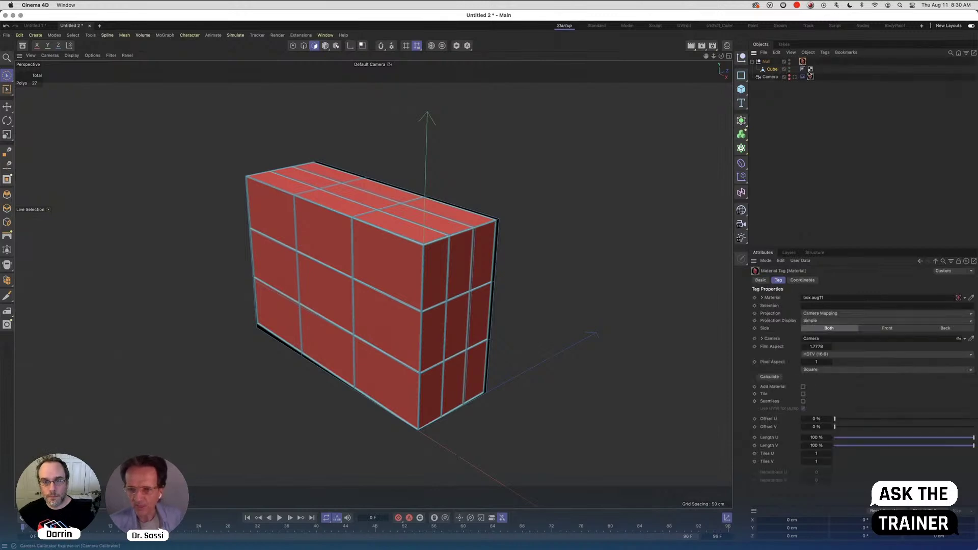
mouse_move(802, 61)
left_mouse_down()
mouse_move(820, 73)
mouse_move(811, 73)
left_mouse_up()
left_click(810, 70)
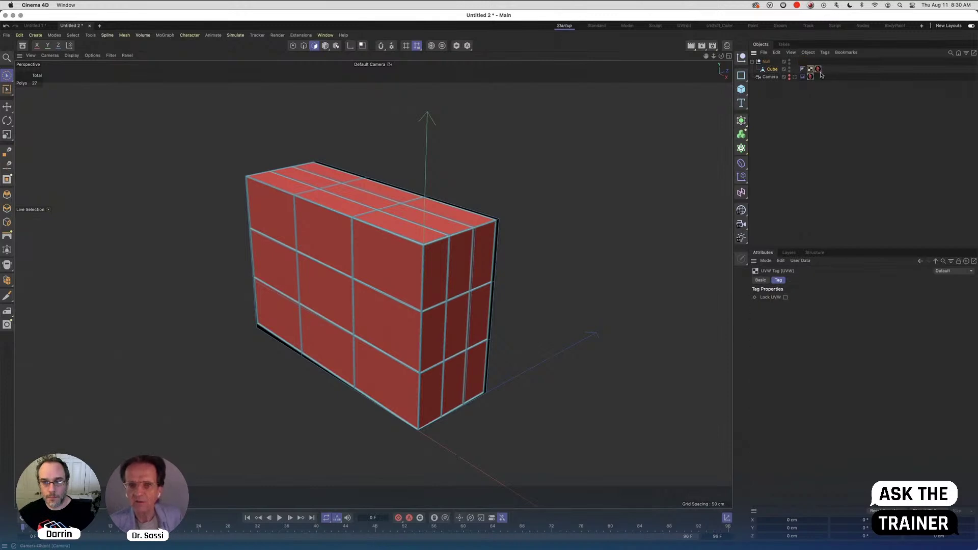
Switch to the UVEdit layout, compare the cube's UVW and material tags, and delete the existing UVW tag
left_click(685, 26)
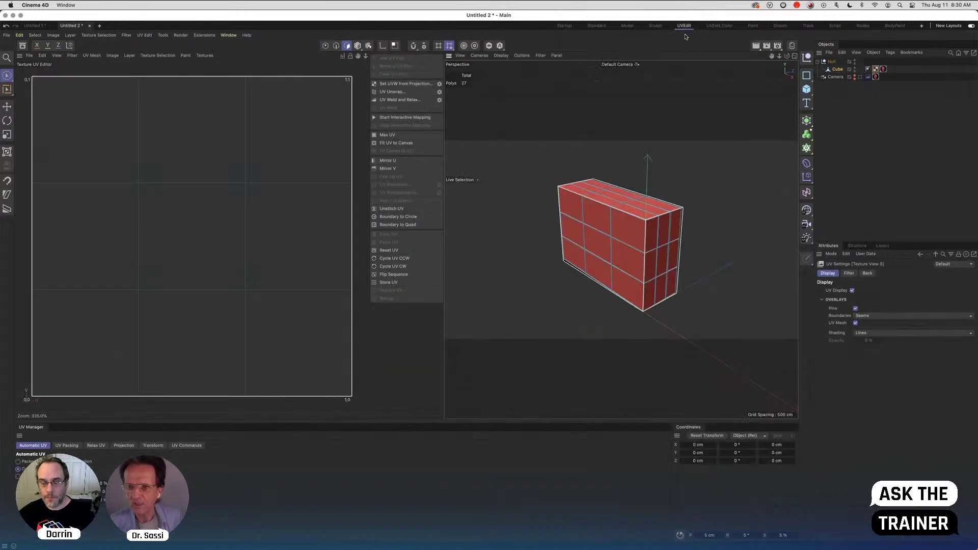
left_click(876, 69)
left_click(884, 70)
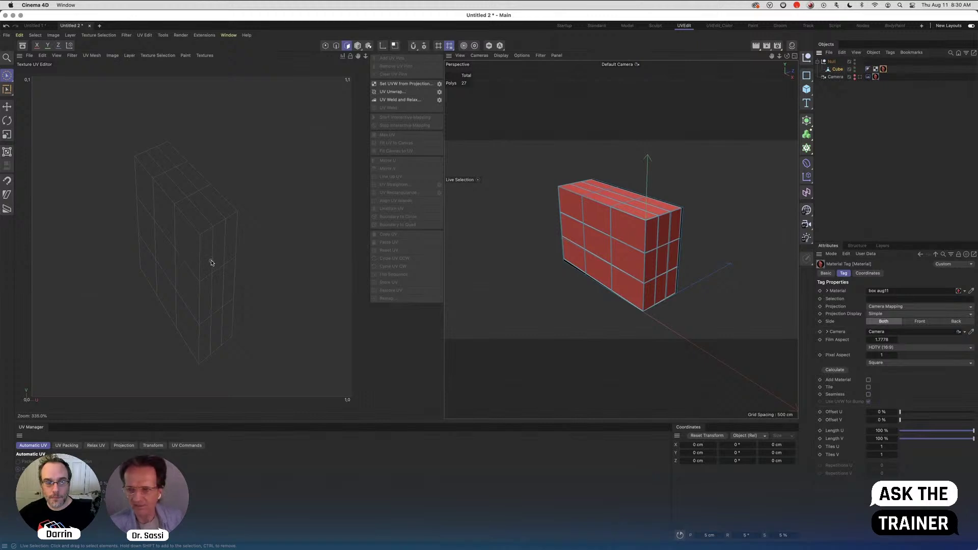
left_click(875, 69)
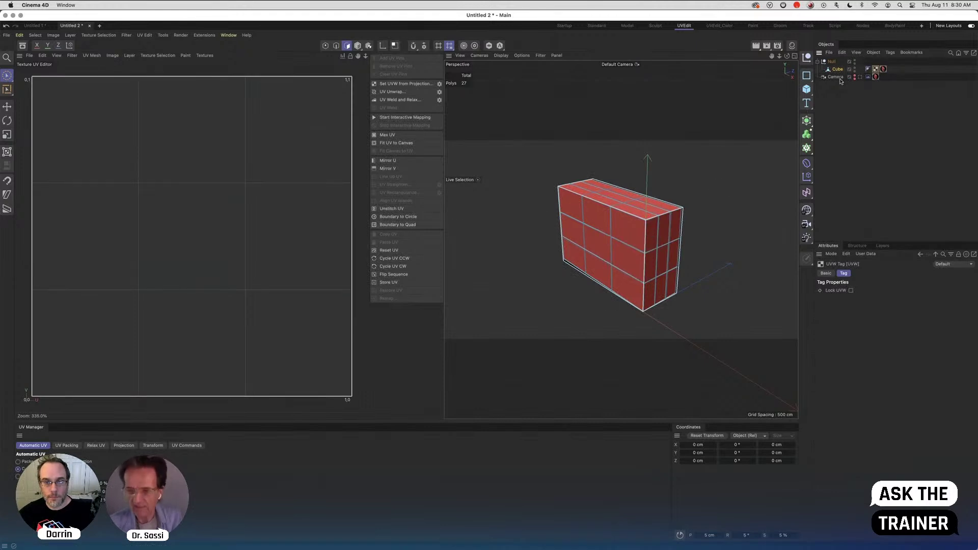
left_click(867, 91)
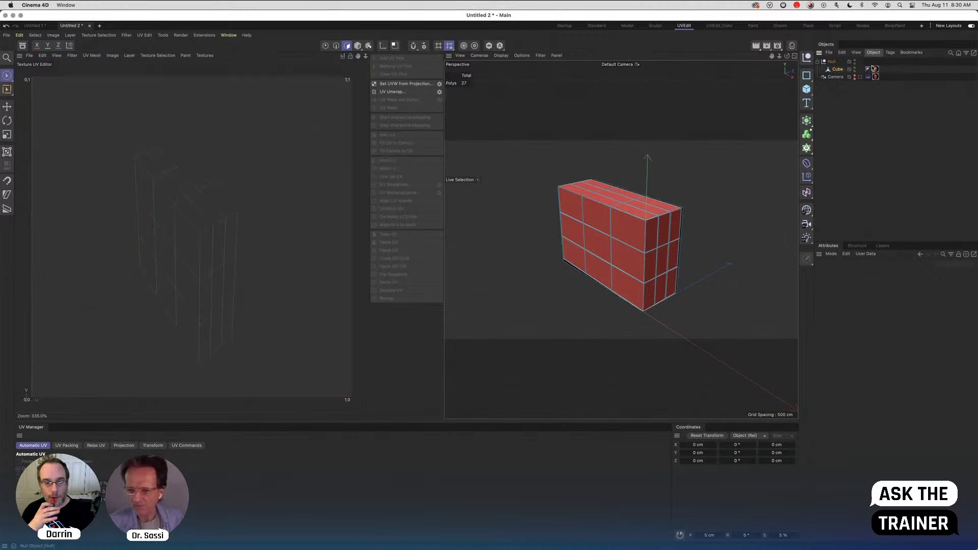
Generate UVW coordinates for the cube from its camera-mapped material tag
left_click(876, 70)
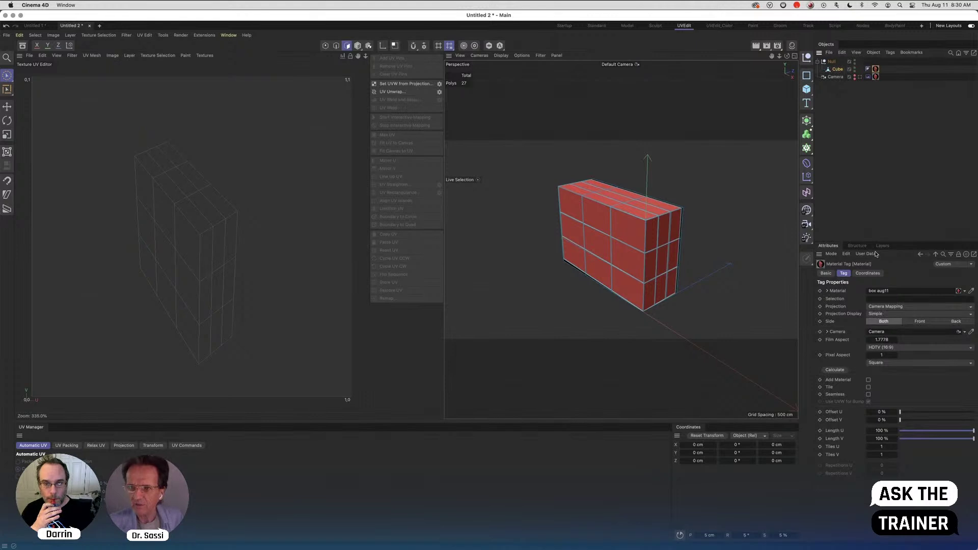
left_click(891, 53)
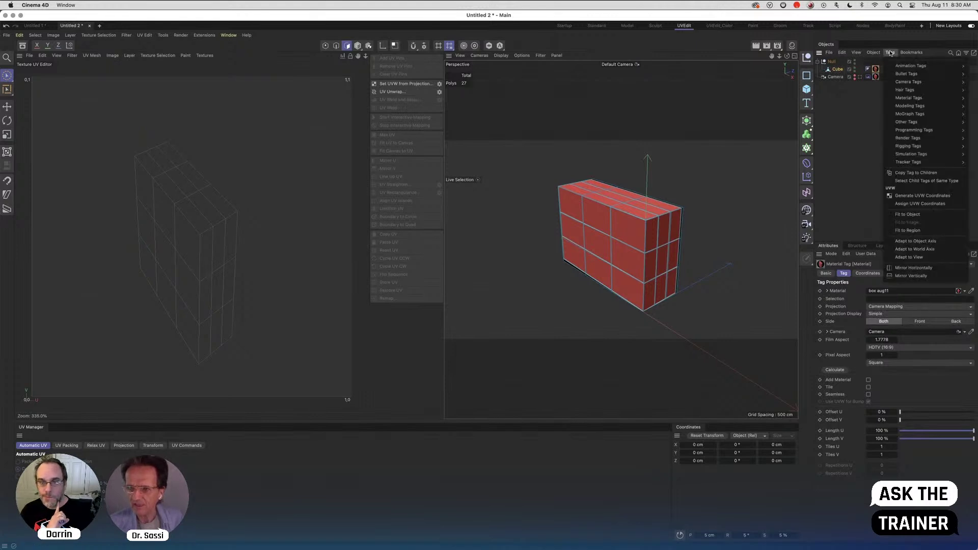
left_click(906, 197)
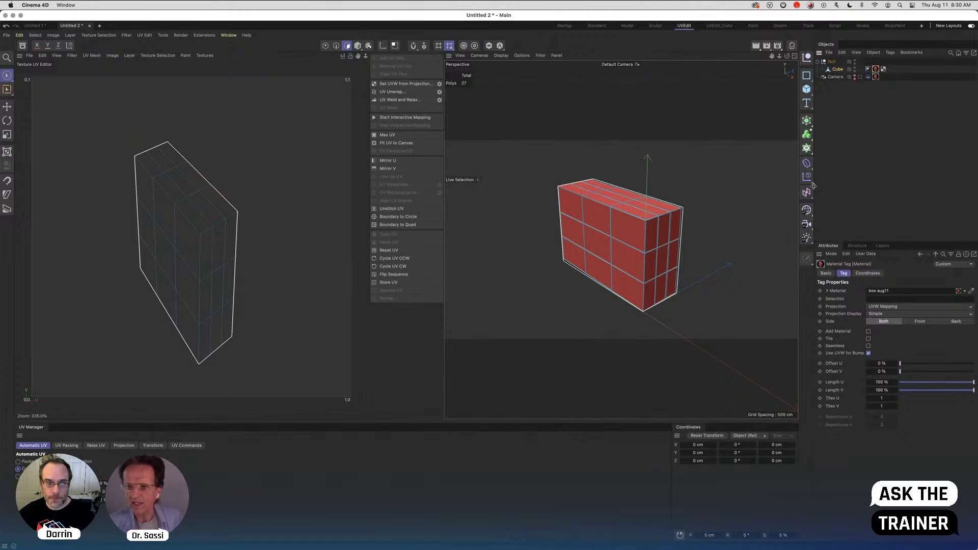
Display the box aug11 texture behind the cube's UV mesh in the Texture UV Editor
left_click_drag(787, 56, 789, 57)
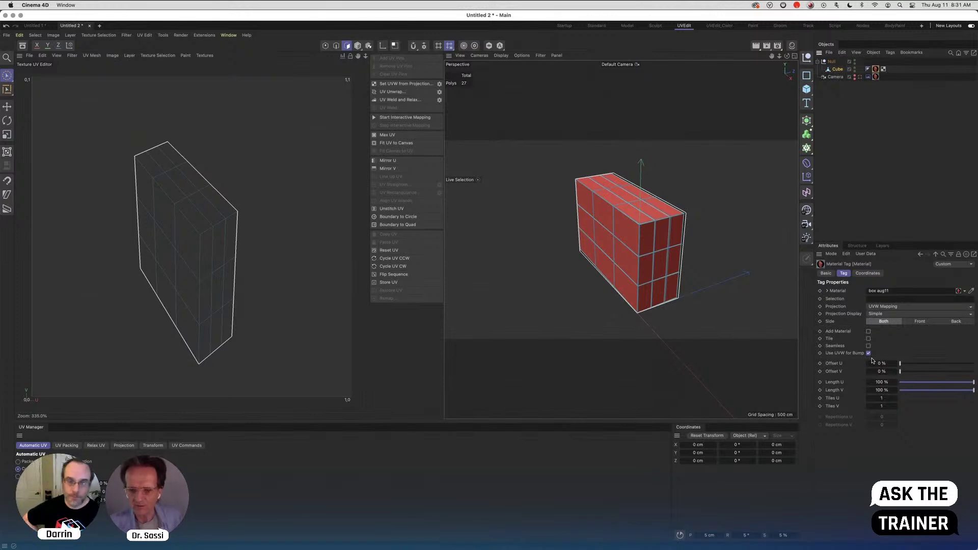
left_click(792, 46)
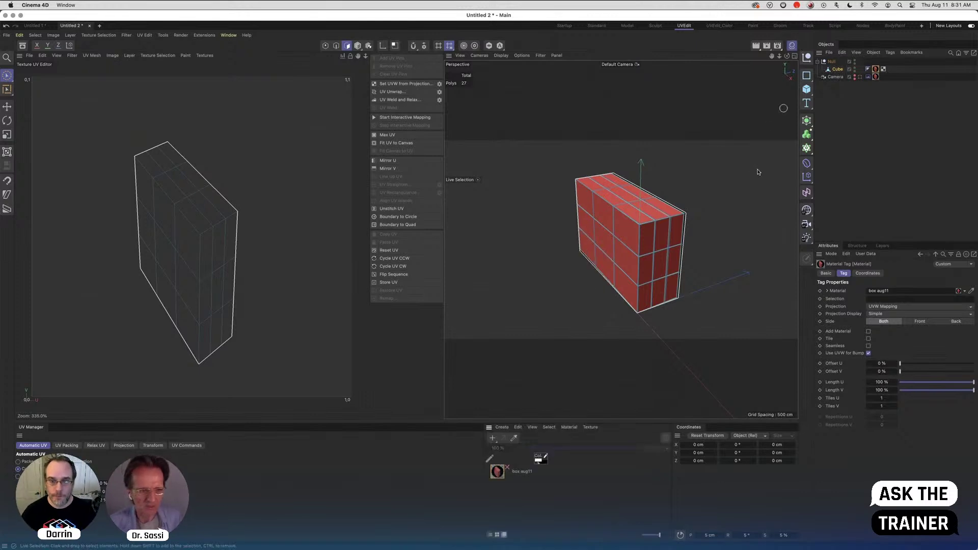
left_click(511, 477)
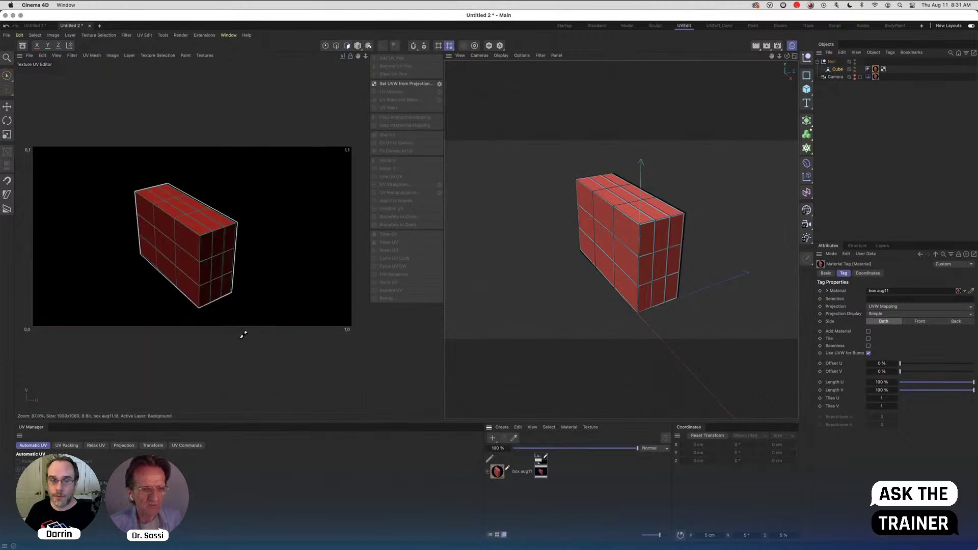
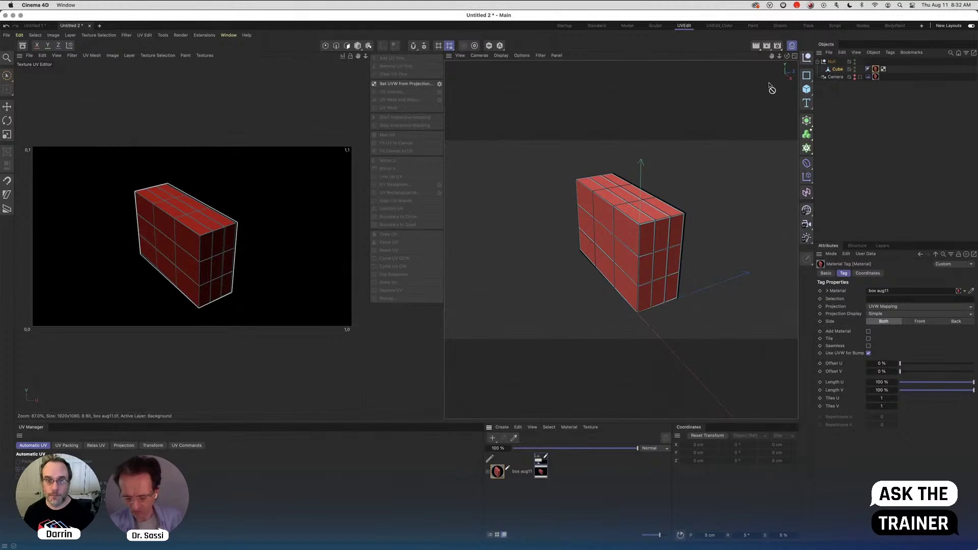
Delete the calibrated camera from the scene and select the cube
left_click(835, 77)
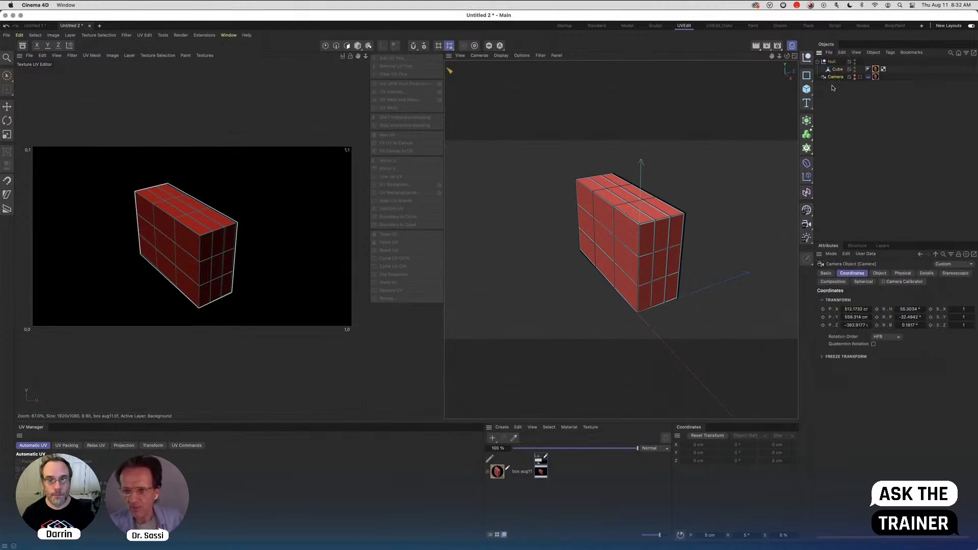
key("Delete")
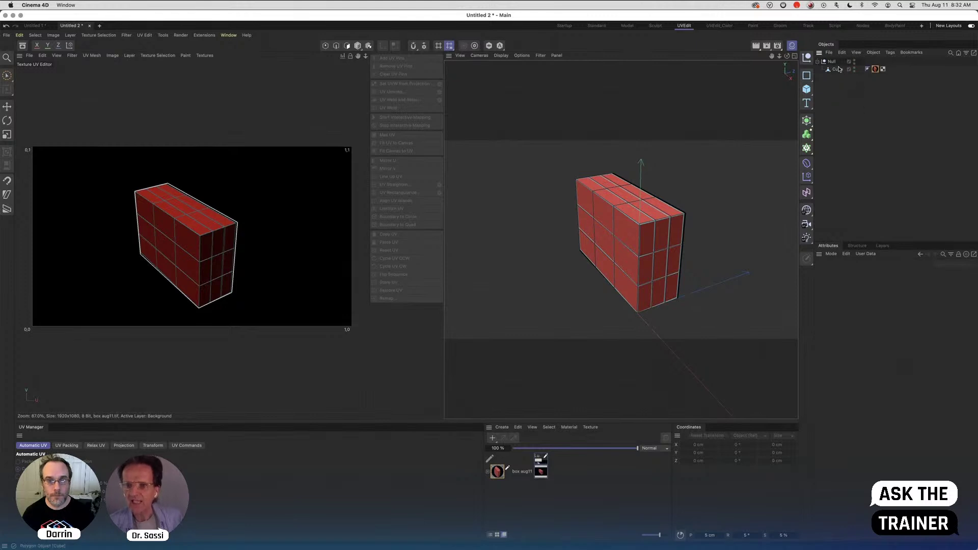
left_click(838, 69)
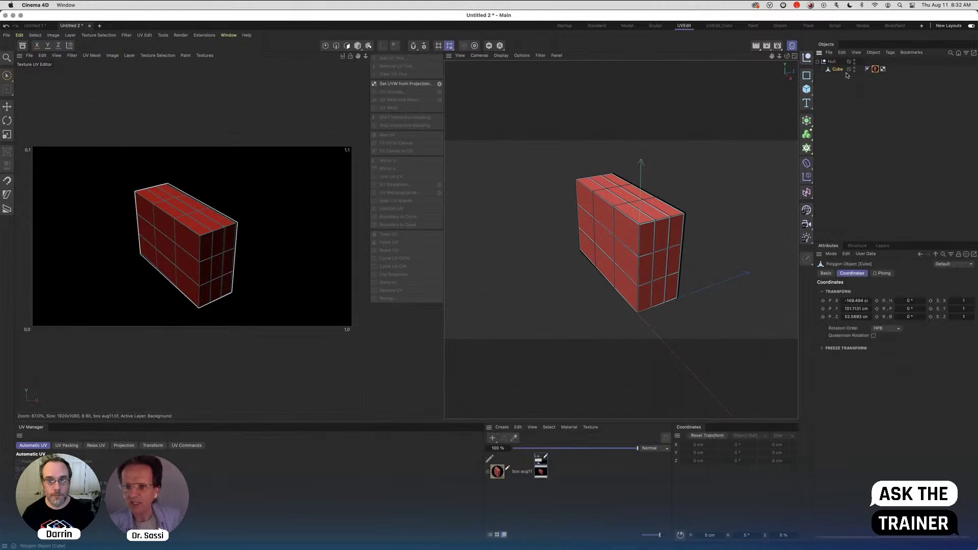
Add a Cloner and make the null containing the textured cube its child
left_click(806, 148)
left_click(832, 162)
left_click_drag(831, 69, 834, 63)
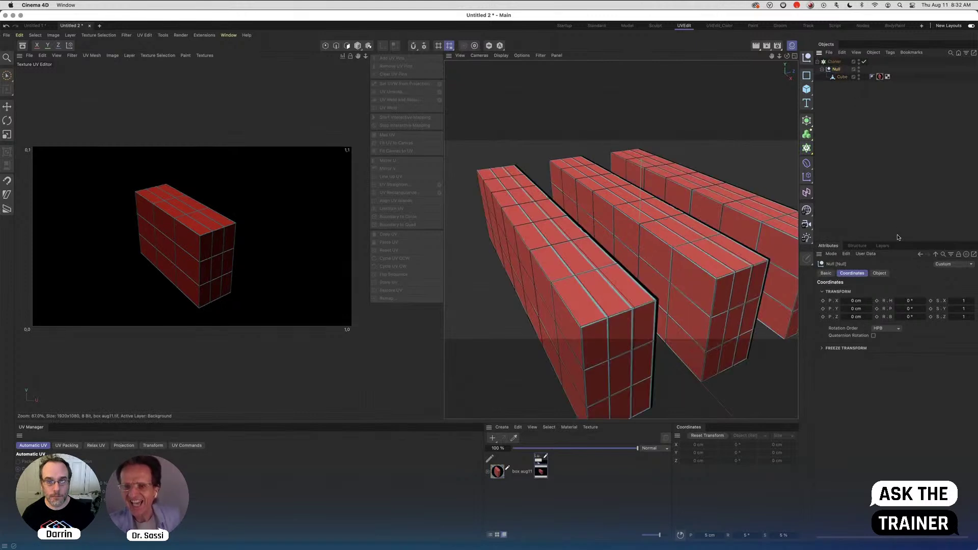
left_click(835, 64)
left_click_drag(780, 56, 736, 58)
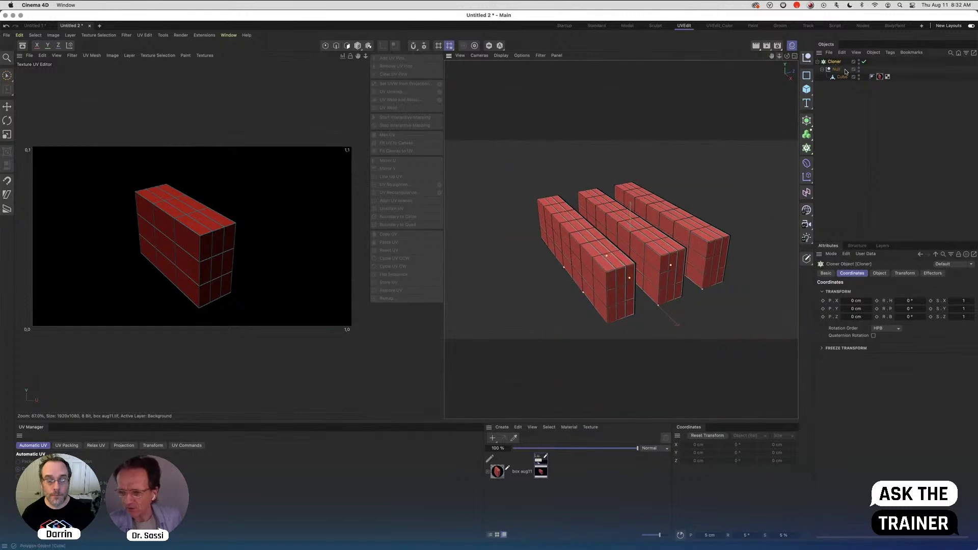
Set the Cloner's instance mode to Multi-Instance and its vertical grid count to 4
left_click(880, 274)
left_click(954, 325)
left_click_drag(889, 340, 899, 341)
double_click(888, 361)
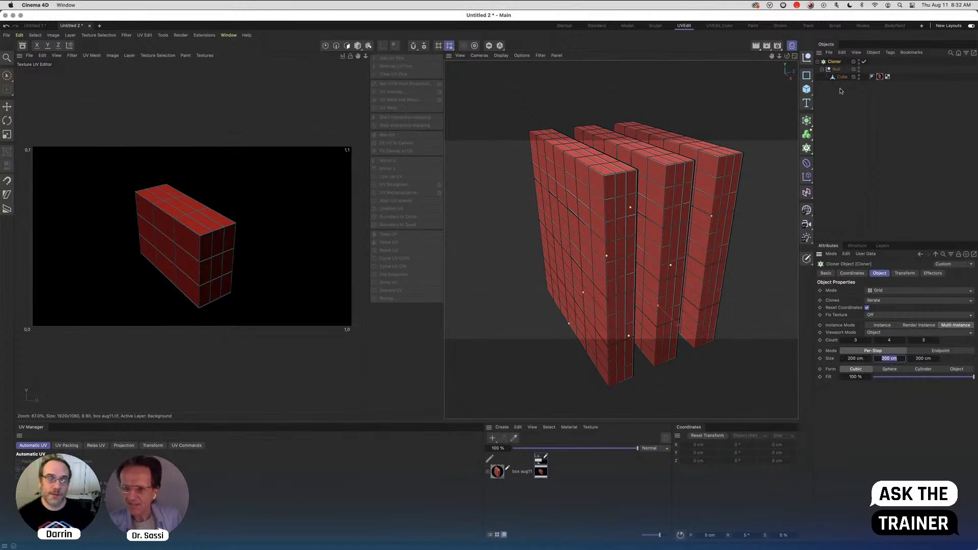
Take the null with the cube out of the Cloner and delete the Cloner
left_click_drag(835, 70, 835, 113)
key("Delete")
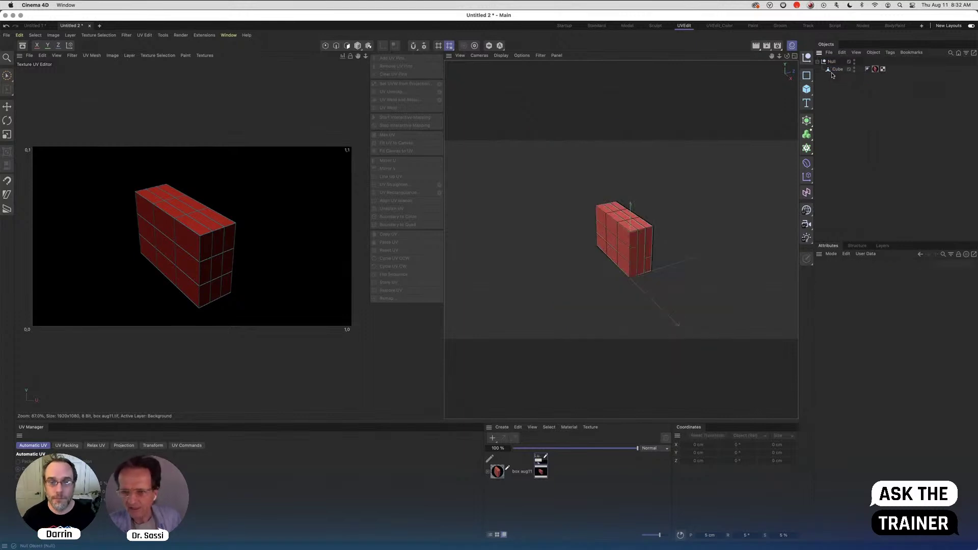
mouse_move(787, 56)
left_mouse_down()
mouse_move(818, 58)
mouse_move(776, 54)
left_mouse_up()
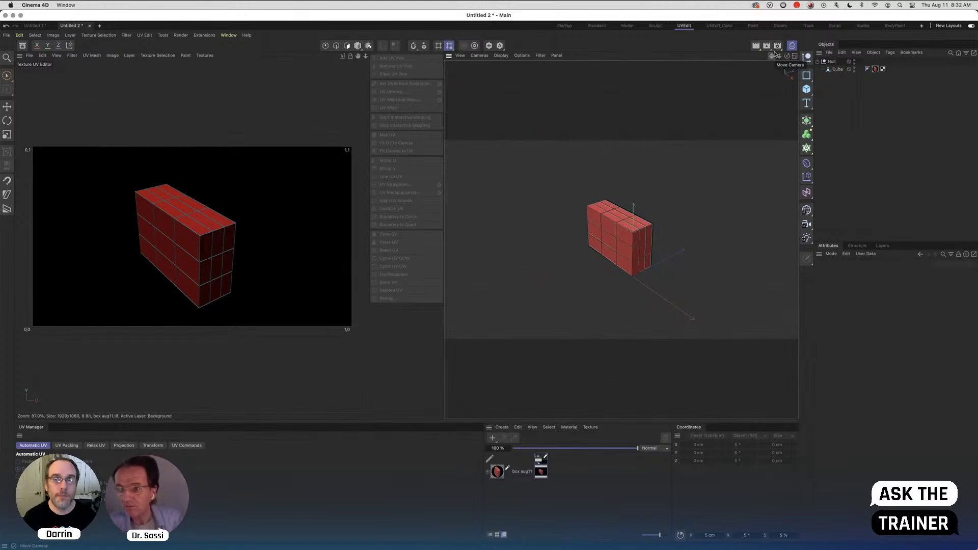
Add a Voronoi Fracture object and move the cube out of the null into it
left_click(806, 149)
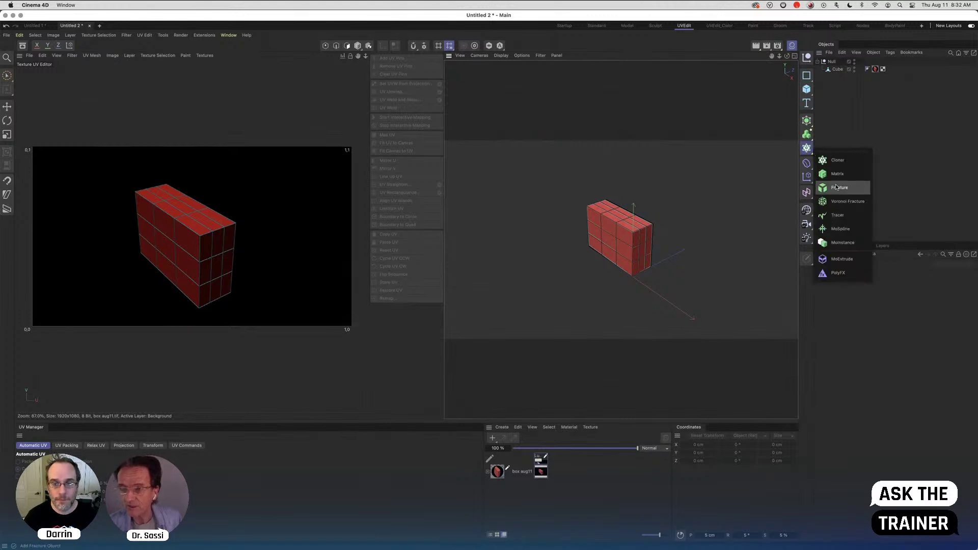
left_click(837, 202)
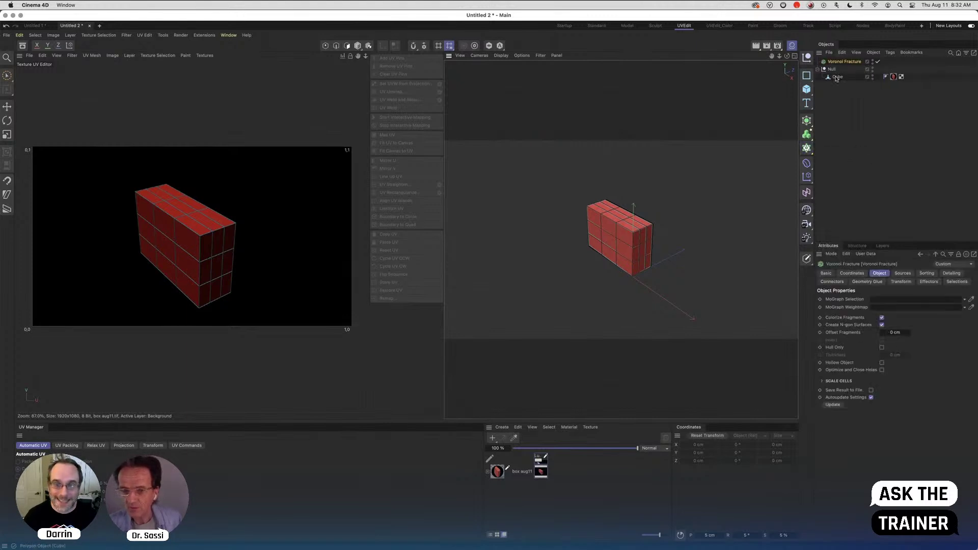
left_click_drag(839, 63, 843, 64)
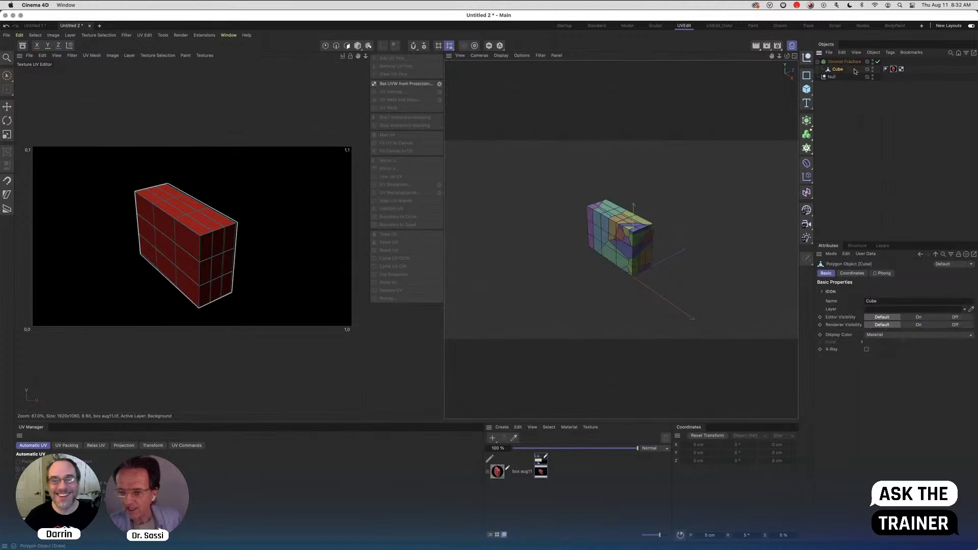
left_click_drag(782, 57, 871, 119)
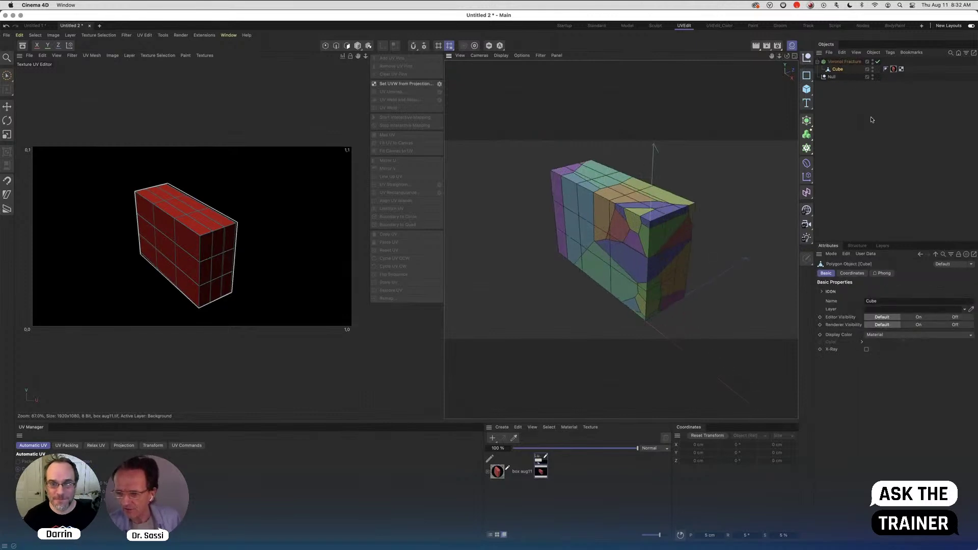
Enable Hull Only on the Voronoi Fracture and set its thickness to 4 cm
left_click(842, 64)
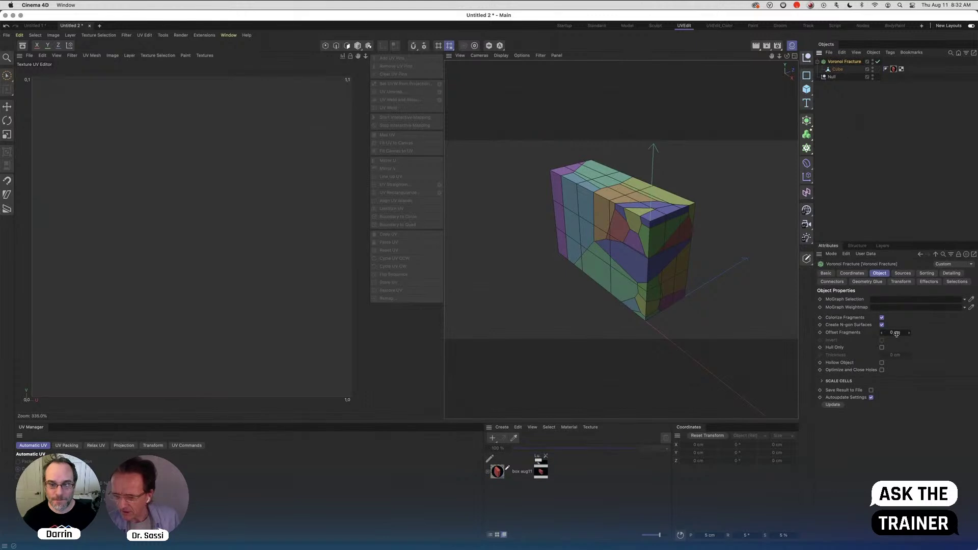
left_click(882, 347)
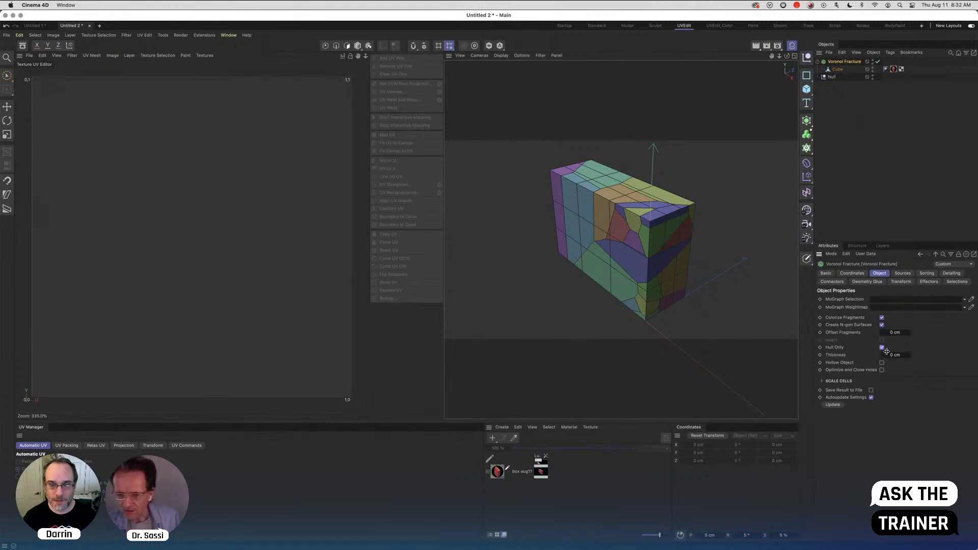
double_click(895, 355)
type("4")
key("Return")
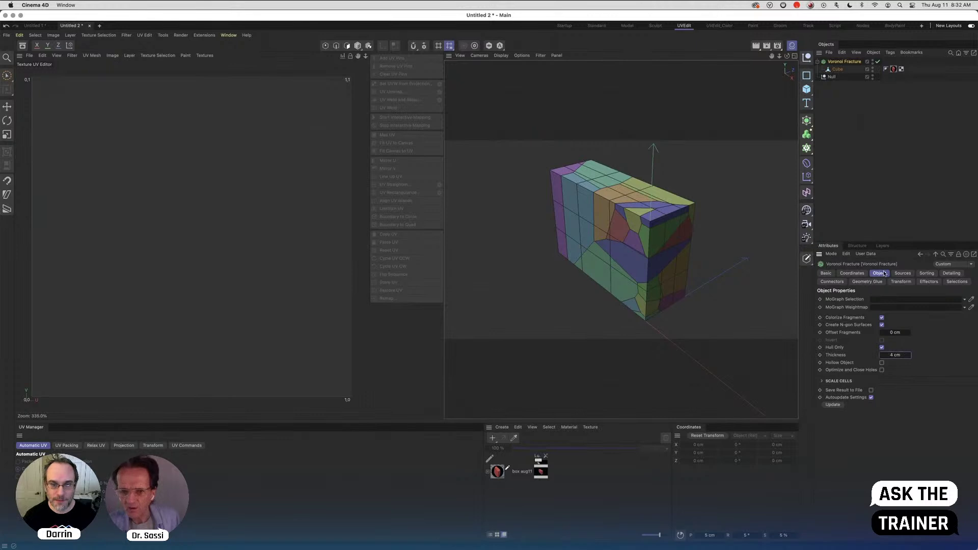
Raise the fracture's thickness to about 9.8 cm, enable Hollow Object and set Offset Fragments to 1.7 cm
left_click_drag(787, 56, 896, 100)
left_click_drag(895, 355, 907, 355)
left_click(881, 362)
left_click_drag(894, 354, 902, 332)
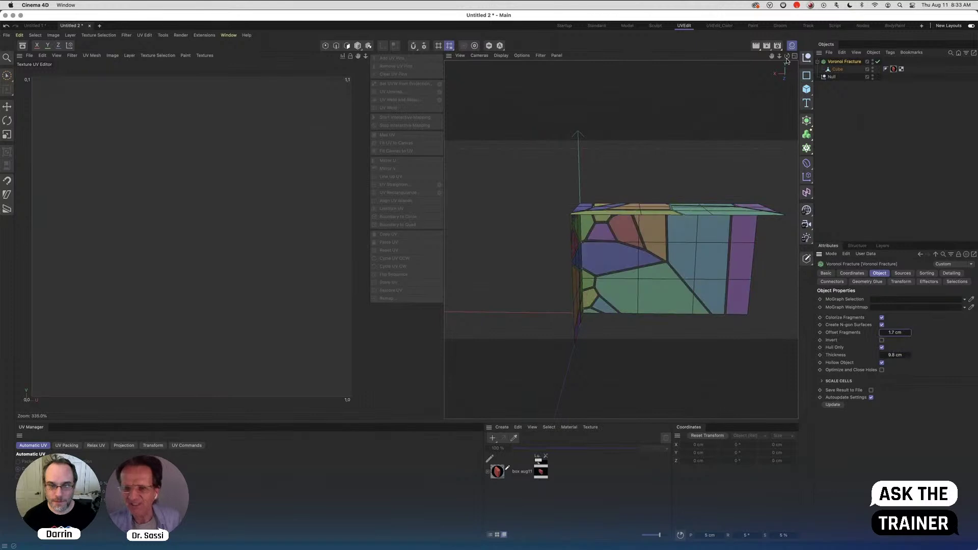
Render the fractured cube in the viewport, then move the cube out of the Voronoi Fracture object
left_click_drag(787, 56, 641, 63)
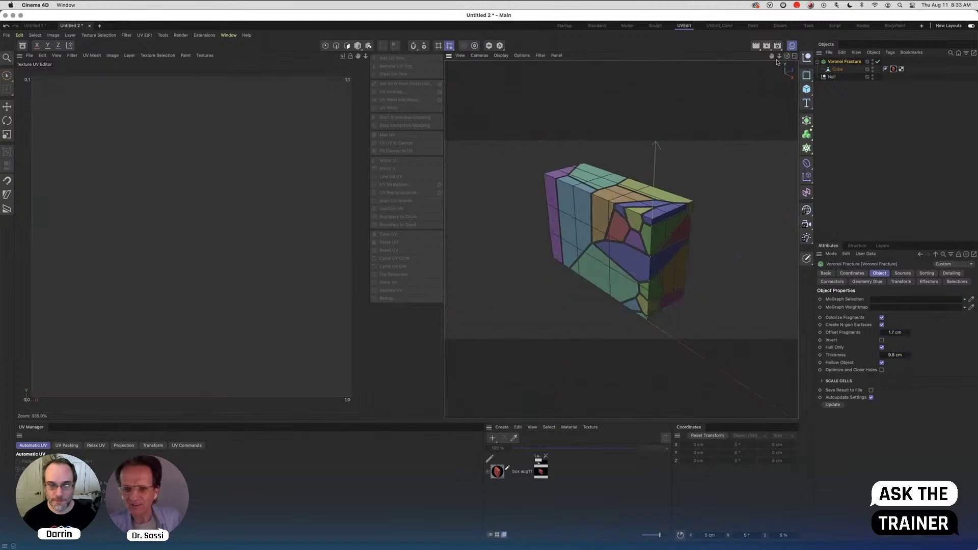
left_click(756, 46)
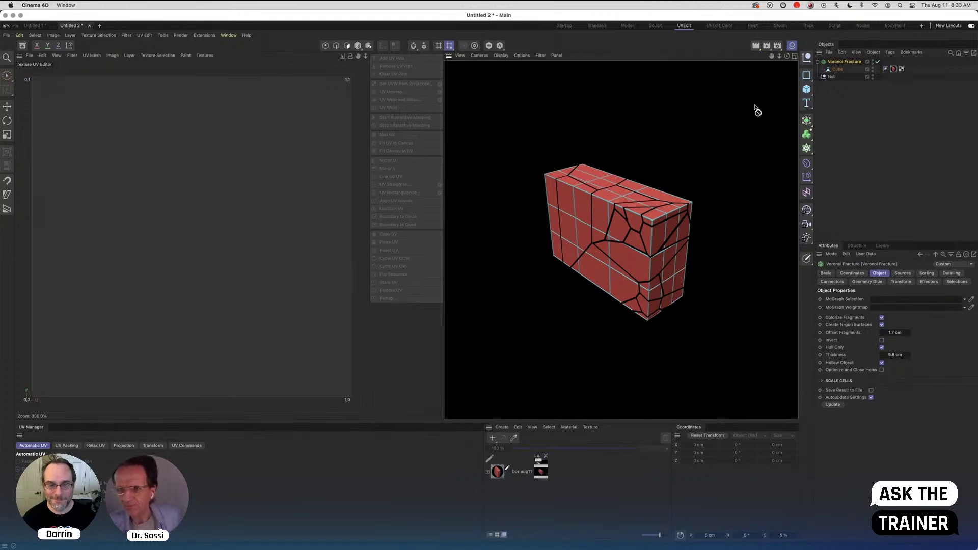
left_click_drag(837, 69, 837, 92)
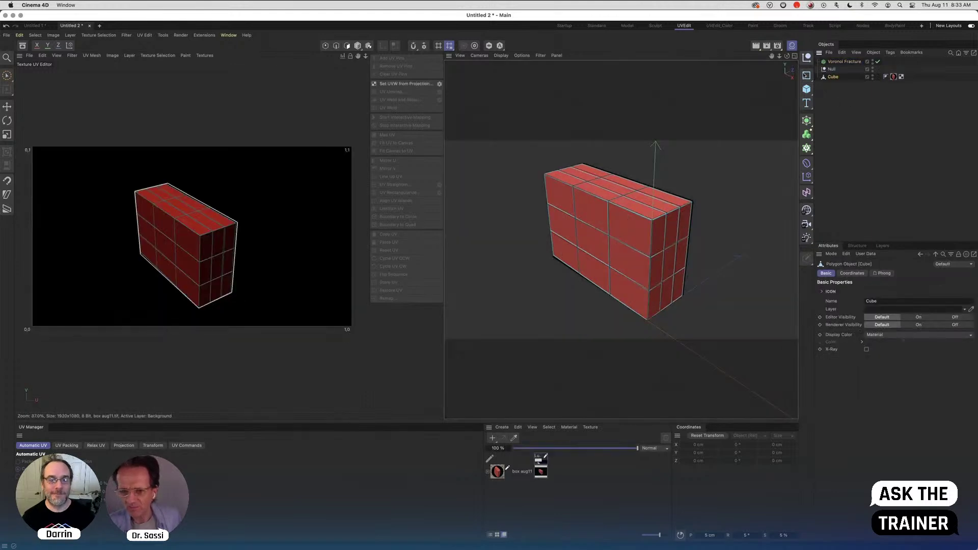
left_click_drag(787, 56, 887, 89)
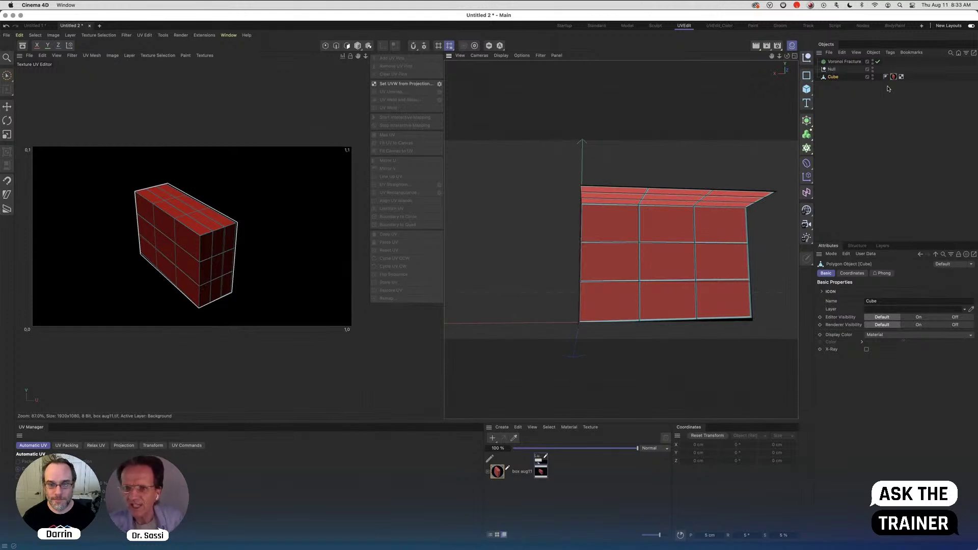
Orbit to a three-quarter view of the cube, switch to the Startup layout and create a new empty project
left_click_drag(787, 56, 675, 26)
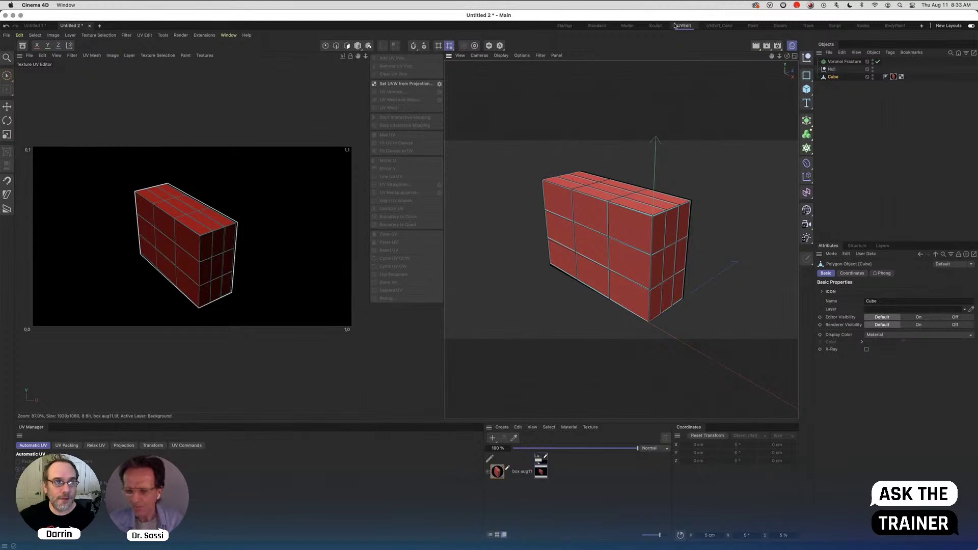
left_click(562, 26)
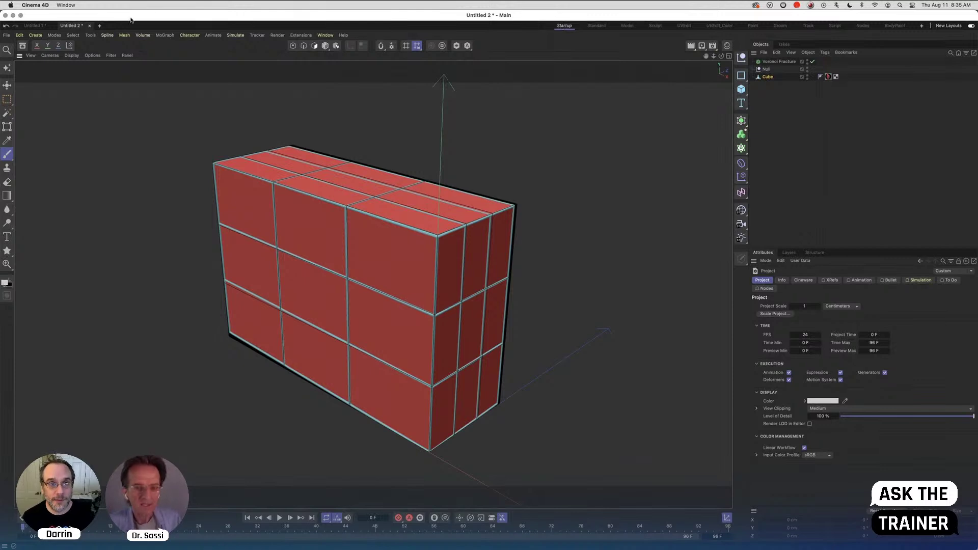
left_click(99, 25)
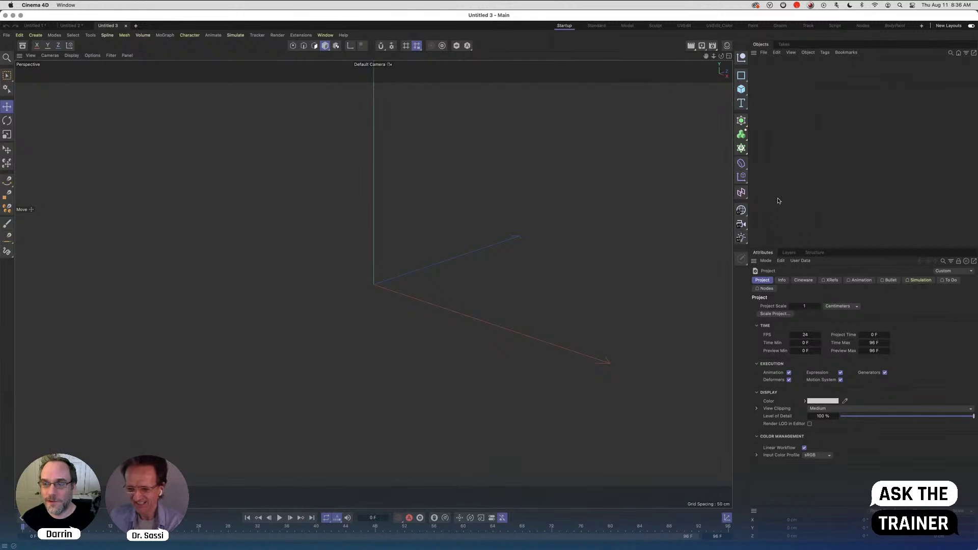
key("super+Tab")
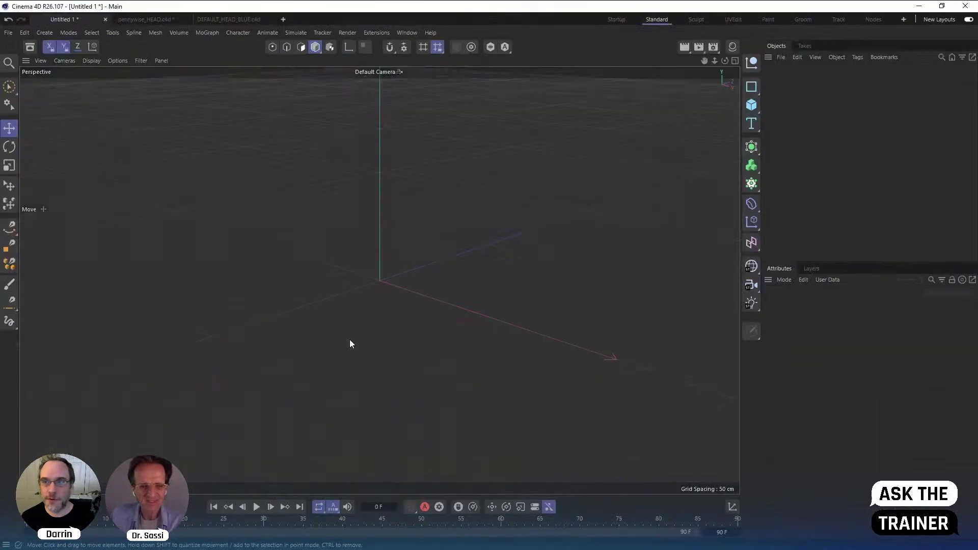
left_click(713, 47)
left_click(965, 38)
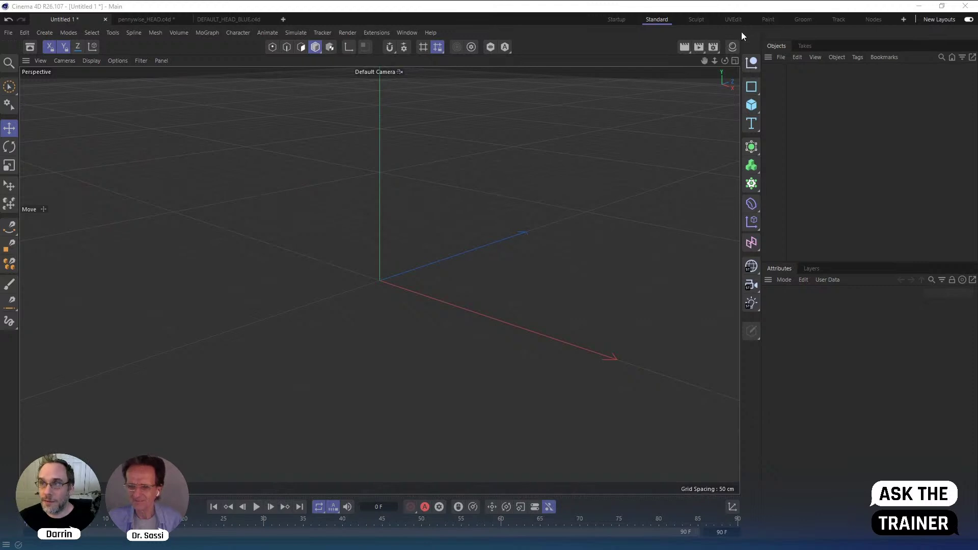
Examine the texture selection commands and image filters available in the Paint layout, and return to the Standard layout
left_click(770, 20)
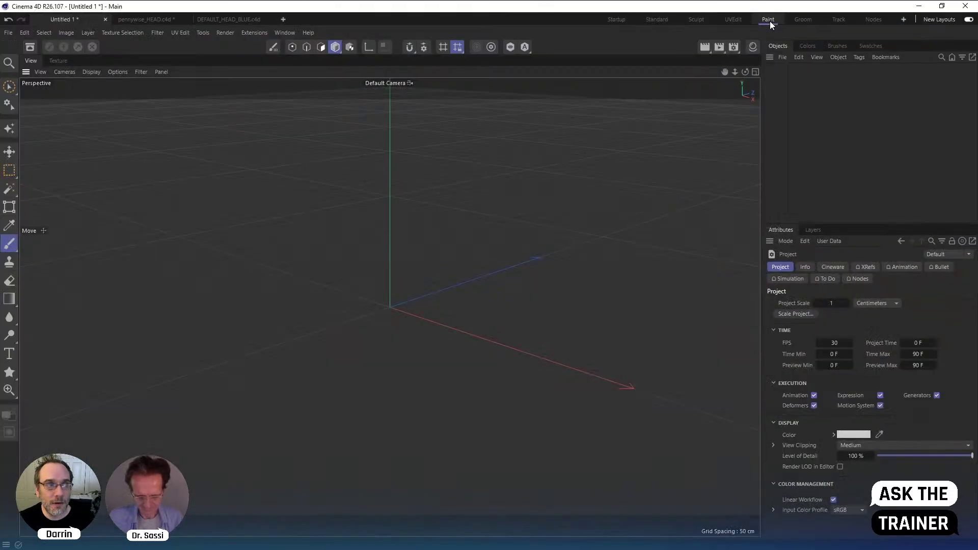
left_click(9, 34)
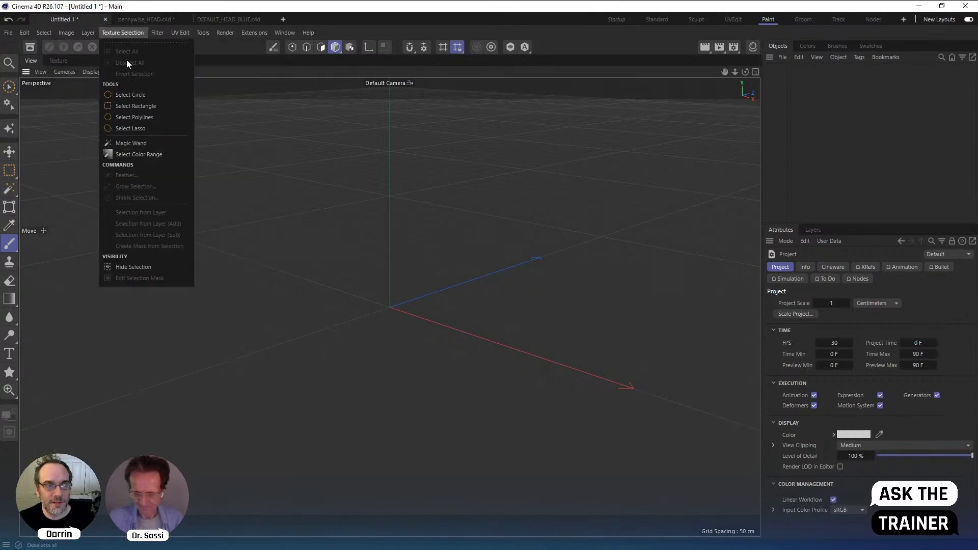
mouse_move(165, 68)
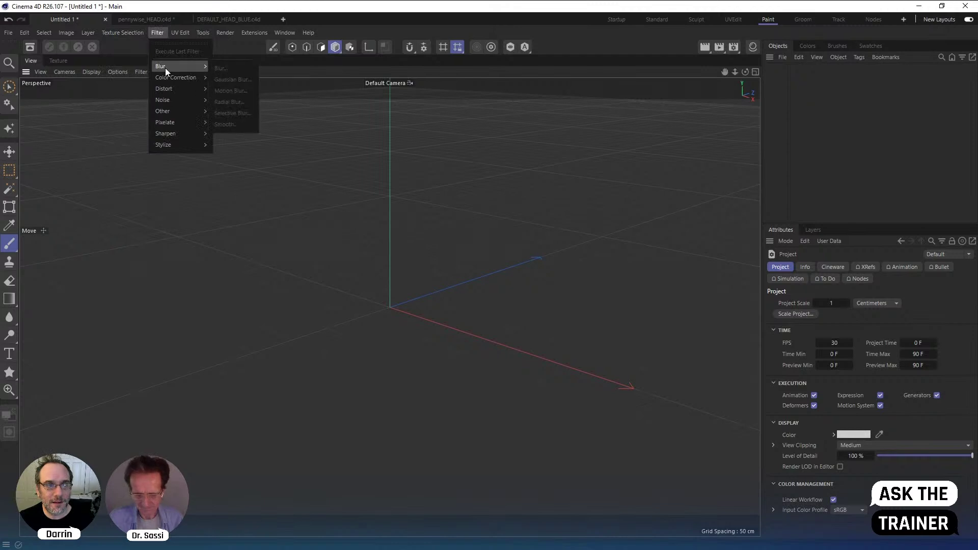
mouse_move(166, 89)
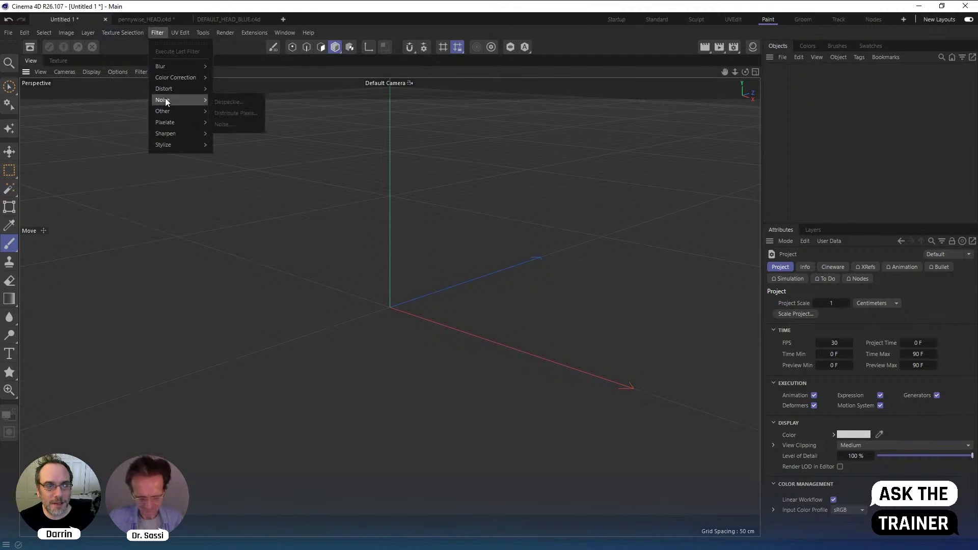
mouse_move(169, 123)
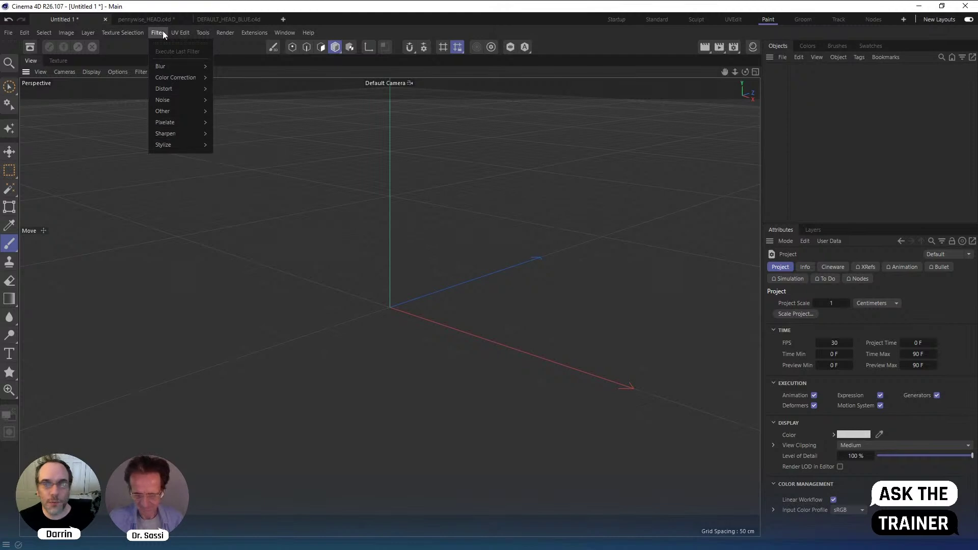
left_click(63, 32)
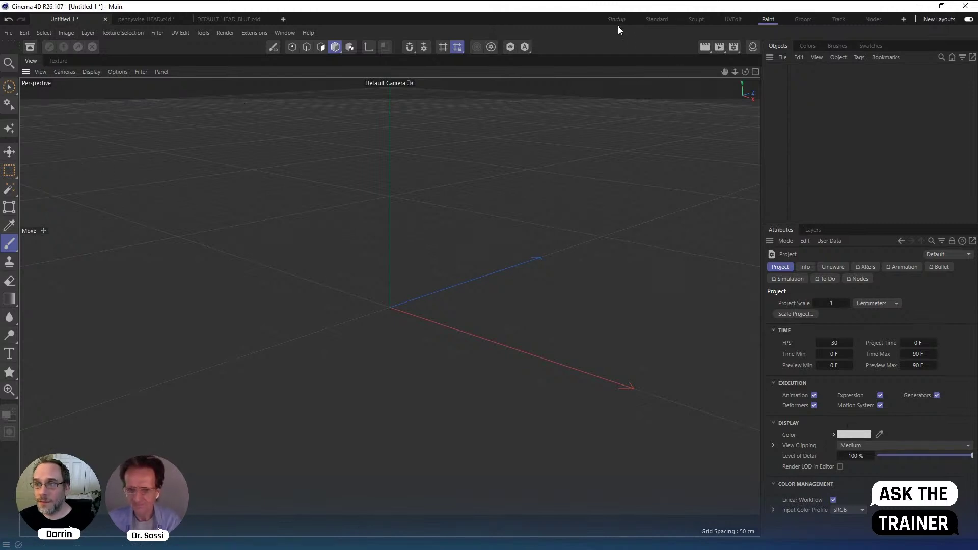
left_click(656, 19)
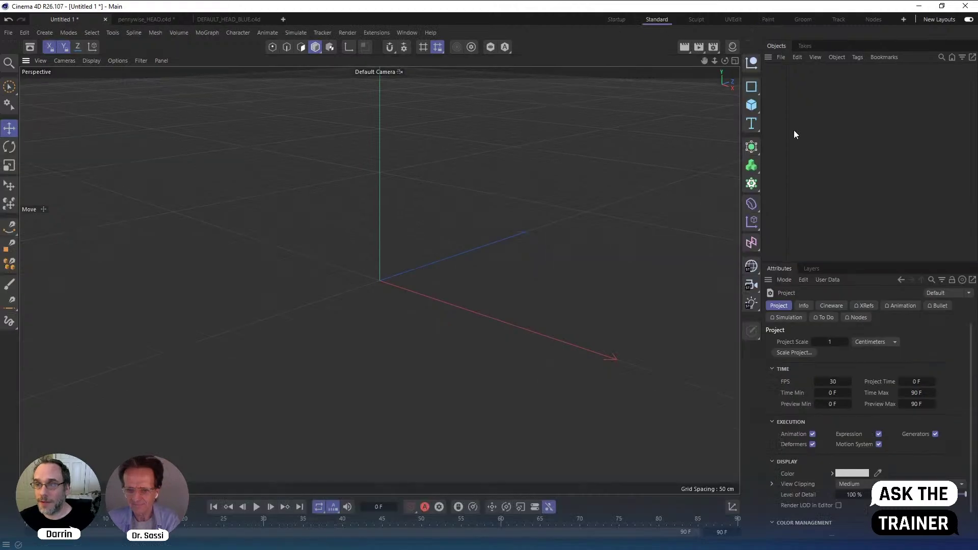
Add a sphere primitive to the scene
left_click(749, 105)
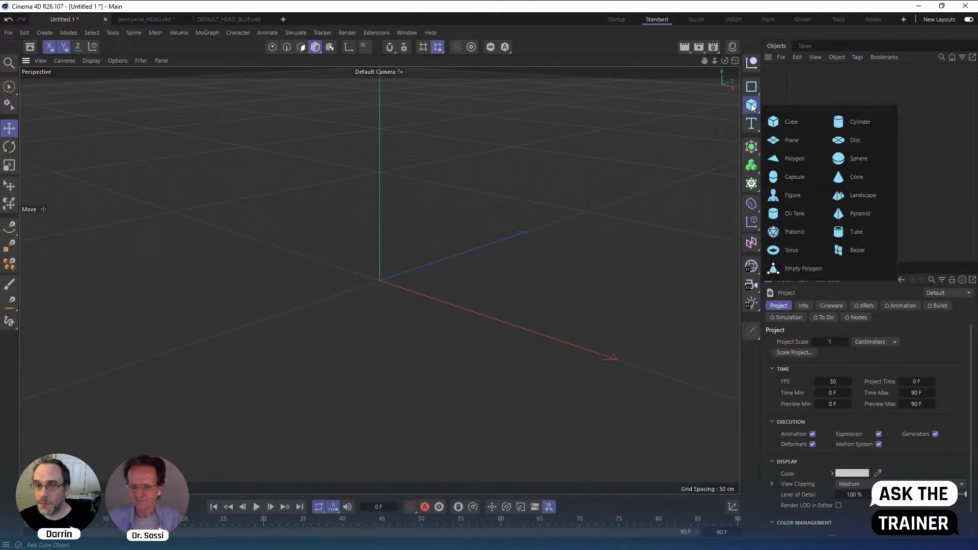
left_click(848, 159)
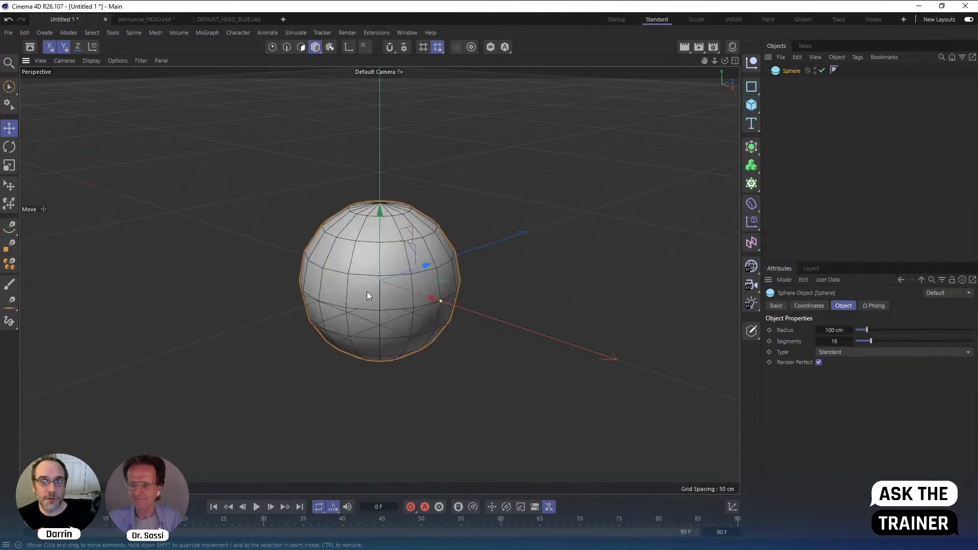
View the textured dinosaur heads in DEFAULT_HEAD_BLUE.c4d and pennywise_HEAD.c4d, and return to the Untitled 1 project
left_click(232, 19)
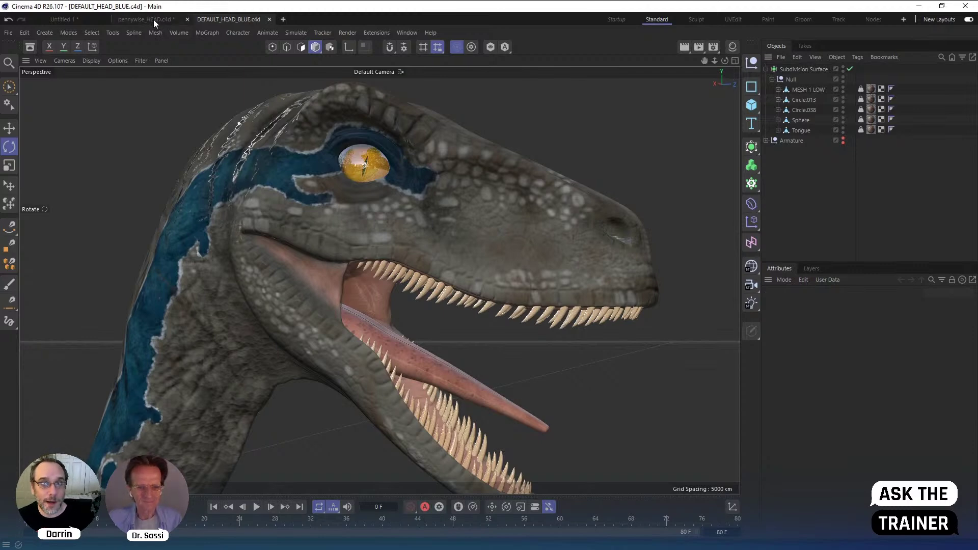
left_click(152, 18)
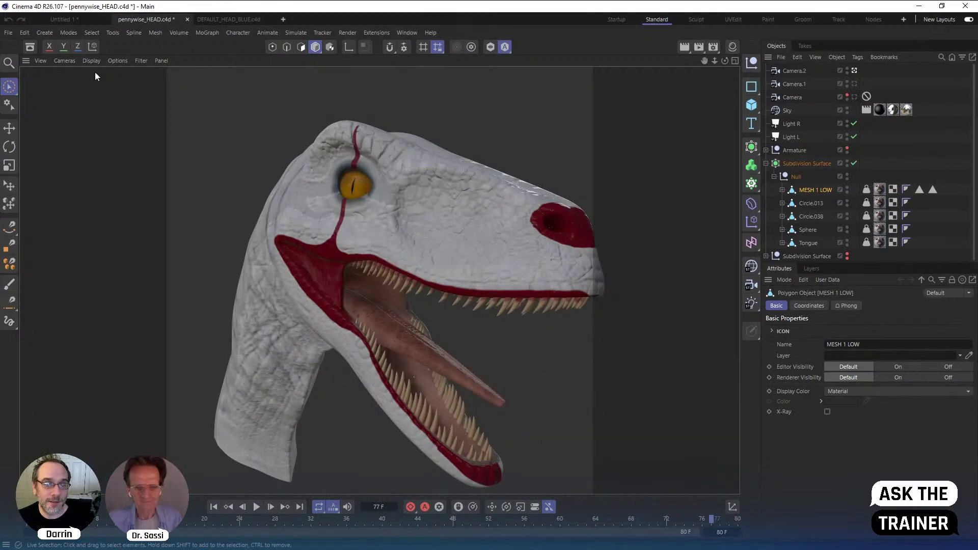
left_click(79, 18)
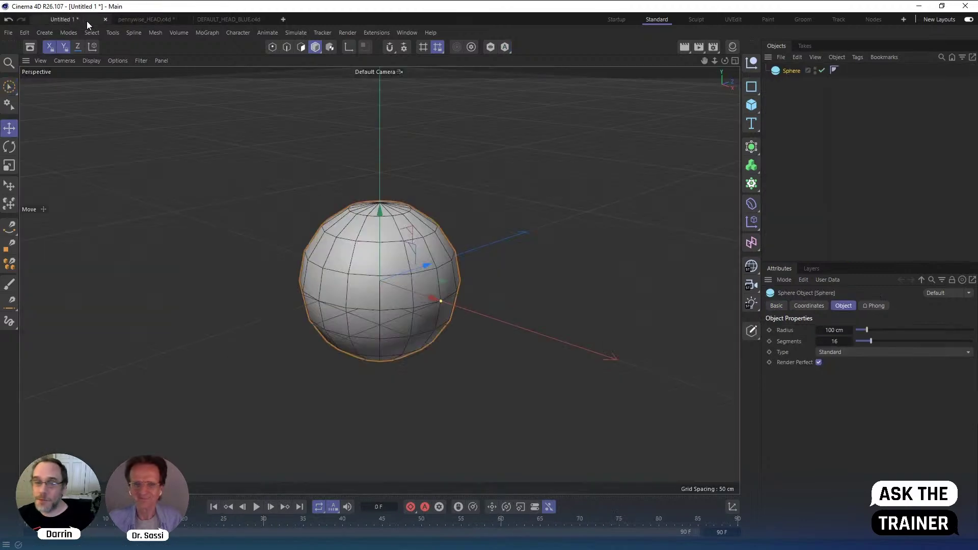
Convert the sphere to an editable polygon object and show the Material Manager
left_click(789, 72)
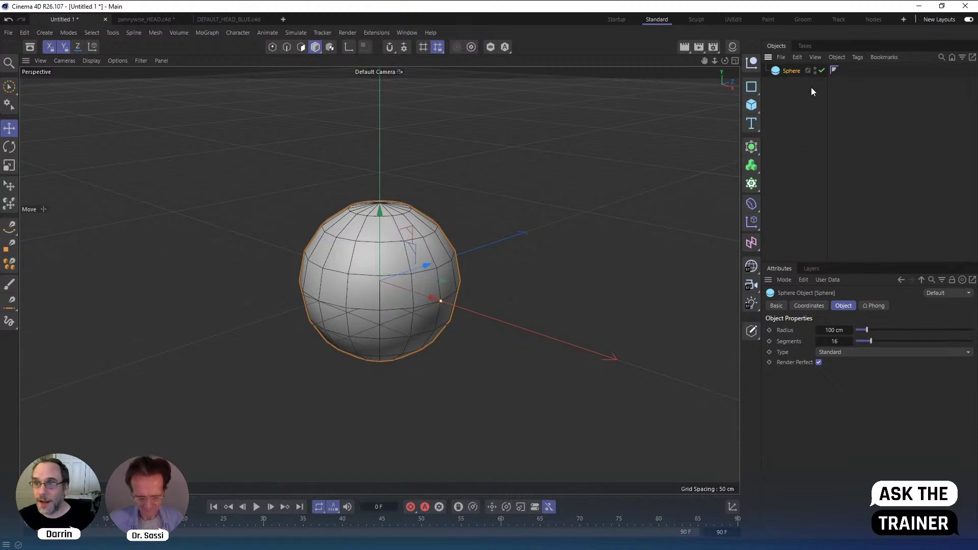
key("c")
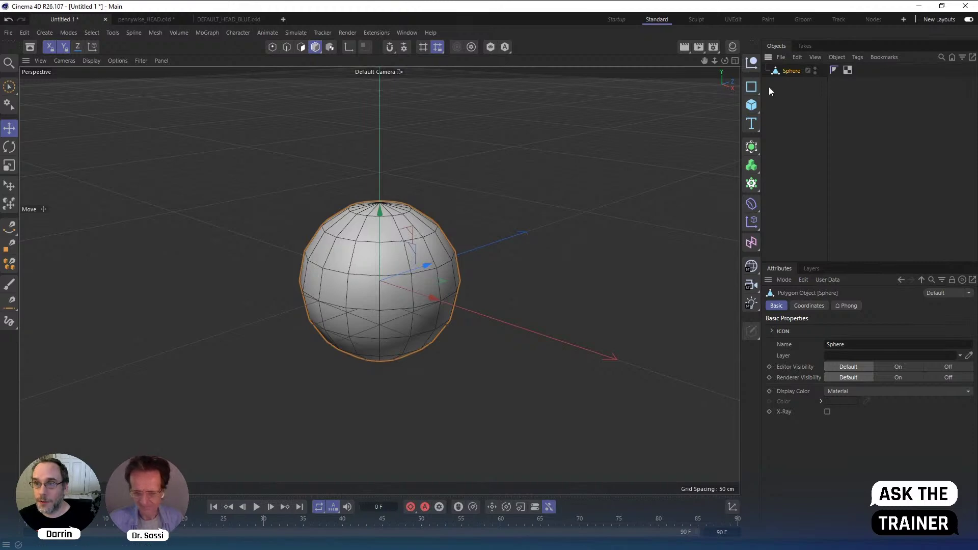
left_click(732, 47)
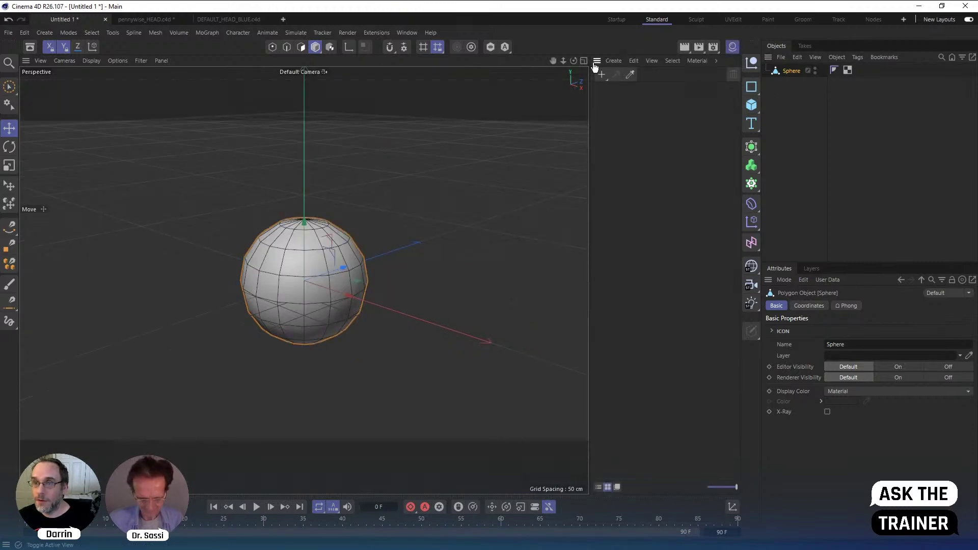
double_click(603, 102)
left_click_drag(603, 102, 793, 71)
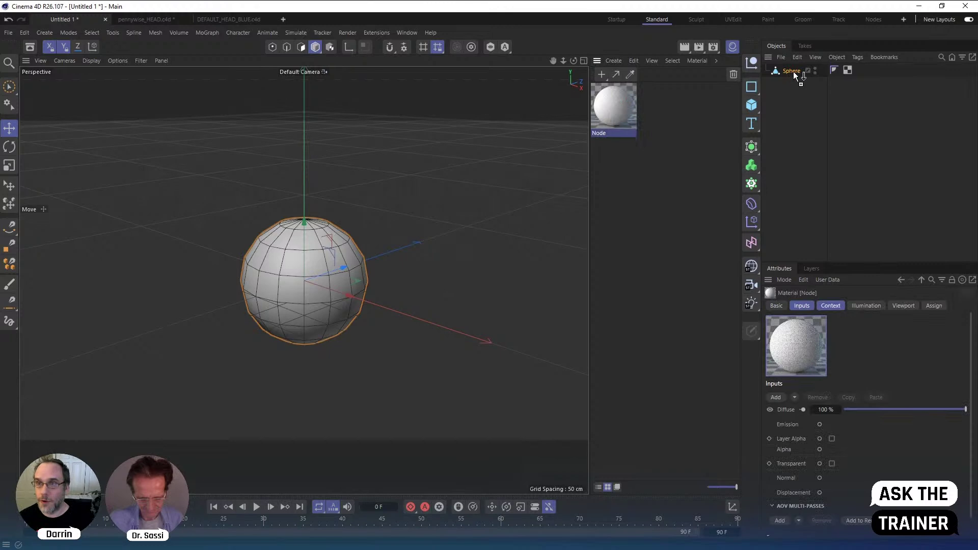
key("Delete")
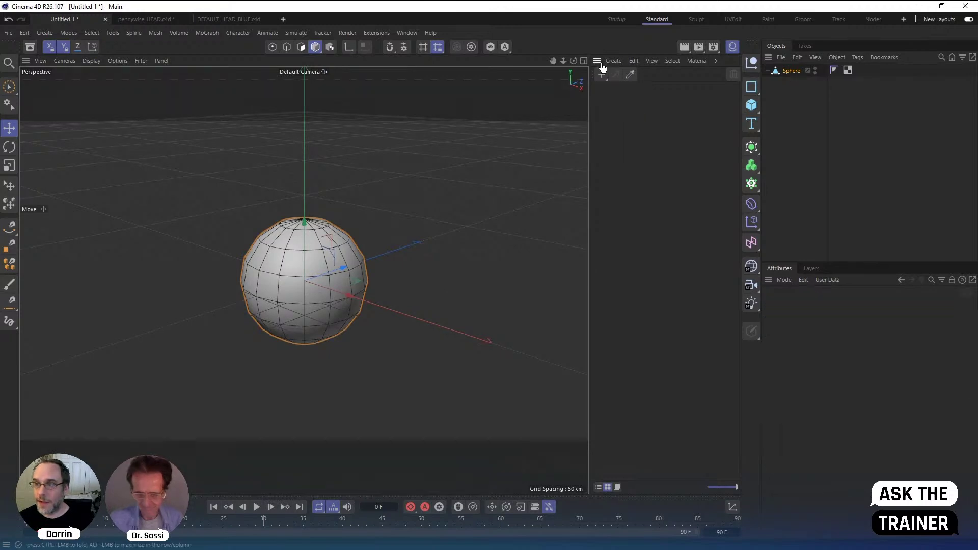
Create a new Standard material, open its Color channel in the Material Editor and assign the material to the sphere
left_click(613, 61)
mouse_move(698, 93)
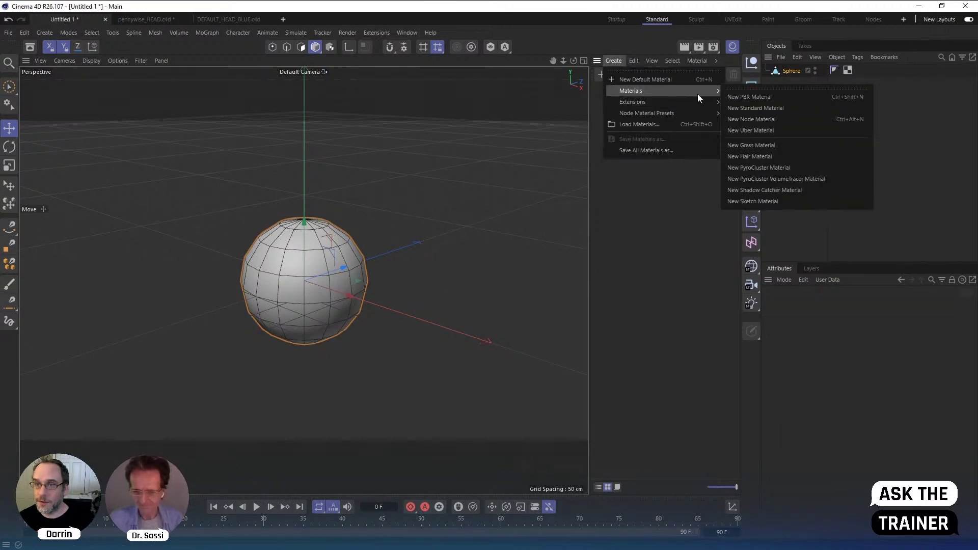
left_click(757, 108)
double_click(619, 111)
left_click_drag(625, 118, 447, 115)
left_click(460, 216)
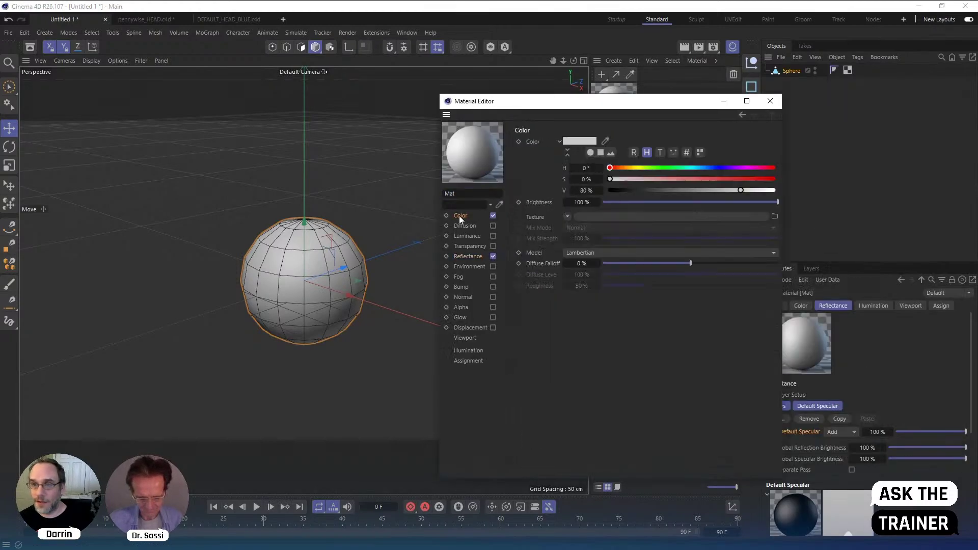
left_click_drag(624, 91, 792, 73)
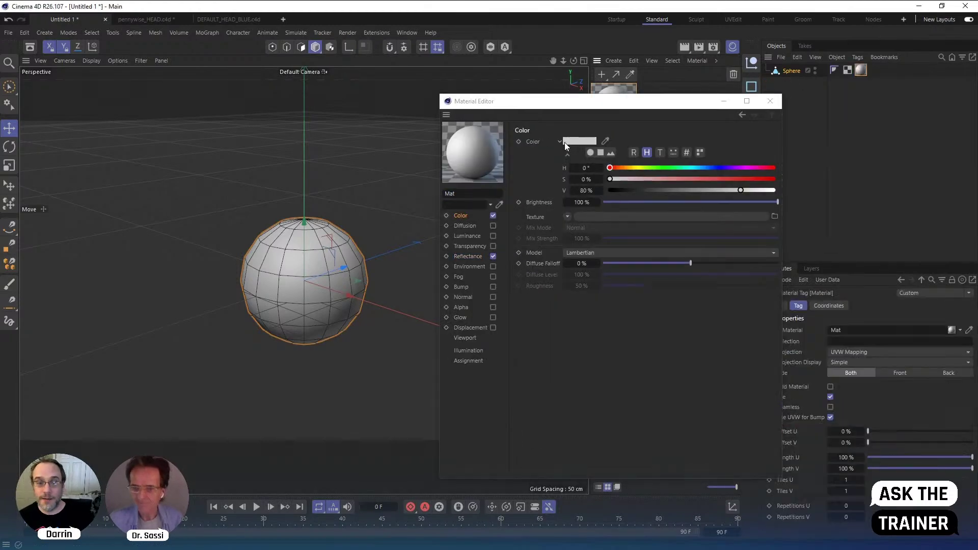
Review the material's channels and start creating a new bitmap texture for the Color channel
left_click(462, 216)
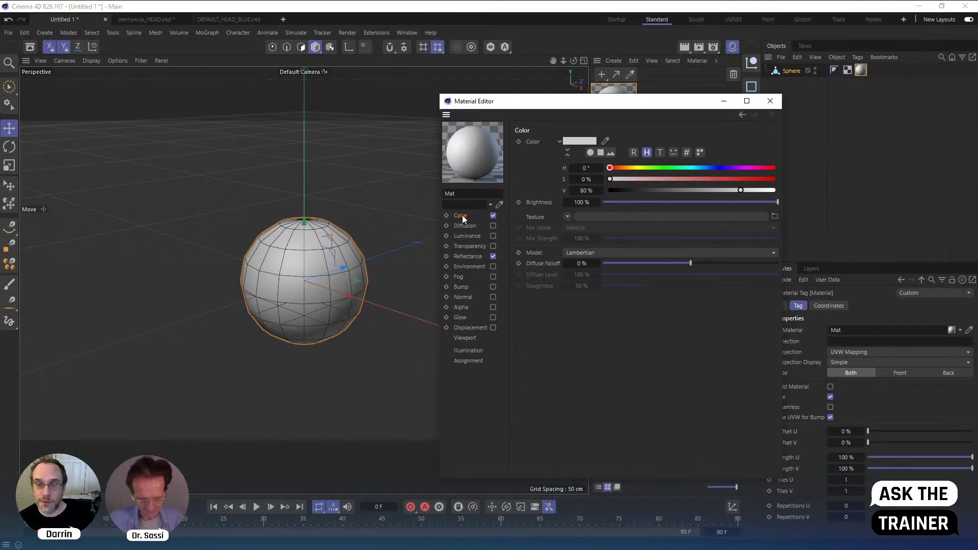
left_click_drag(467, 227, 463, 318)
left_click_drag(468, 278, 461, 216)
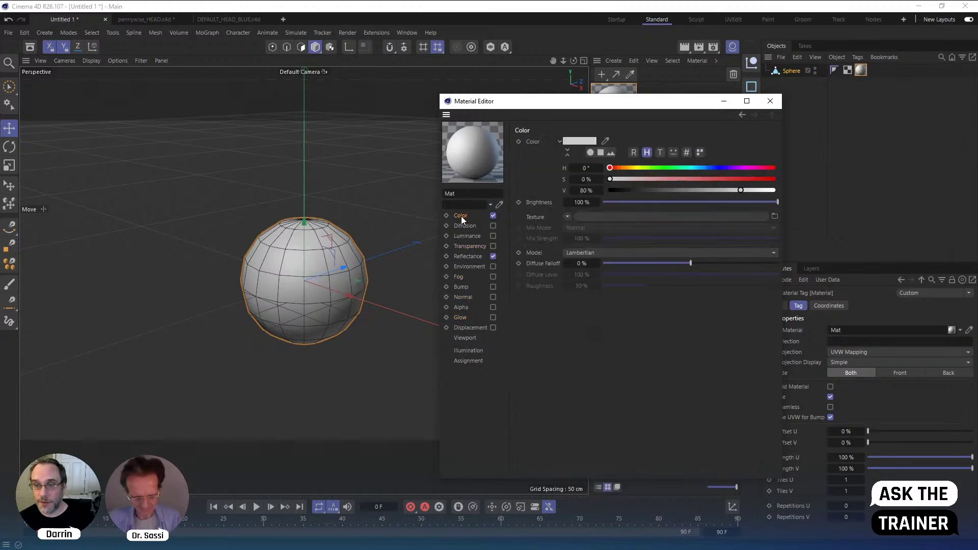
left_click(567, 216)
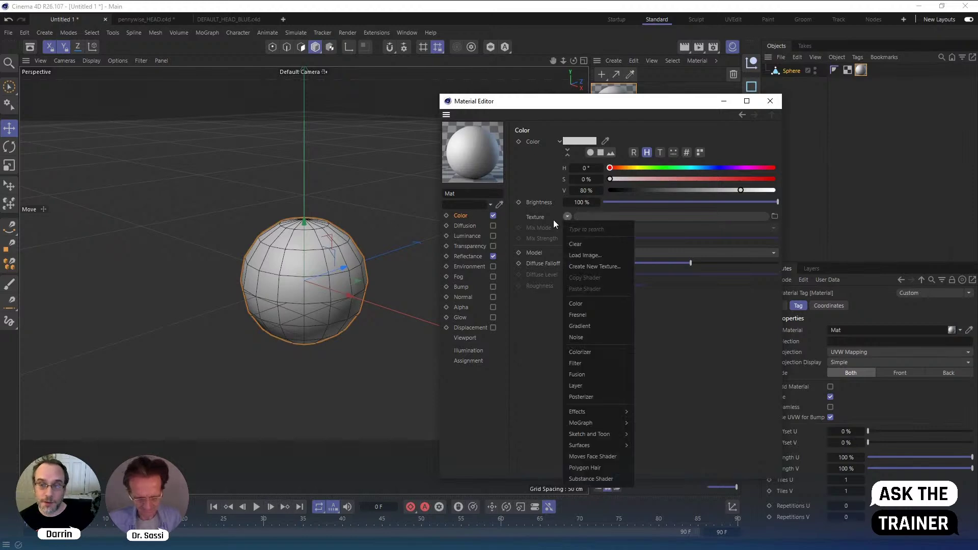
left_click(597, 267)
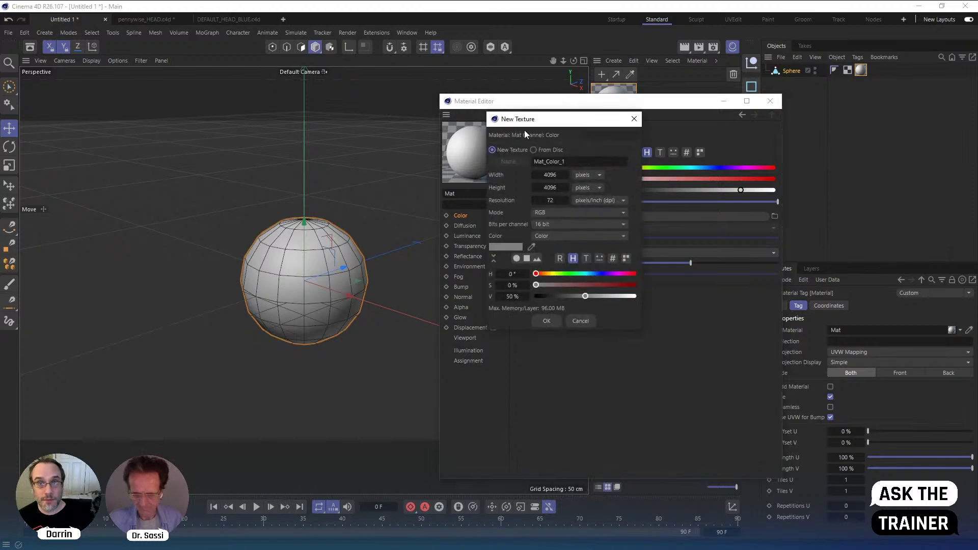
Set the new texture's width and height to 1024 pixels and its bit depth to 8 bit per channel
left_click(552, 174)
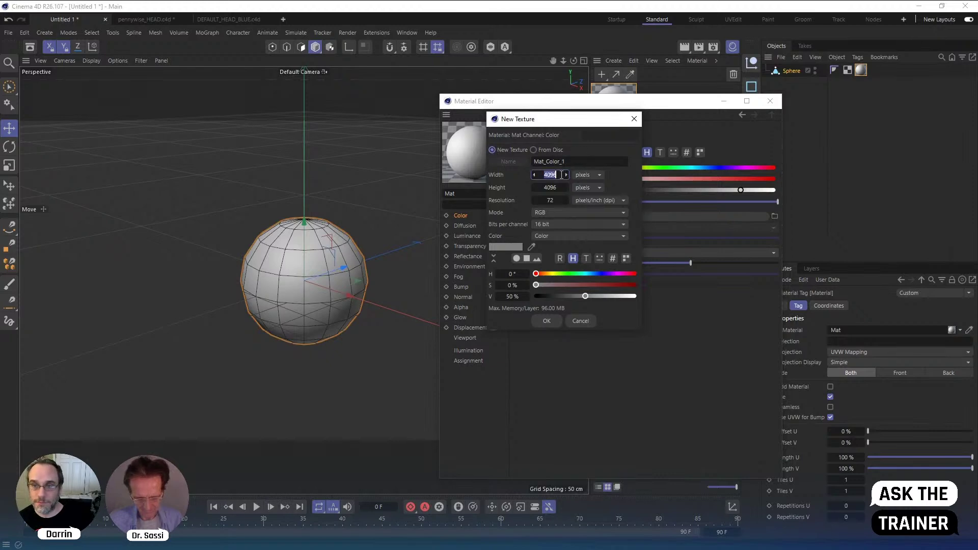
type("10")
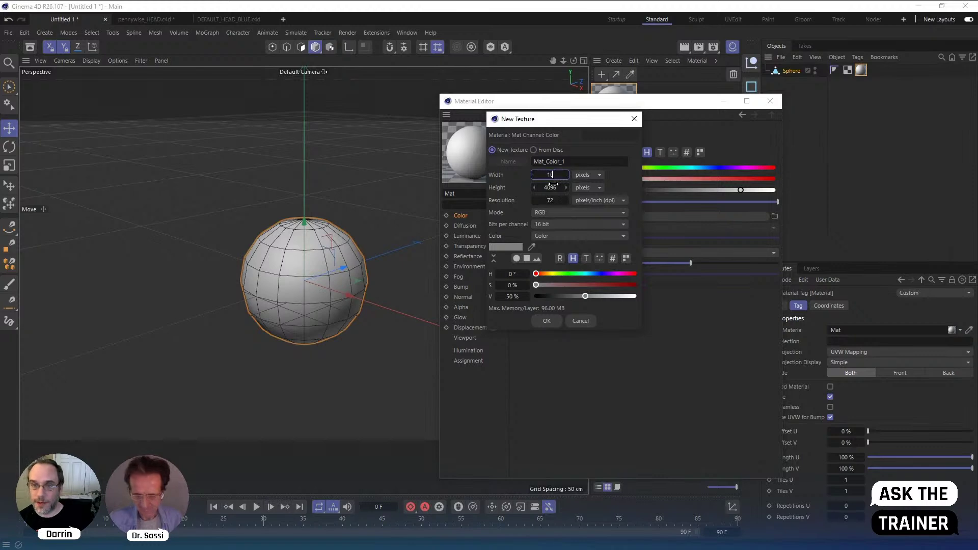
type("24")
key("Tab")
type("1024")
left_click(570, 224)
left_click(549, 236)
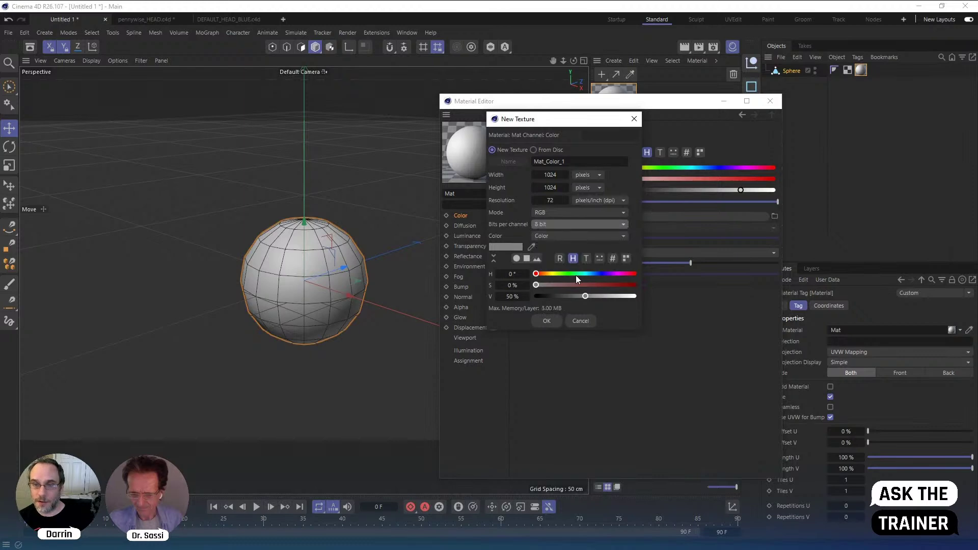
Give the texture an olive green fill with hue 78° and saturation 54%, create it and close the Material Editor
left_click(558, 274)
left_click(588, 285)
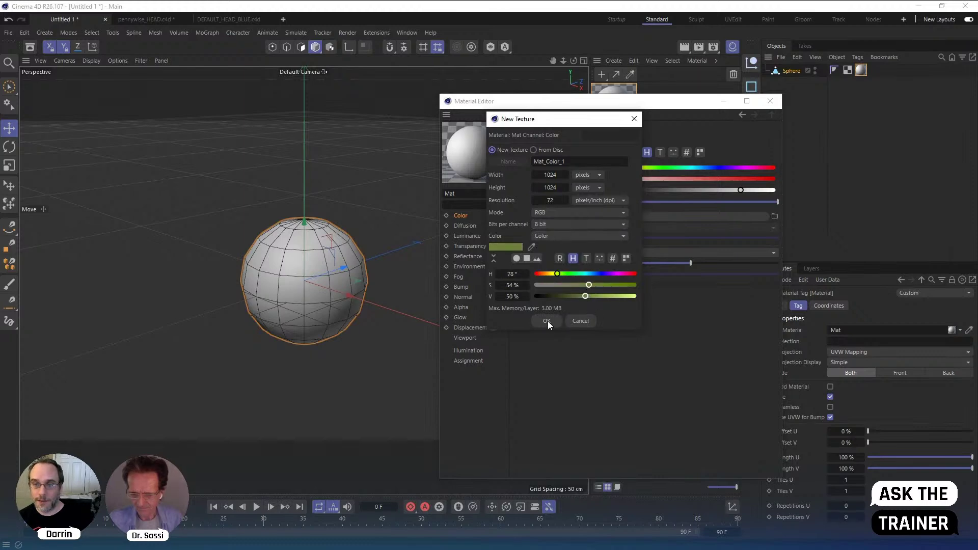
left_click(547, 321)
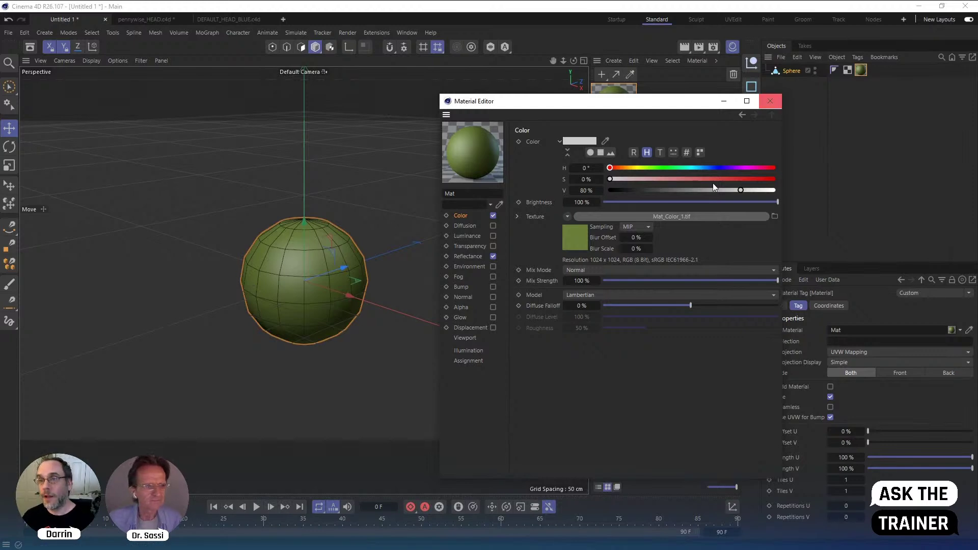
left_click(770, 101)
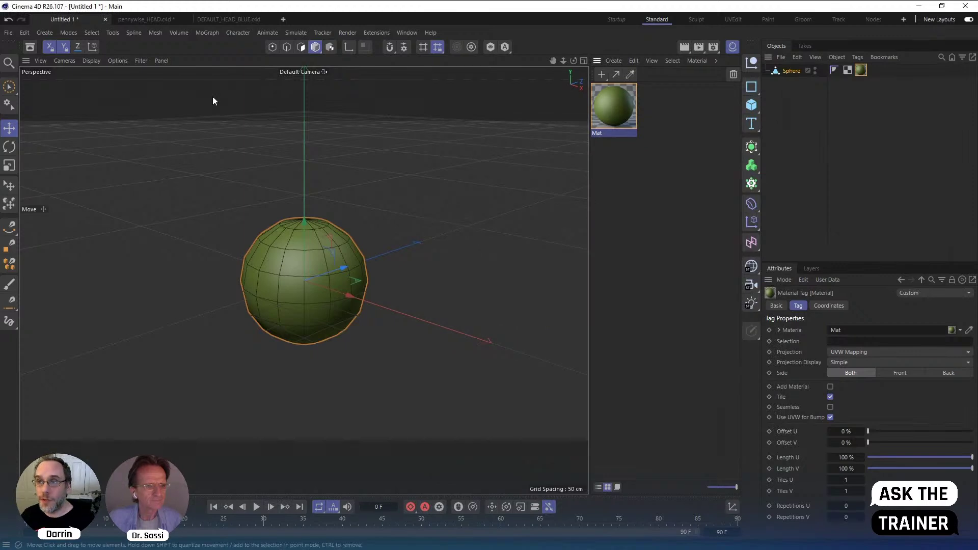
Switch to the Paint layout, show the Material Manager and enlarge its material thumbnails
left_click(768, 19)
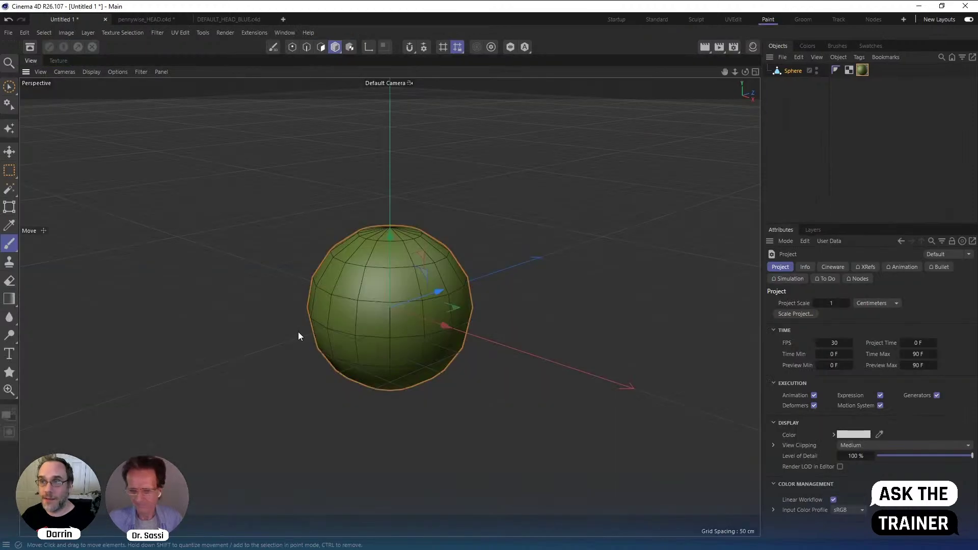
left_click(752, 48)
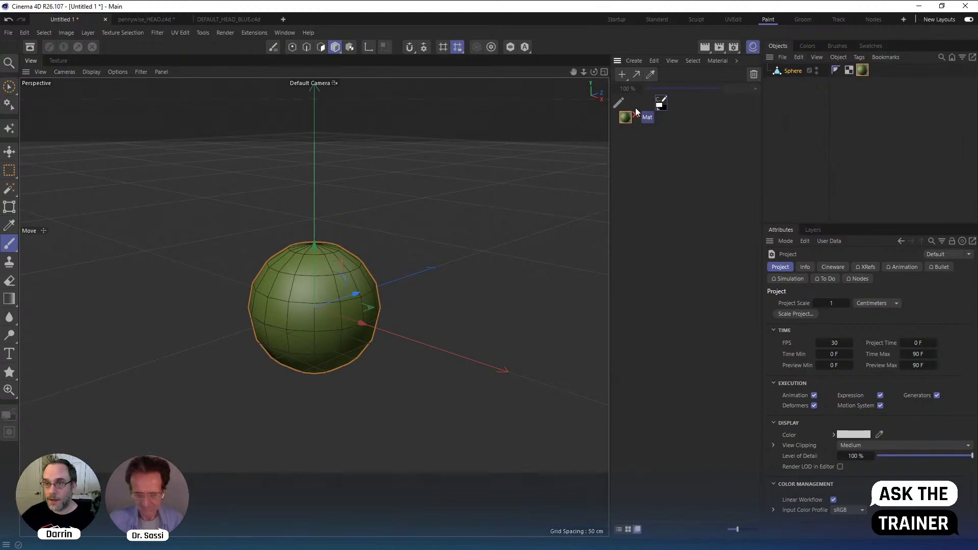
left_click_drag(737, 530, 756, 531)
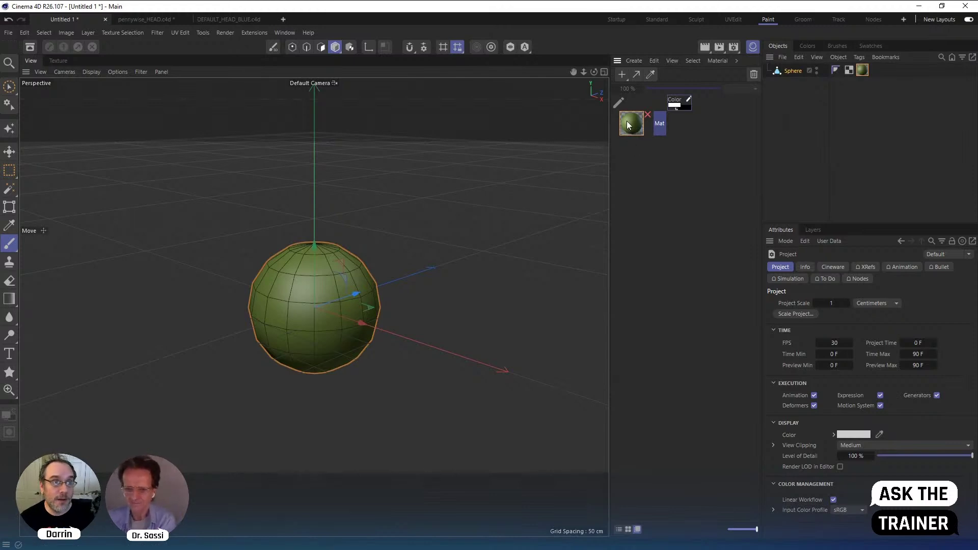
Display the Mat_Color_1.tif texture behind the sphere's UV mesh in the Texture UV Editor
left_click(59, 61)
left_click(257, 73)
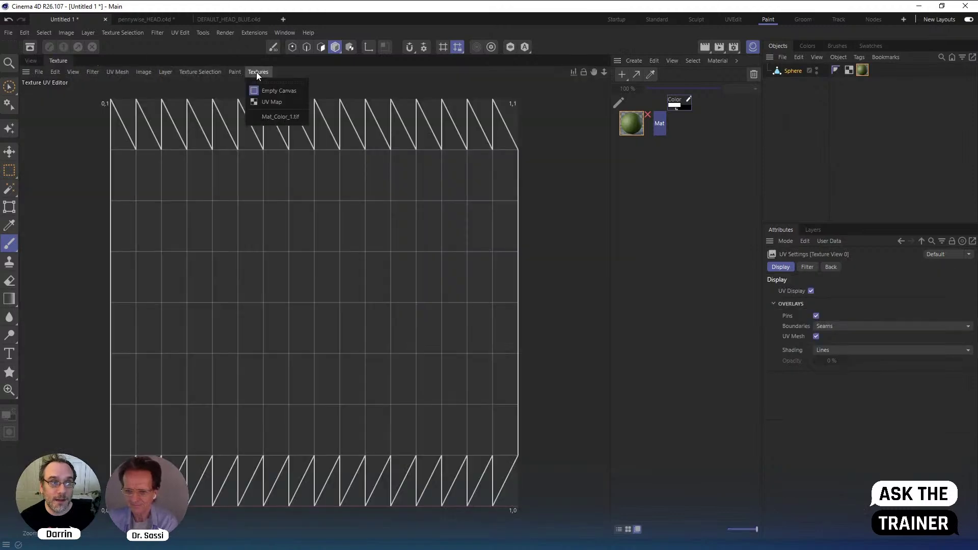
left_click(55, 72)
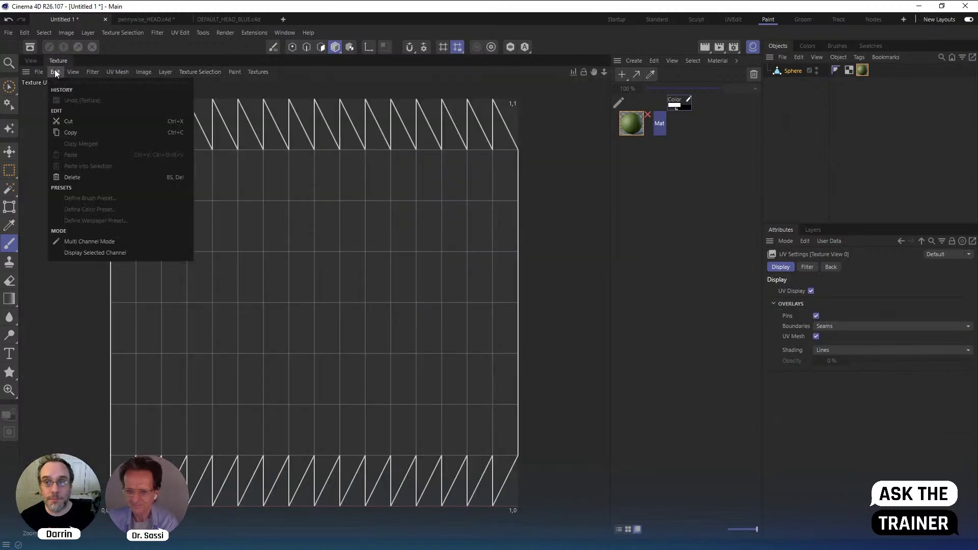
left_click(56, 65)
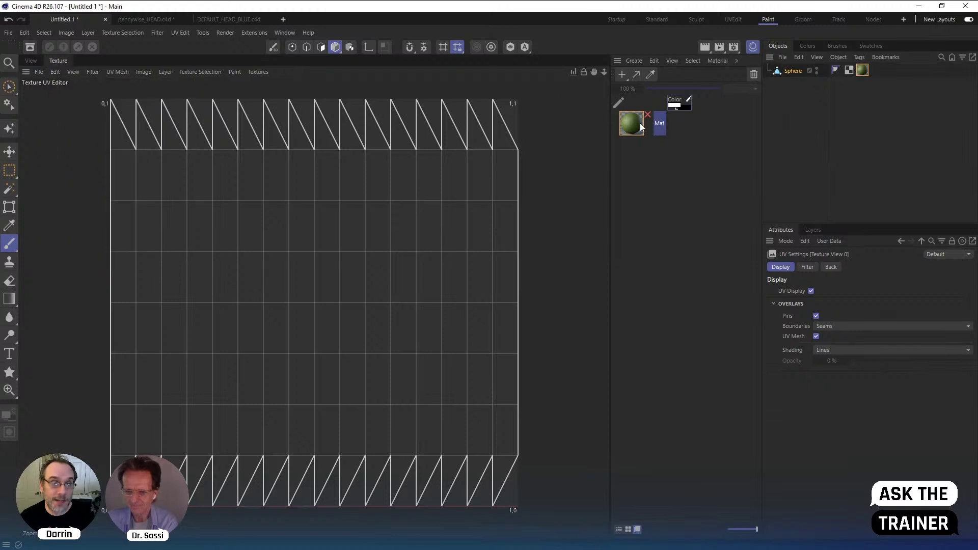
left_click(259, 75)
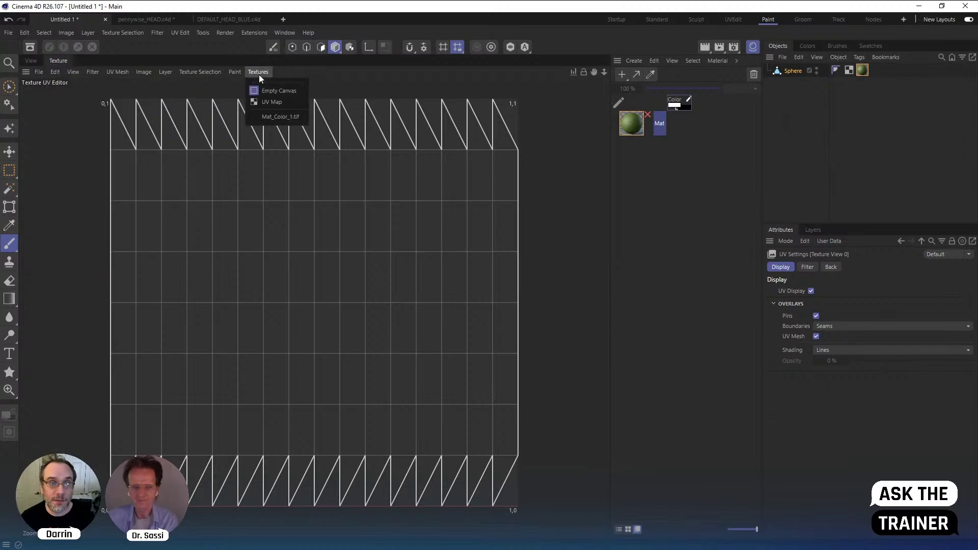
left_click(271, 117)
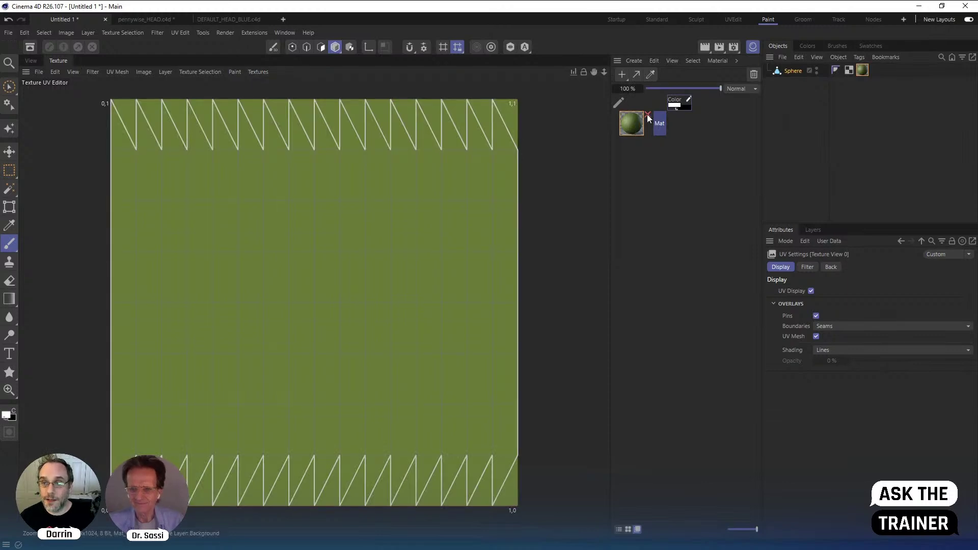
Load the textures of material Mat into memory so its Color channel can be painted
right_click(629, 125)
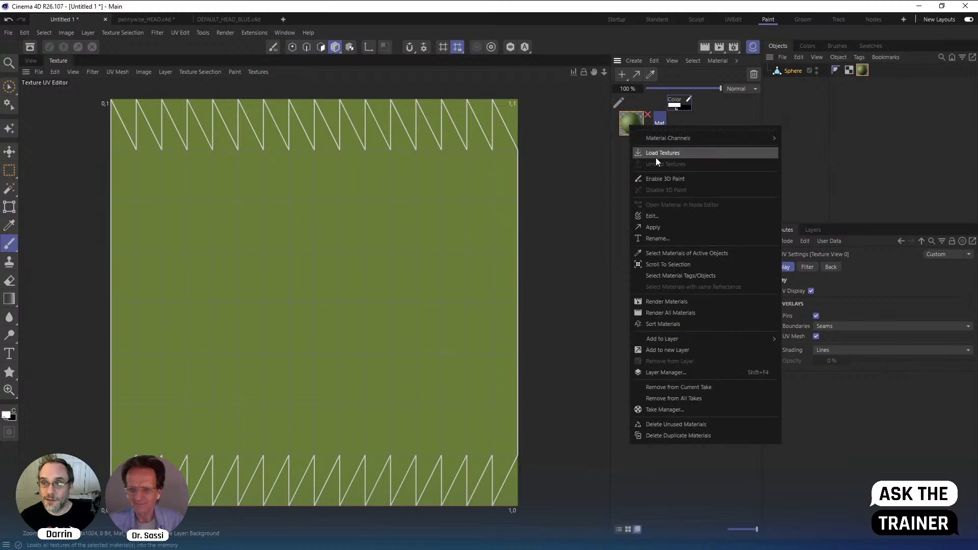
left_click(619, 157)
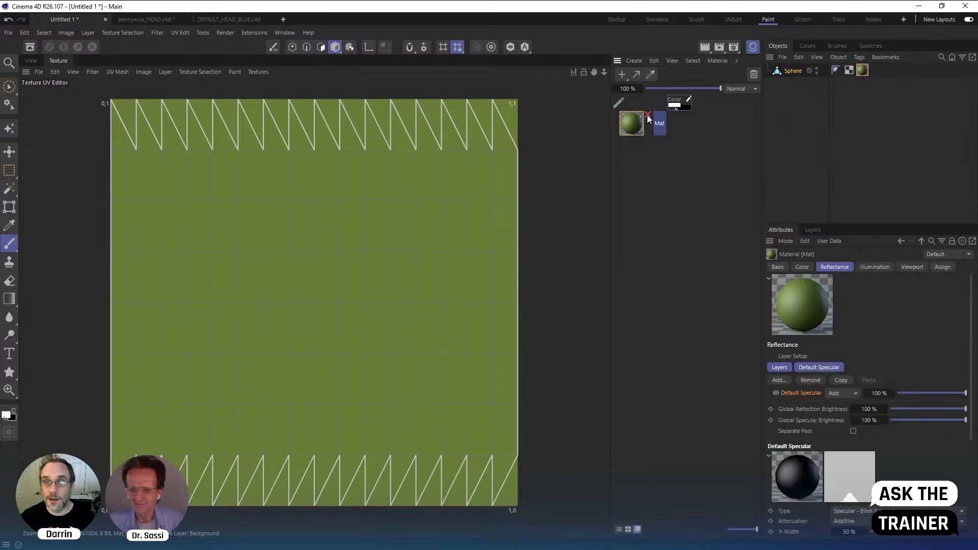
left_click(647, 114)
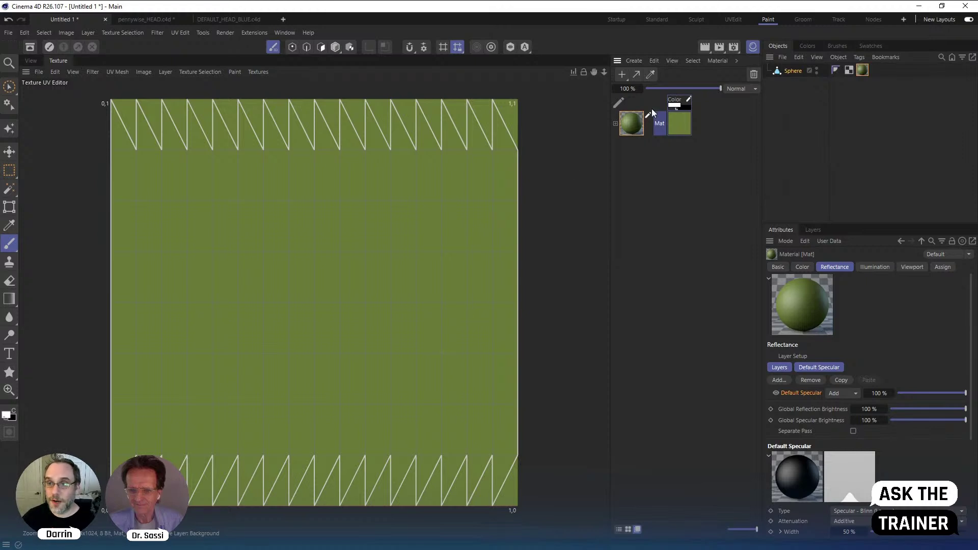
Expand the Mat material's color texture and add a new empty layer above its Background layer
left_click(615, 123)
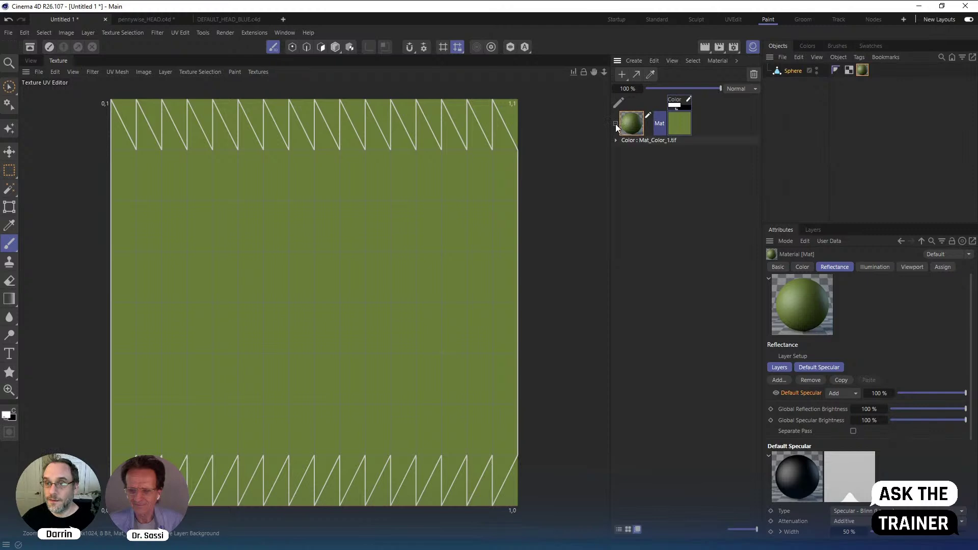
left_click(615, 140)
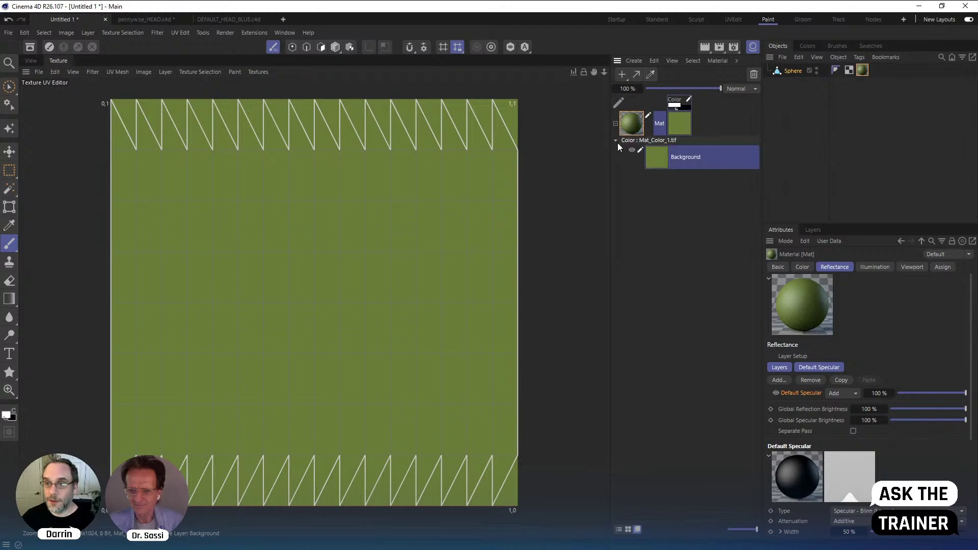
right_click(656, 155)
left_click(676, 185)
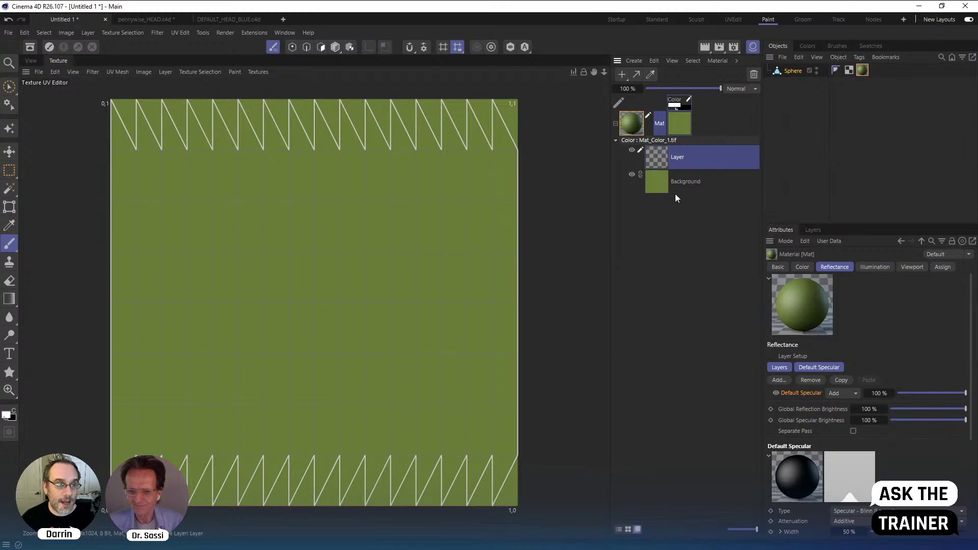
Choose the Brush tool and set its size to 59, opacity to 55% and hardness to 41%
left_click(10, 245)
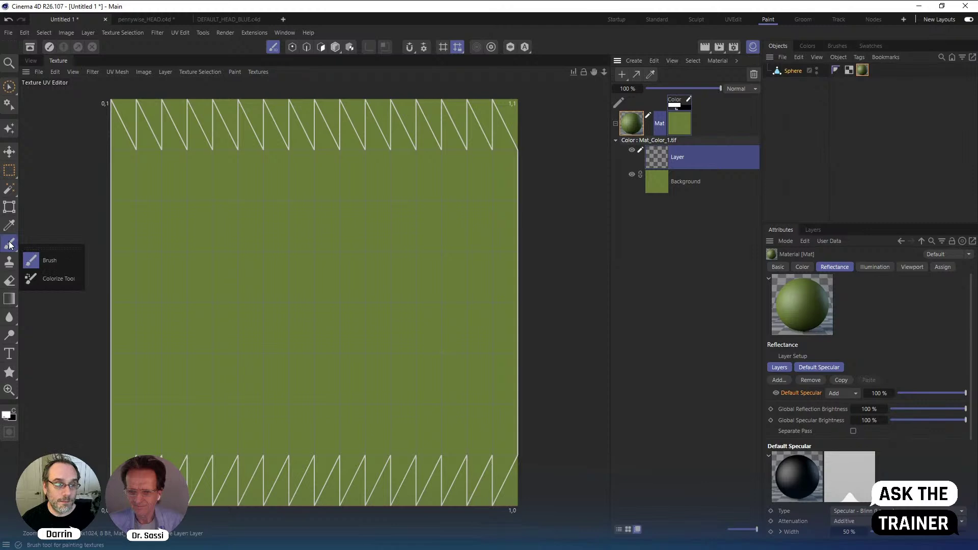
left_click(36, 263)
middle_click_drag(212, 240, 283, 245)
mouse_move(281, 314)
middle_mouse_down()
mouse_move(292, 277)
mouse_move(284, 349)
mouse_move(296, 261)
mouse_move(295, 278)
mouse_move(286, 273)
middle_mouse_up()
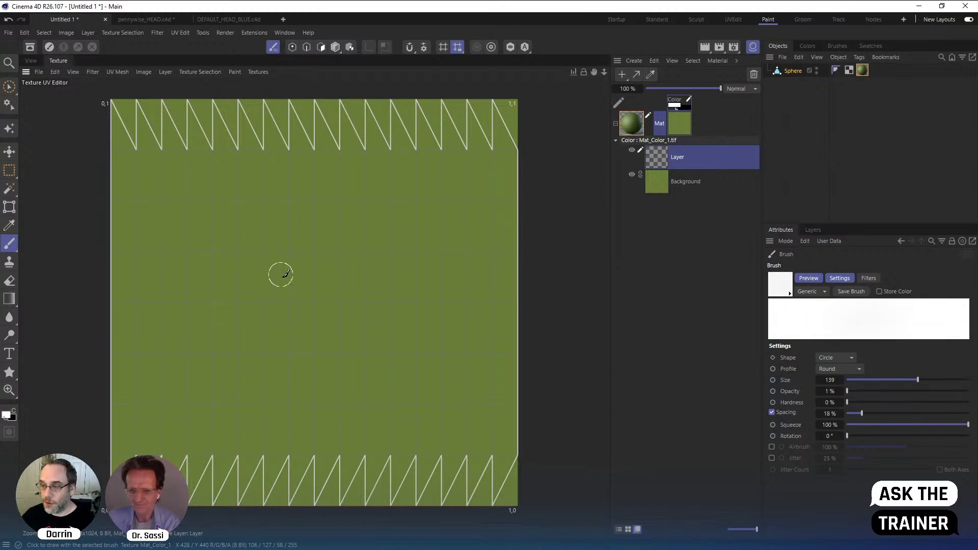
middle_click_drag(343, 336, 439, 373)
left_click(885, 391)
left_click_drag(886, 386, 939, 390)
left_click_drag(880, 391, 965, 391)
left_click_drag(884, 390, 912, 391)
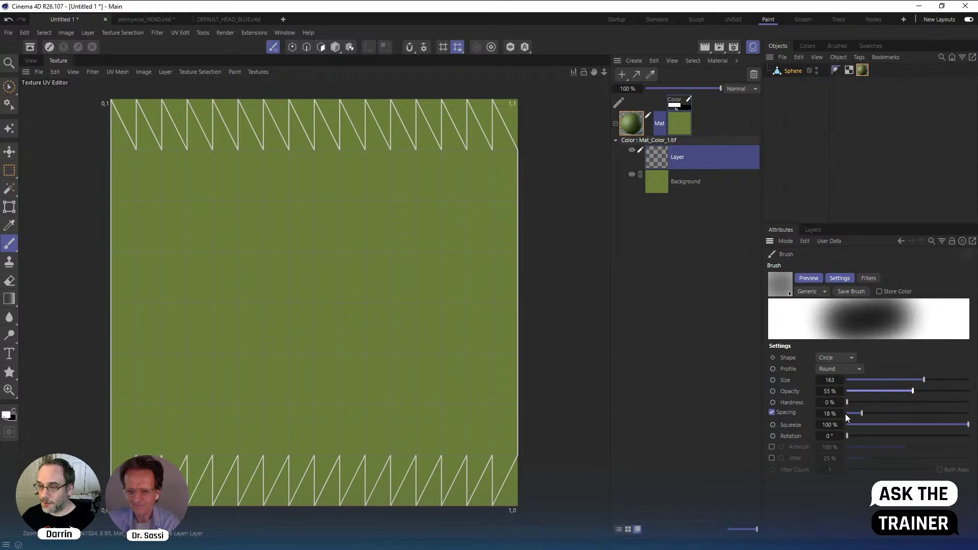
mouse_move(853, 402)
left_mouse_down()
mouse_move(897, 403)
mouse_move(879, 380)
mouse_move(892, 380)
left_mouse_up()
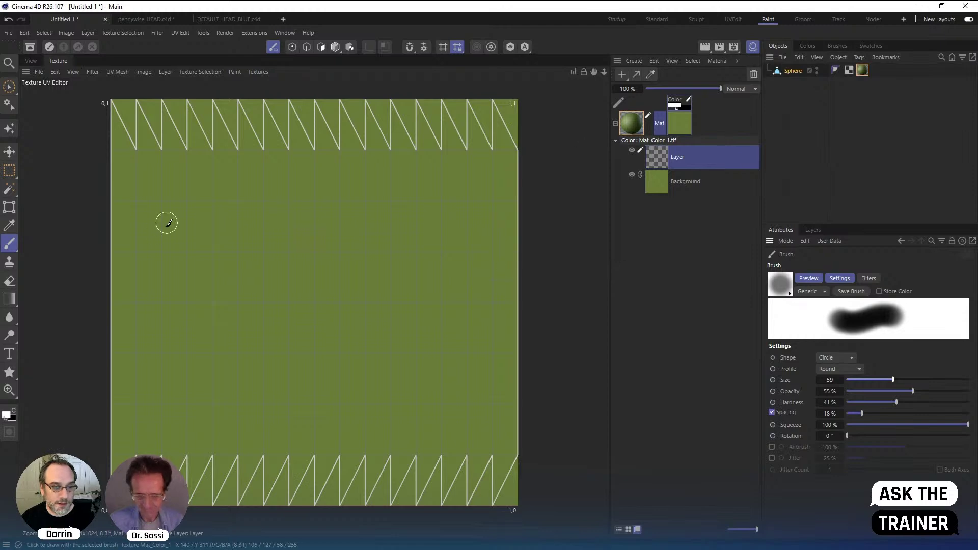
Set the paint color to red with 73% saturation and paint a curved stroke across the UV texture
left_click(6, 417)
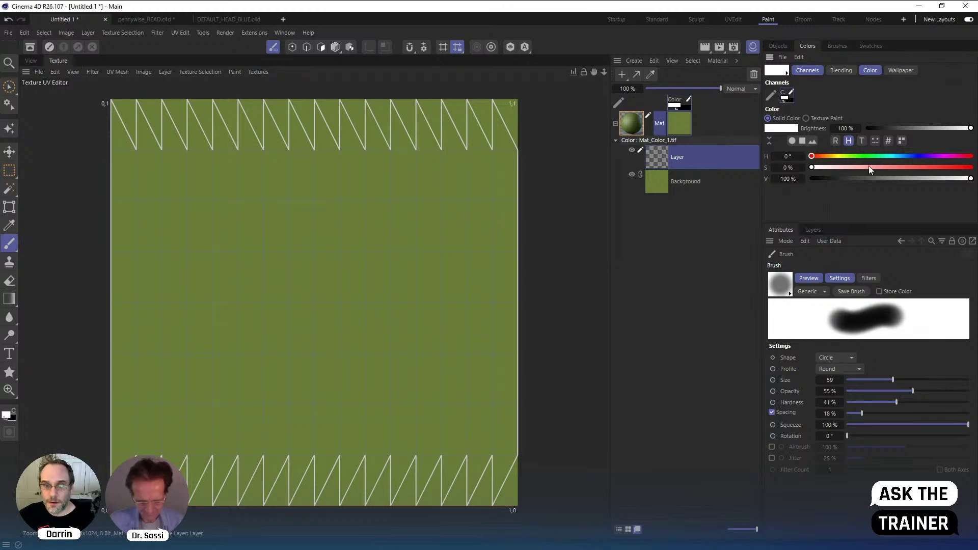
left_click_drag(869, 166, 927, 167)
mouse_move(212, 205)
left_mouse_down()
mouse_move(378, 233)
mouse_move(212, 404)
left_mouse_up()
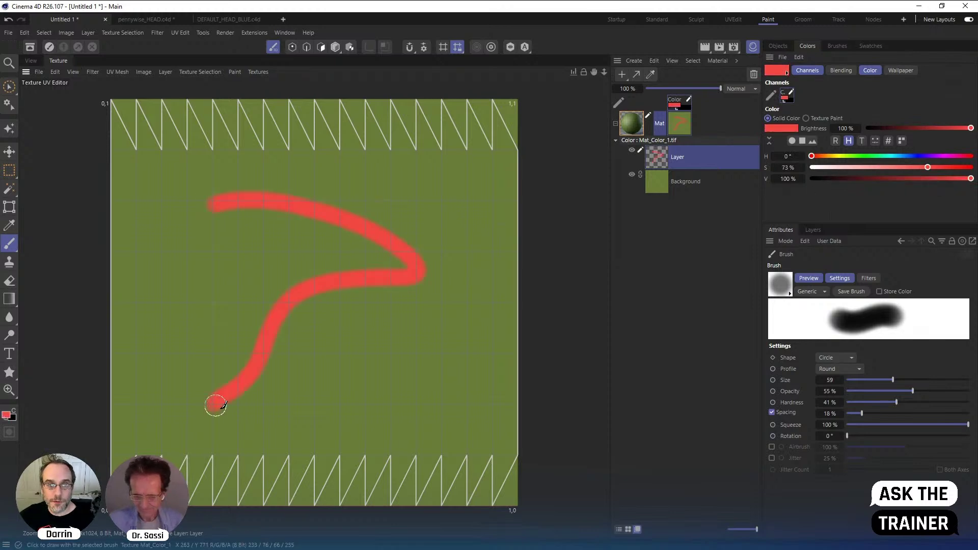
Show the painted side of the sphere close up in the 3D view, shaded without wireframe lines
left_click(32, 60)
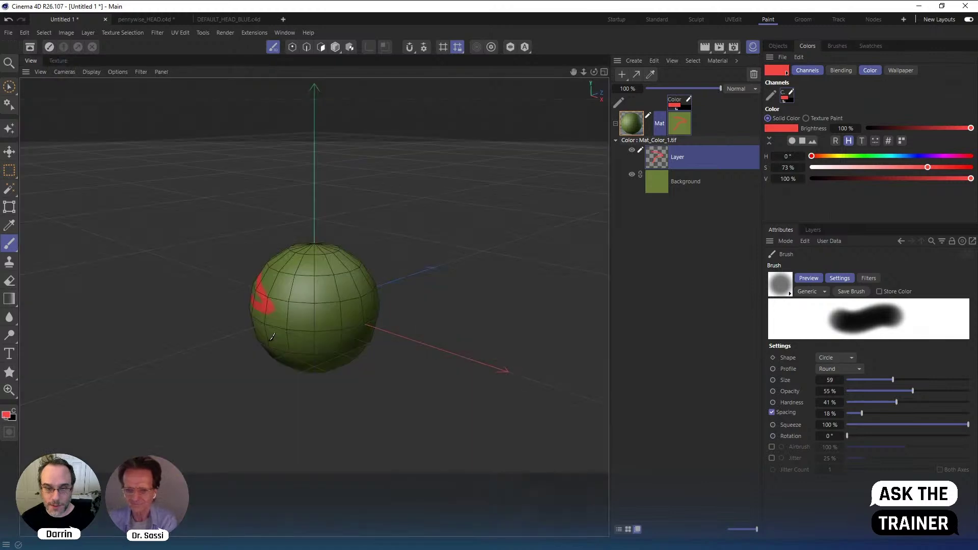
mouse_move(298, 281)
left_mouse_down("alt")
mouse_move(325, 352)
mouse_move(320, 374)
left_mouse_up("alt")
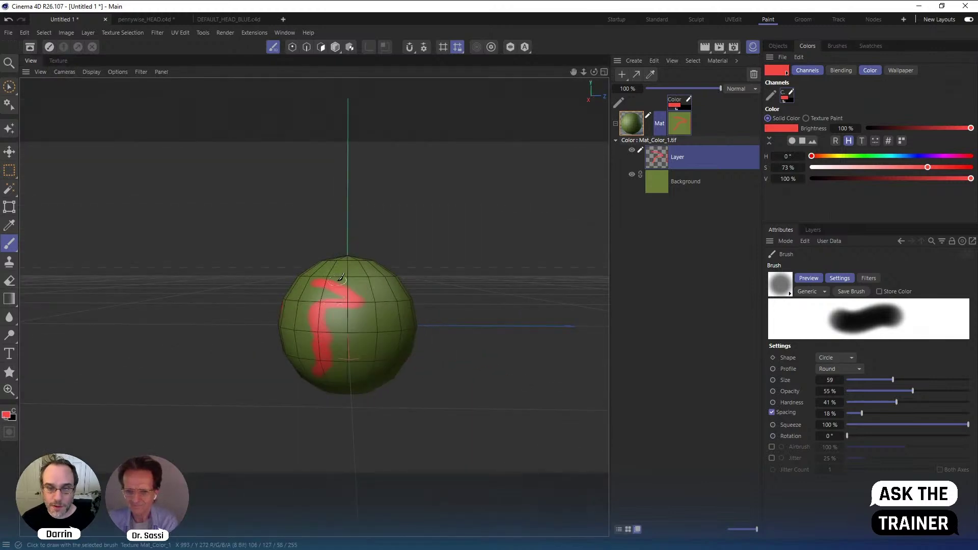
mouse_move(378, 291)
right_mouse_down("alt")
mouse_move(398, 269)
mouse_move(382, 278)
right_mouse_up("alt")
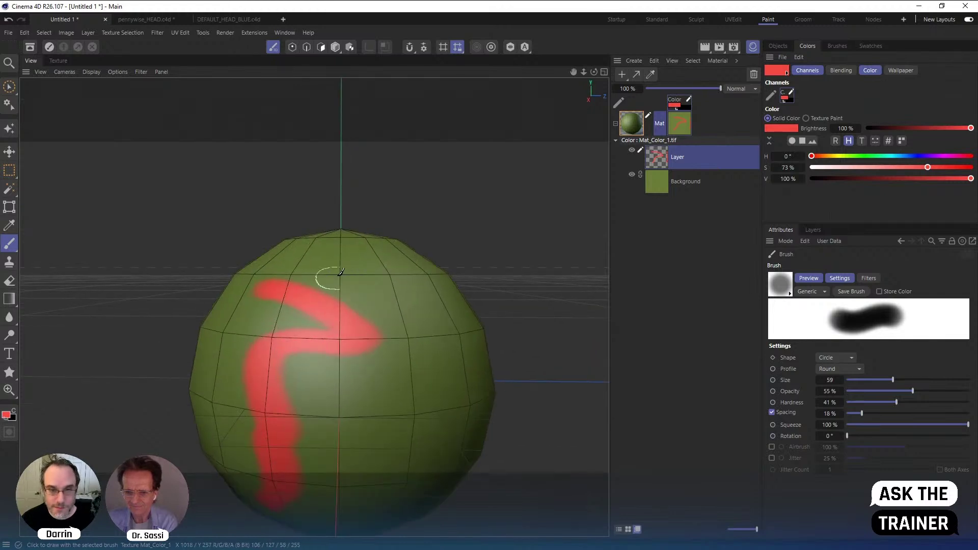
key("n")
key("a")
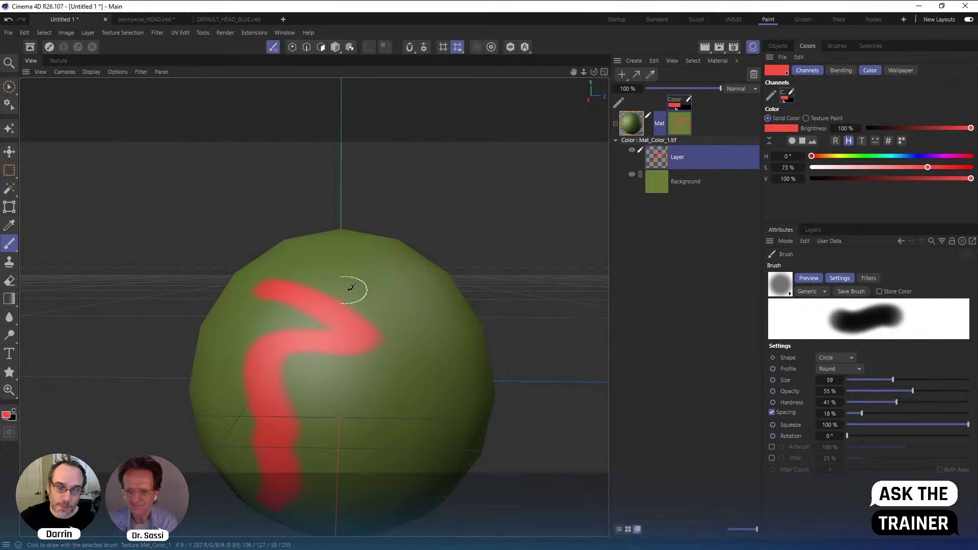
Try painting red strokes down the front of the sphere and undo them
left_click_drag(326, 258, 320, 450)
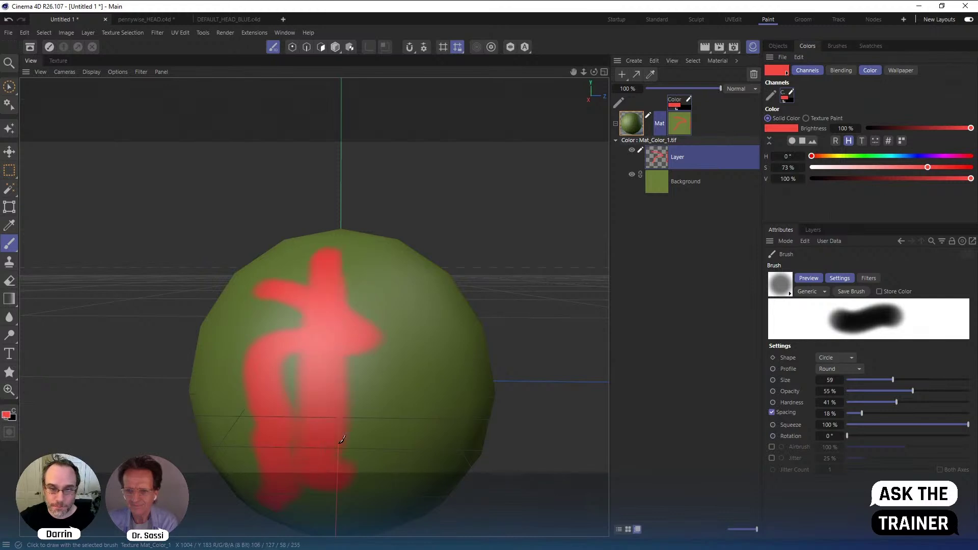
left_click_drag(349, 255, 358, 258)
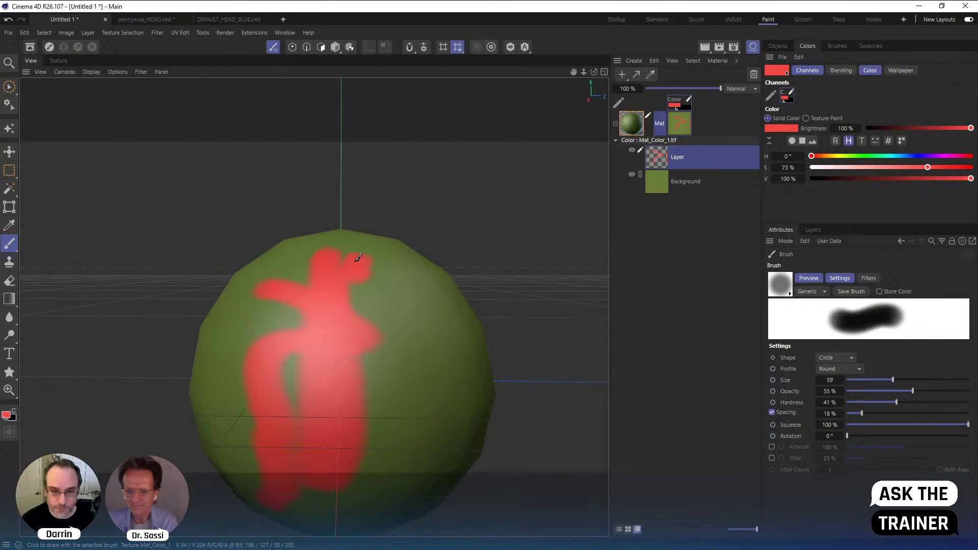
key("ctrl+z")
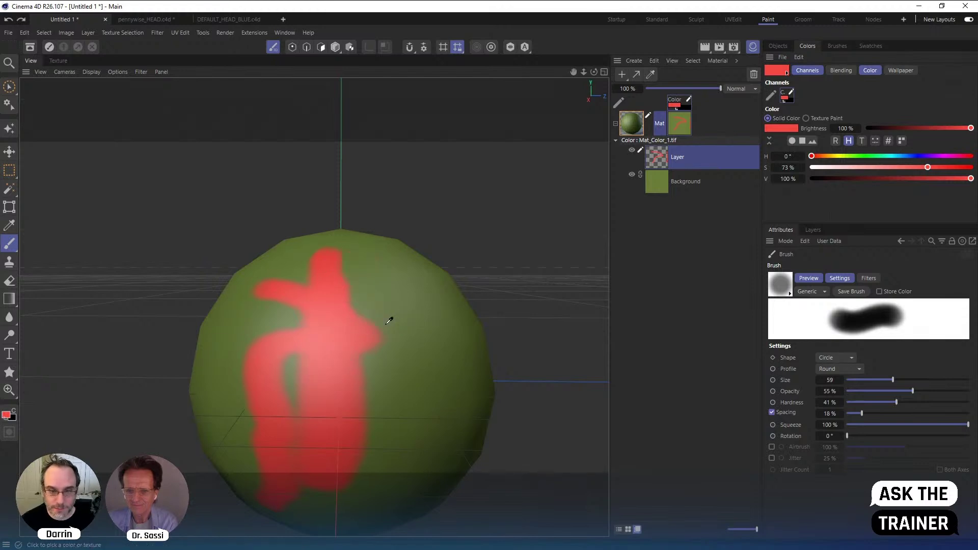
key("ctrl+z")
mouse_move(358, 263)
left_mouse_down()
mouse_move(352, 289)
mouse_move(358, 266)
left_mouse_up()
key("ctrl+z")
Reduce the brush size to 34, try it on the sphere, and undo all painted strokes
middle_click_drag(360, 272, 345, 270)
mouse_move(350, 283)
left_mouse_down()
mouse_move(353, 251)
mouse_move(351, 282)
left_mouse_up()
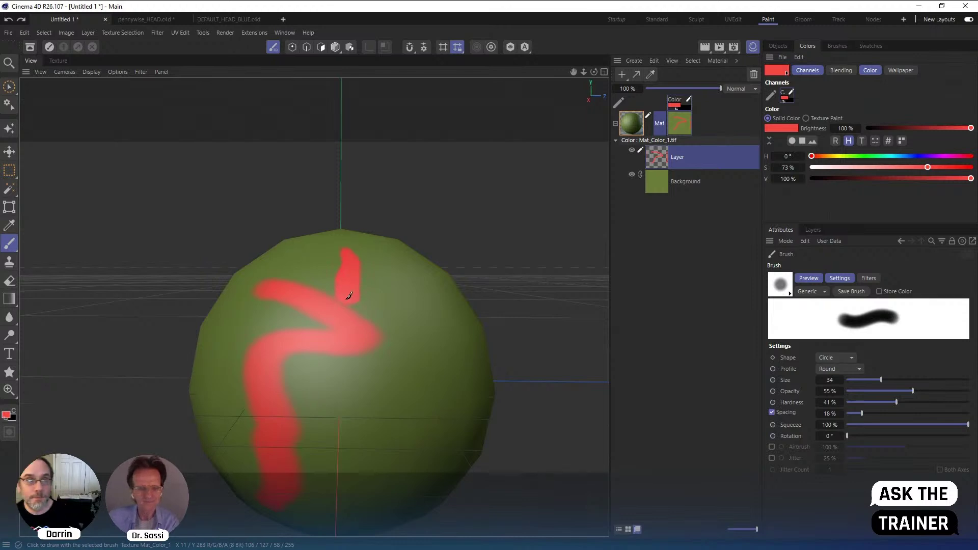
key("ctrl+z")
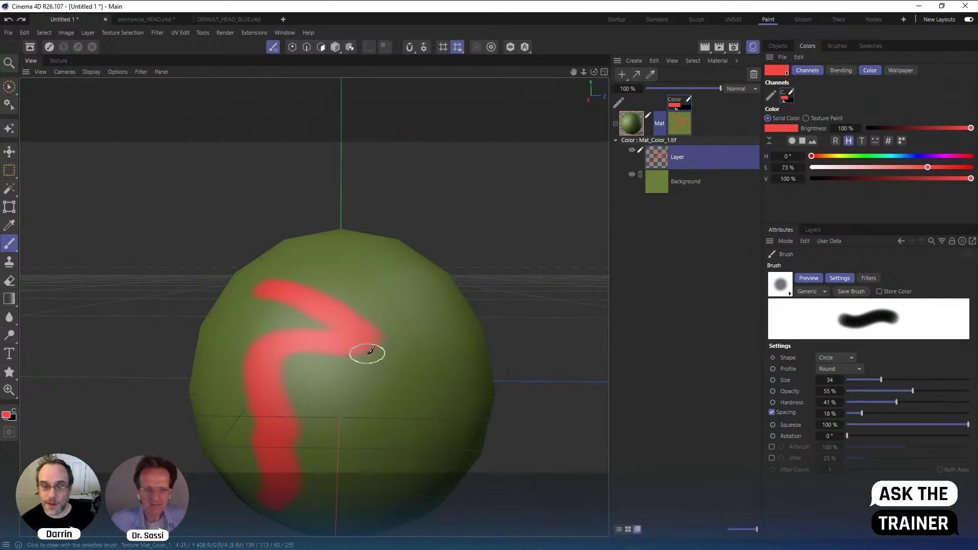
key("ctrl+z")
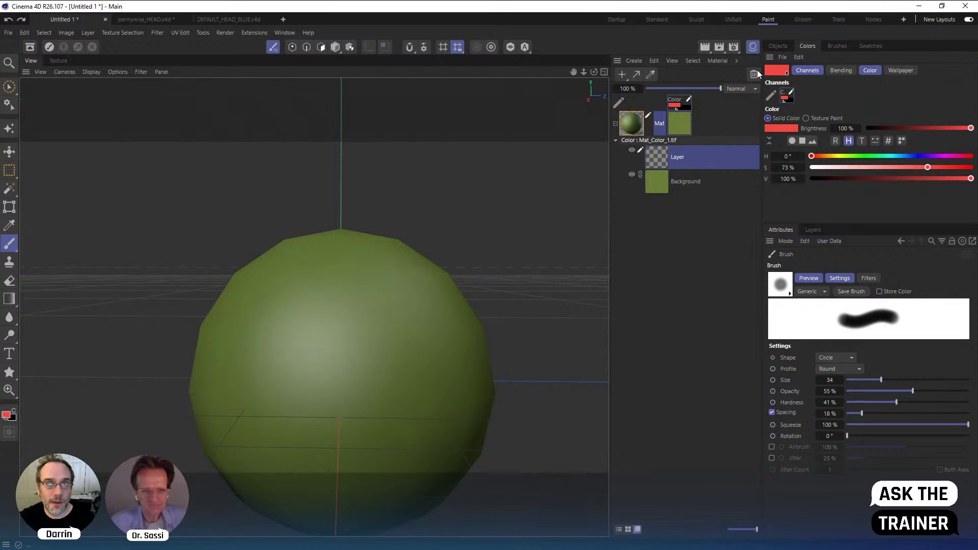
Start the BodyPaint 3D Setup Wizard and process by materials, including Mat and leaving out Background Mat
left_click(778, 46)
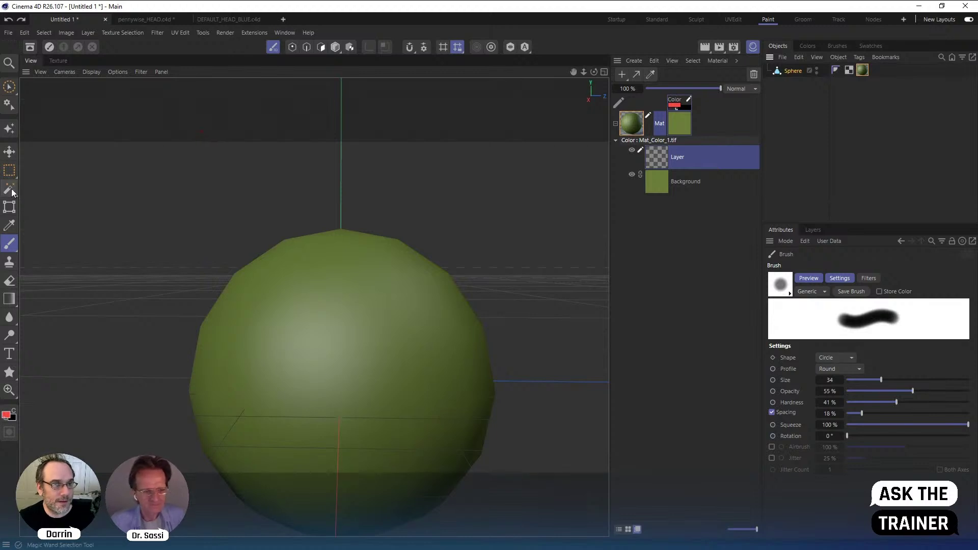
left_click(11, 131)
left_click_drag(82, 41, 294, 127)
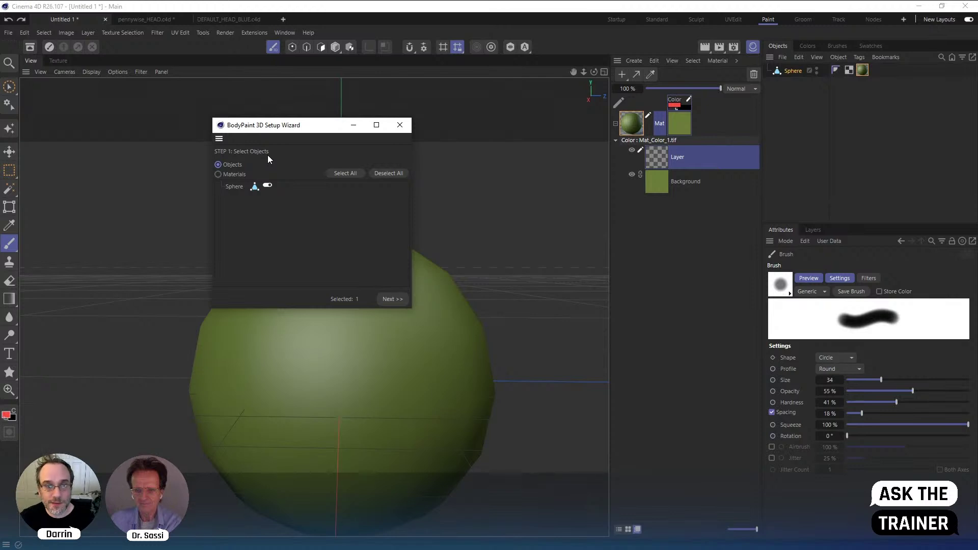
left_click(218, 174)
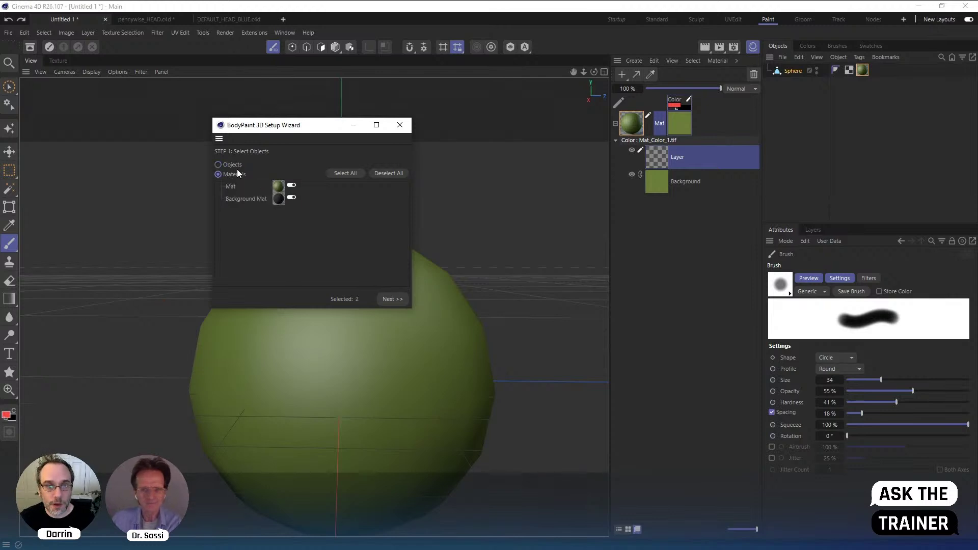
left_click(218, 165)
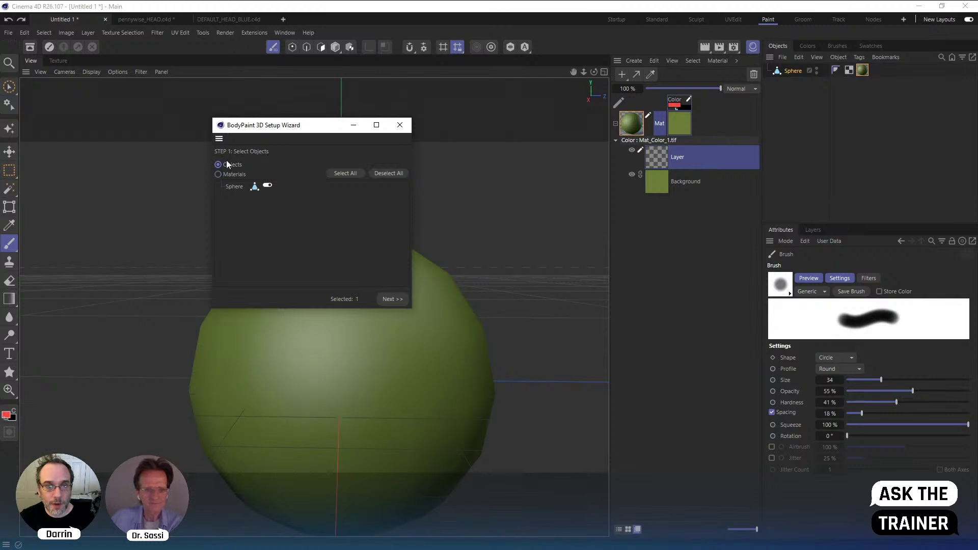
left_click(237, 186)
left_click(218, 174)
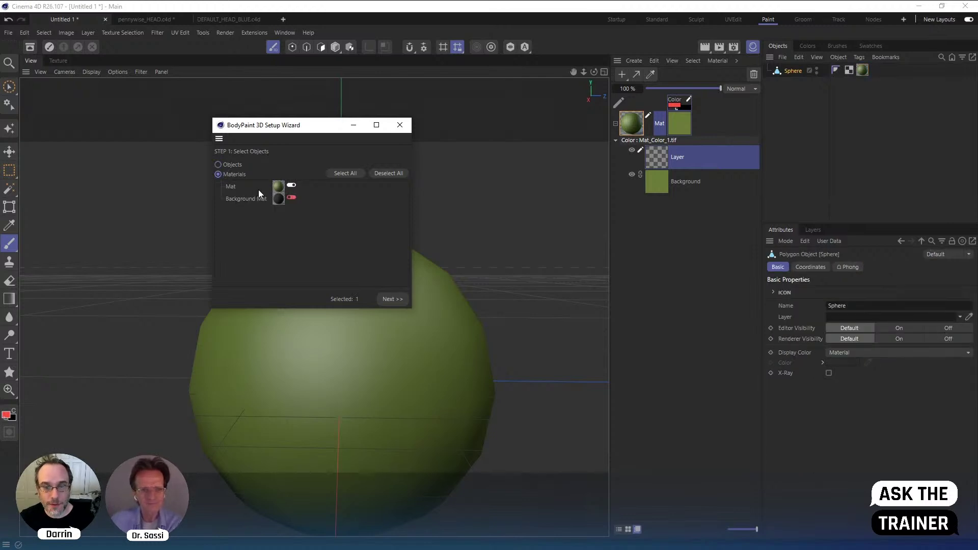
left_click(391, 300)
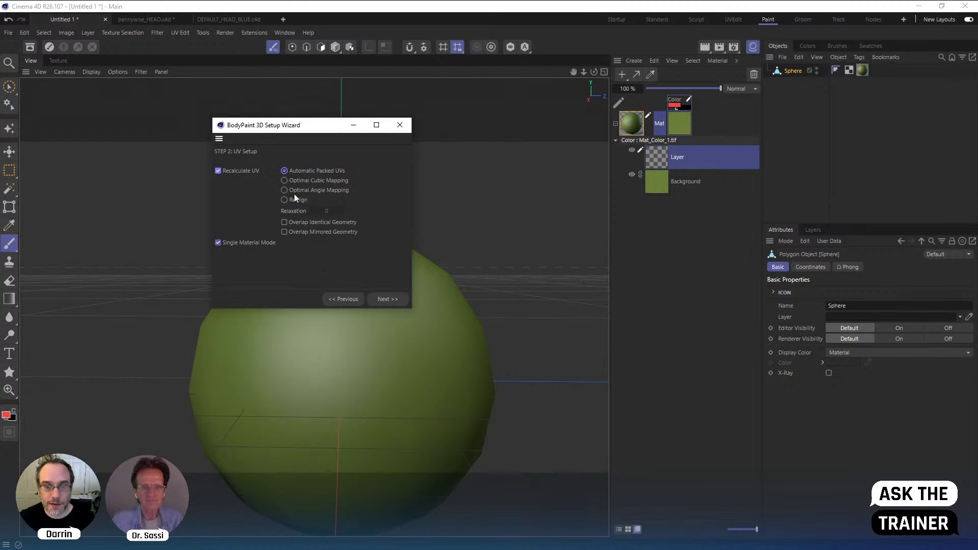
Accept Automatic Packed UVs, add the Bump channel, and set the Color channel's fill to purple (RGB 128, 65, 128)
left_click(384, 299)
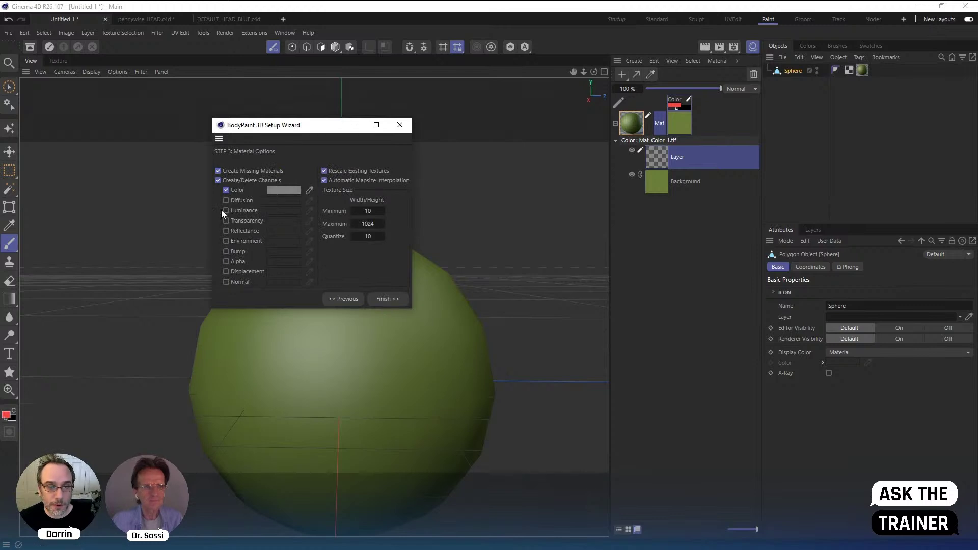
left_click(226, 251)
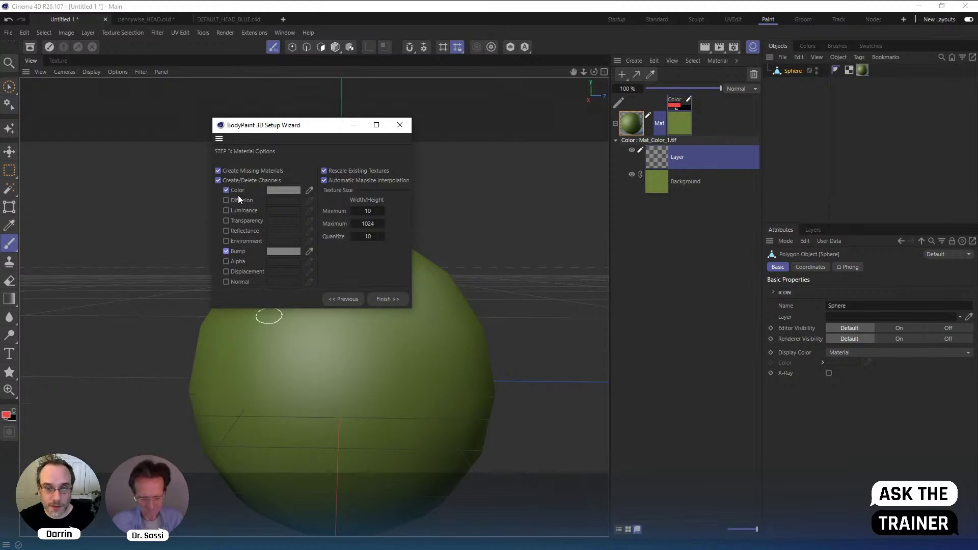
left_click(288, 190)
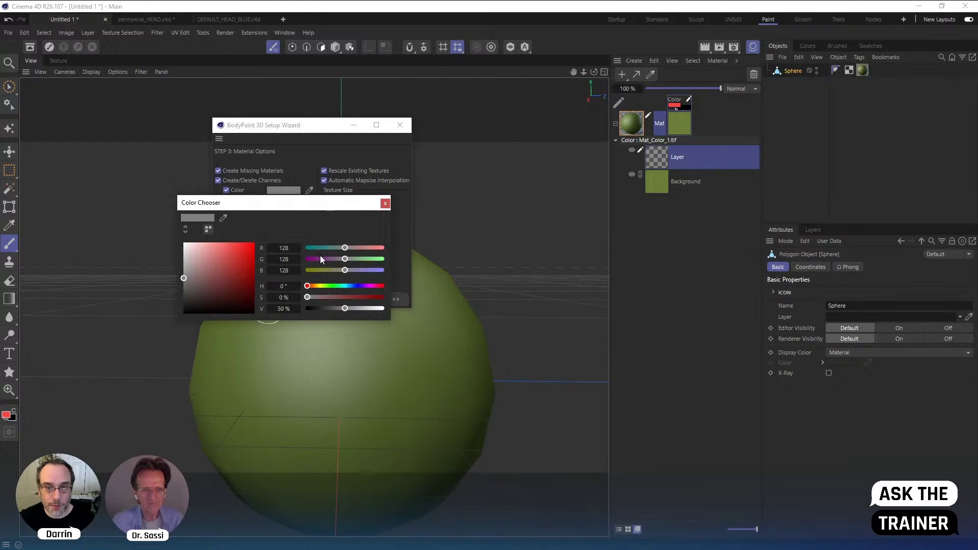
left_click_drag(321, 258, 326, 259)
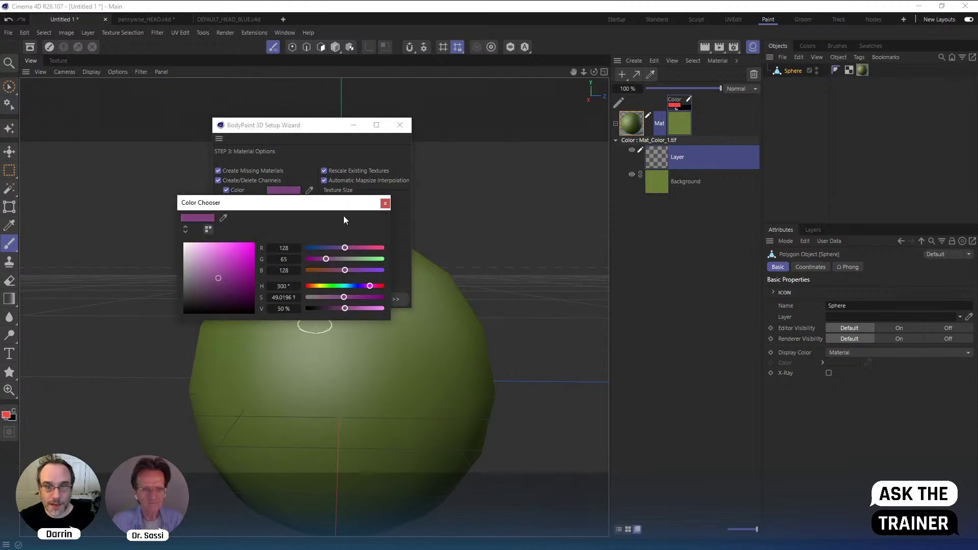
left_click(385, 203)
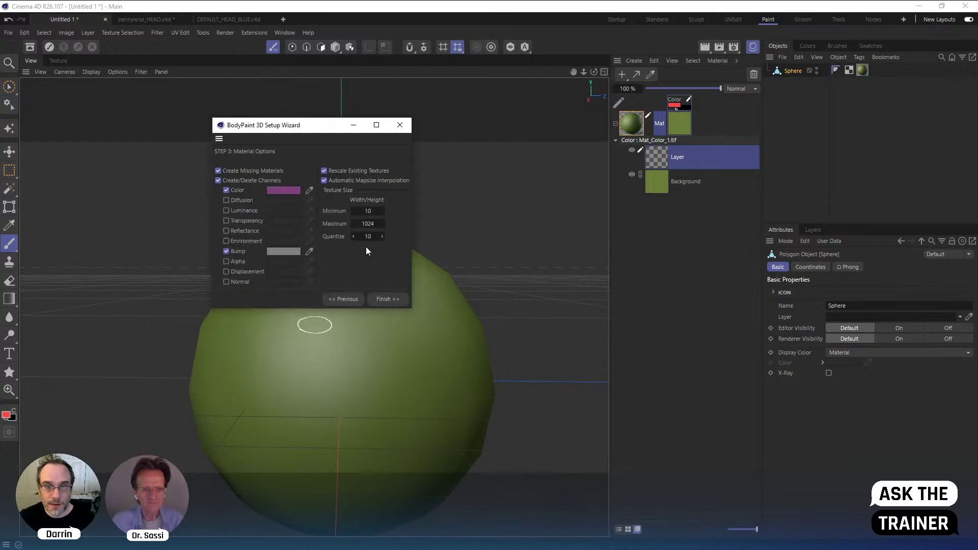
Disable Automatic Mapsize Interpolation to use a fixed 1024 x 1024 texture size, and finish and close the setup wizard
left_click(366, 211)
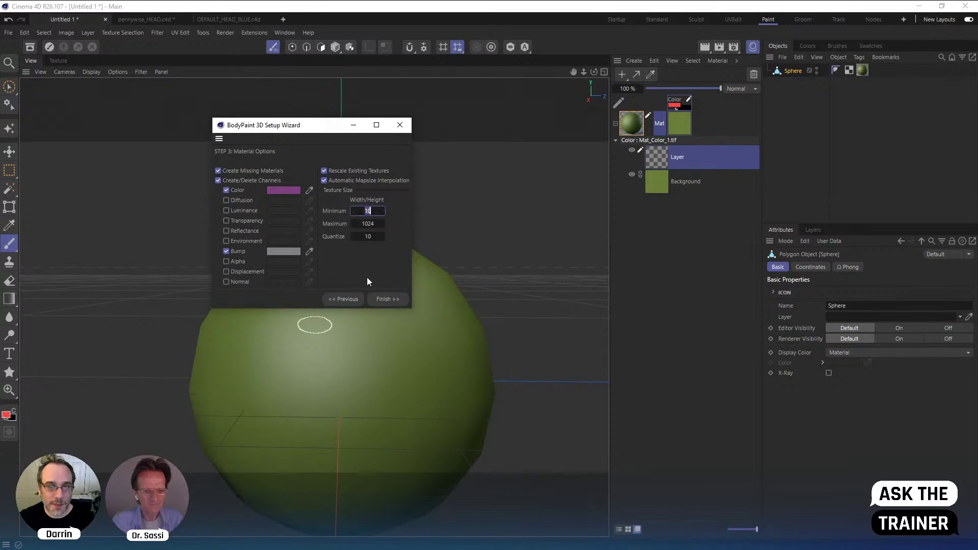
left_click(324, 180)
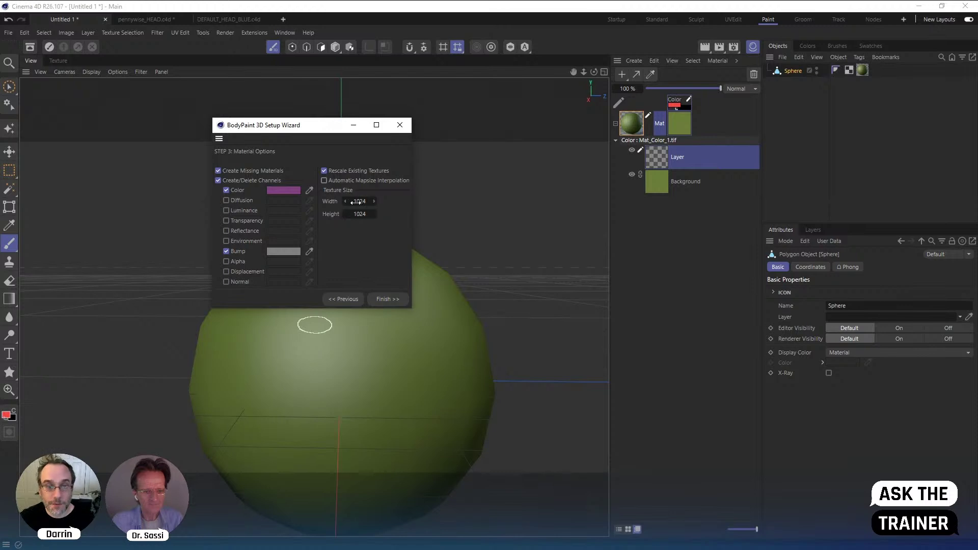
left_click(324, 180)
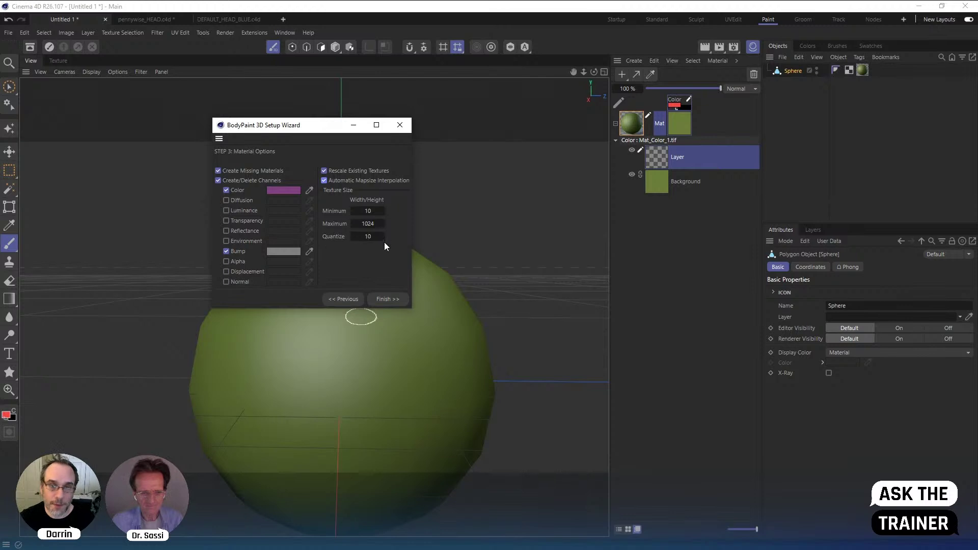
left_click(324, 181)
left_click(386, 300)
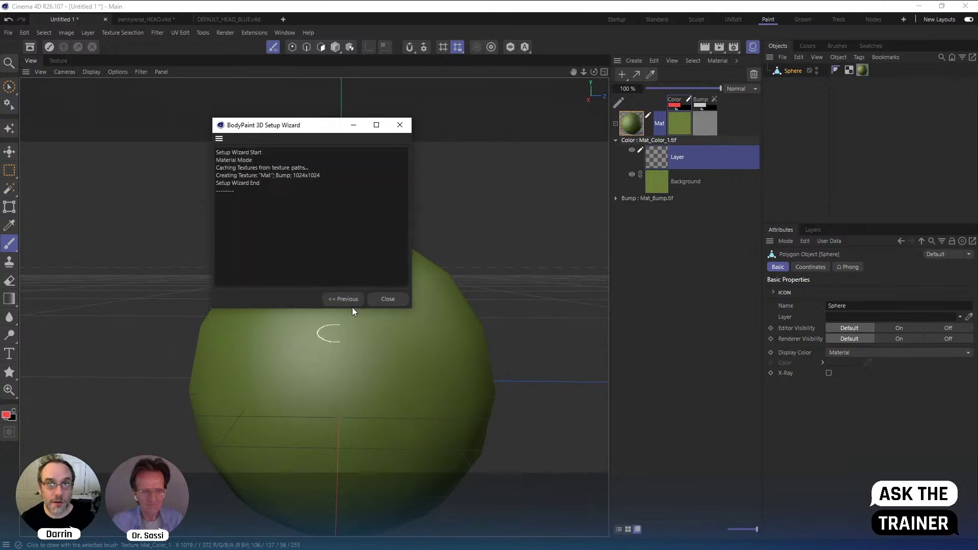
left_click(389, 299)
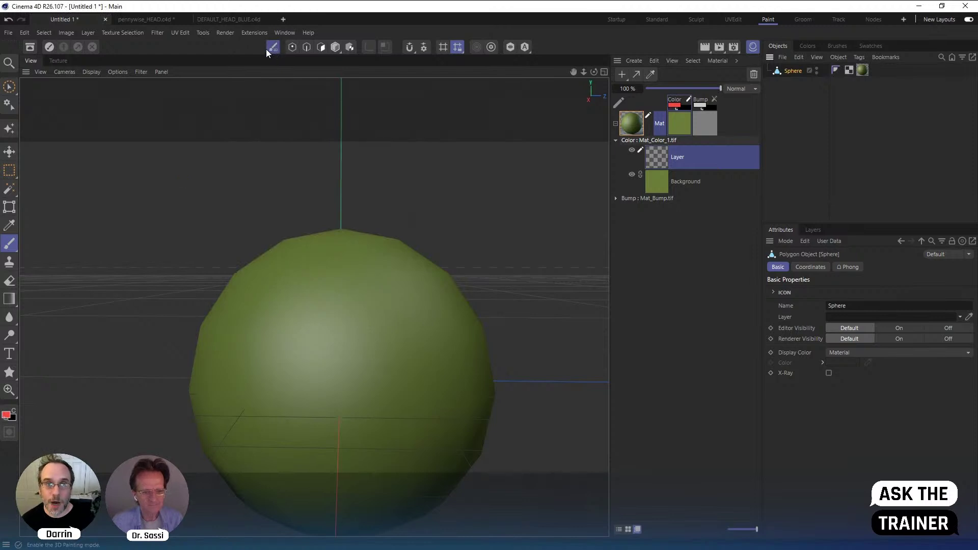
Switch through the component modes, return to 3D painting mode, and paint two wavy red vertical strokes down the front of the sphere
left_click(336, 47)
left_click(291, 47)
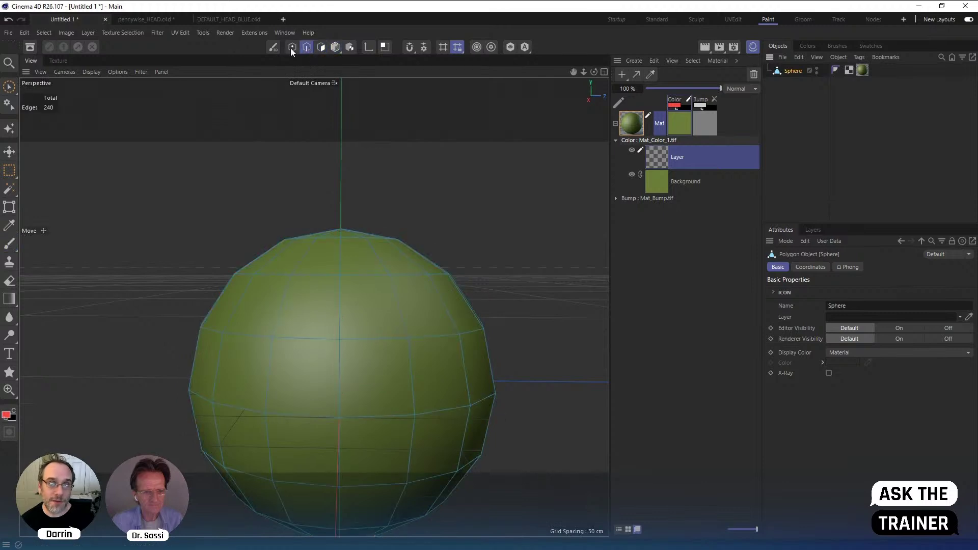
left_click(274, 48)
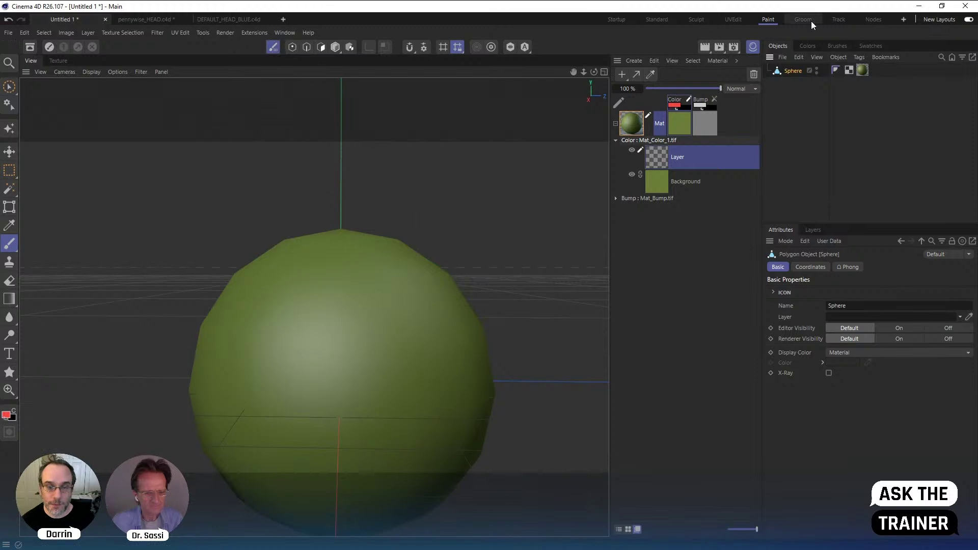
mouse_move(300, 264)
left_mouse_down()
mouse_move(321, 279)
mouse_move(288, 360)
mouse_move(275, 432)
left_mouse_up()
left_click_drag(371, 267, 381, 428)
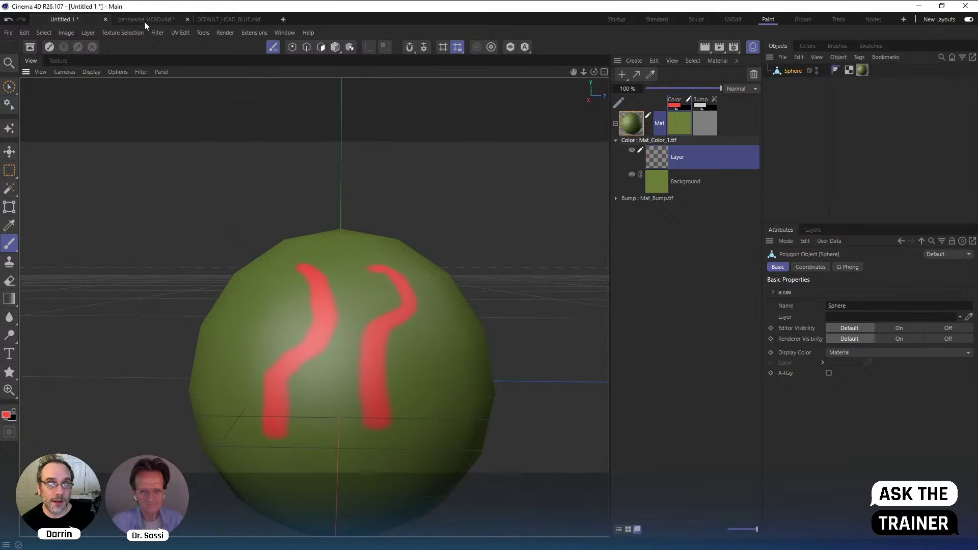
Switch to the DEFAULT_HEAD_BLUE.c4d document and load the textures of the BLUE material for painting
left_click(161, 18)
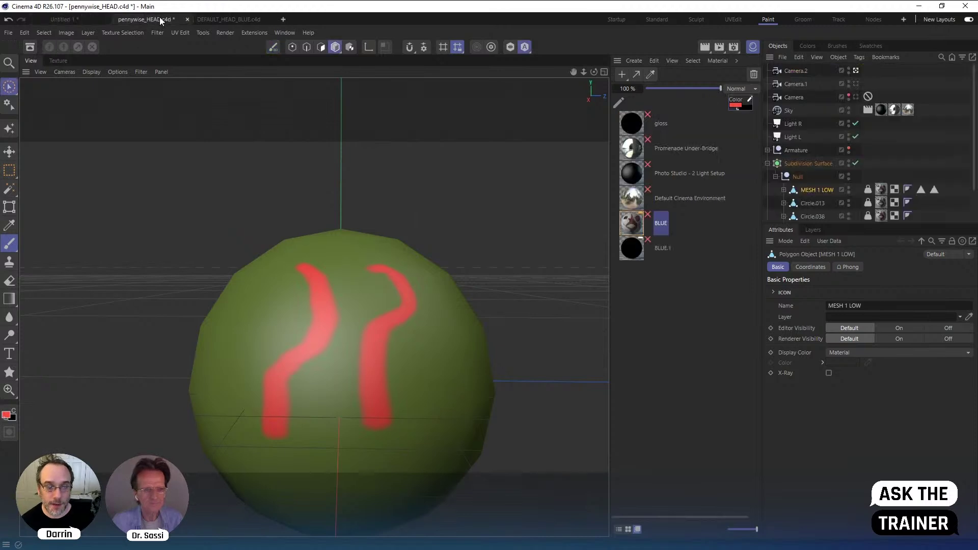
left_click(224, 20)
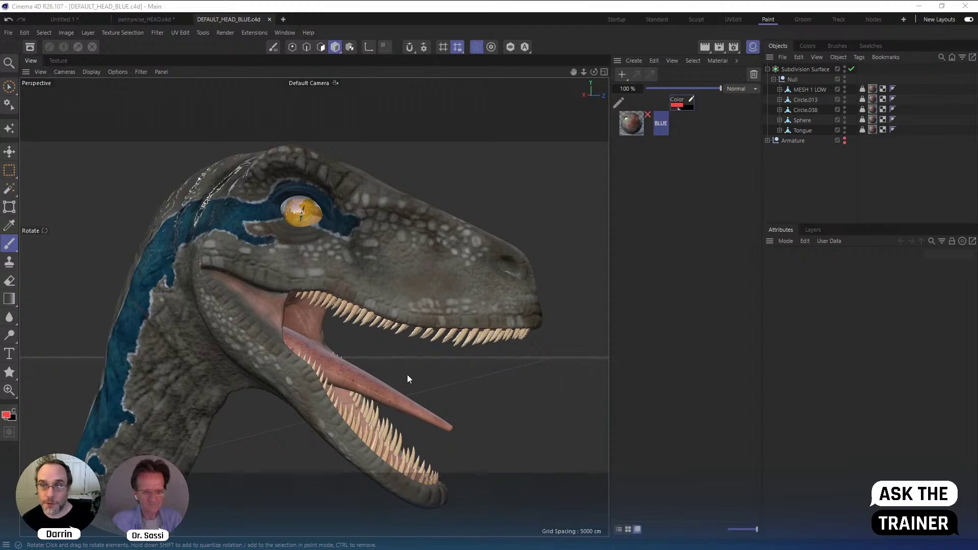
right_click(633, 122)
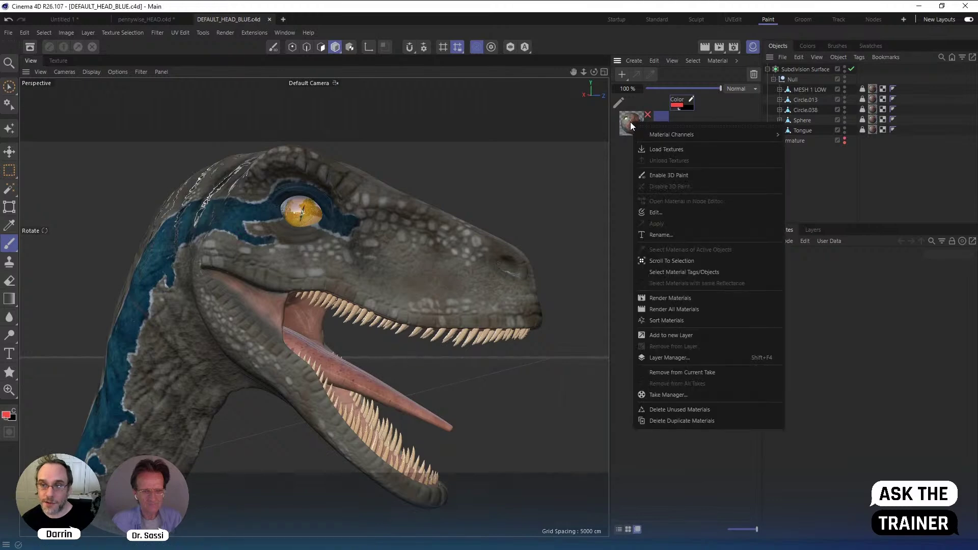
left_click(646, 148)
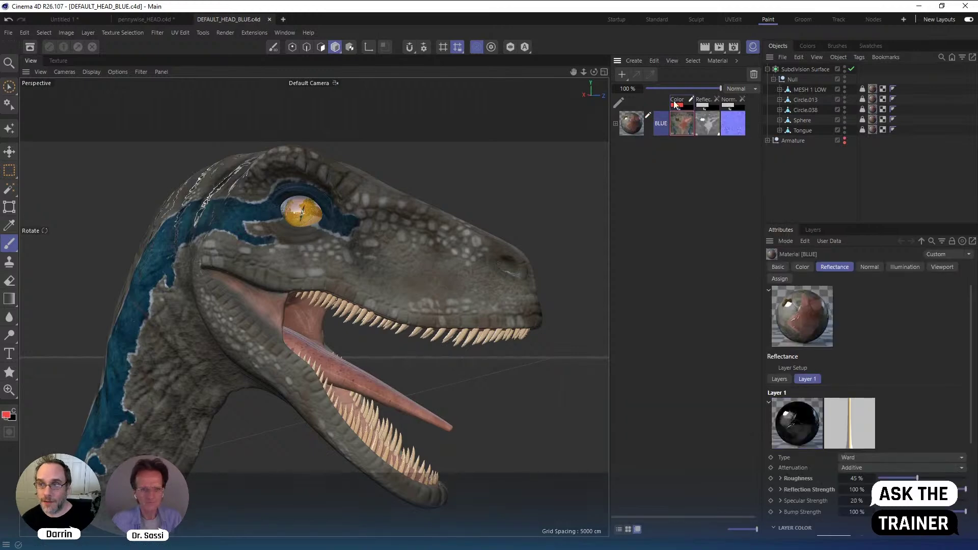
Expand the BLUE material's texture list and cycle the active paint channel through Reflectance and Normal, ending on Color
left_click(704, 101)
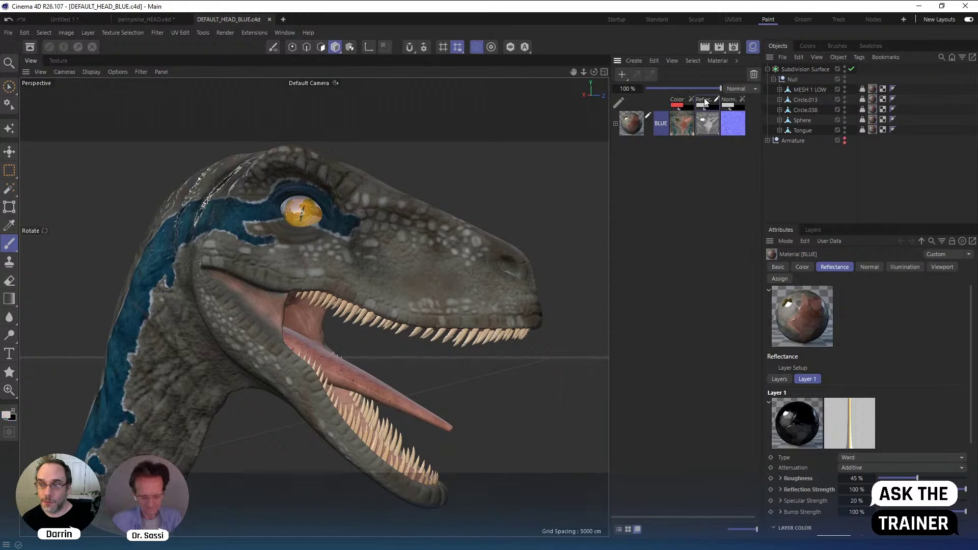
left_click(707, 127)
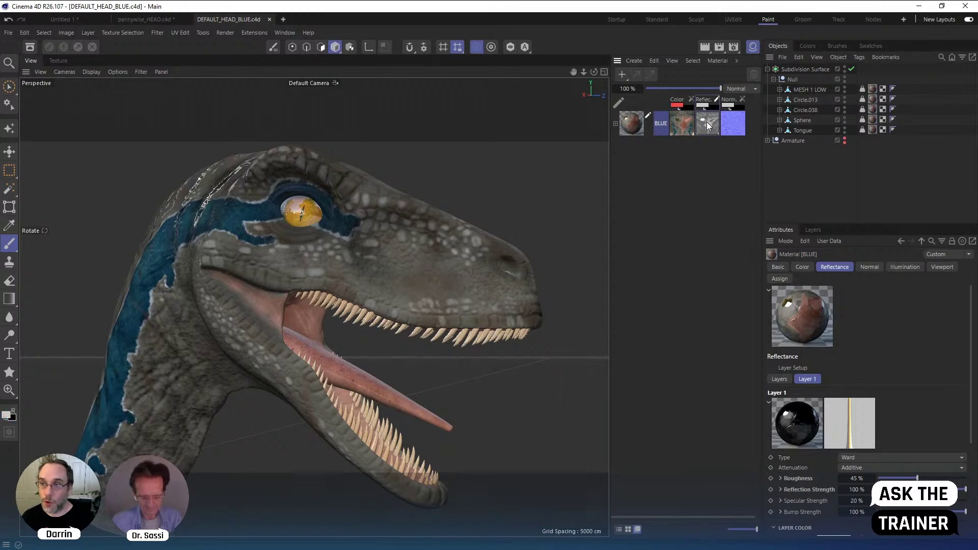
left_click(734, 122)
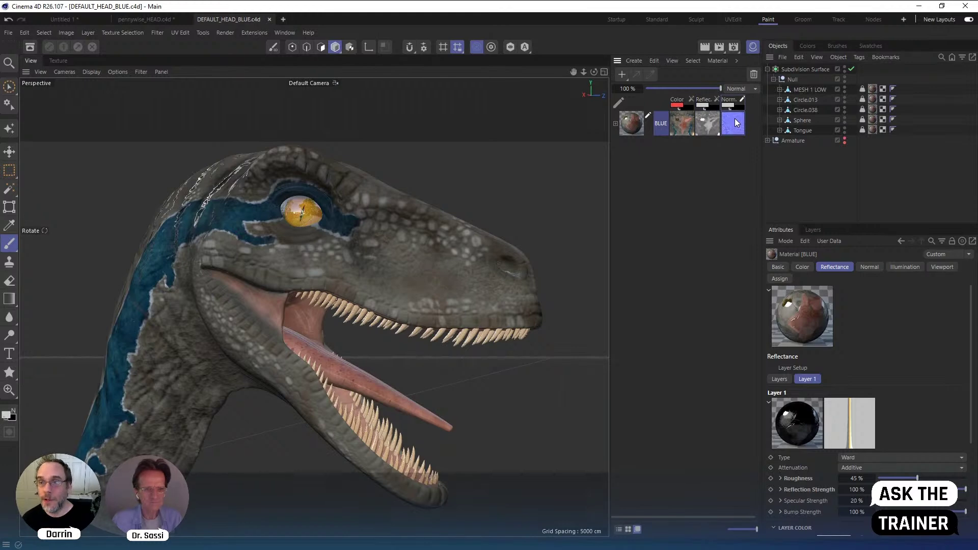
left_click(614, 123)
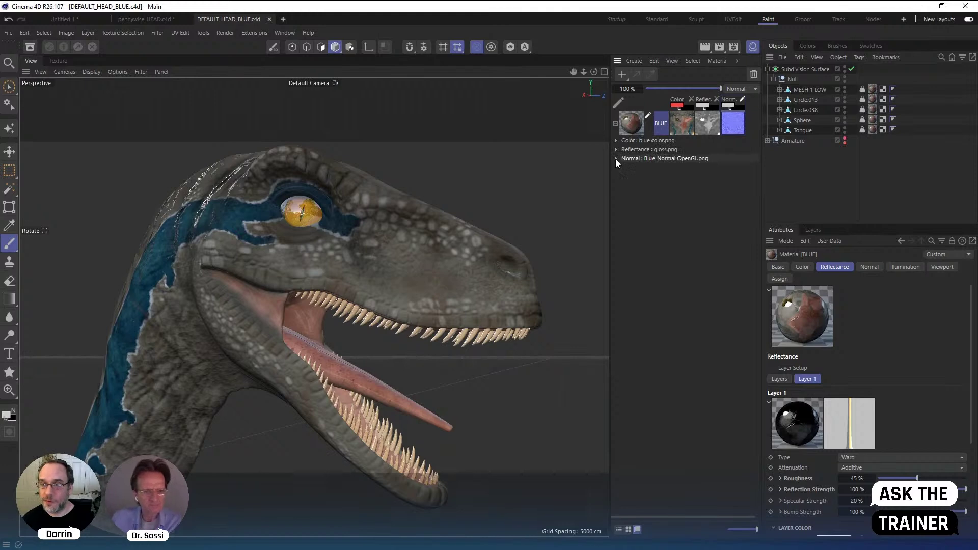
left_click(634, 149)
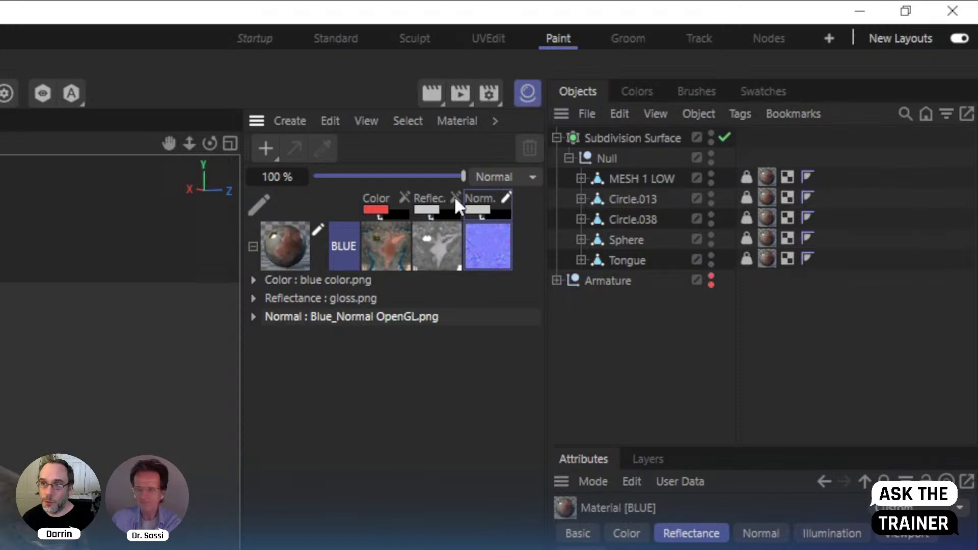
left_click(436, 209)
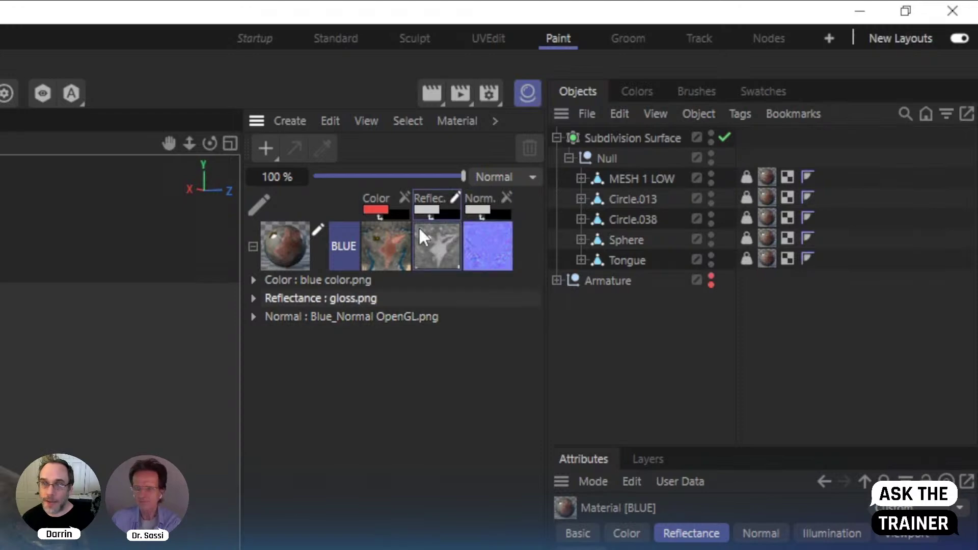
left_click(389, 195)
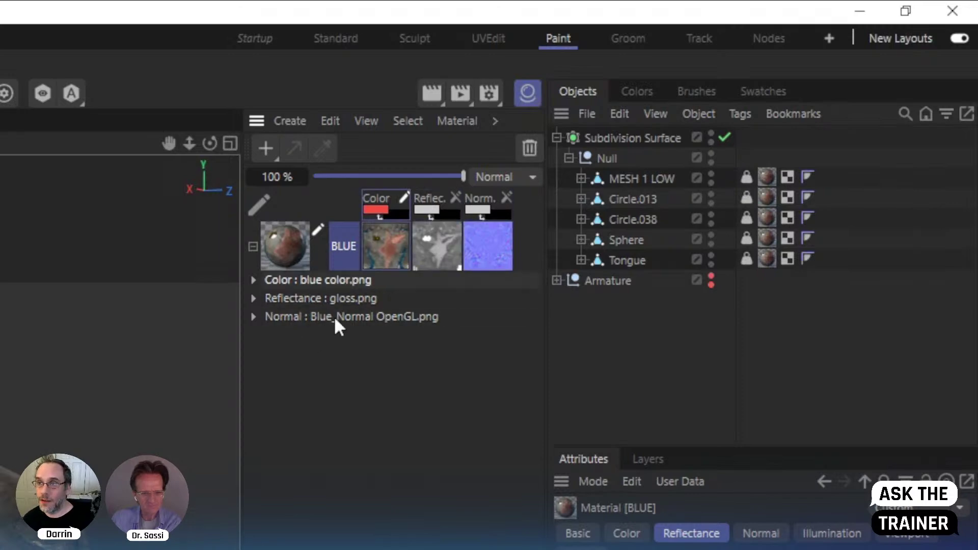
Show the paint color settings and switch their active channel through Reflectance and Normal, returning to Color
left_click(638, 93)
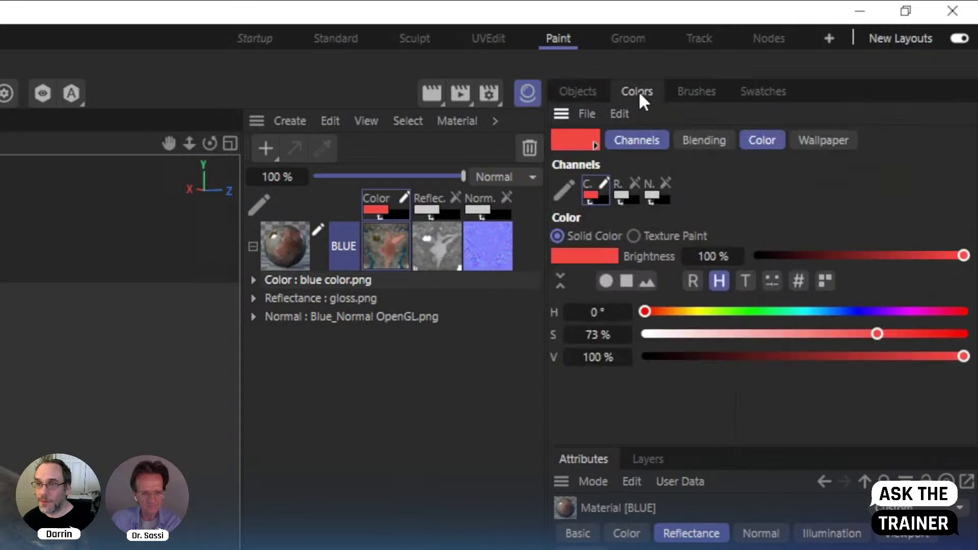
left_click(631, 190)
left_click(654, 189)
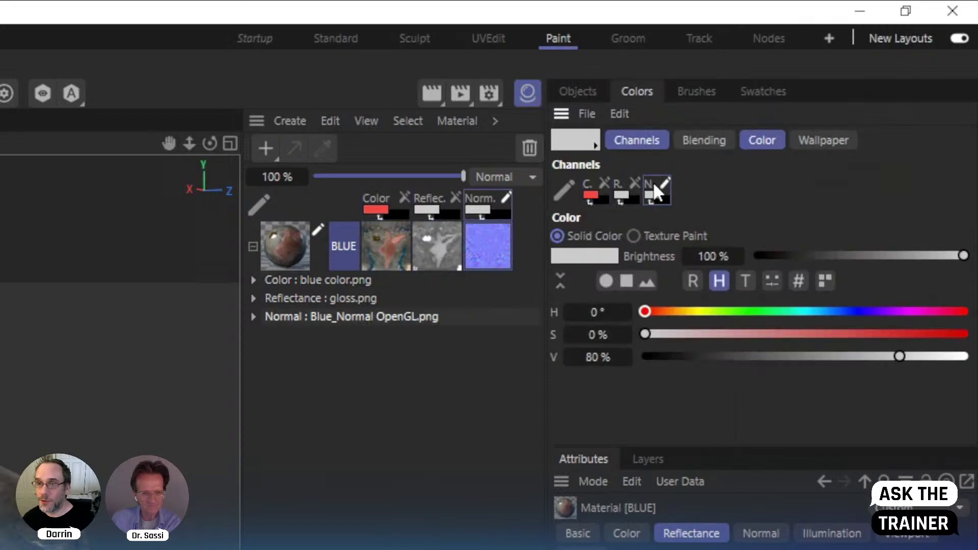
left_click(597, 188)
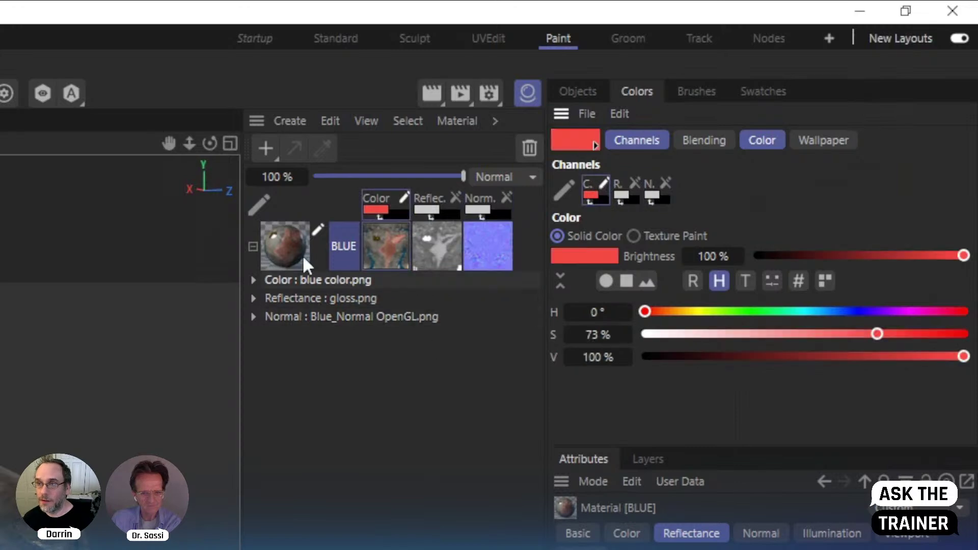
Add a new empty layer above the background of the Reflectance texture gloss.png
left_click(319, 299)
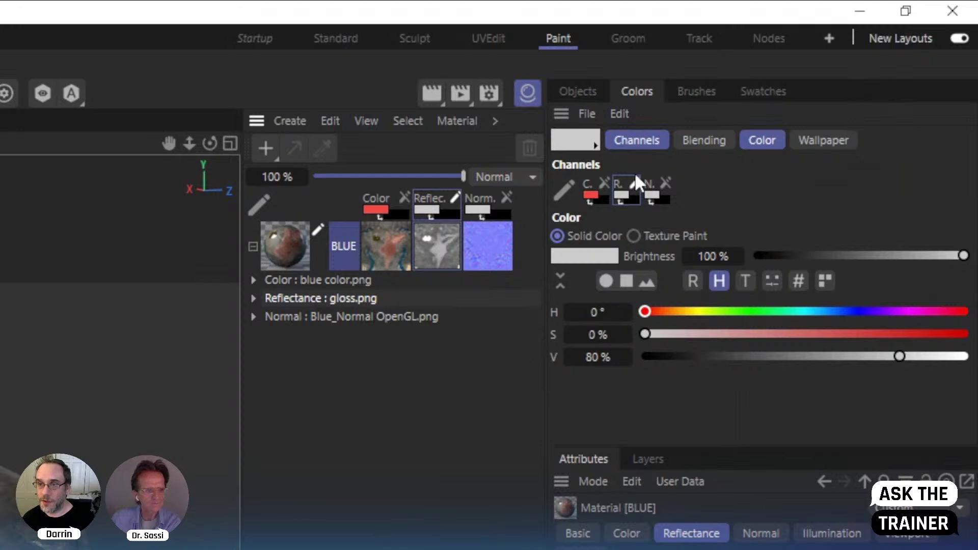
left_click(255, 299)
right_click(363, 351)
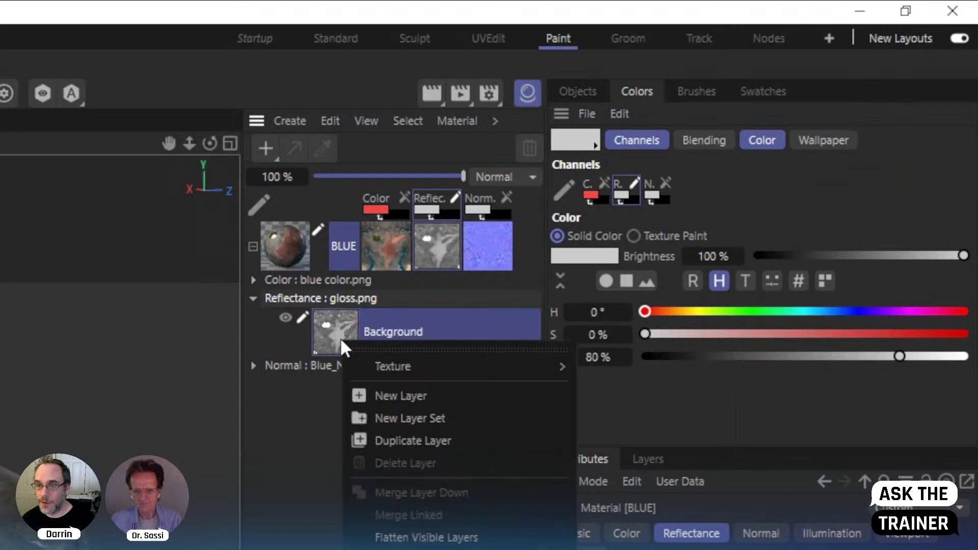
left_click(379, 396)
Expand the Normal texture Blue_Normal OpenGL.png to its background layer and disable the Normal channel in the BLUE material
left_click(253, 416)
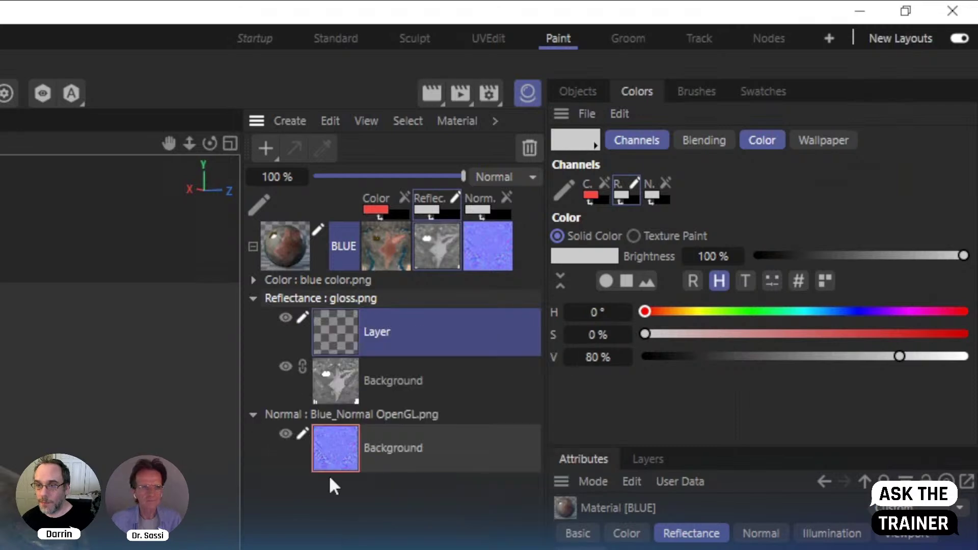
right_click(346, 449)
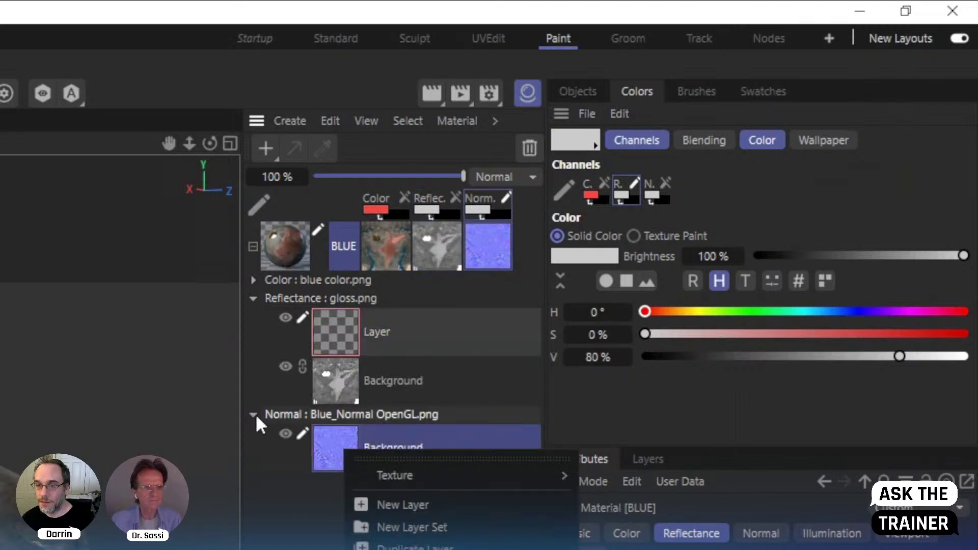
left_click(301, 431)
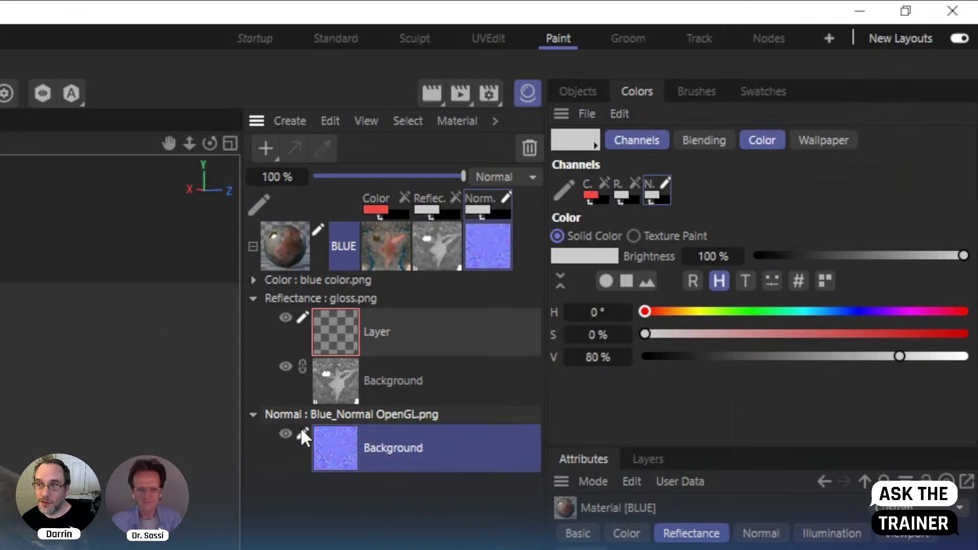
right_click(286, 246)
mouse_move(351, 275)
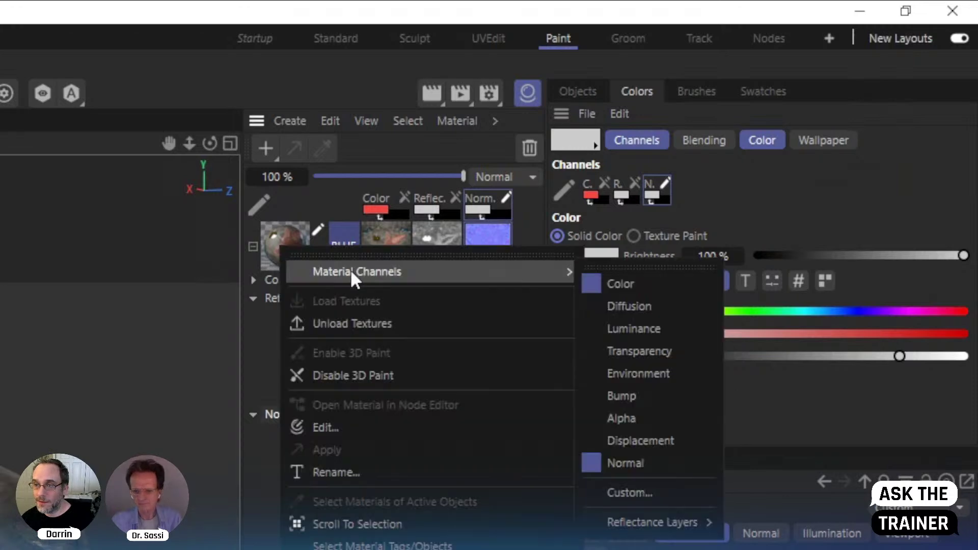
left_click(615, 461)
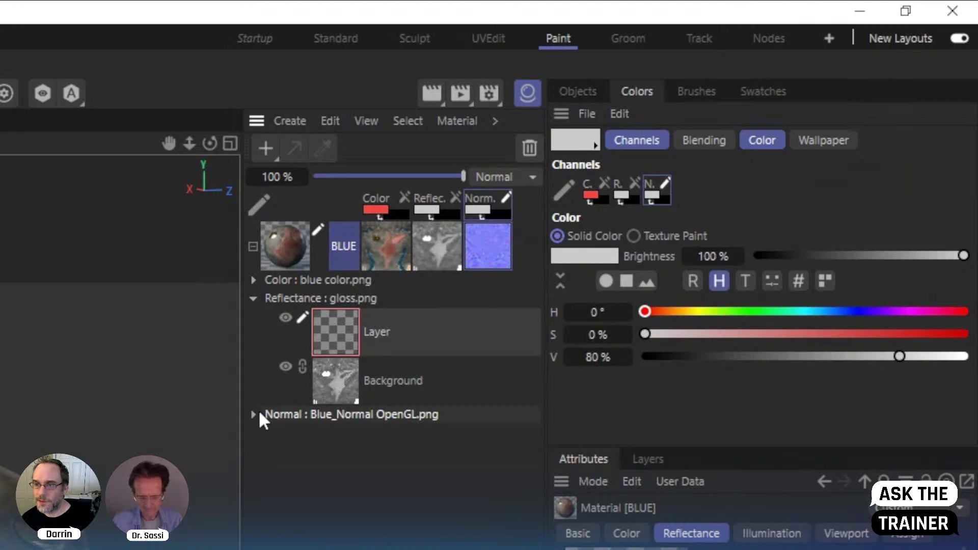
Check the BLUE material's enabled channels, the Normal texture's layer options, and the Reflectance and Normal paint channels
right_click(281, 238)
mouse_move(316, 265)
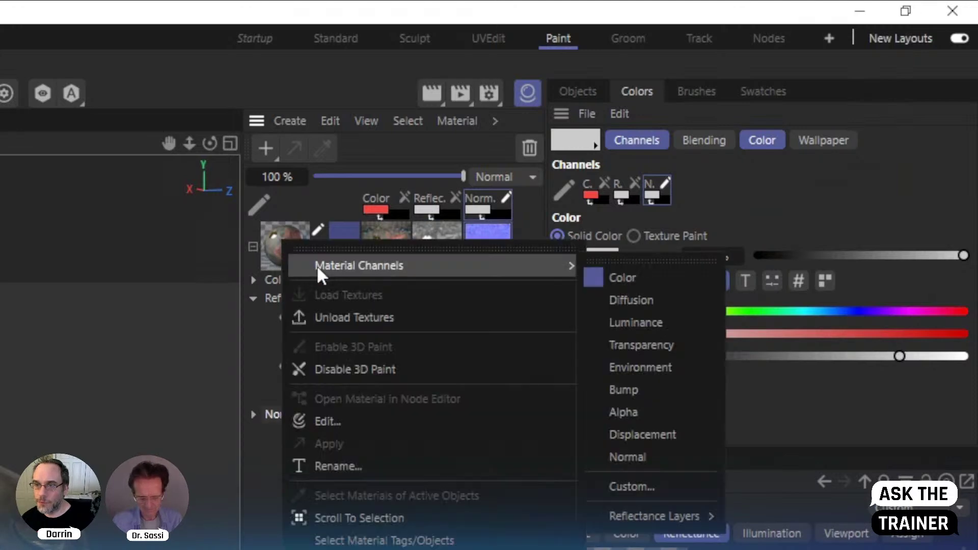
left_click(264, 234)
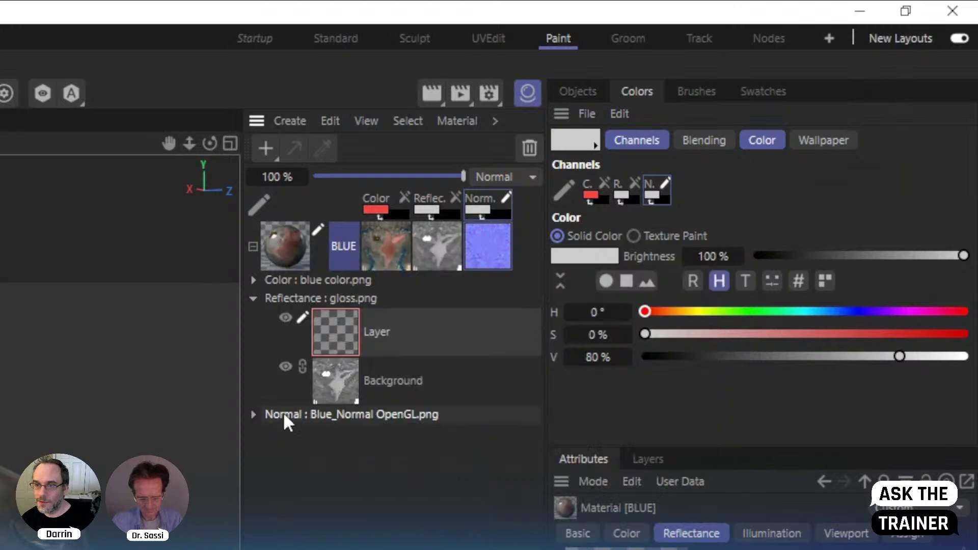
left_click(253, 414)
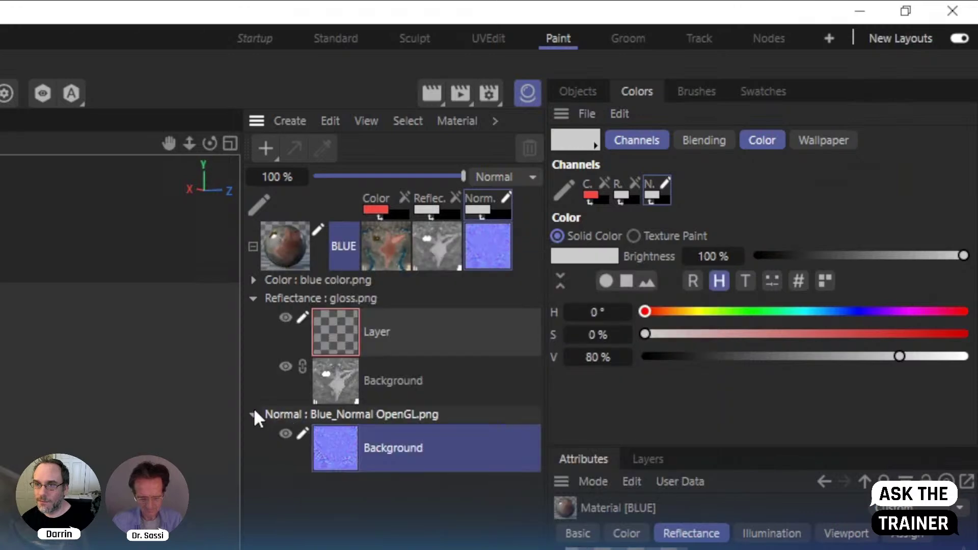
right_click(332, 442)
left_click(274, 248)
right_click(274, 249)
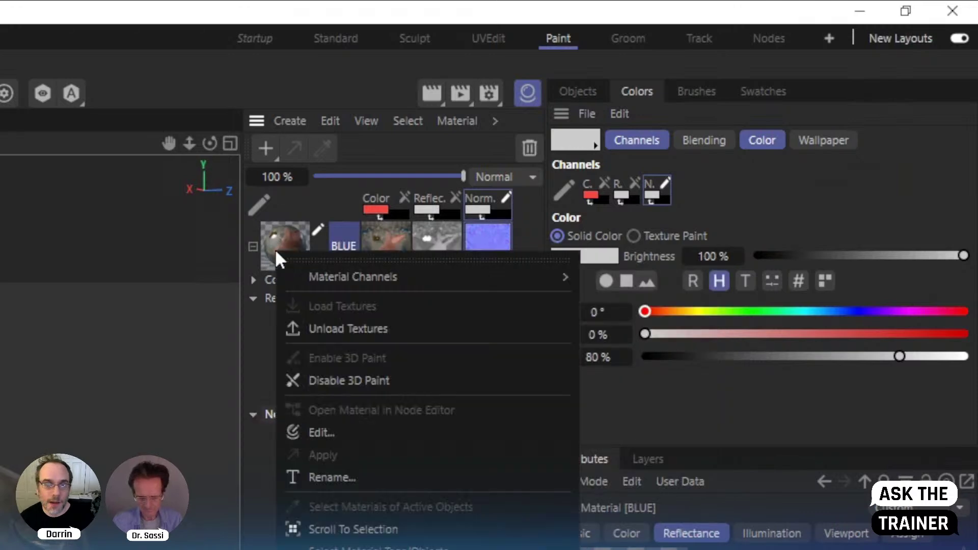
left_click(273, 326)
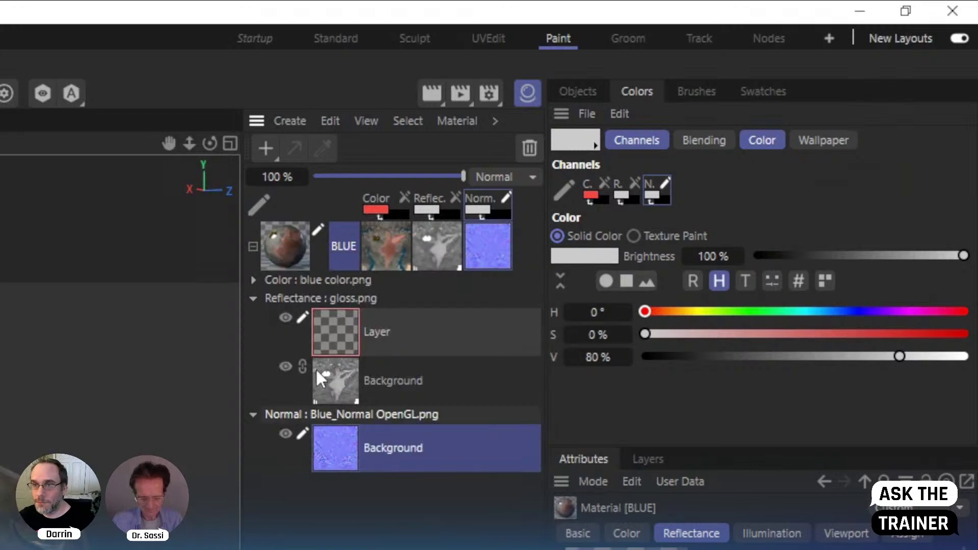
left_click(432, 193)
left_click(489, 198)
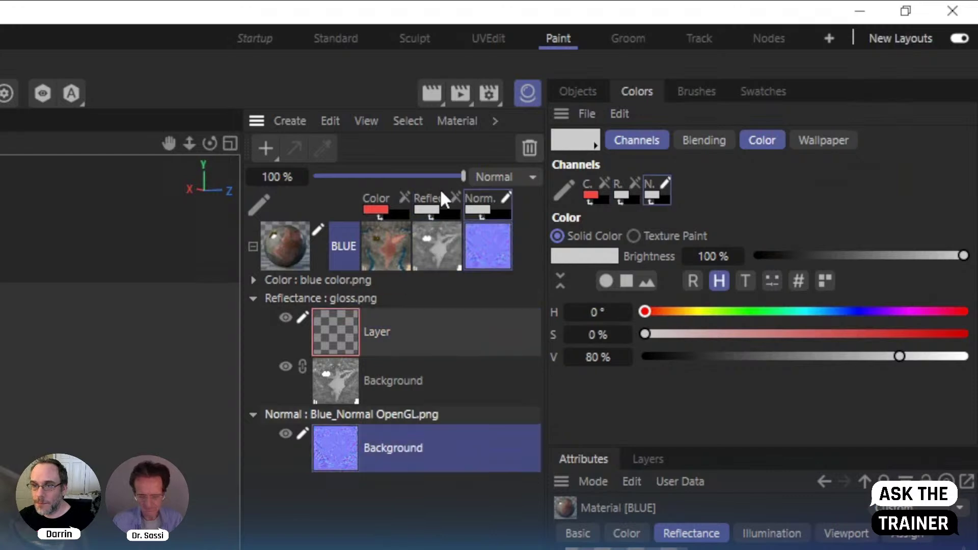
Unload the BLUE material's textures and load them again
right_click(292, 245)
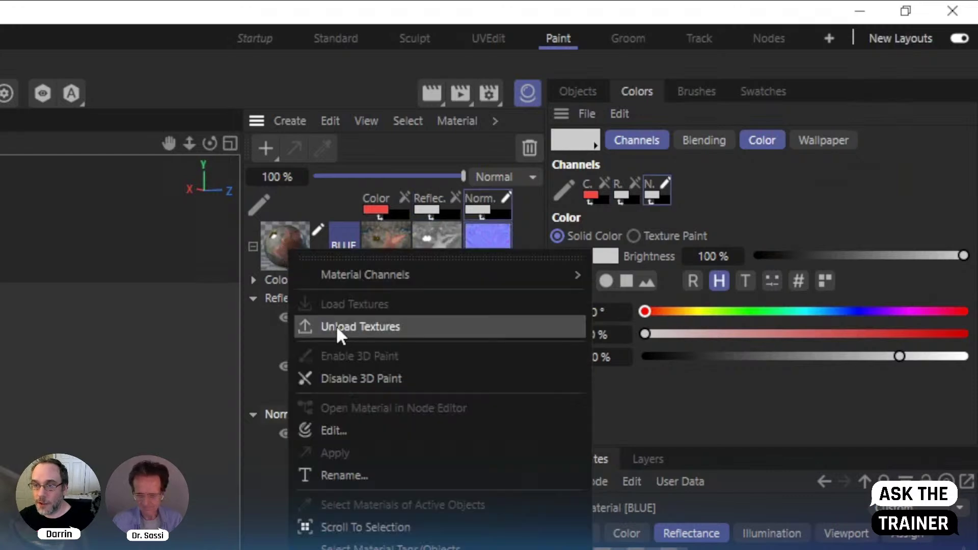
left_click(311, 328)
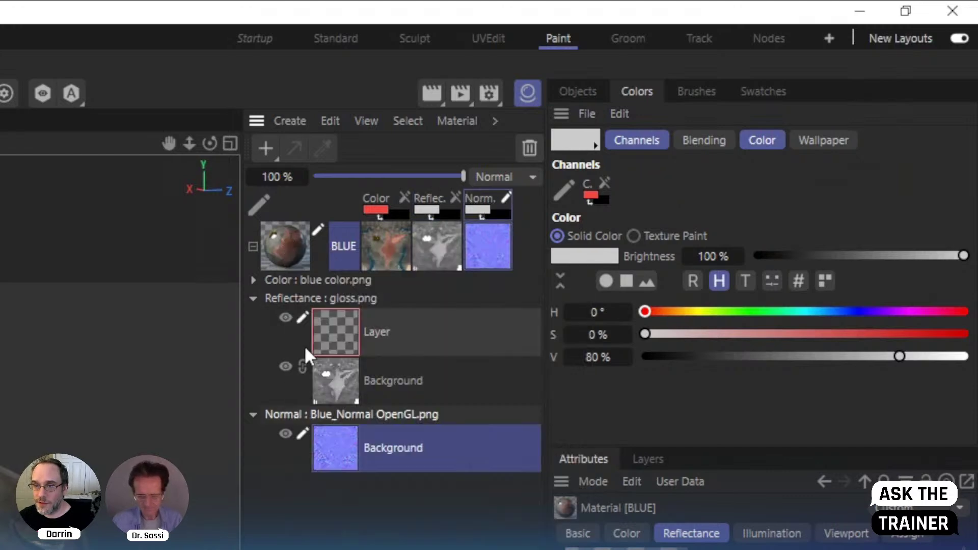
right_click(281, 247)
left_click(310, 300)
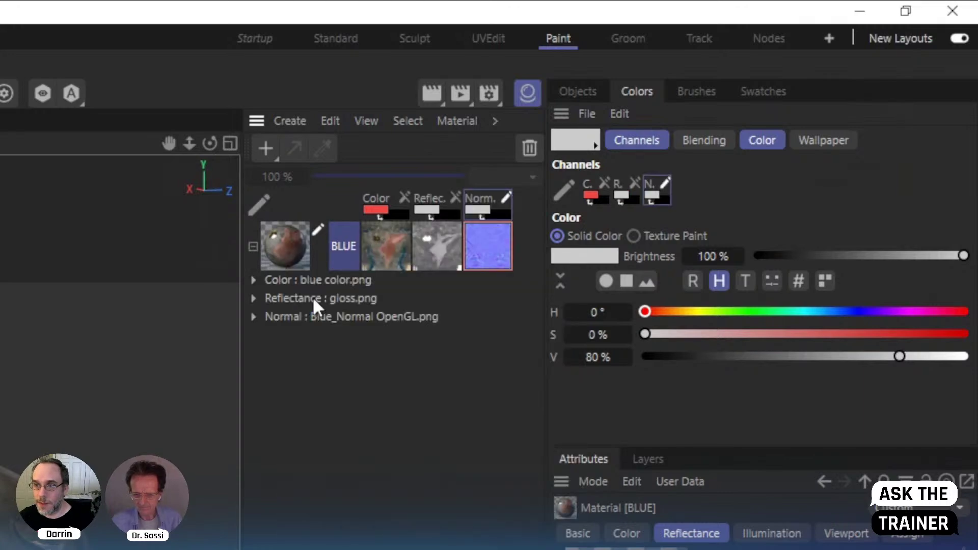
Make Color the active paint channel and try to re-enable the Normal channel in the BLUE material
left_click(402, 252)
right_click(275, 244)
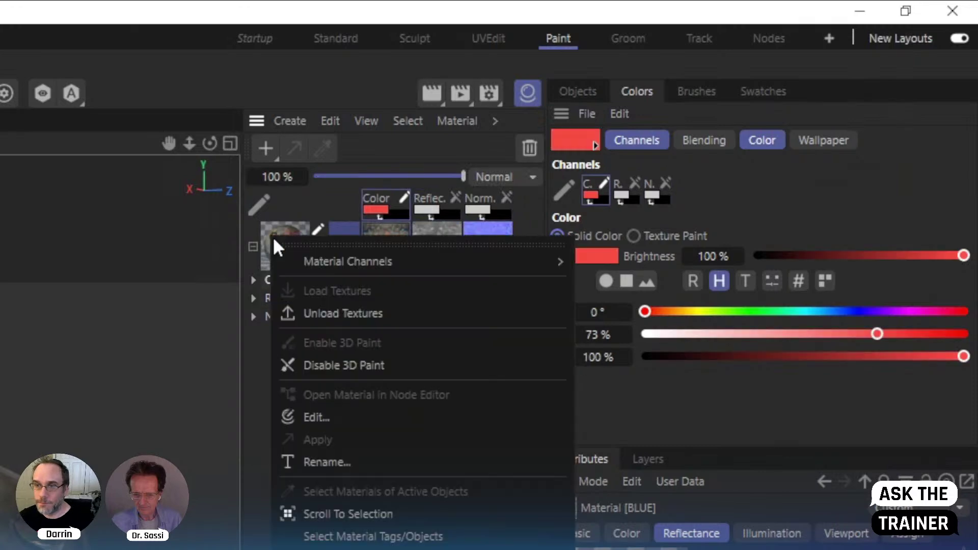
mouse_move(339, 262)
left_click(647, 467)
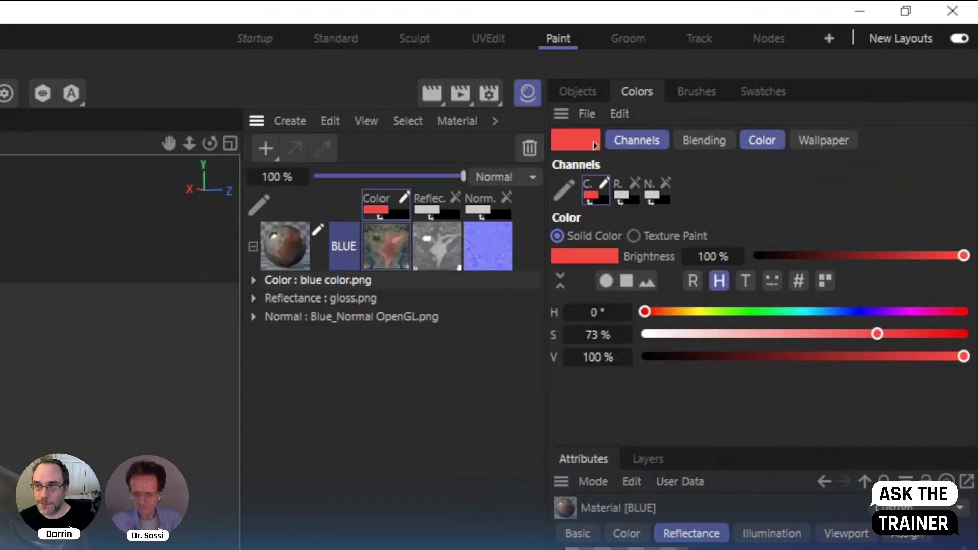
Revert the DEFAULT_HEAD_BLUE.c4d project to its saved version, discarding the changes
key("Escape")
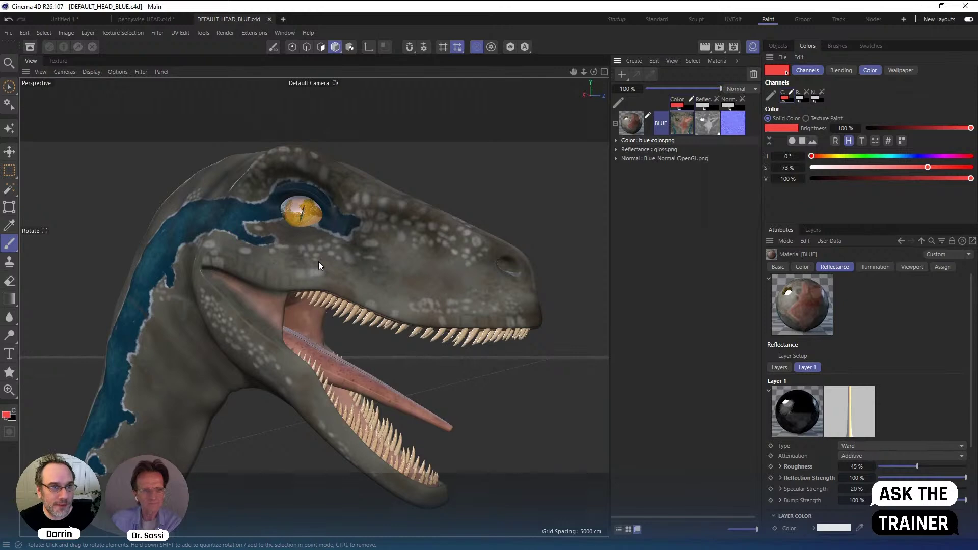
left_click(8, 32)
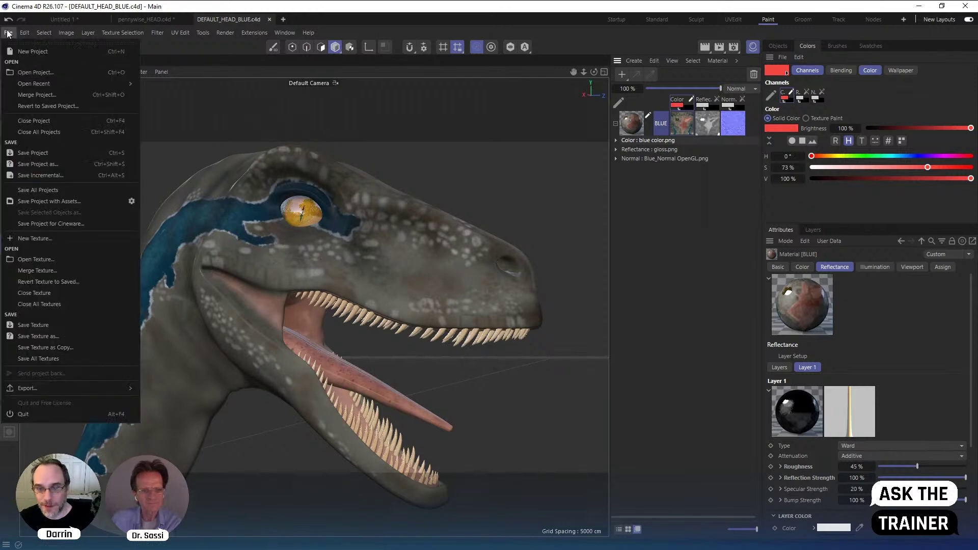
left_click(48, 106)
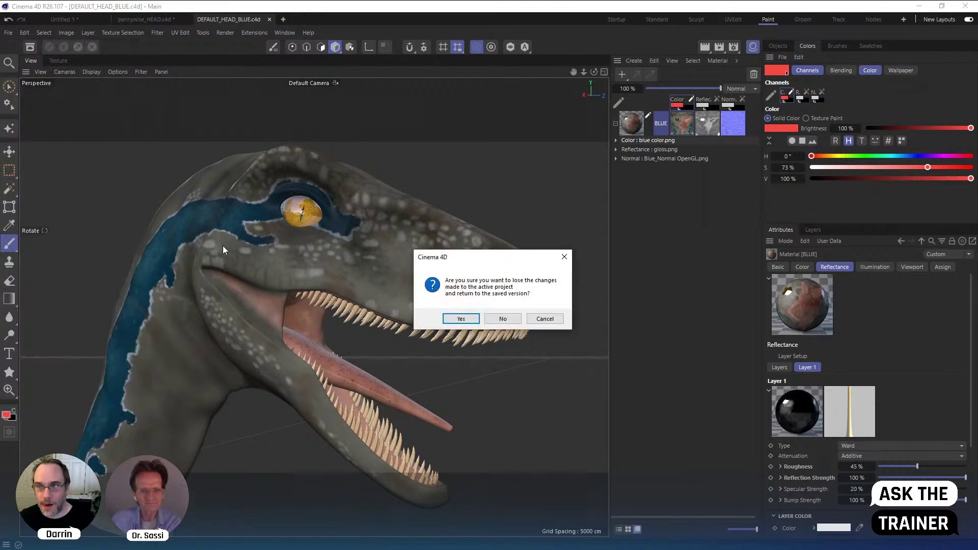
left_click(461, 319)
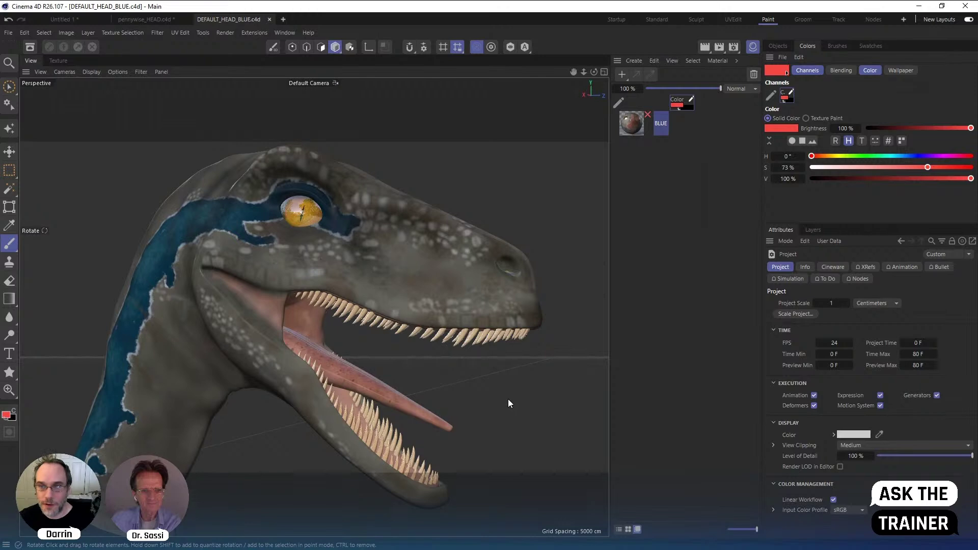
Load the BLUE material's textures and expand its Color, Reflectance and Normal textures to their layers
right_click(632, 127)
left_click(657, 154)
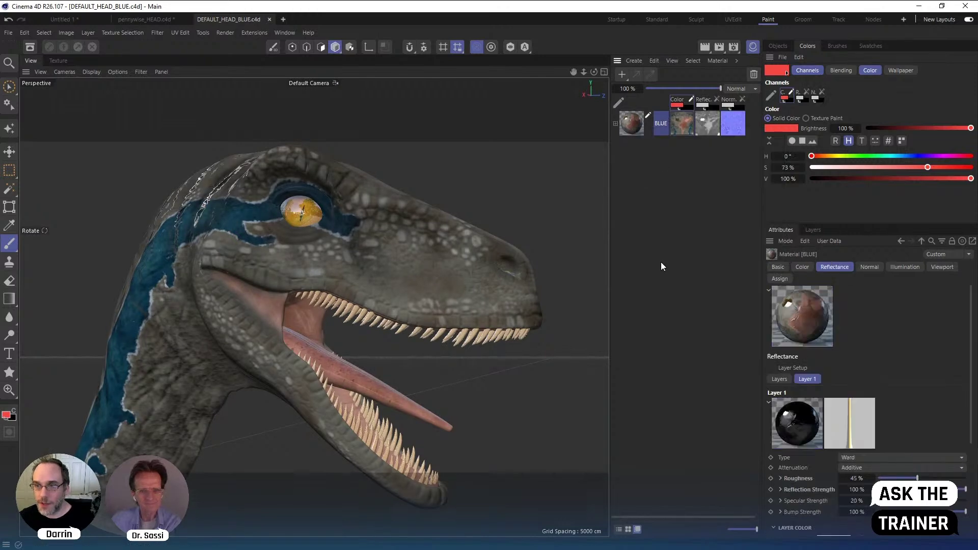
left_click(615, 124)
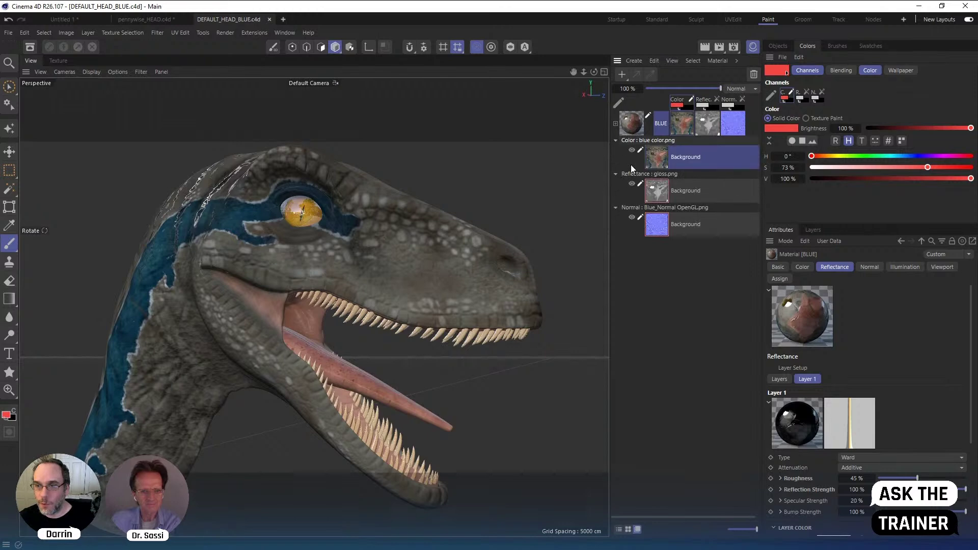
Add an empty layer above the Background of the Color texture blue color.png and duplicate that Background layer
right_click(660, 161)
left_click(679, 185)
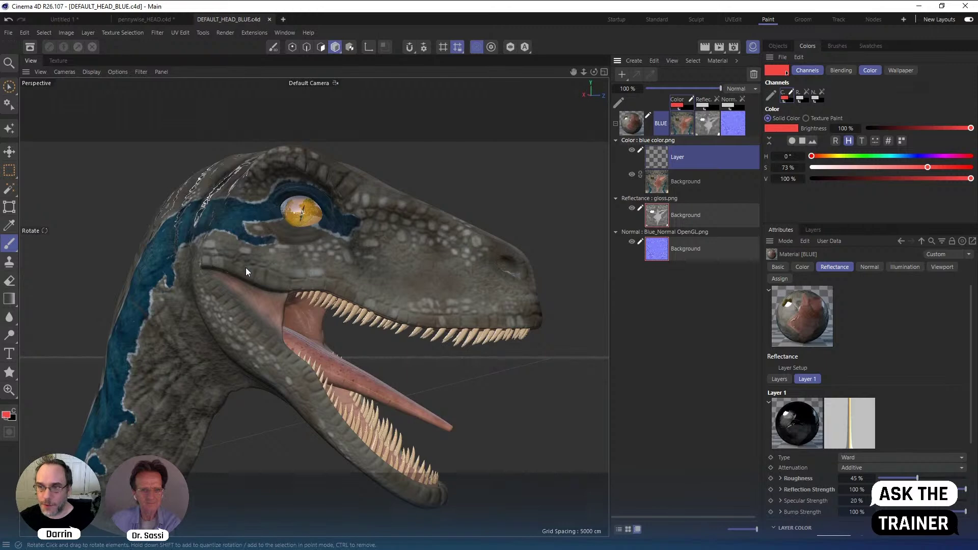
left_click(656, 184)
right_click(658, 181)
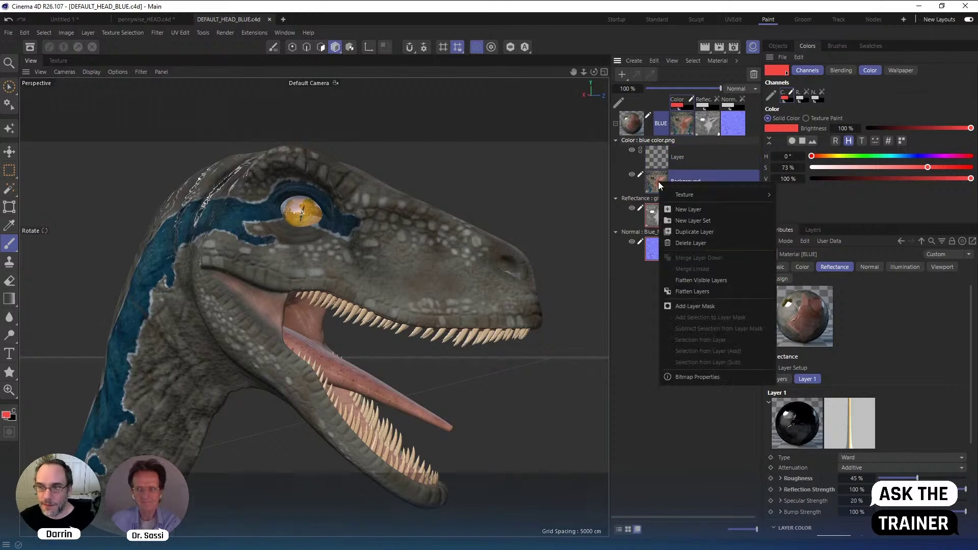
left_click(681, 232)
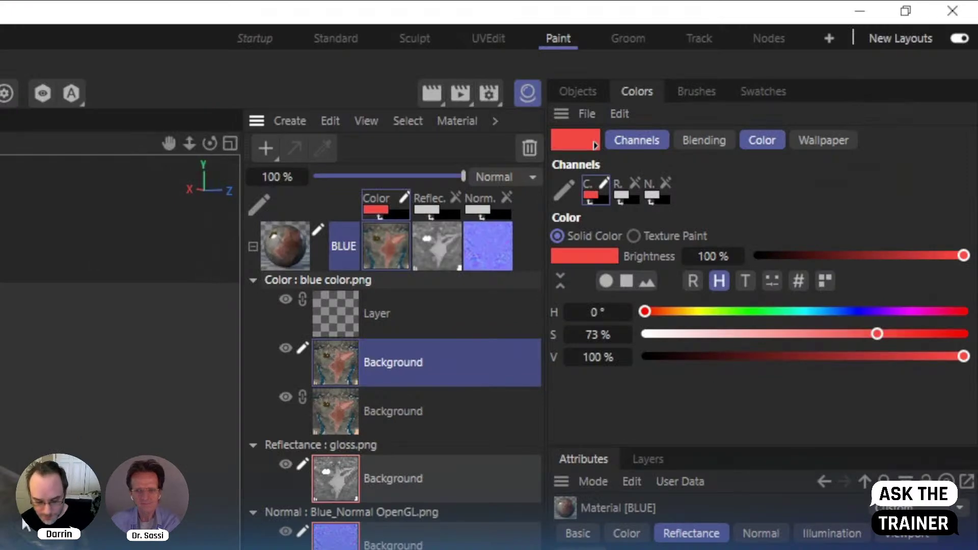
Rename the duplicated Background layer of the Color texture as desat
double_click(398, 362)
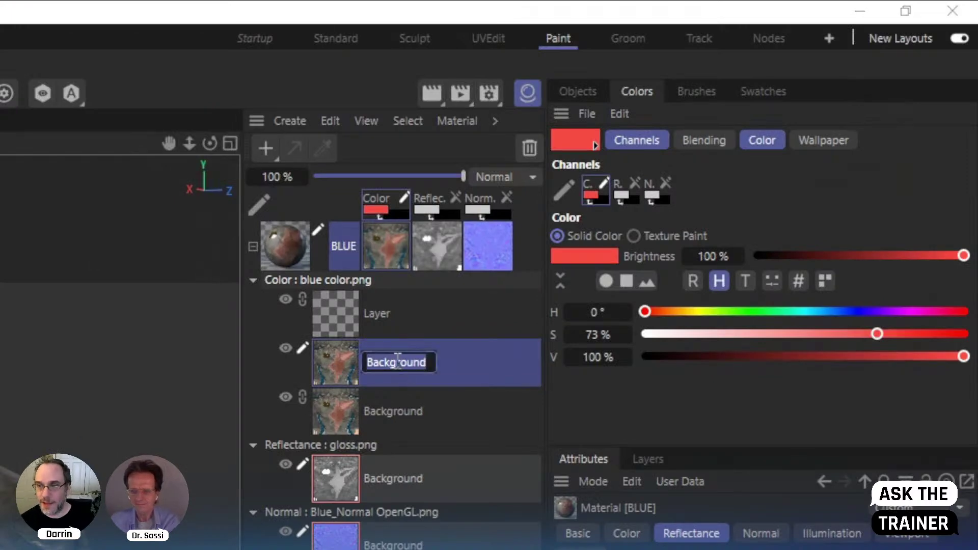
type("desat")
key("Return")
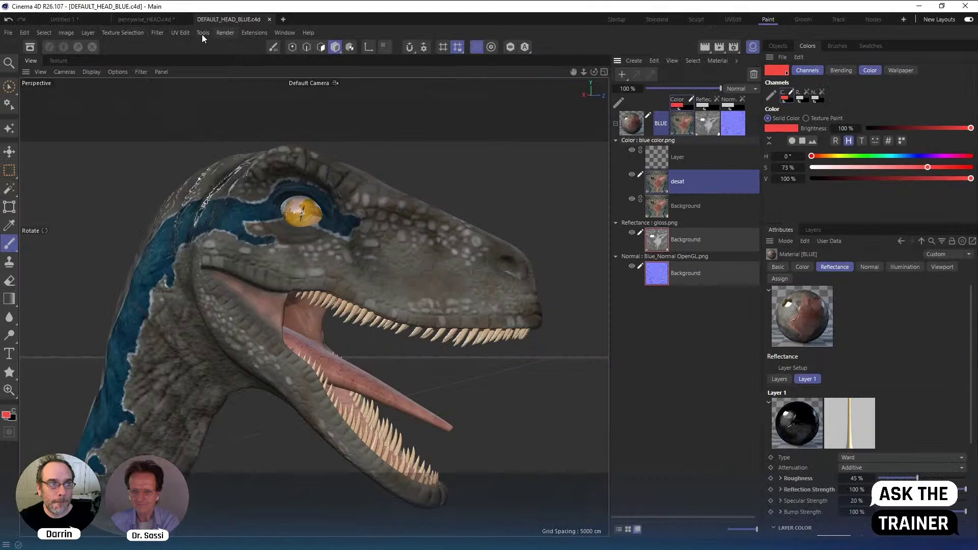
Try the Hue/Saturation filter on the desat layer with Document Preview off and saturation at -100, then cancel it
left_click(157, 33)
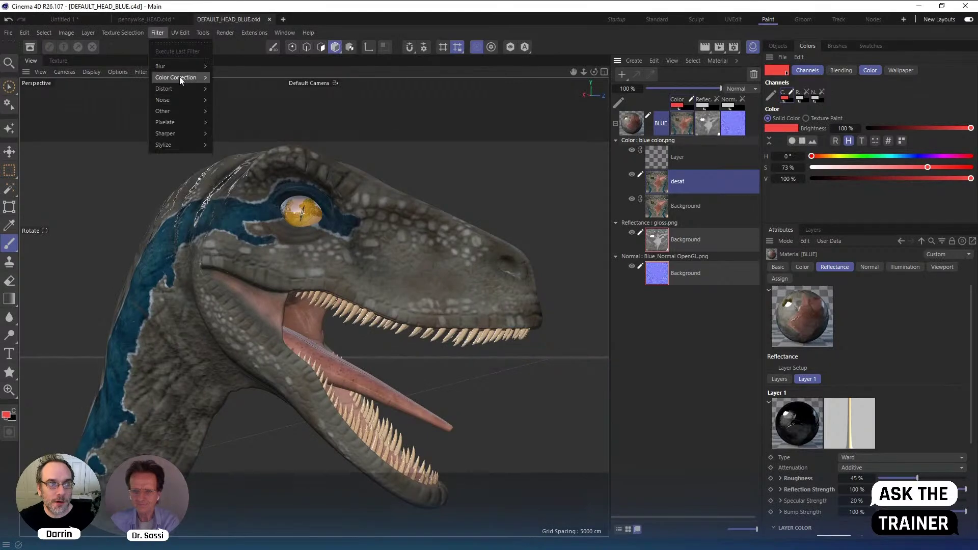
mouse_move(179, 77)
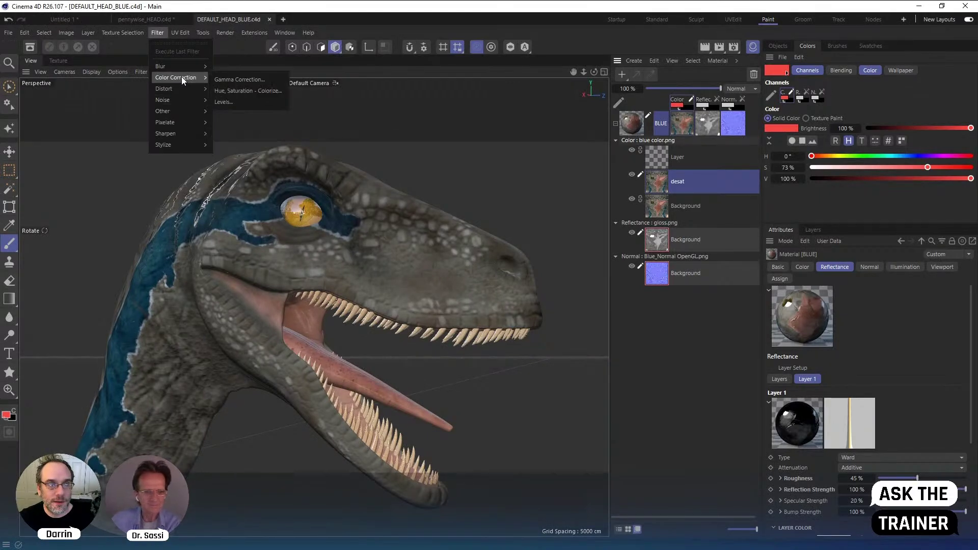
left_click(241, 90)
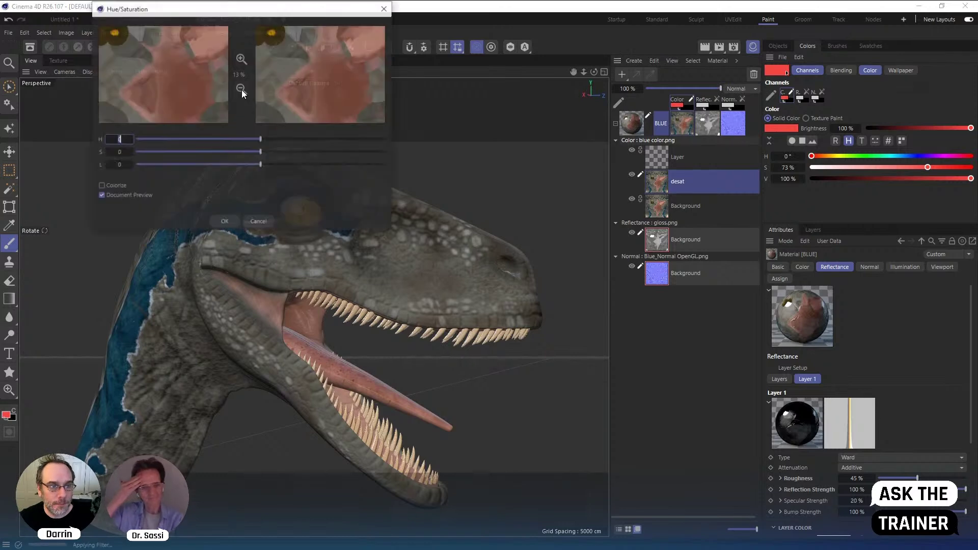
left_click(101, 195)
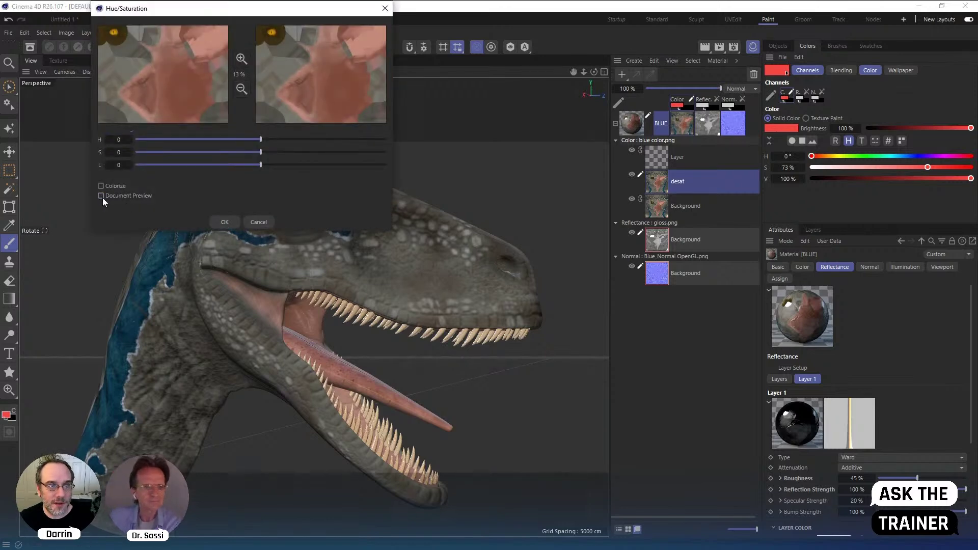
left_click_drag(260, 151, 136, 152)
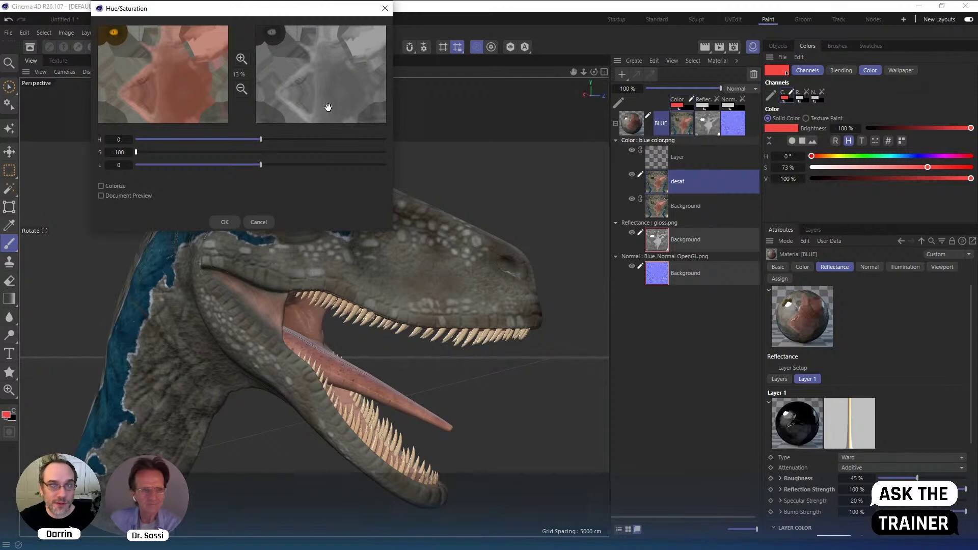
left_click_drag(225, 11, 426, 157)
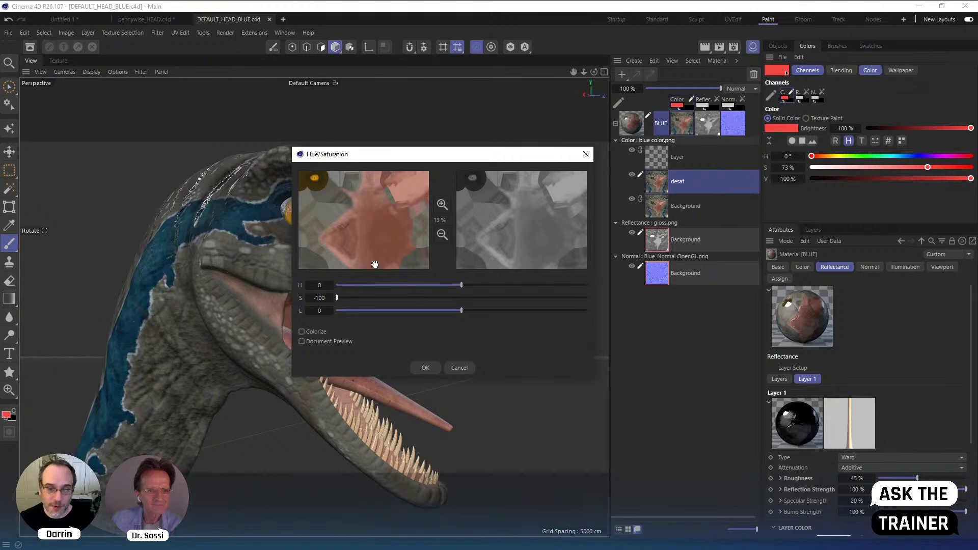
left_click(460, 368)
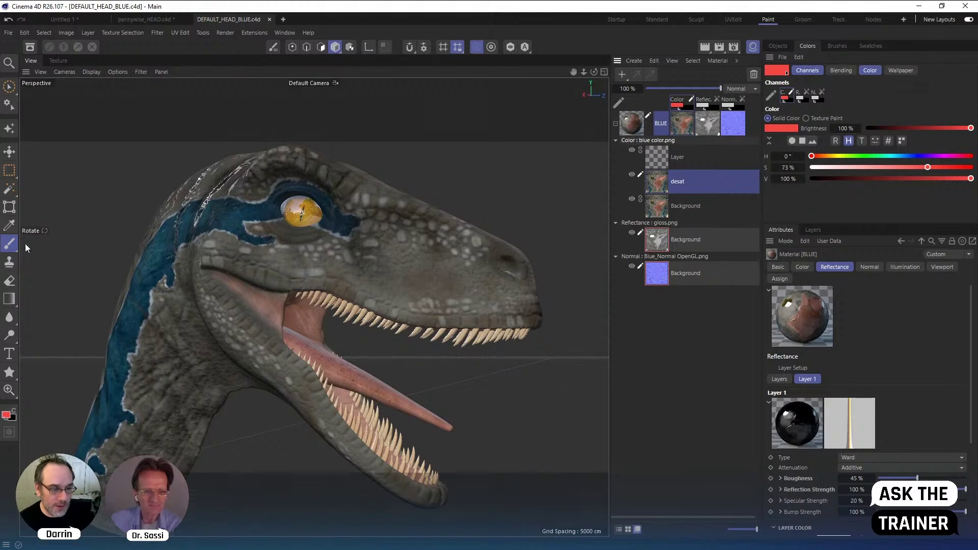
Activate the Sponge Tool and show the desat layer of the Color texture in the Texture UV Editor
left_click(10, 336)
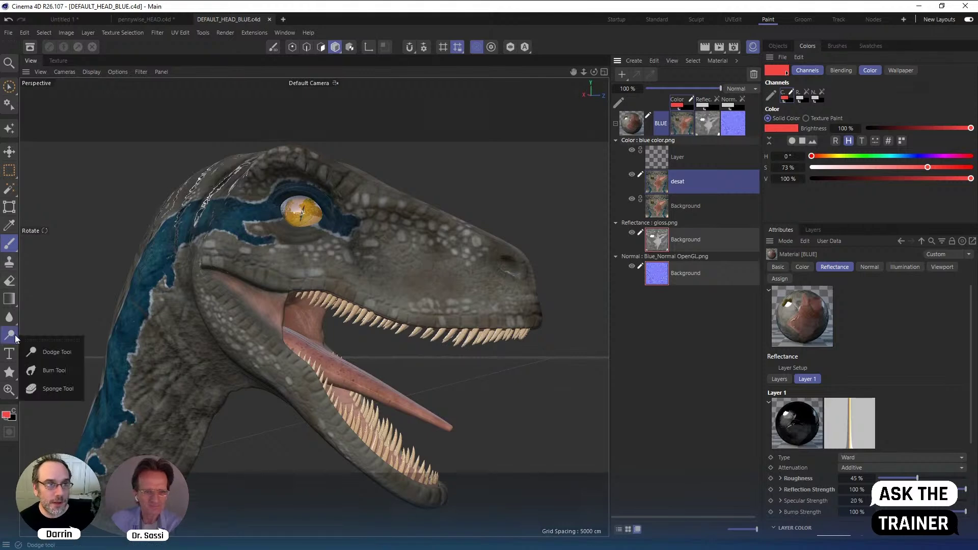
left_click(58, 390)
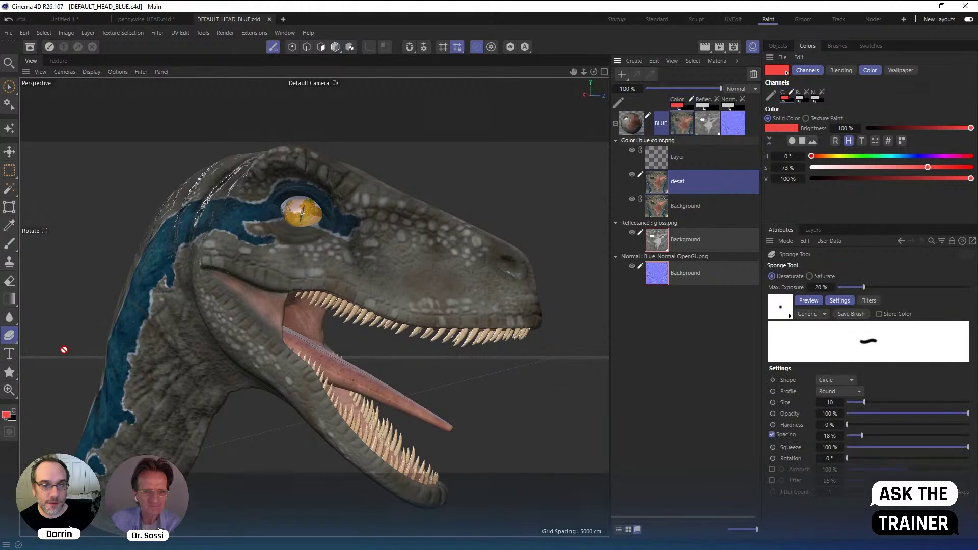
left_click(58, 63)
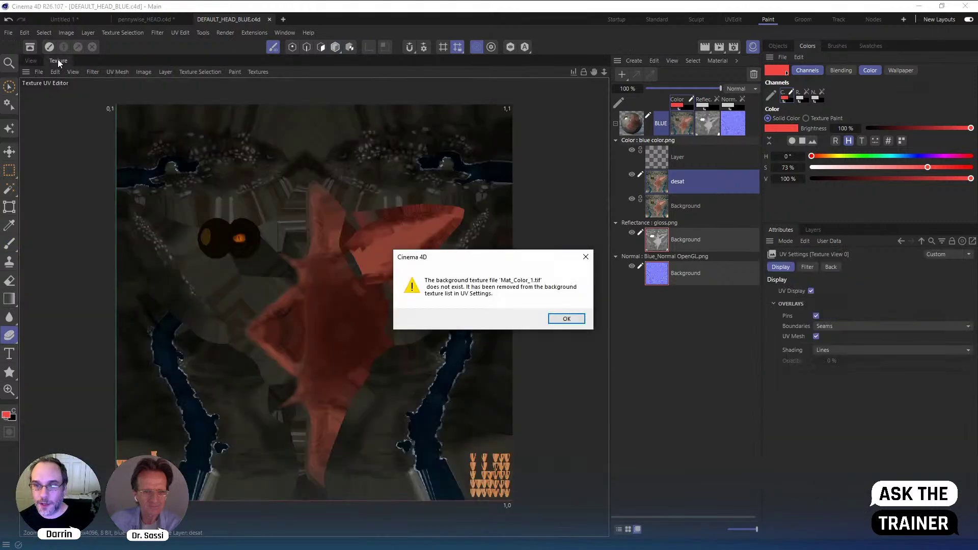
left_click(564, 319)
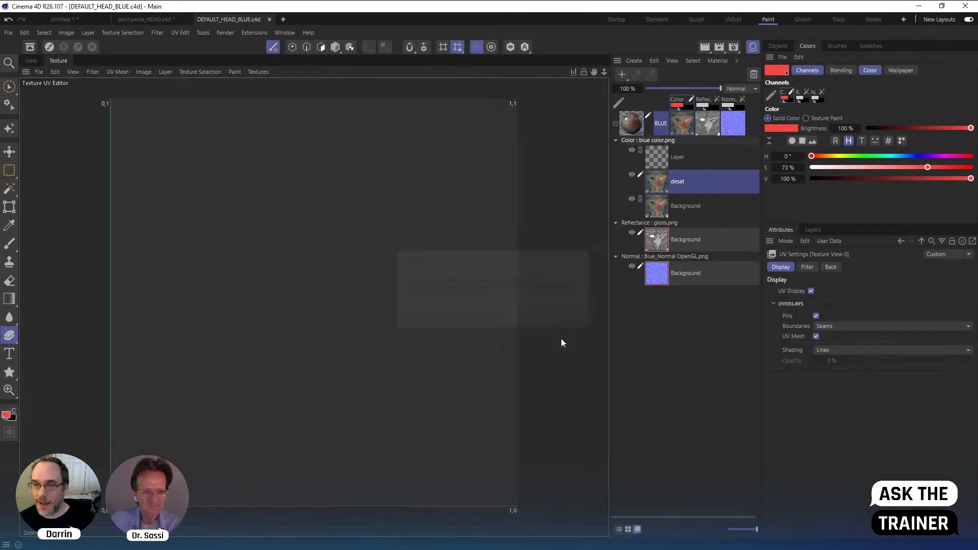
left_click(669, 184)
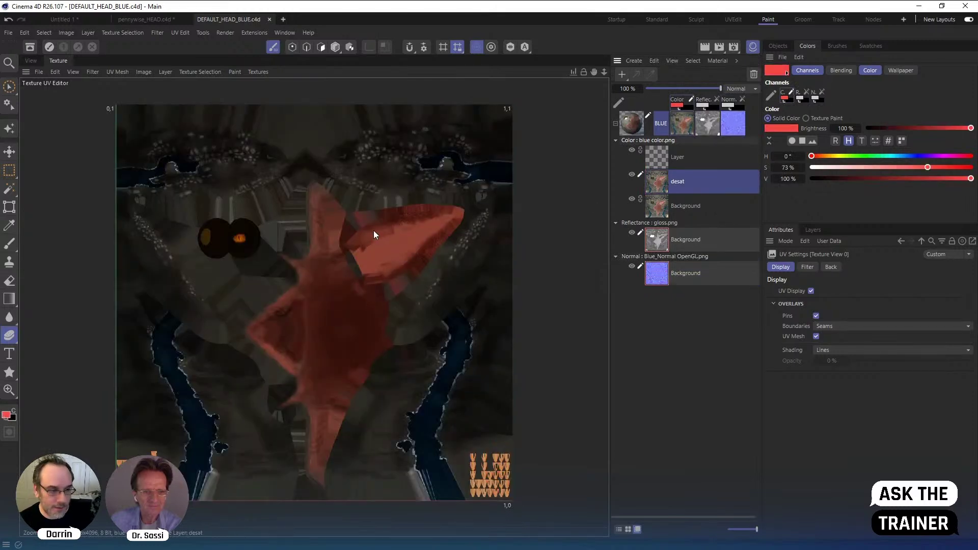
Configure the Sponge Tool for Desaturate with a maximum exposure of 100 % and a brush size of 400
left_click(9, 336)
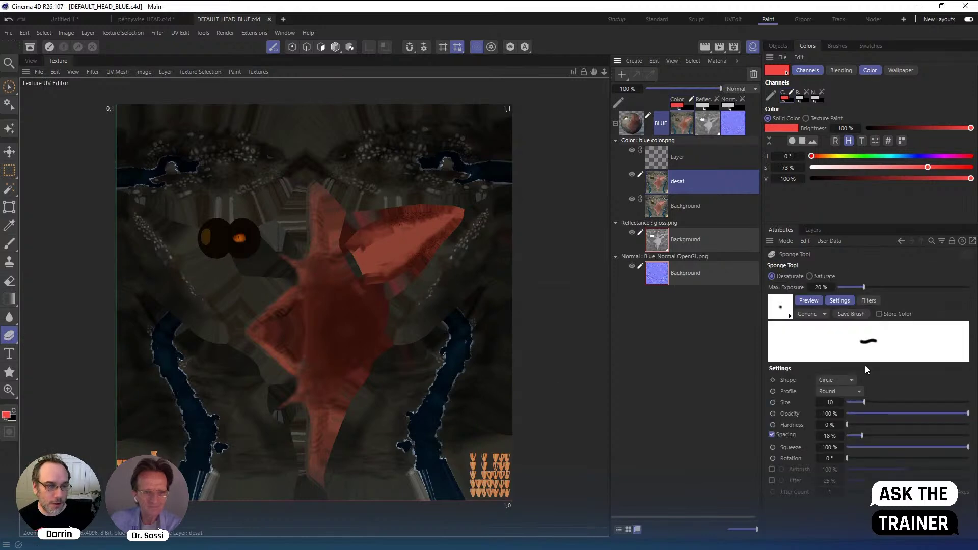
left_click_drag(9, 316, 43, 374)
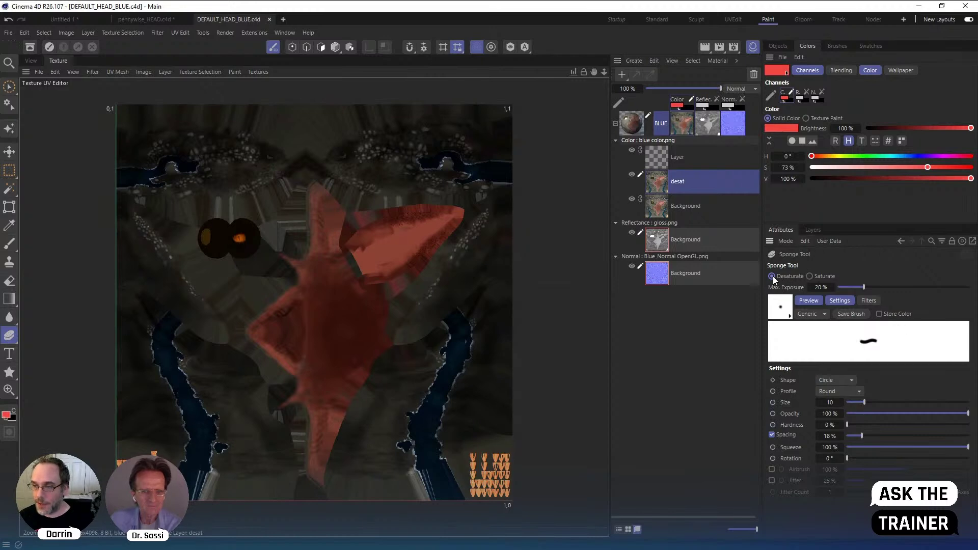
left_click_drag(863, 288, 970, 288)
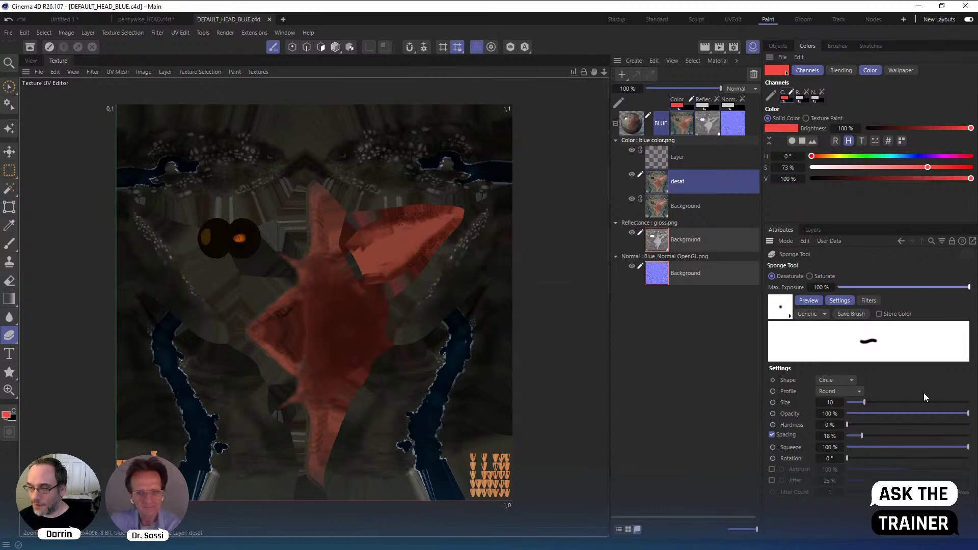
left_click_drag(879, 402, 917, 402)
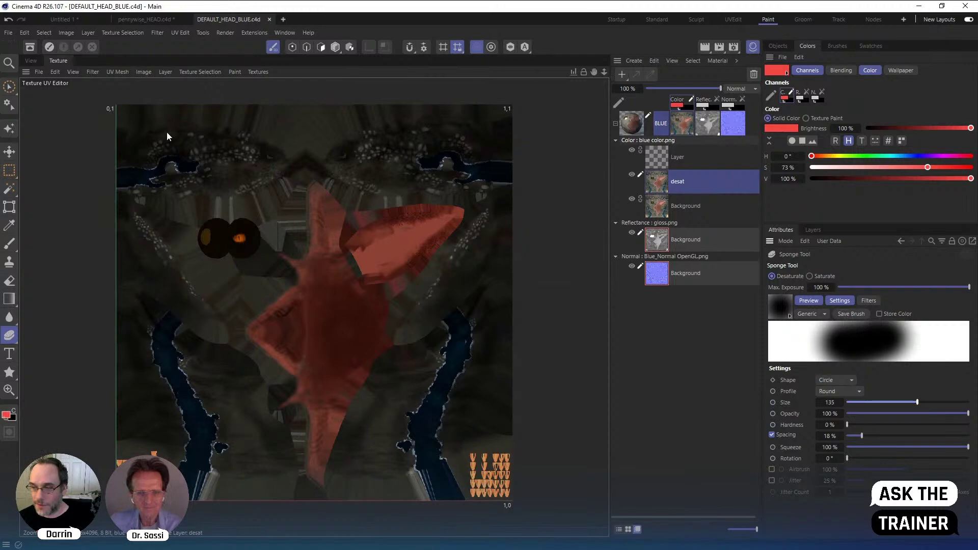
mouse_move(171, 180)
middle_mouse_down()
mouse_move(493, 208)
mouse_move(794, 360)
middle_mouse_up()
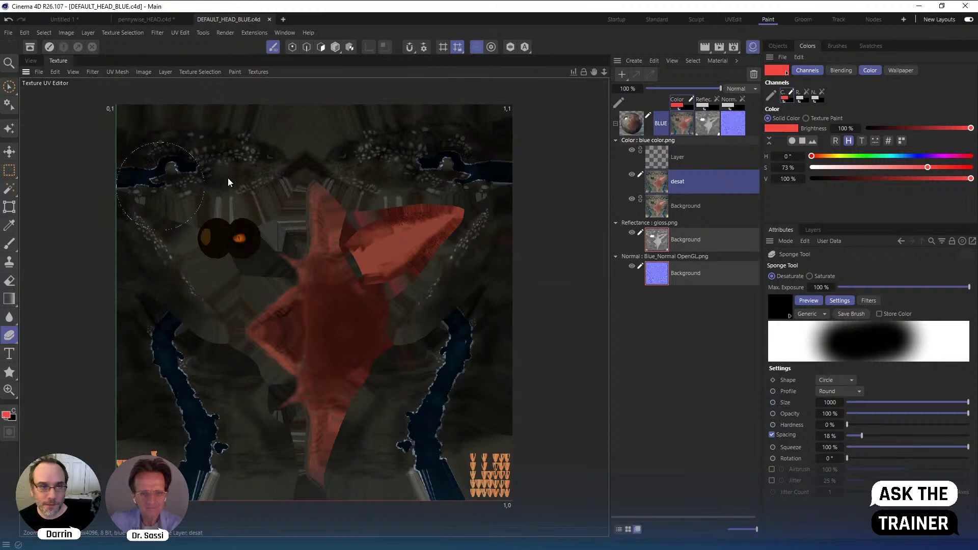
left_click(969, 402)
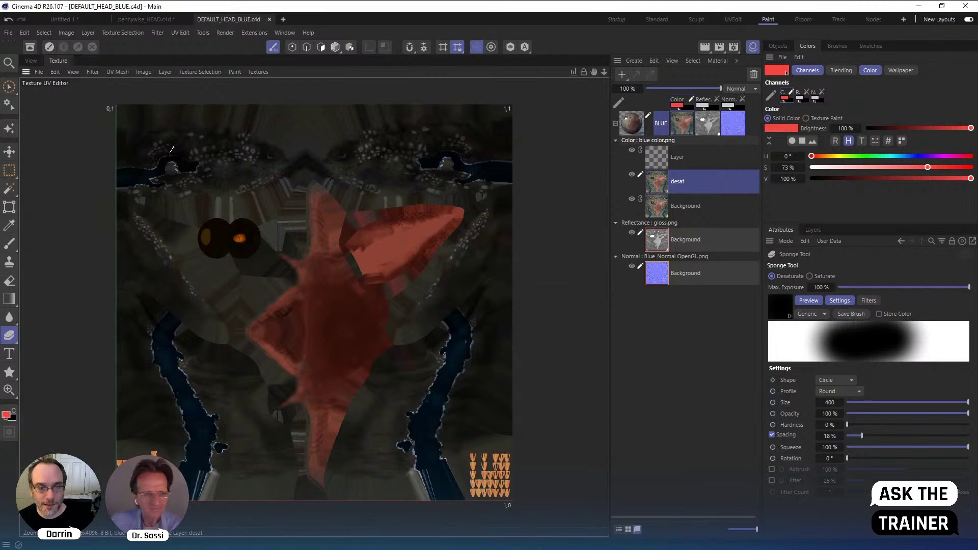
Desaturate the desat layer with sponge strokes across the flat texture and over the blue neck stripe on the 3D head
left_click_drag(330, 429, 176, 445)
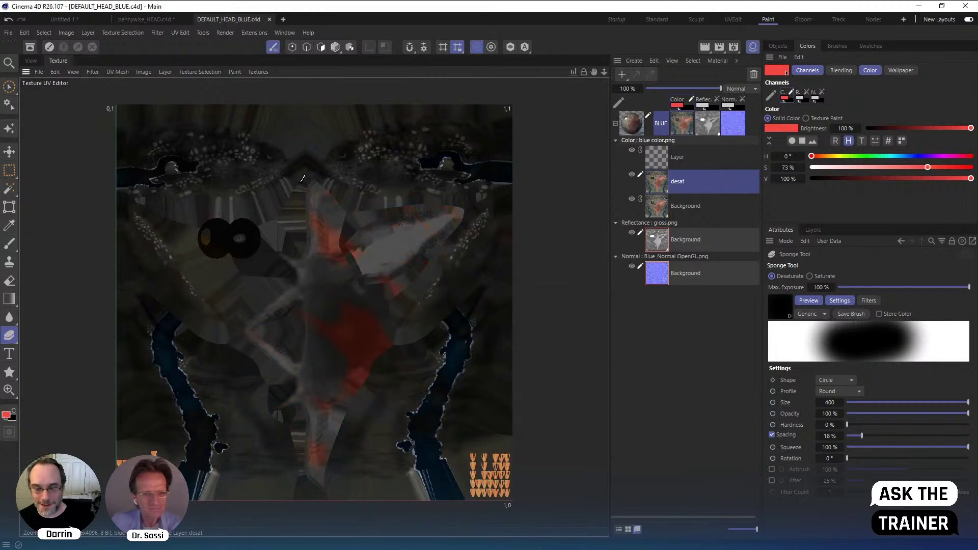
mouse_move(382, 416)
left_mouse_down()
mouse_move(481, 466)
mouse_move(484, 489)
mouse_move(503, 442)
mouse_move(195, 228)
left_mouse_up()
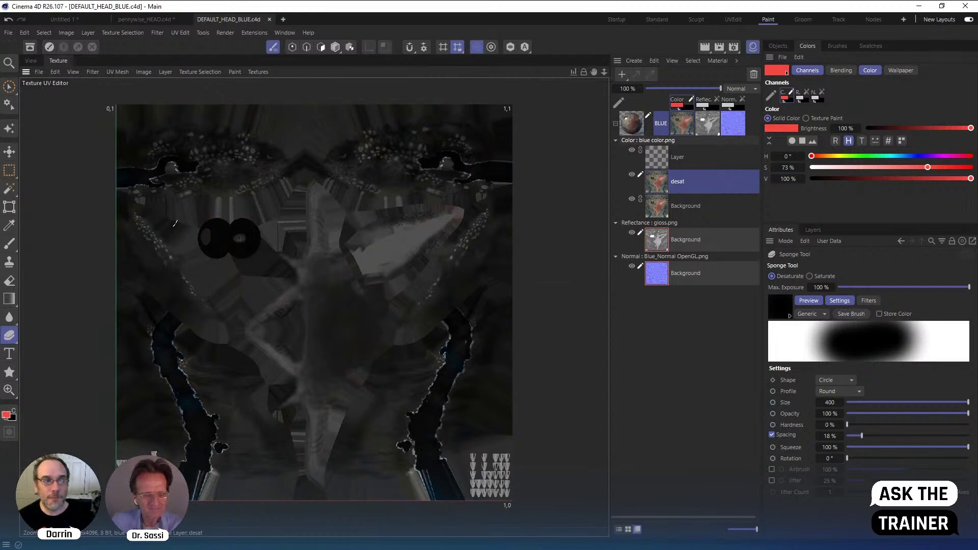
left_click(31, 61)
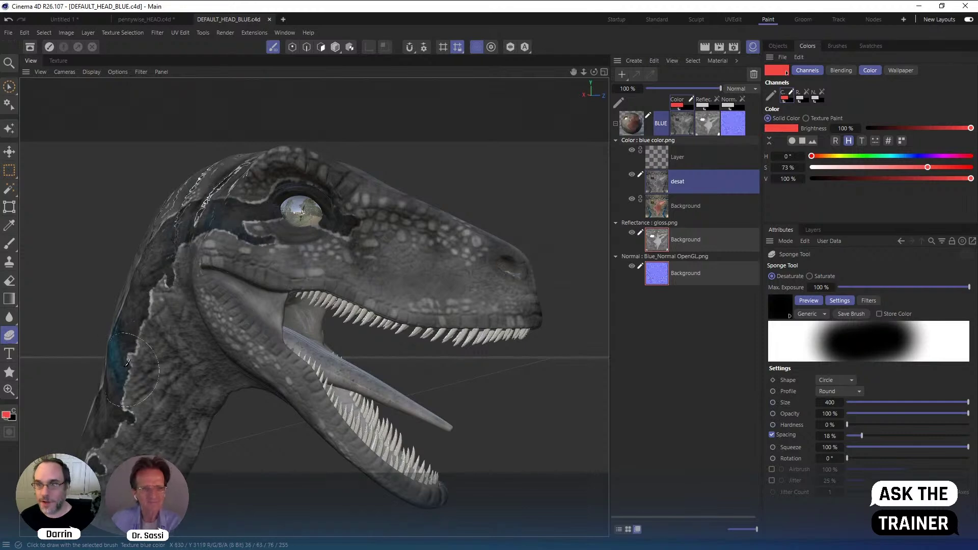
left_click_drag(125, 338, 116, 374)
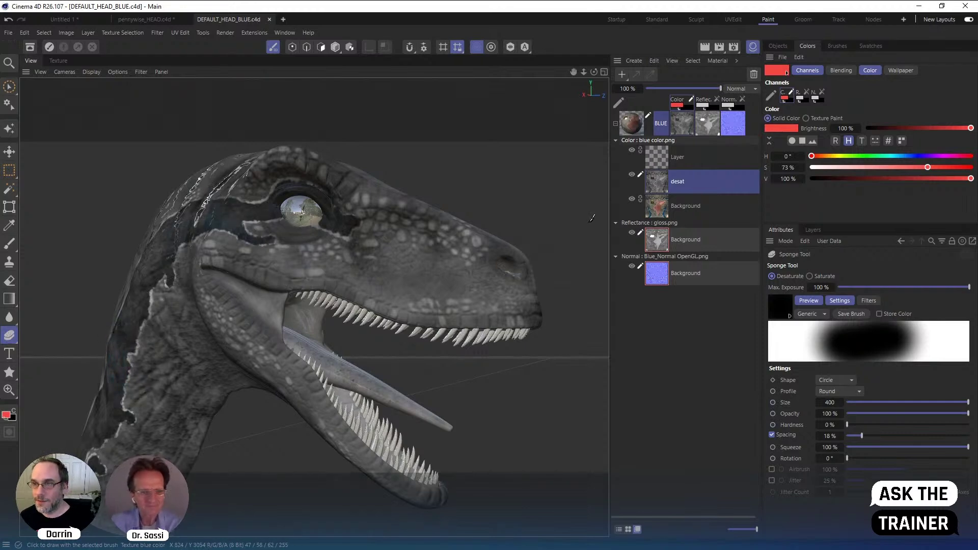
left_click(742, 87)
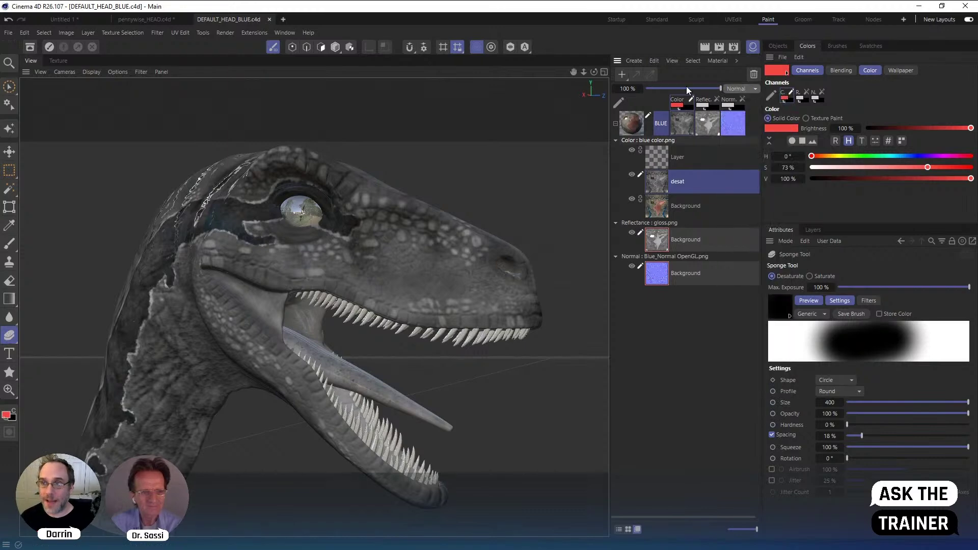
left_click_drag(719, 88, 648, 89)
left_click(664, 206)
left_click(661, 182)
left_click(741, 89)
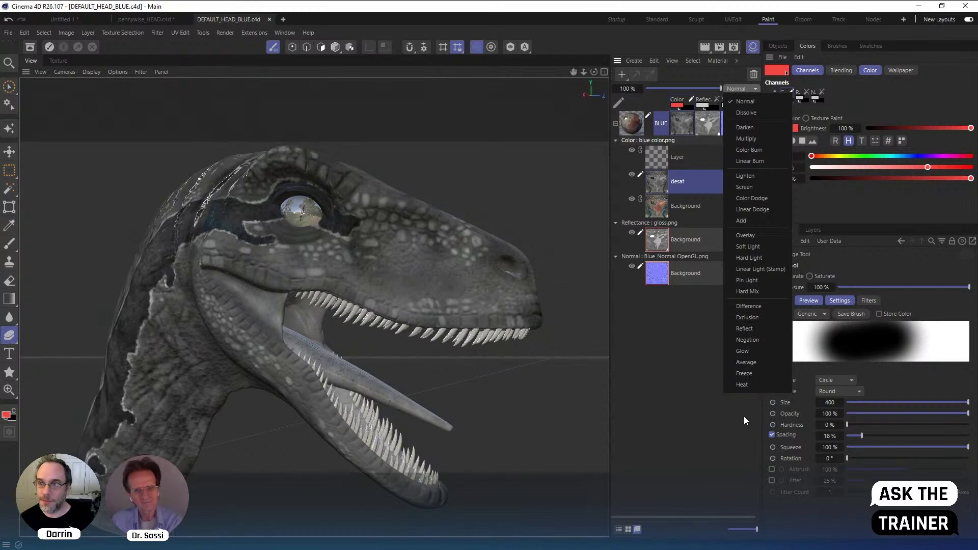
left_click(663, 380)
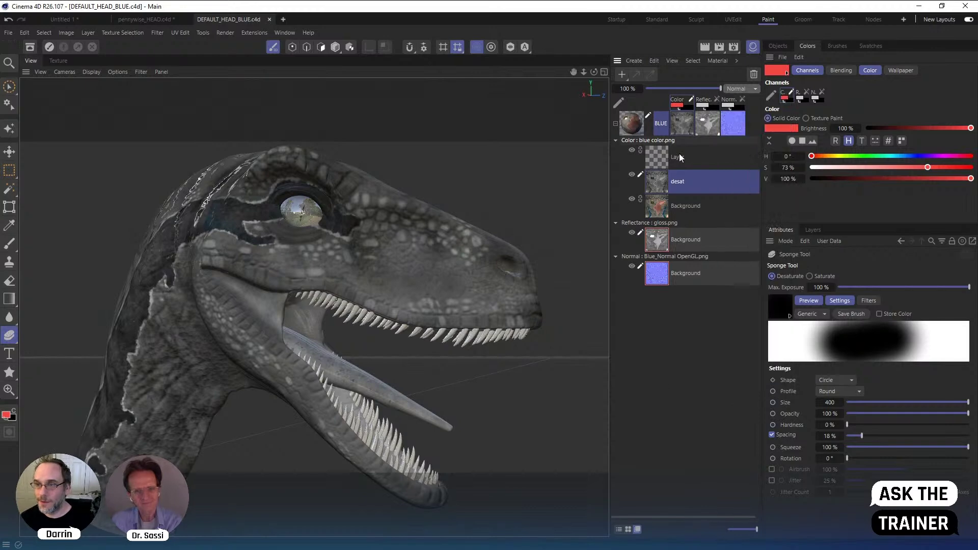
Try blend modes including Lighten, Screen, Hard Light, Hard Mix, Exclusion and Negation on the desat layer, and restore Normal
left_click(743, 89)
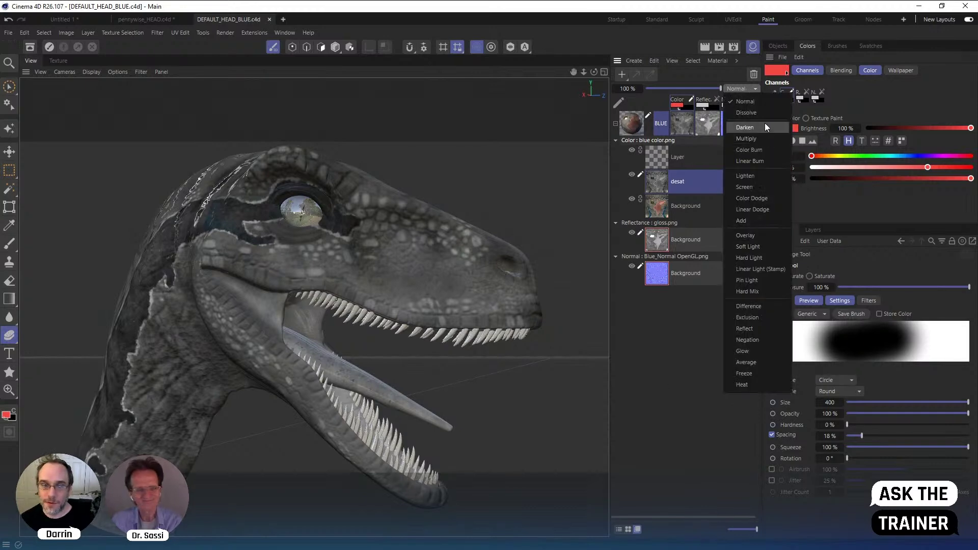
left_click(759, 188)
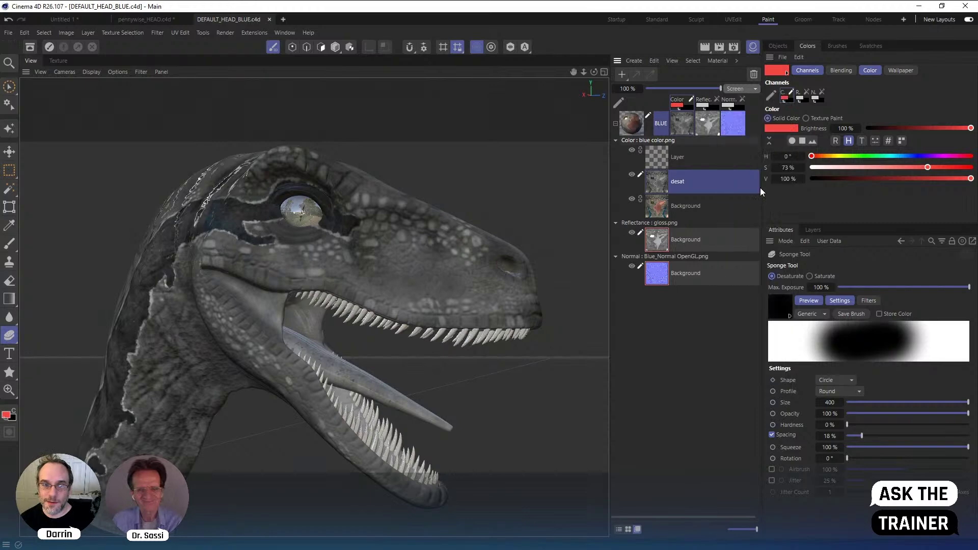
key("Down")
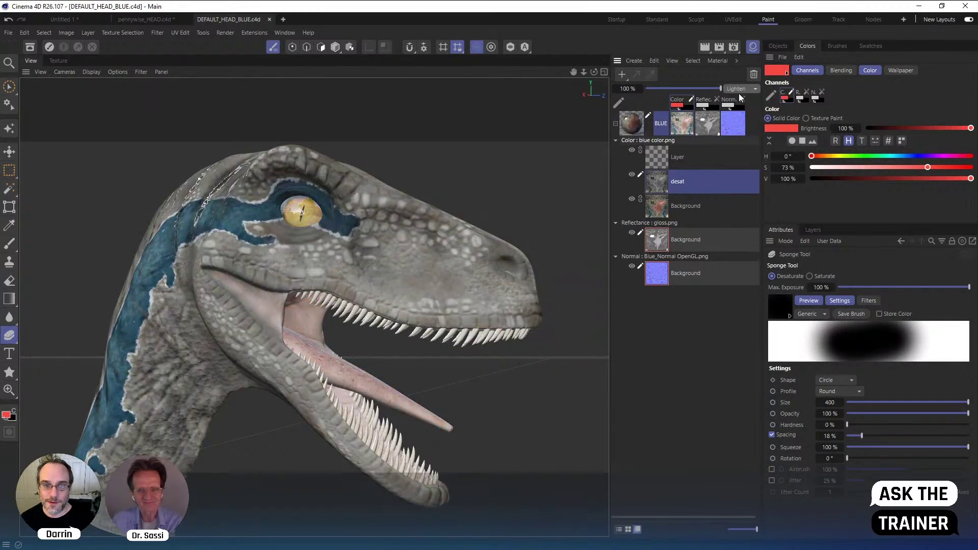
key("Down")
key("Down")
key("Down")
key("Down")
key("Down")
key("Down")
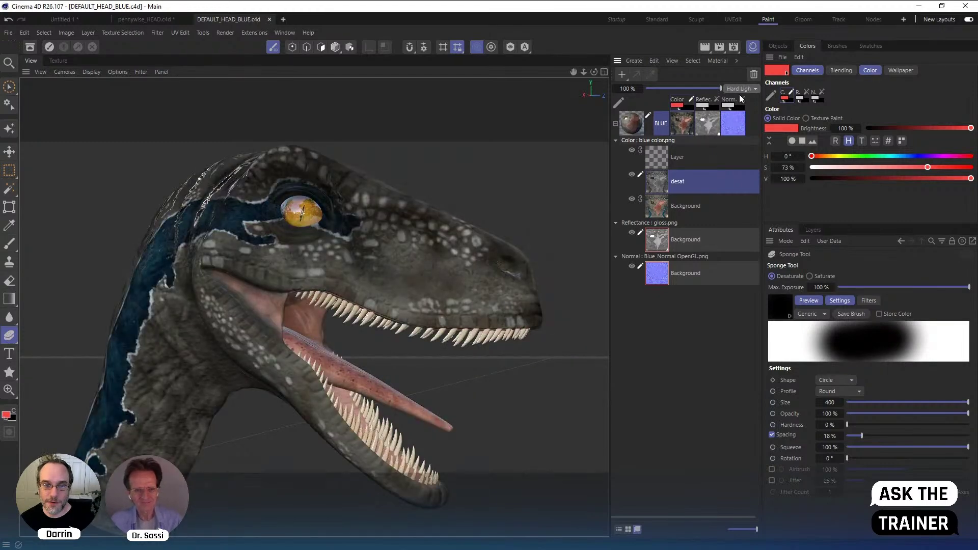
key("Down")
key("Down")
key("Down")
key("Down")
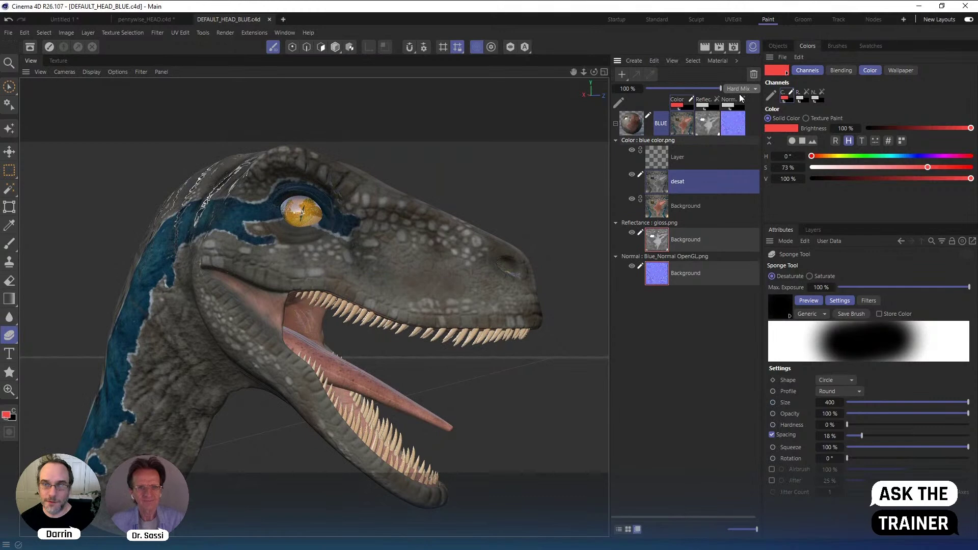
key("Down")
key("Down")
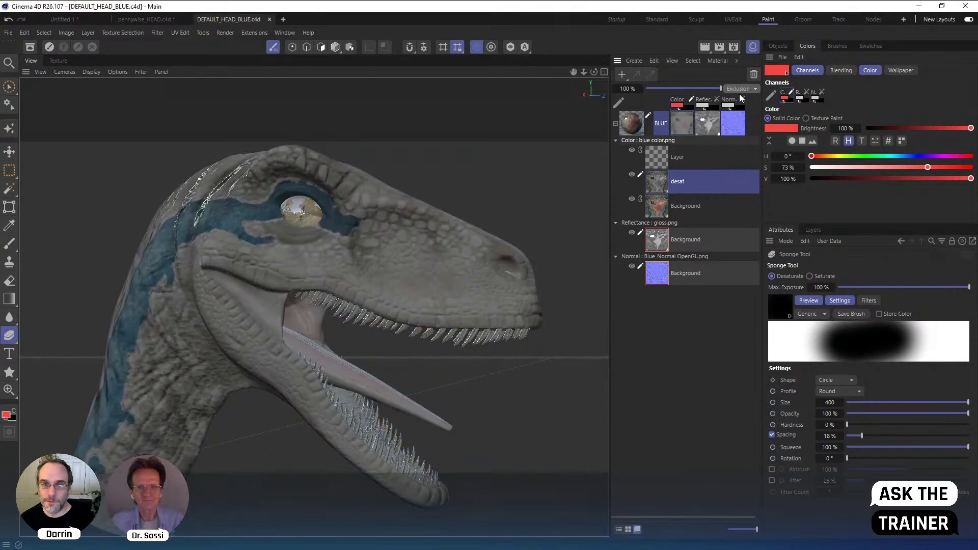
key("Down")
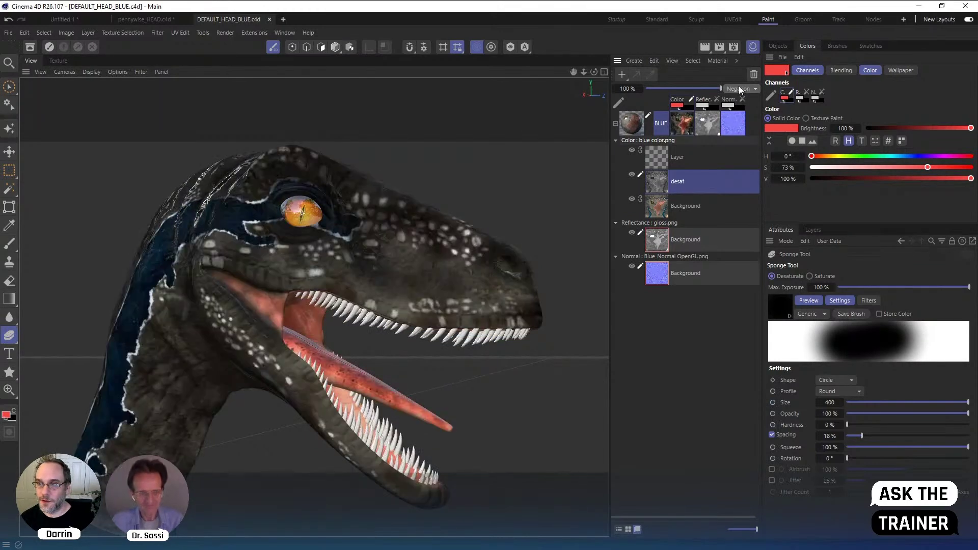
key("Down")
left_click(737, 90)
left_click(737, 103)
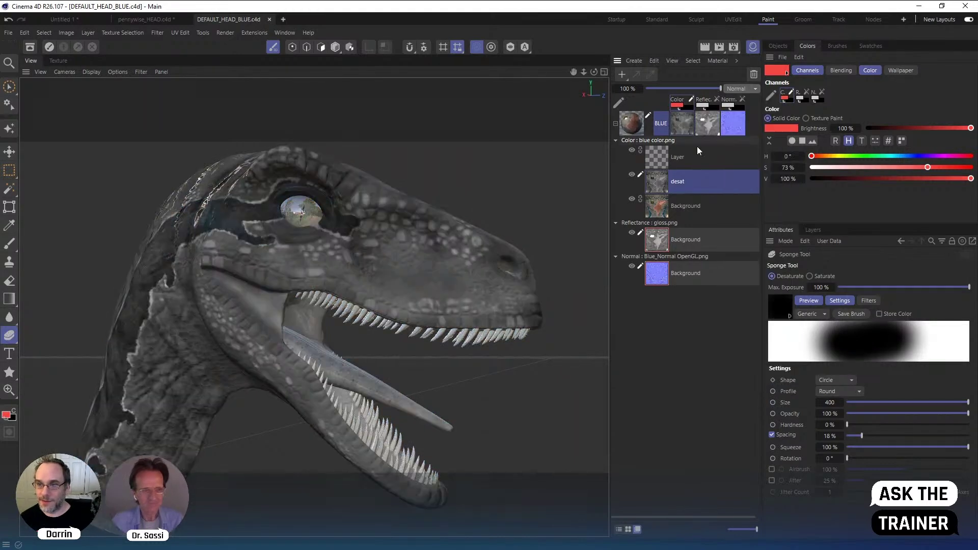
Rename the empty layer above desat in the Color texture as white
left_click(657, 157)
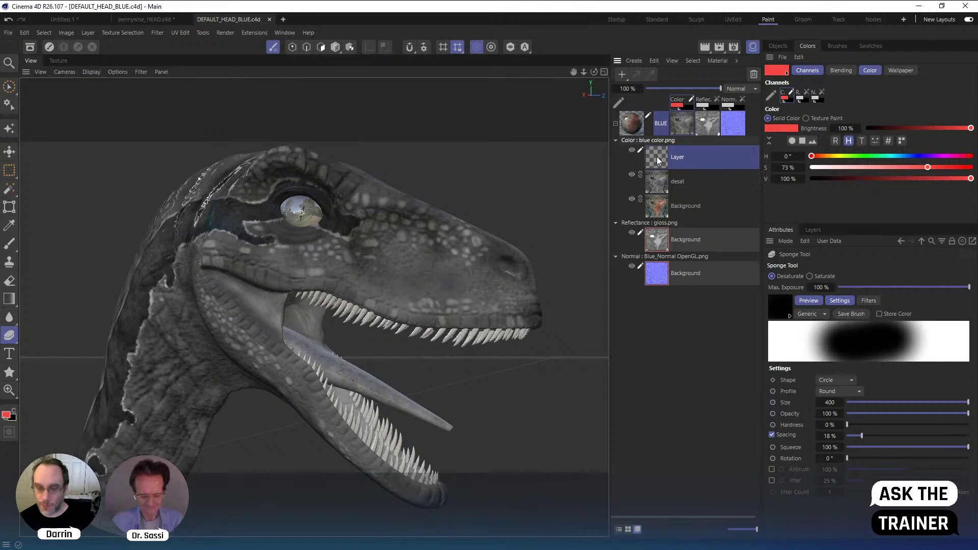
double_click(684, 163)
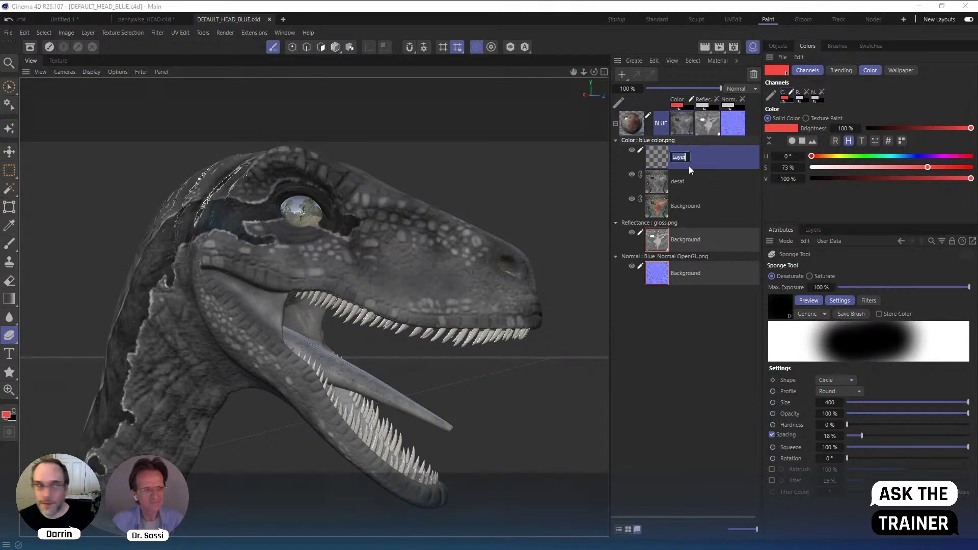
type("white")
key("Return")
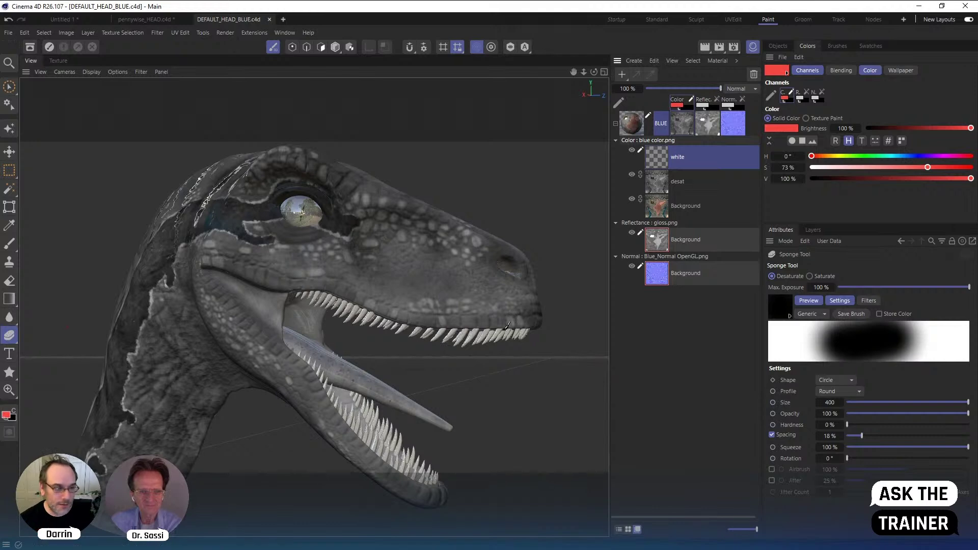
Set the paint color to pure white with 0 % saturation and fill the entire white layer with it
left_click_drag(849, 167, 810, 168)
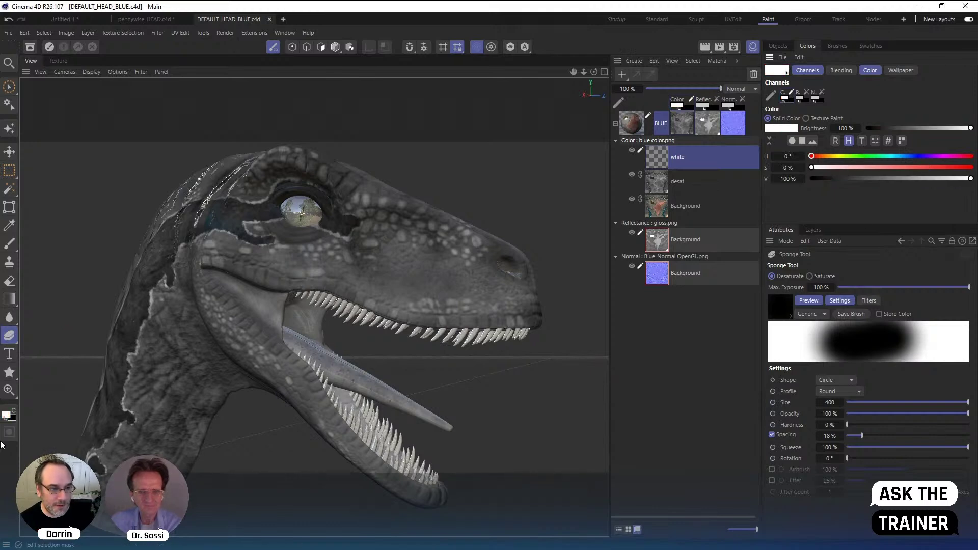
left_click(9, 299)
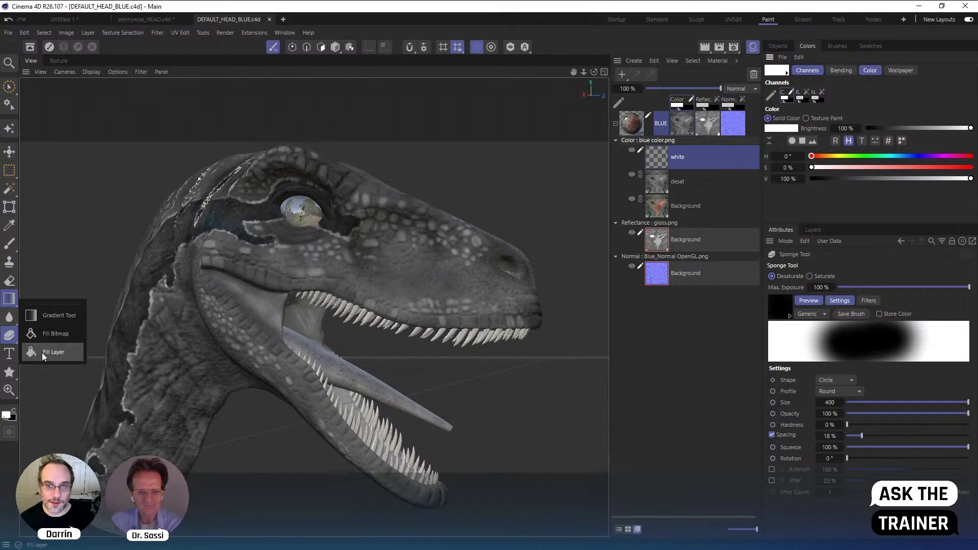
left_click(41, 352)
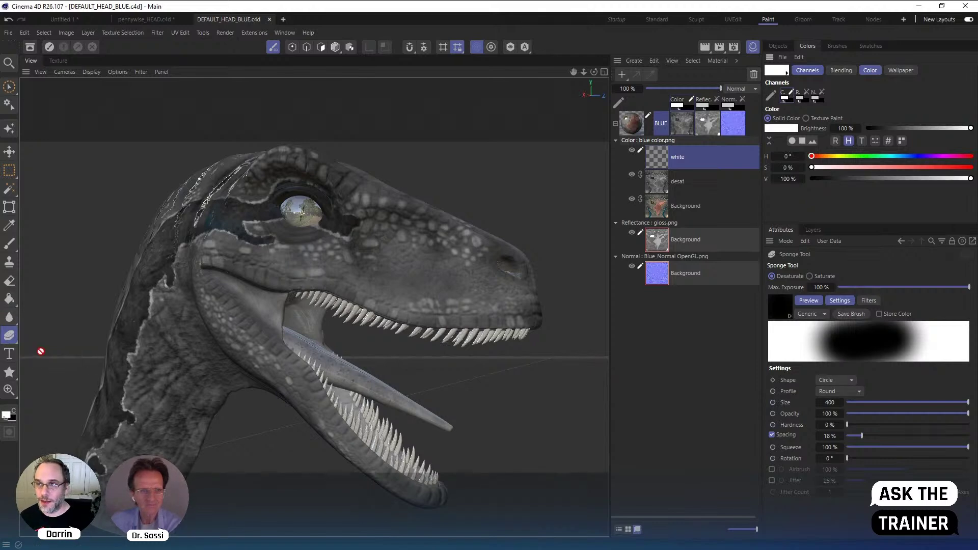
left_click(39, 350)
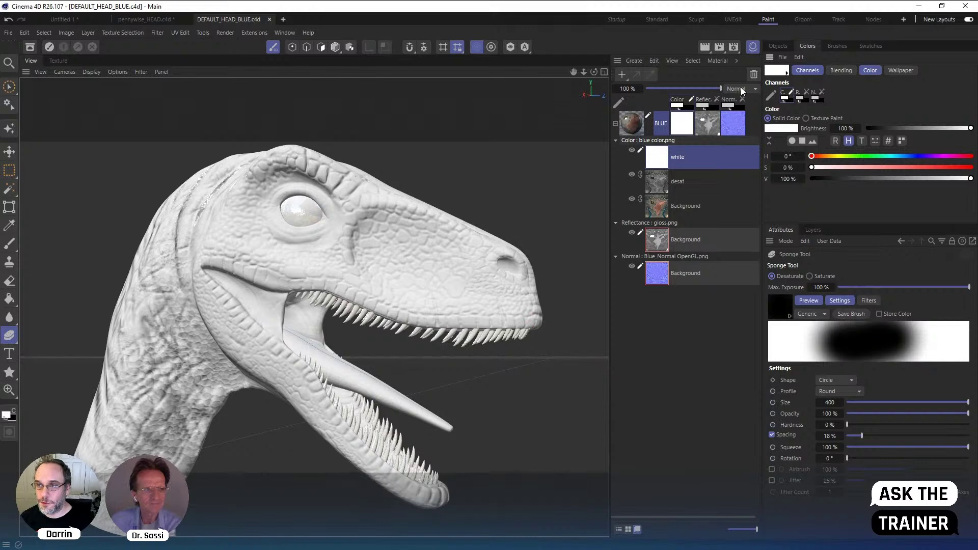
Try the Color Burn blend mode on the white layer and restore Normal
left_click(742, 91)
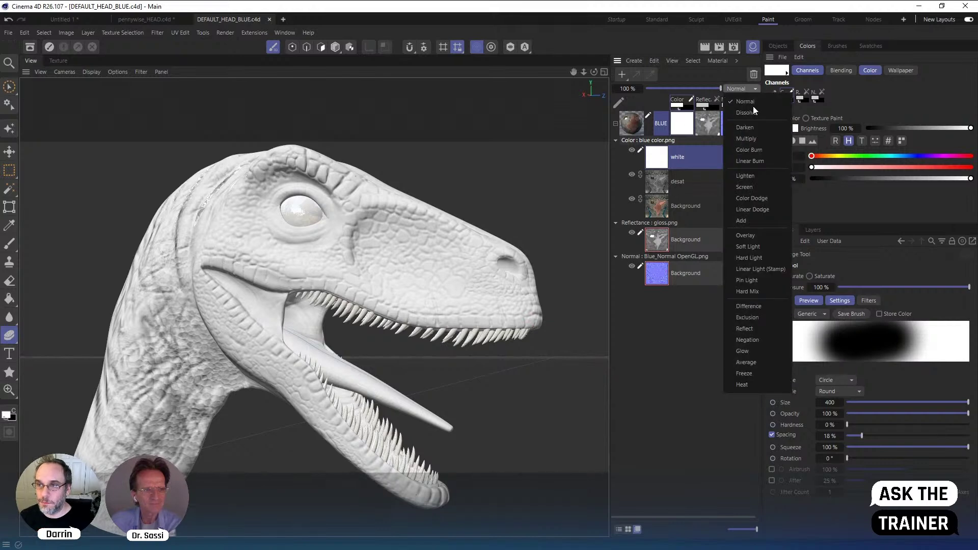
left_click(754, 149)
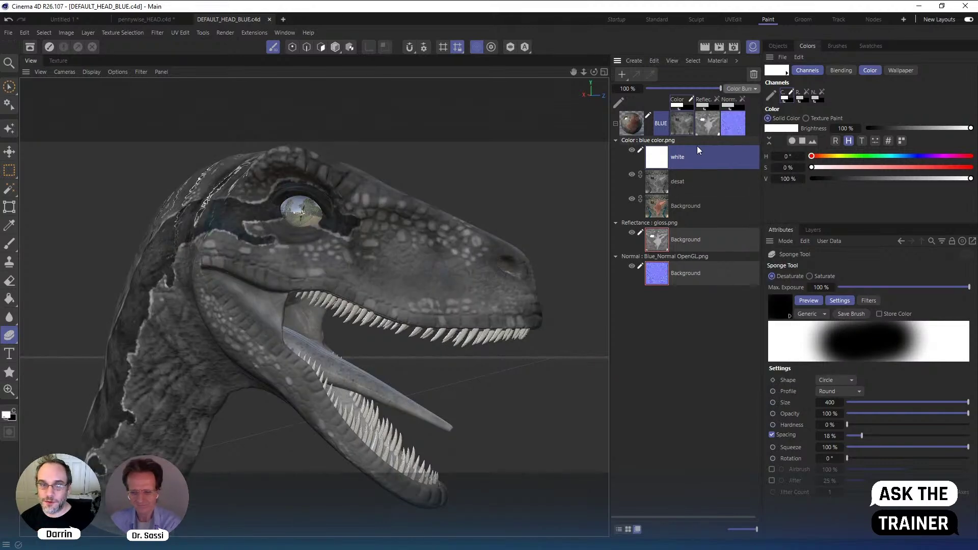
left_click(744, 89)
left_click(742, 97)
Lower the white layer's opacity to 43 %
left_click(679, 88)
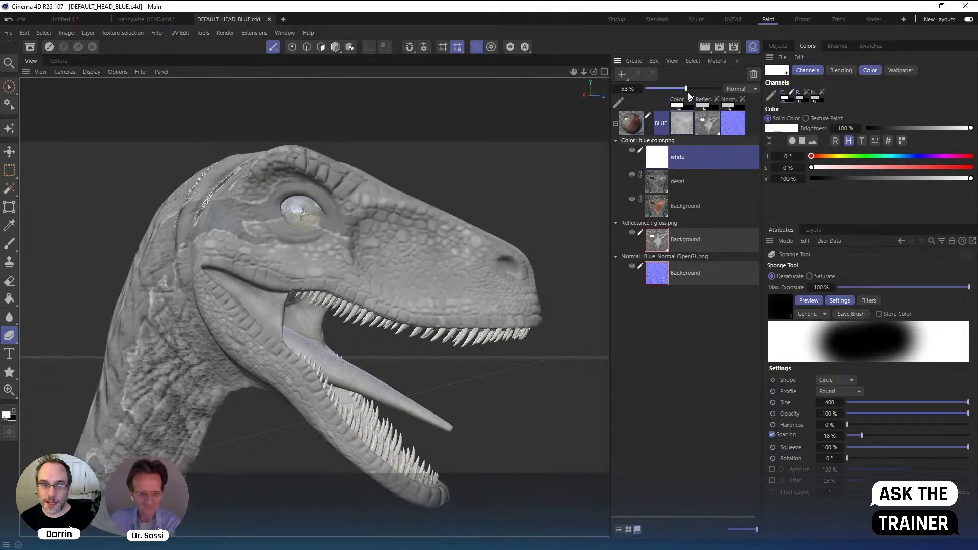
left_click_drag(684, 91, 678, 90)
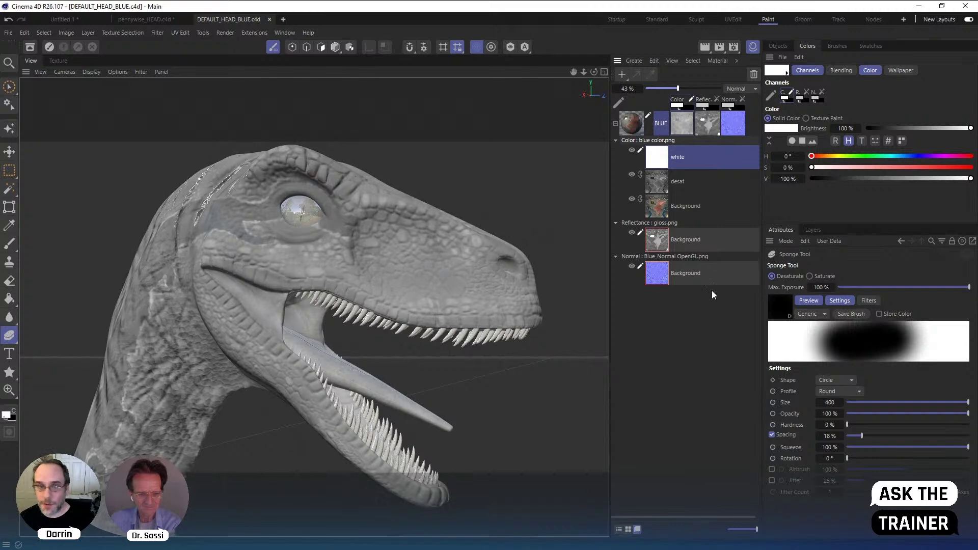
Add a new layer above the white layer and name it red
right_click(652, 159)
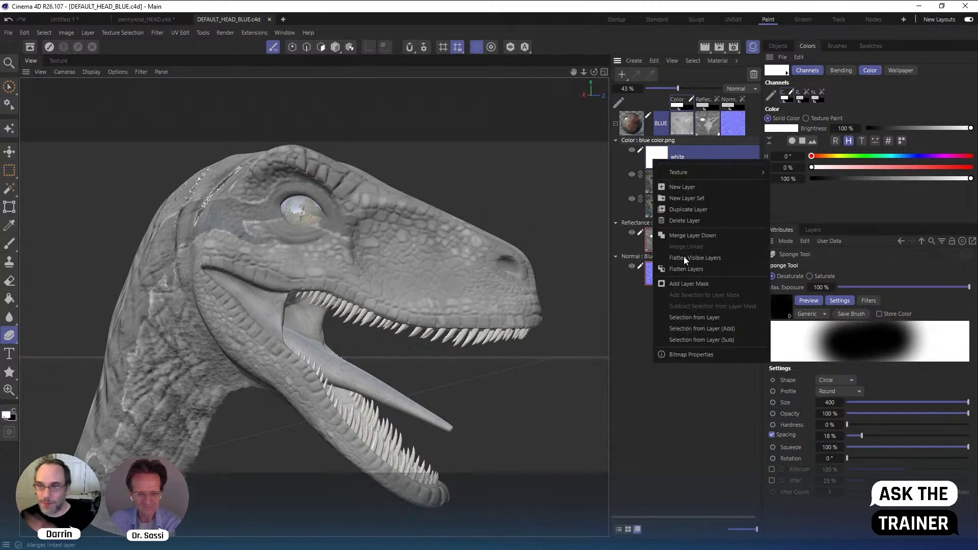
left_click(683, 187)
double_click(679, 157)
key("BackSpace")
type("red")
key("Return")
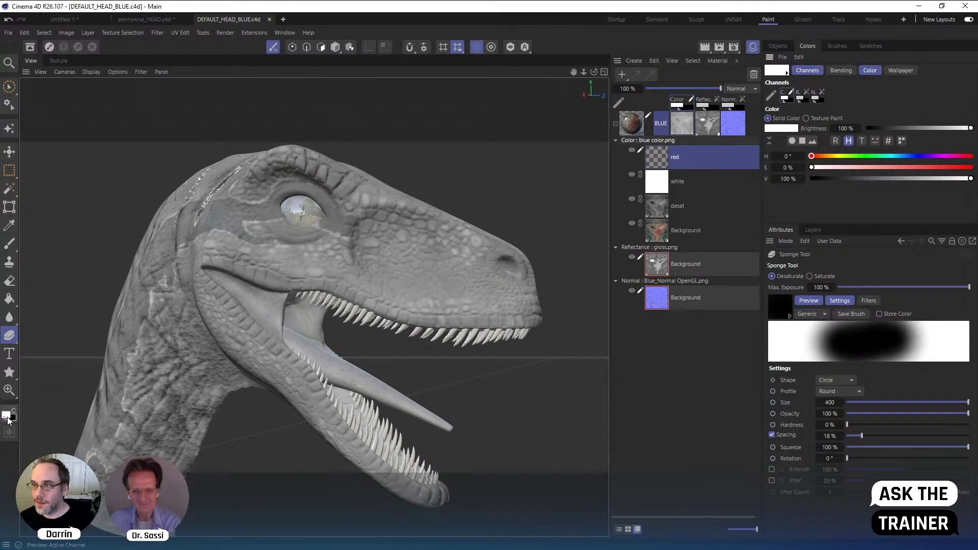
Set the paint color to a dark crimson with hue 342°, saturation 81 % and value 51 %
left_click(941, 167)
left_click(953, 156)
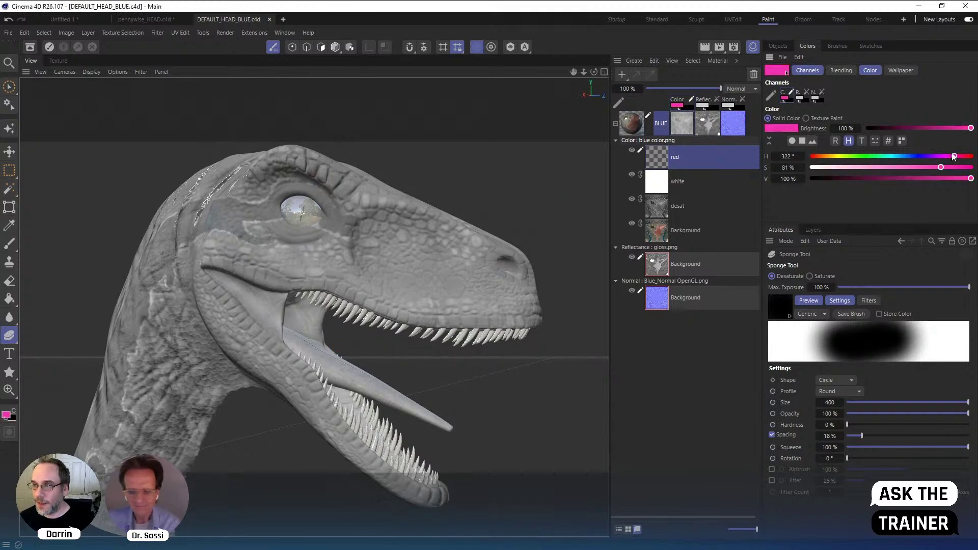
left_click(962, 167)
left_click(963, 156)
left_click(940, 167)
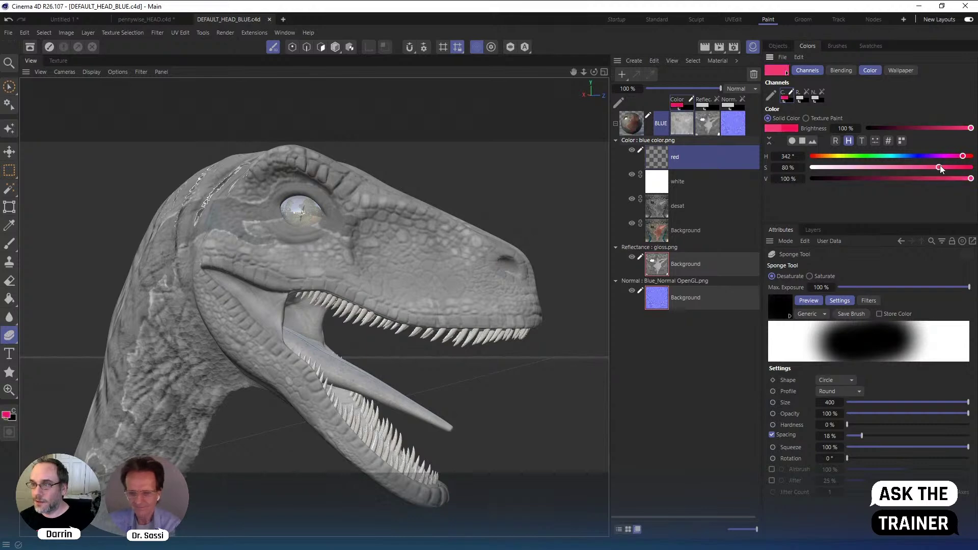
left_click_drag(922, 178, 901, 178)
left_click(892, 178)
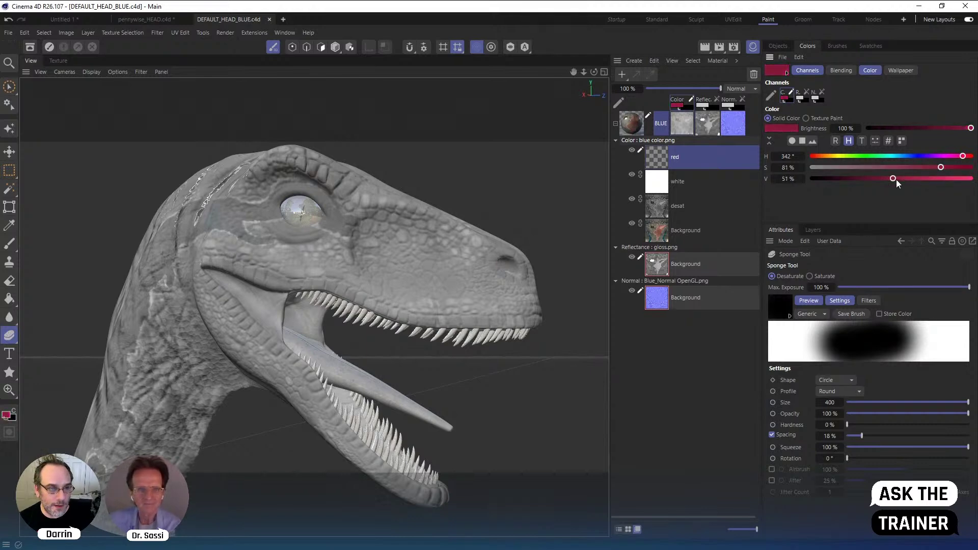
Activate the Brush tool, open its preset library and collapse the leading preset groups through 20 TECH LINES 1
left_click(12, 246)
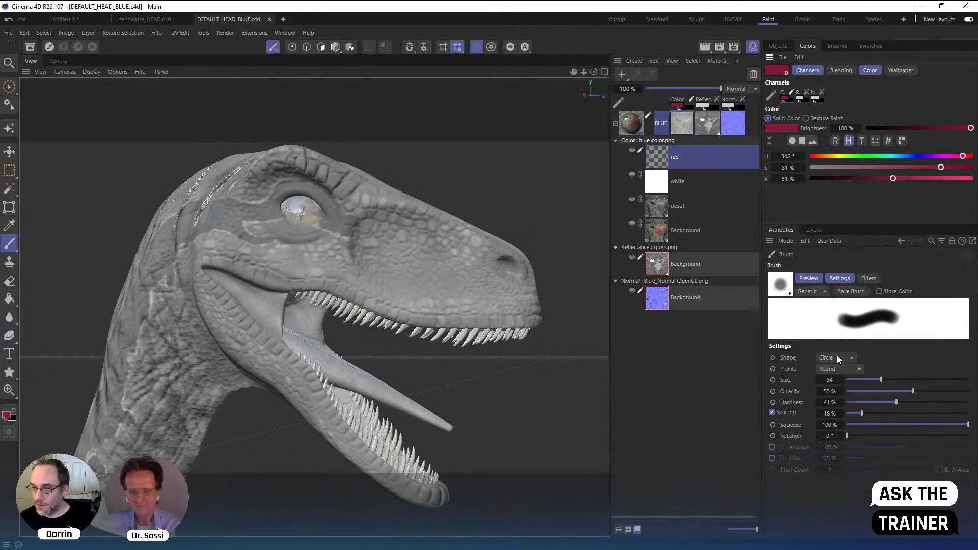
left_click(787, 293)
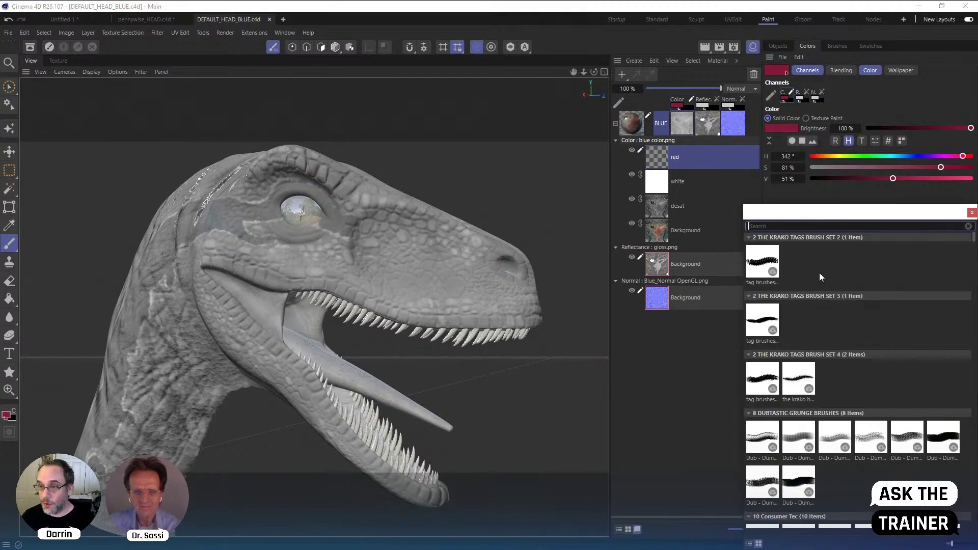
left_click(748, 239)
left_click(749, 248)
left_click(748, 258)
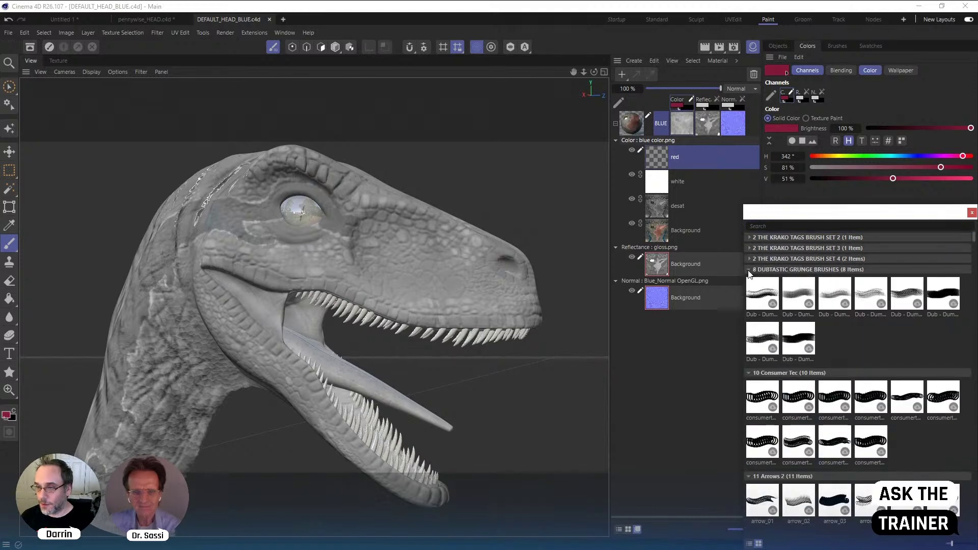
left_click(748, 269)
left_click(748, 281)
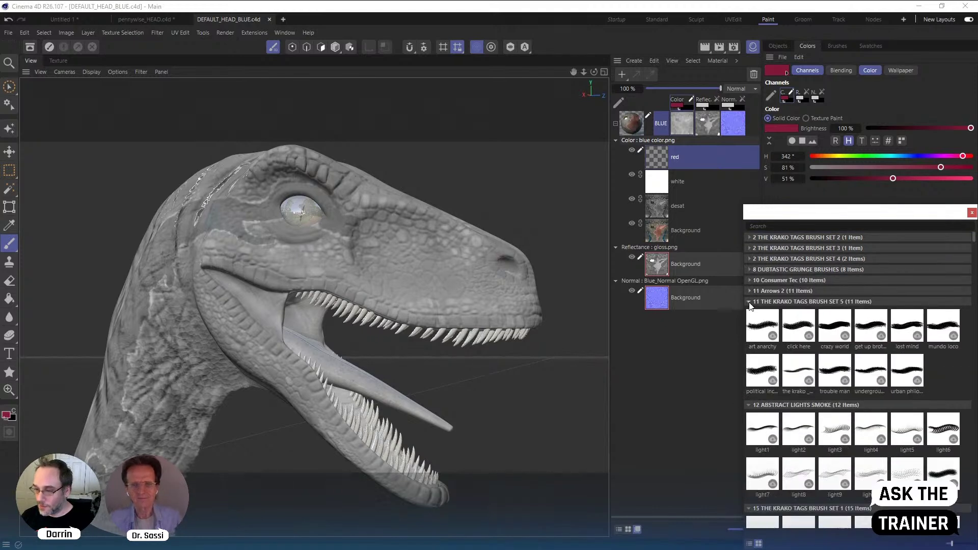
left_click(748, 292)
left_click(748, 312)
left_click(748, 323)
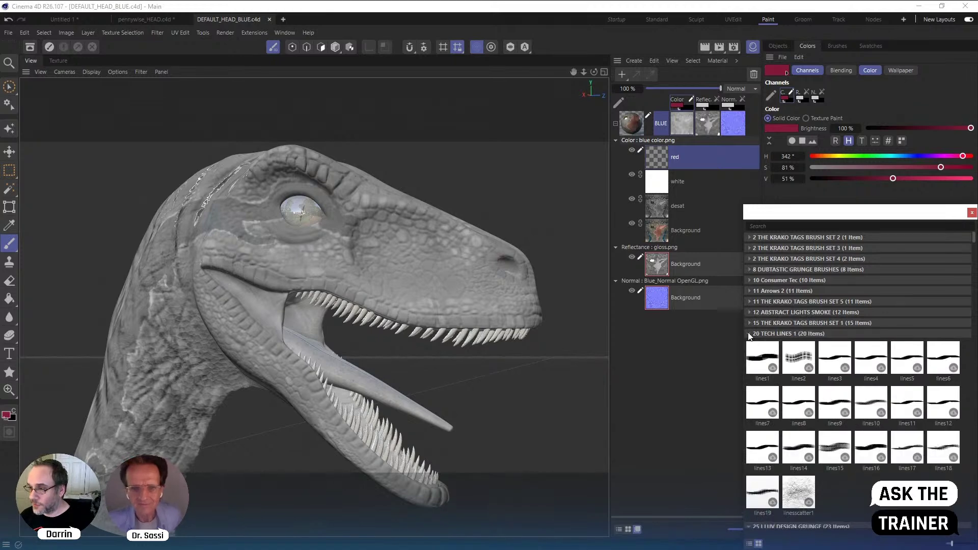
left_click(748, 334)
Load the size 20 Circle Hard brush preset from the Hard group
left_click_drag(973, 243, 970, 457)
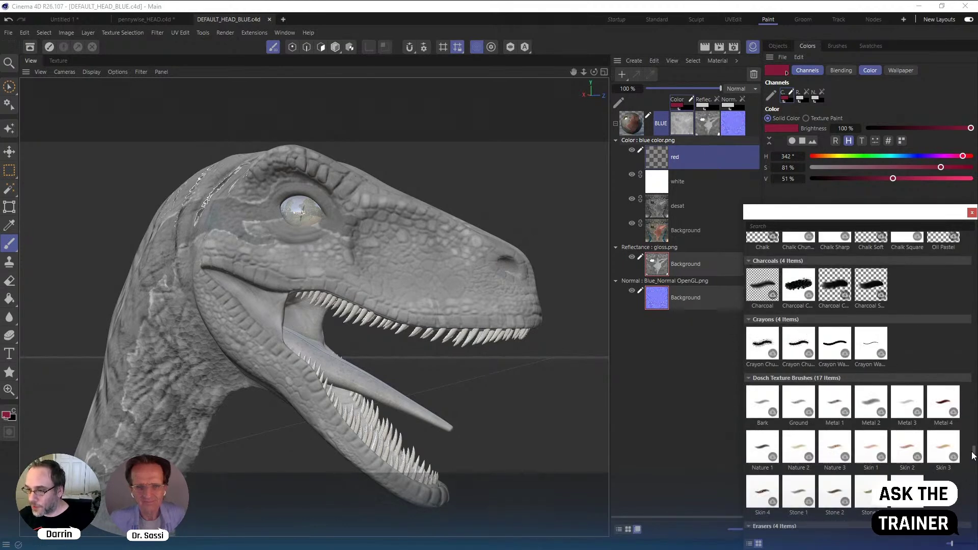
mouse_move(974, 455)
left_mouse_down()
mouse_move(975, 506)
mouse_move(974, 489)
left_mouse_up()
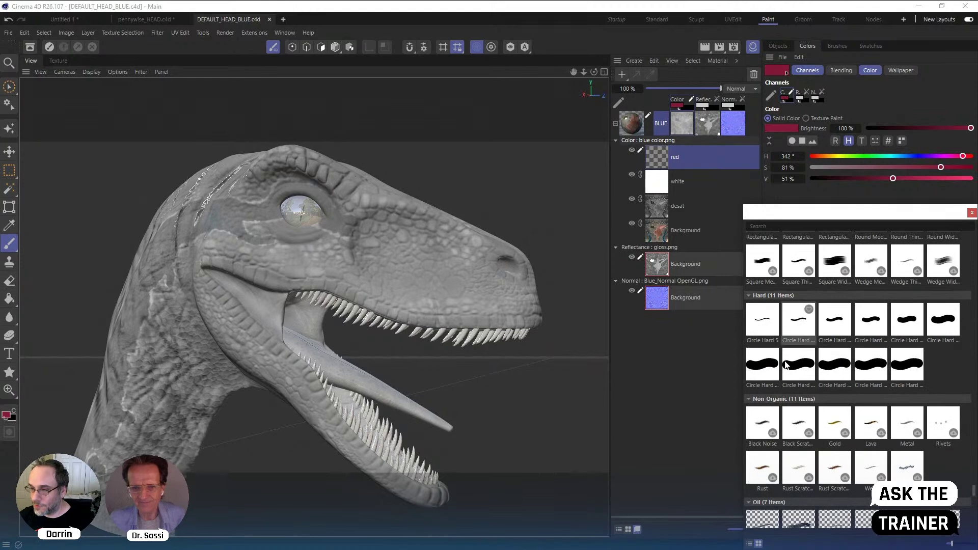
left_click(837, 324)
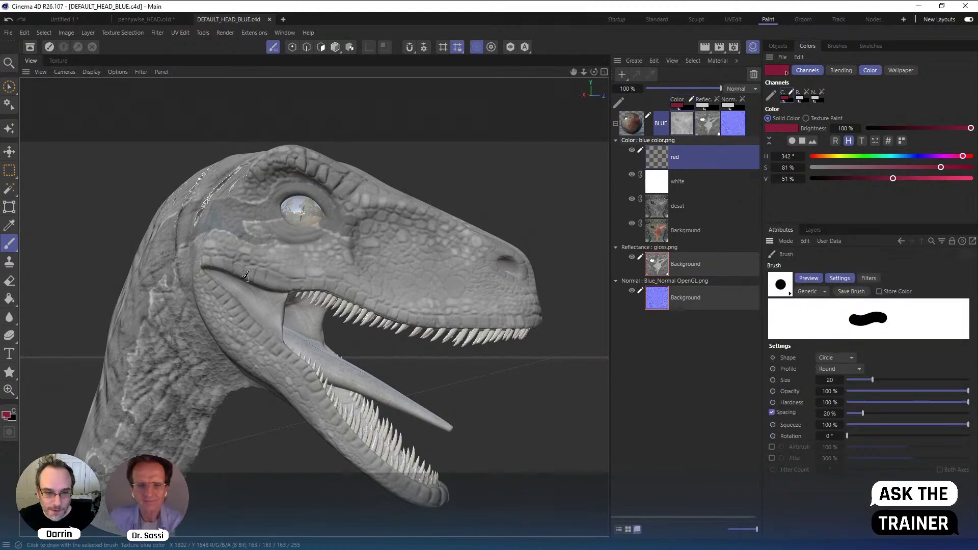
Paint crimson strokes along the dinosaur's upper lip above the teeth on the red layer
left_click_drag(286, 280, 462, 322)
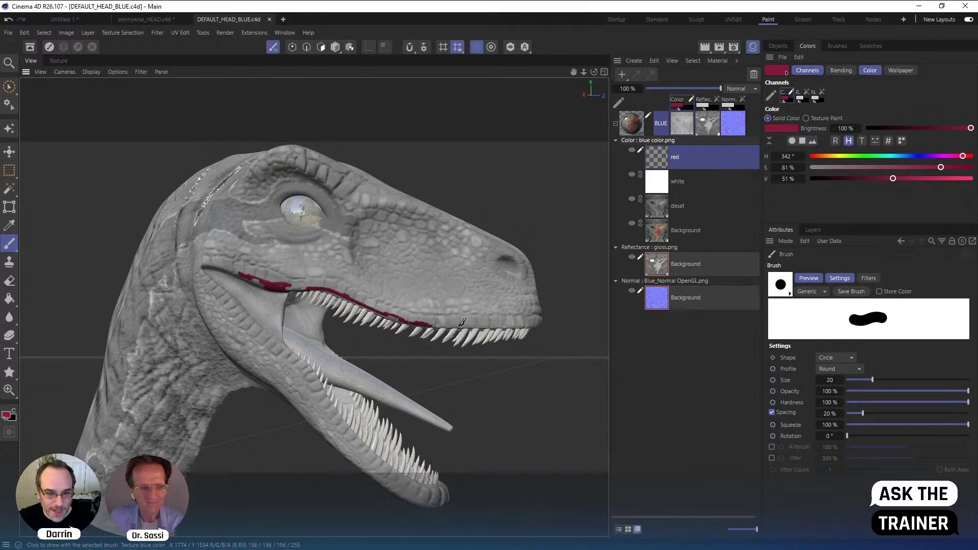
left_click_drag(278, 277, 340, 288)
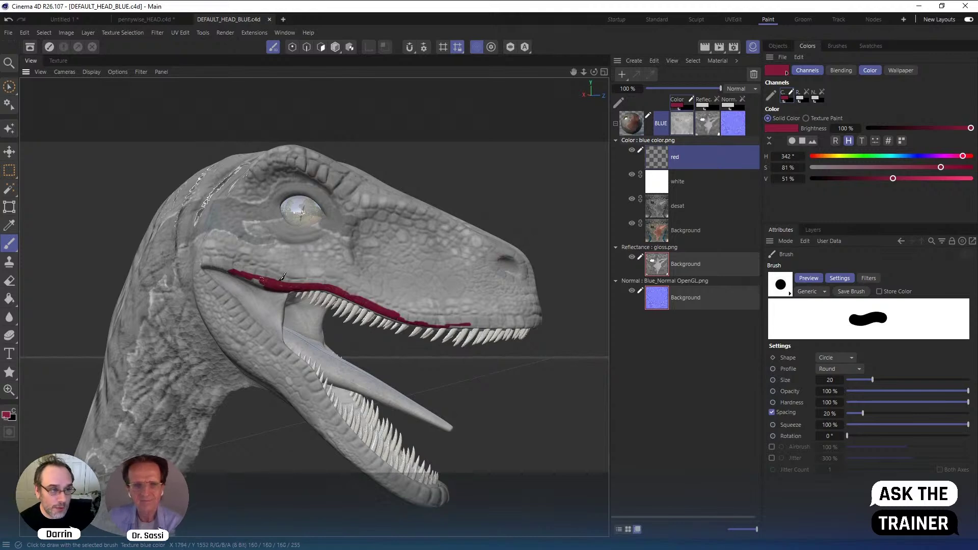
Outline the front half of the upper lip, up to the snout tip, with a freehand lasso selection on the 3D model
left_click(14, 176)
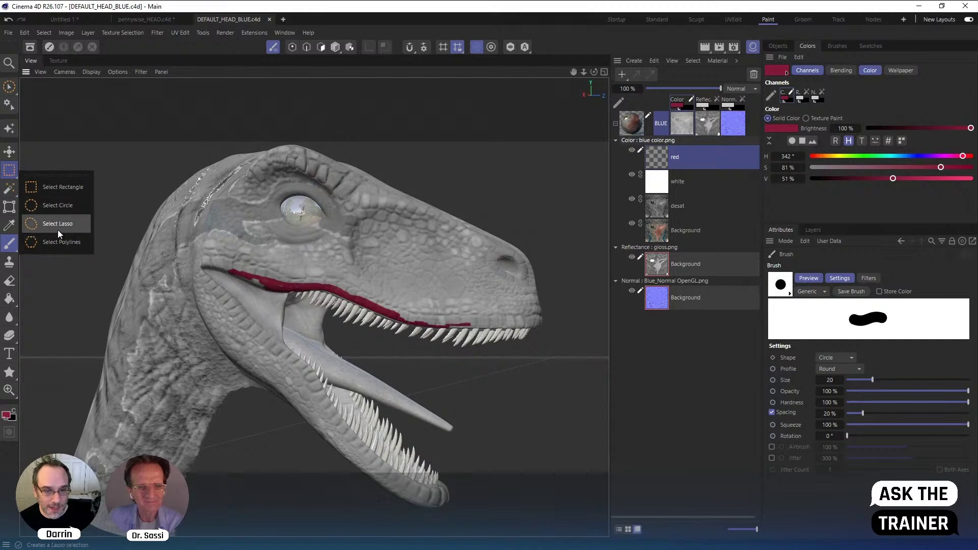
left_click(54, 225)
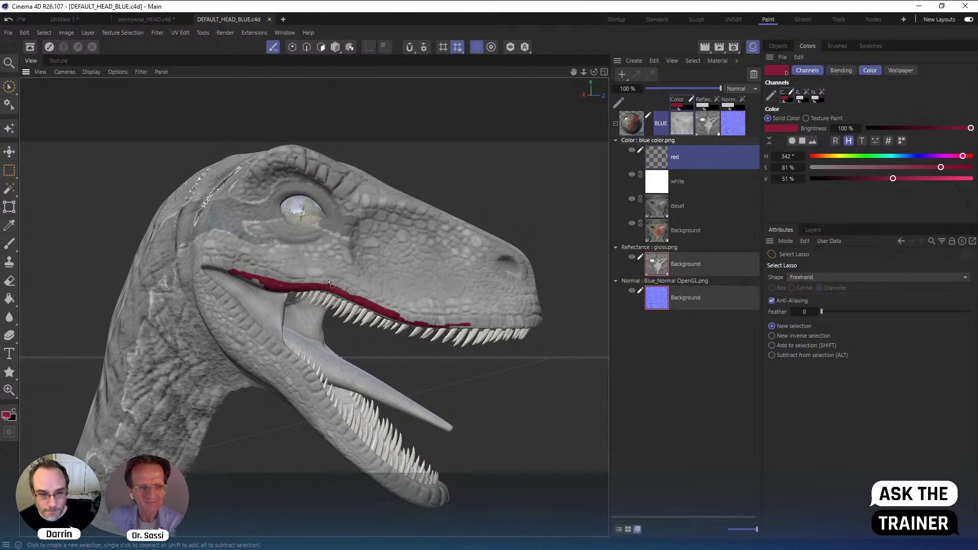
scroll(337, 280, "up", 5)
middle_click_drag(336, 280, 176, 236, "alt")
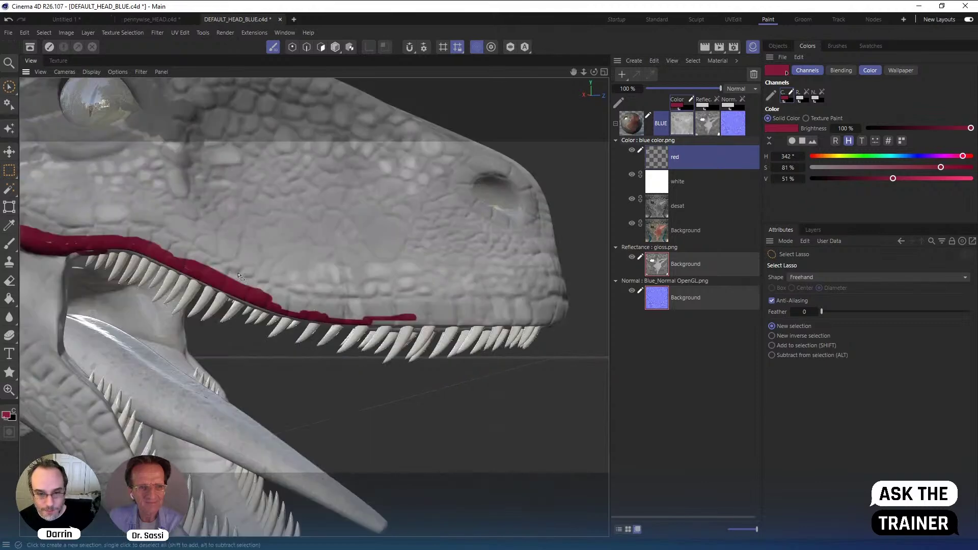
mouse_move(253, 282)
left_mouse_down()
mouse_move(341, 301)
mouse_move(550, 304)
mouse_move(357, 337)
mouse_move(170, 272)
mouse_move(221, 269)
mouse_move(254, 283)
left_mouse_up()
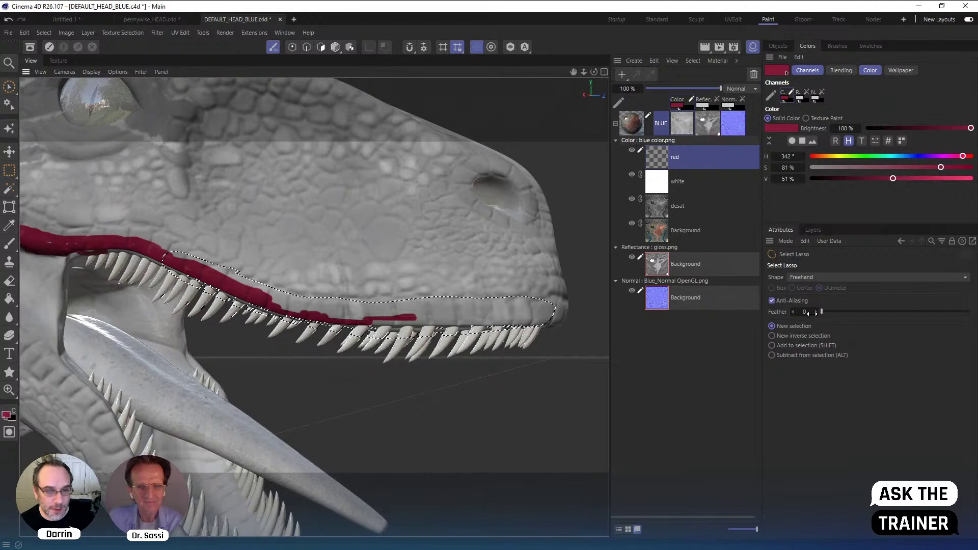
Enlarge the brush to size 96 and paint the selected upper lip area crimson
left_click(9, 243)
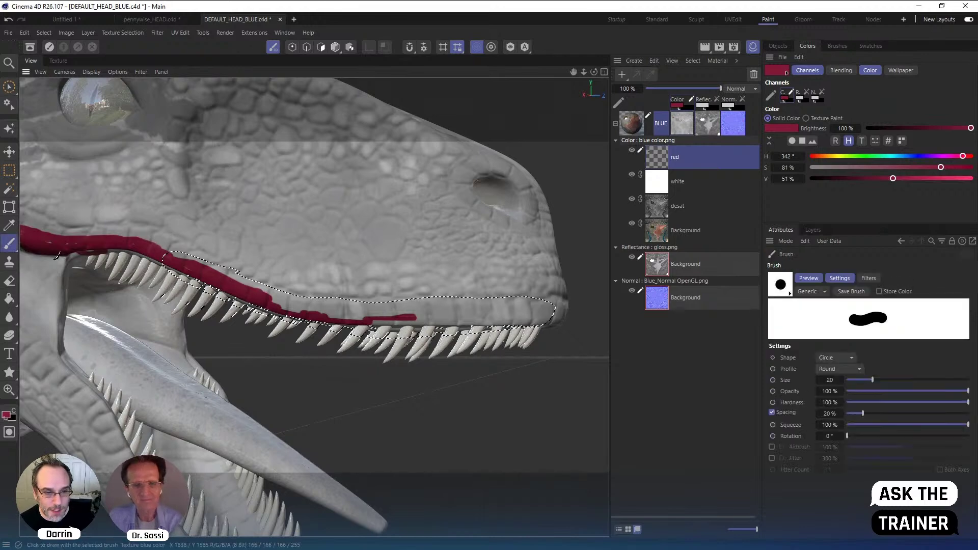
middle_click_drag(179, 283, 180, 265)
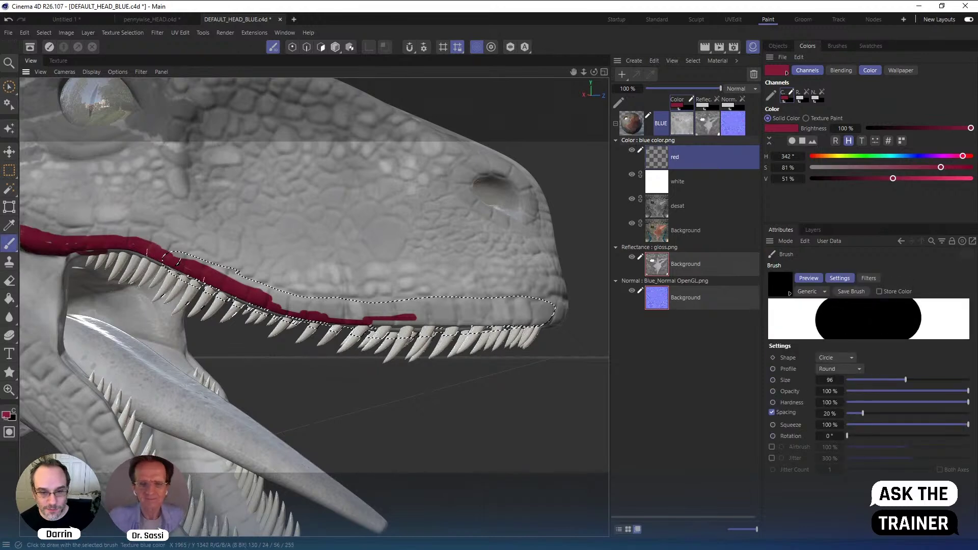
mouse_move(182, 259)
left_mouse_down()
mouse_move(359, 308)
mouse_move(548, 310)
mouse_move(374, 321)
left_mouse_up()
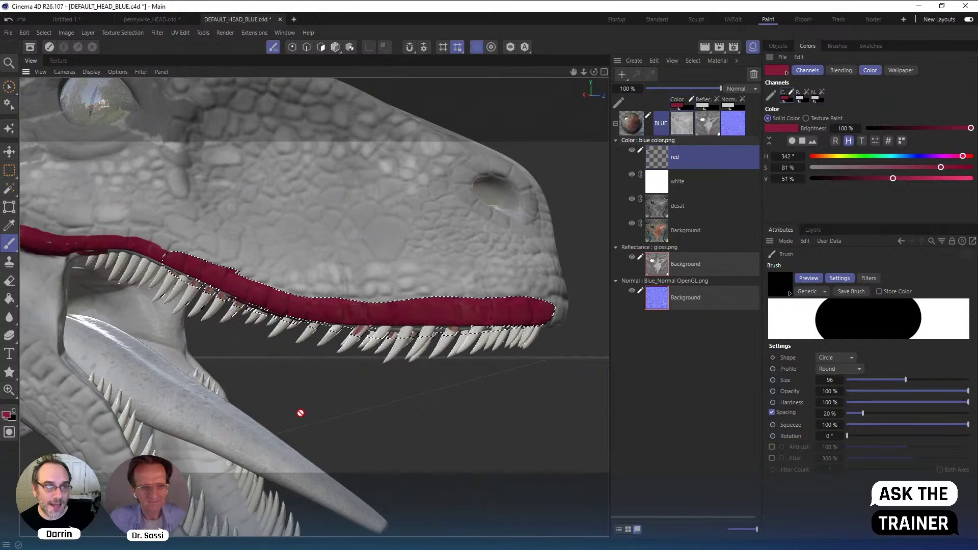
Open the painted texture in the UV editor and display the UV mesh of the MESH 1 LOW object over it
left_click(58, 61)
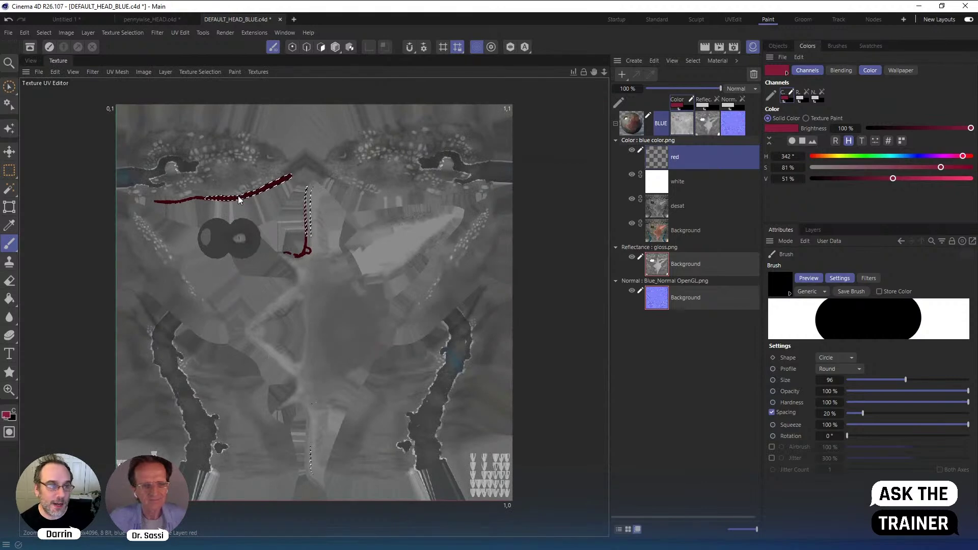
scroll(238, 200, "up", 3)
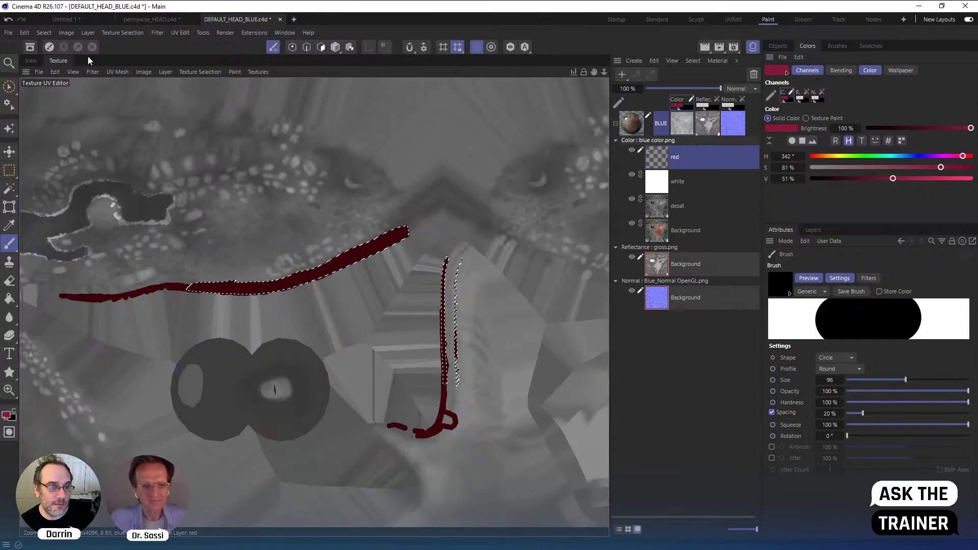
left_click(75, 71)
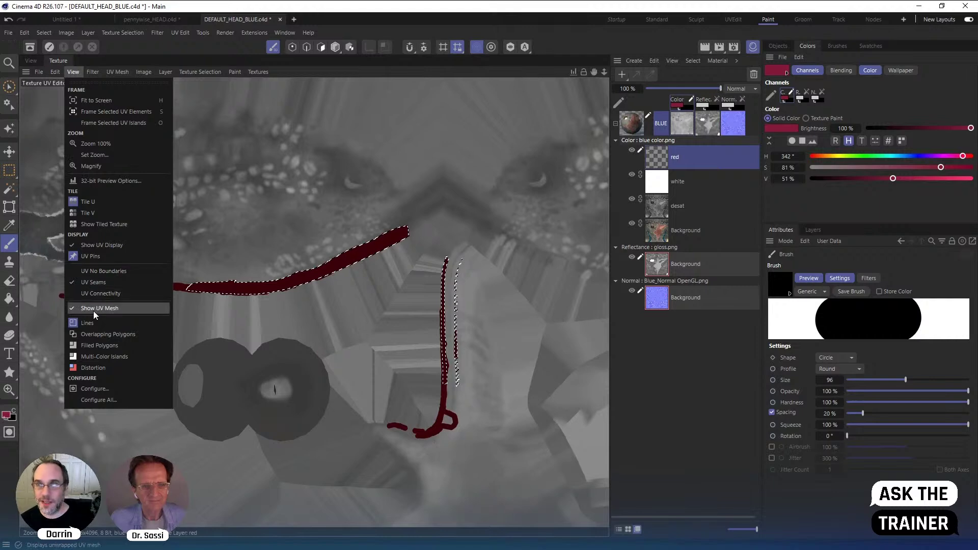
left_click(332, 194)
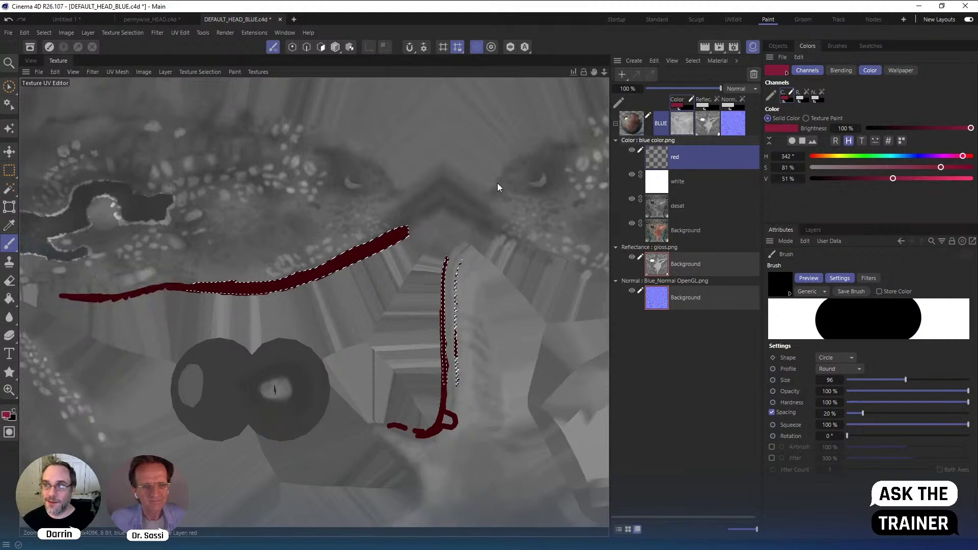
left_click(778, 45)
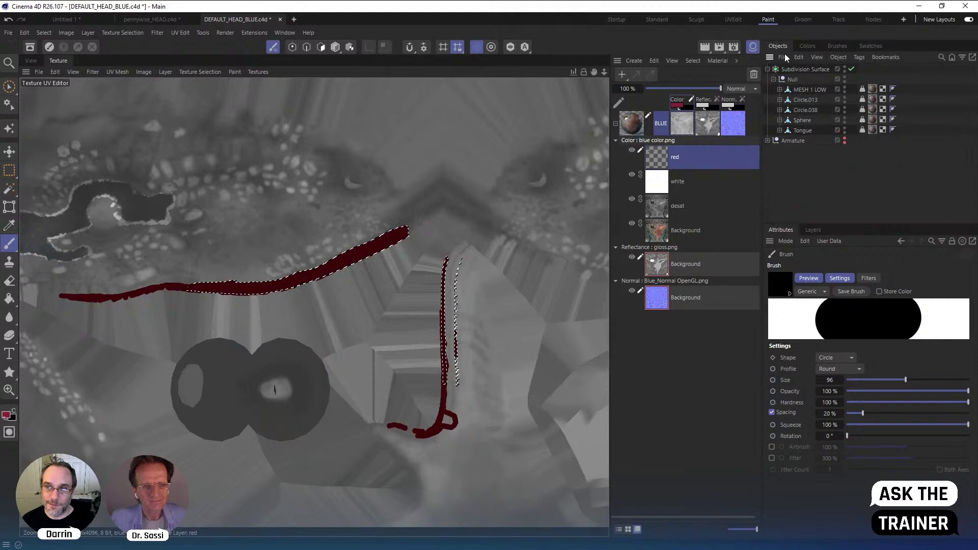
left_click(812, 90)
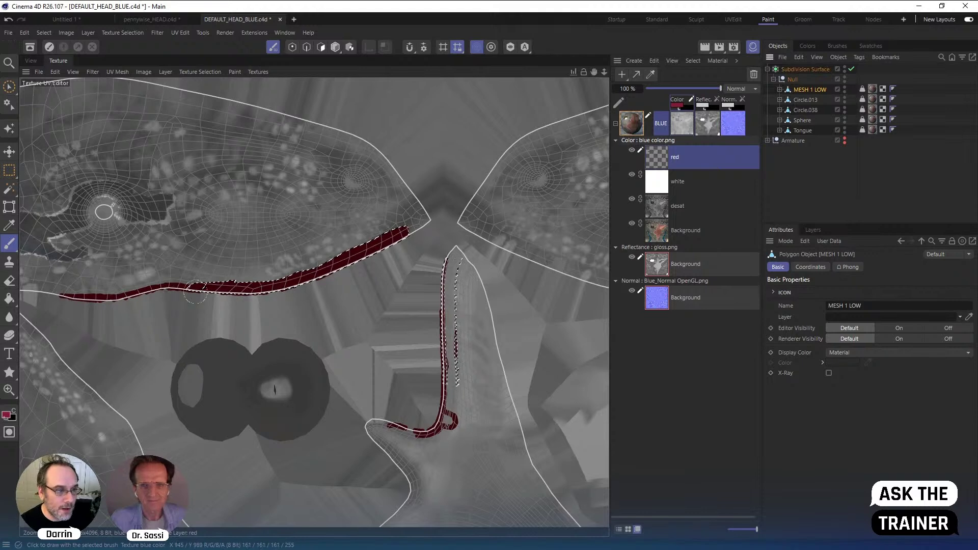
middle_click_drag(181, 294, 297, 288, "alt")
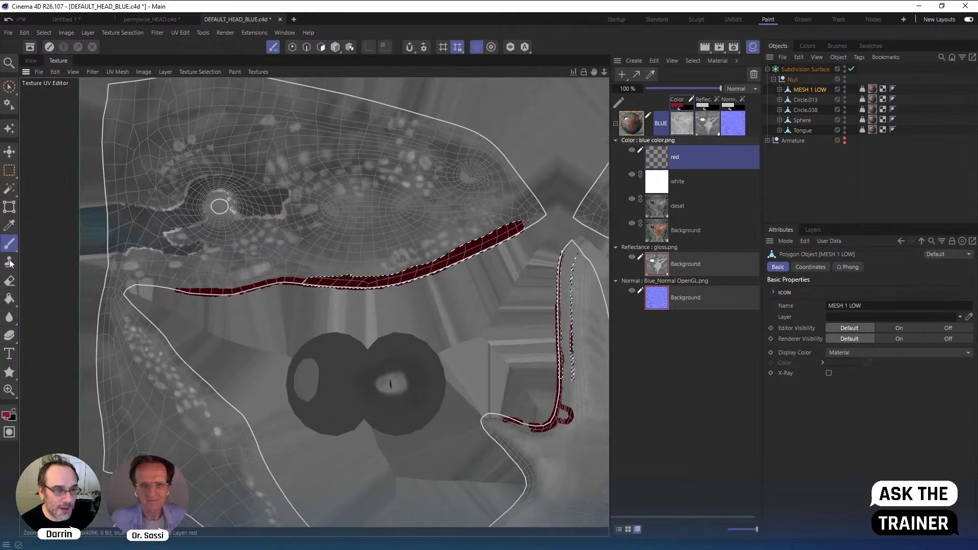
Activate the Select Lasso tool and set its feather to 2
left_click(10, 173)
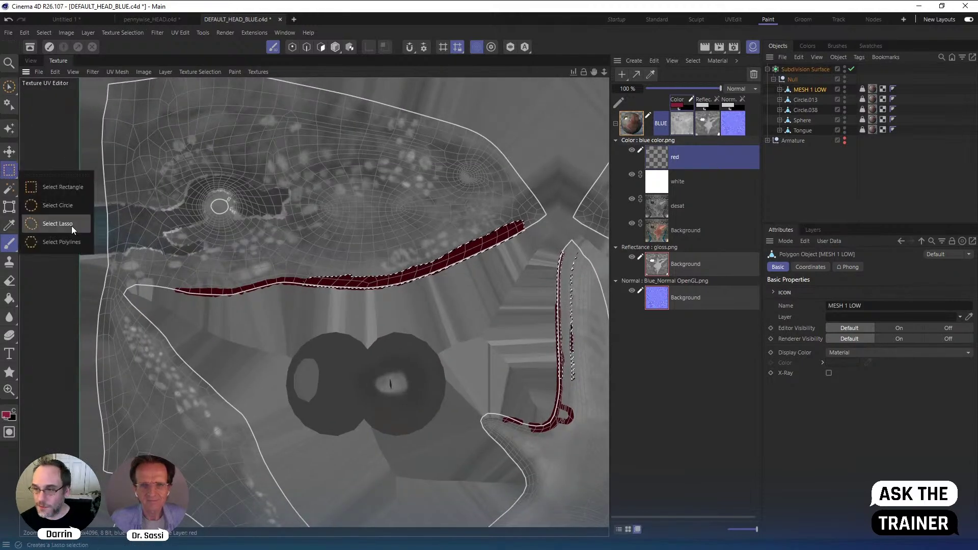
left_click(54, 224)
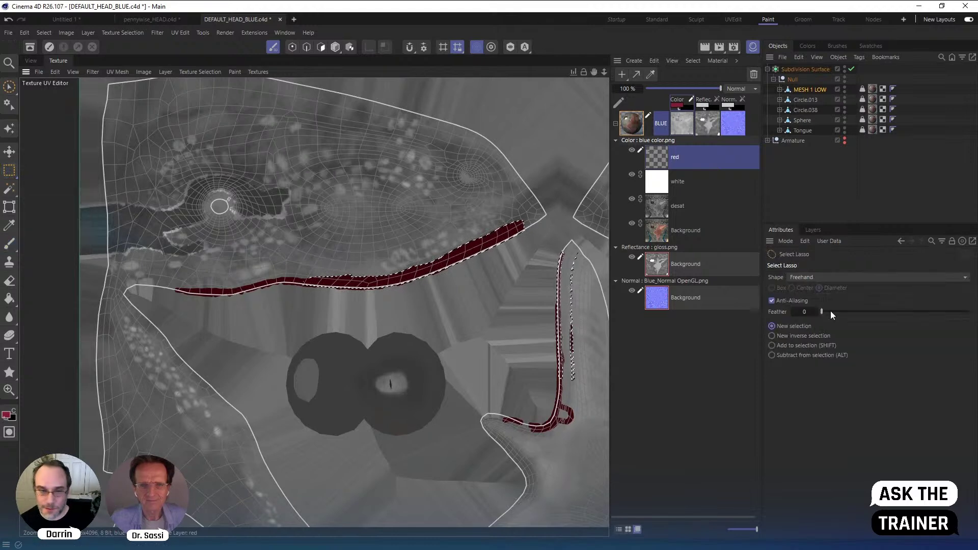
left_click(807, 311)
type("2")
key("Return")
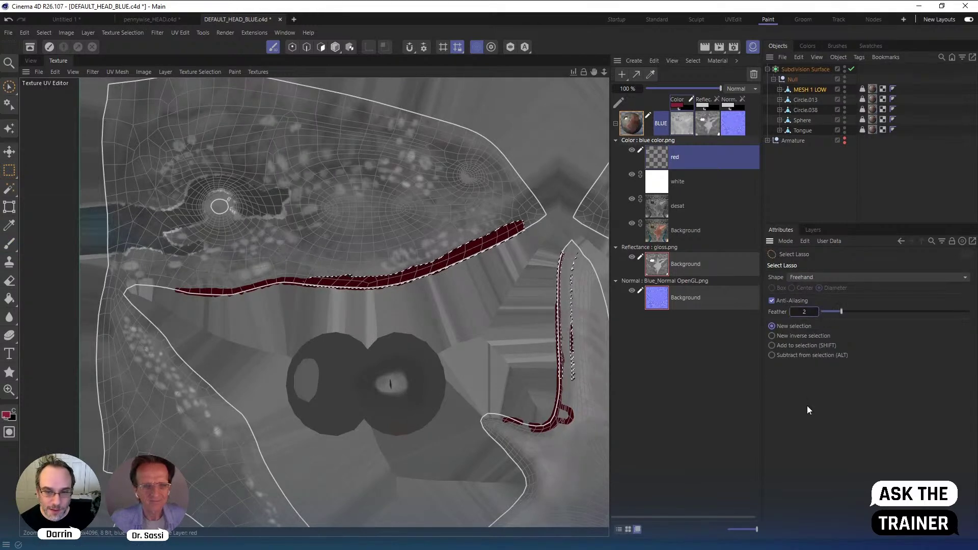
Try to lasso the rear stretch of the painted upper lip along its UV edge on the texture
scroll(297, 280, "up", 2)
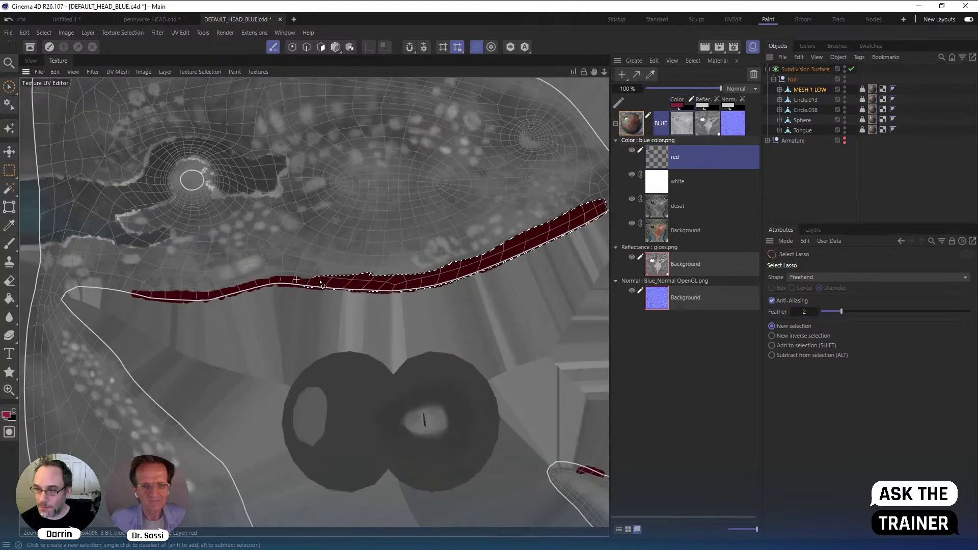
scroll(322, 283, "up", 2)
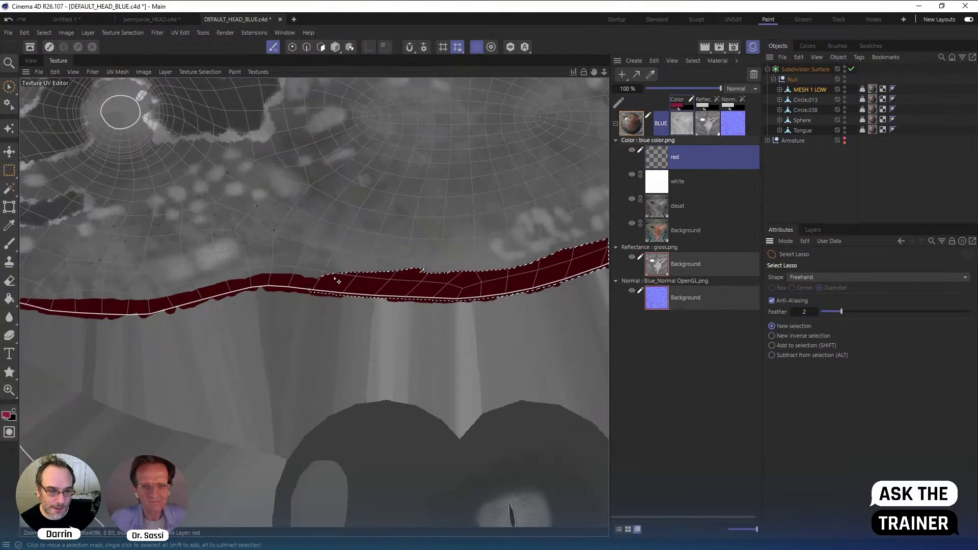
left_click_drag(346, 272, 317, 270)
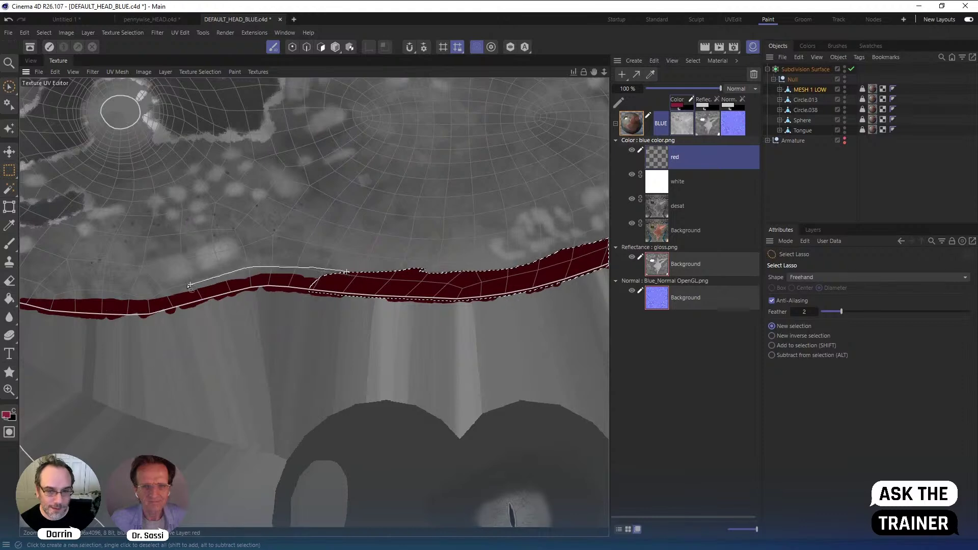
mouse_move(47, 310)
left_mouse_down()
mouse_move(332, 325)
mouse_move(360, 312)
mouse_move(282, 301)
left_mouse_up()
Lasso around the mouth corner on the texture, from the end of the painted upper lip to the start of the lower lip
scroll(383, 311, "up", 5)
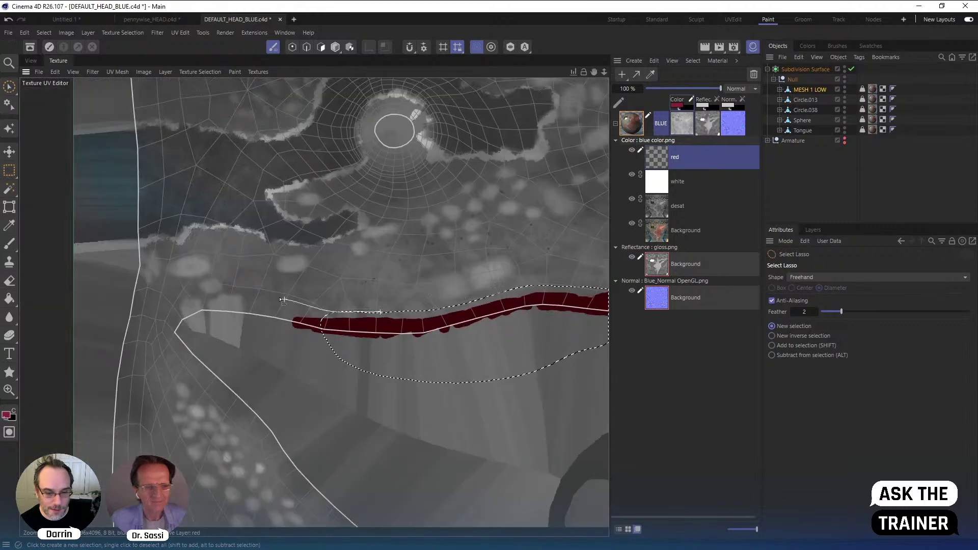
left_click_drag(210, 288, 161, 318)
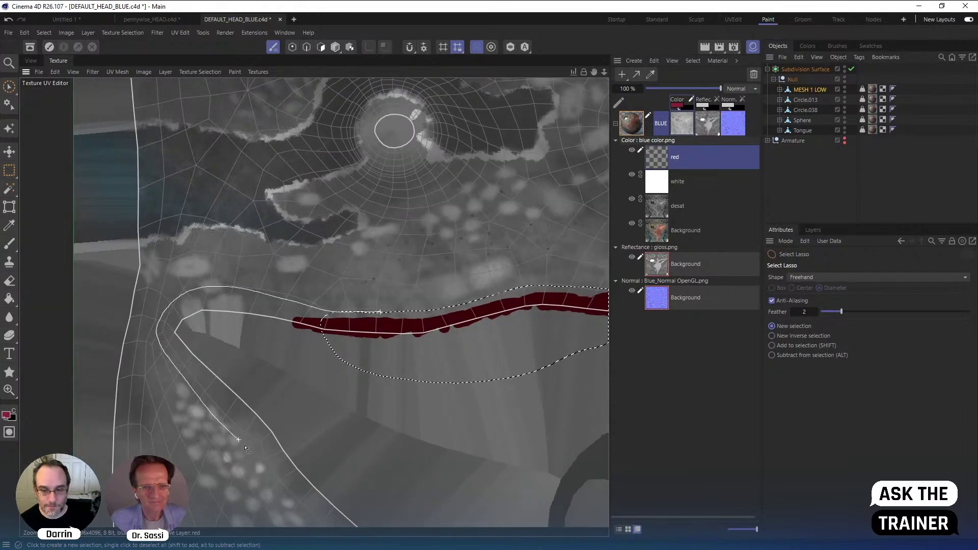
left_click_drag(373, 528, 536, 435)
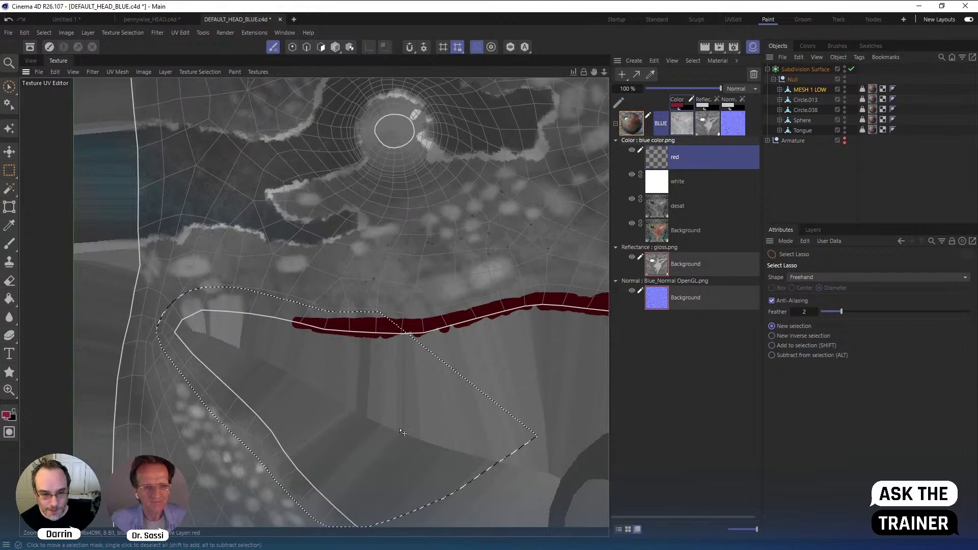
Add a strip along the lower lip's UV edge to the mouth corner selection
middle_click_drag(508, 481, 352, 299, "alt")
right_click_drag(351, 299, 326, 294, "alt")
scroll(326, 295, "down", 3)
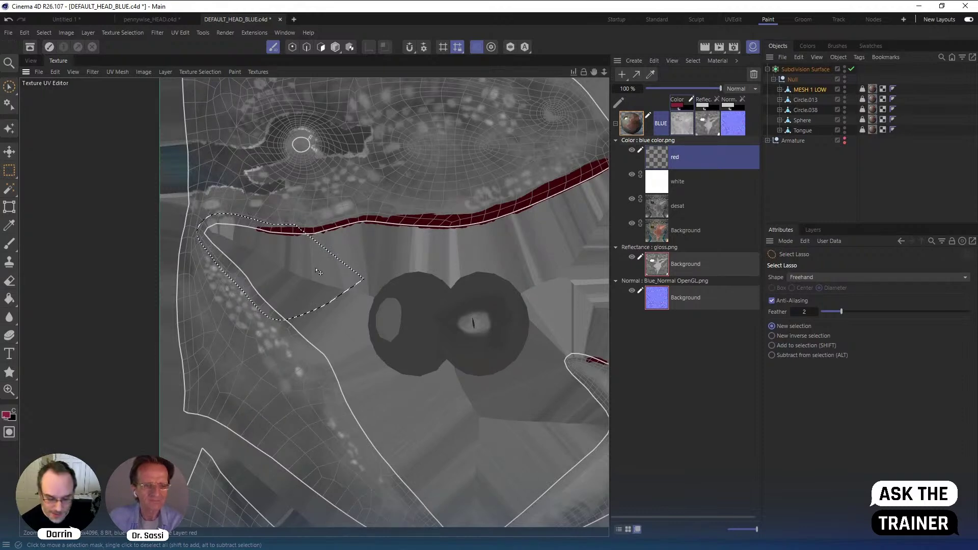
left_click_drag(318, 272, 370, 231)
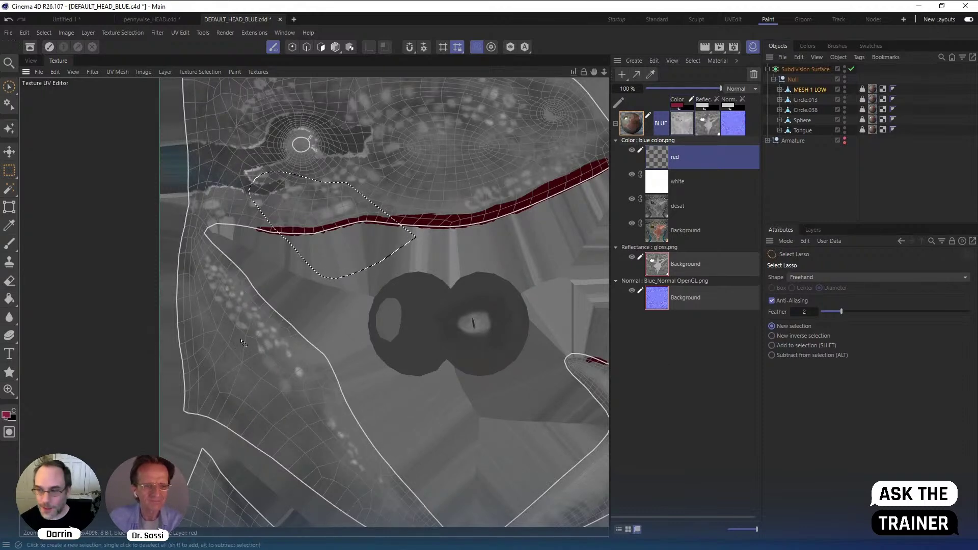
key("ctrl+z")
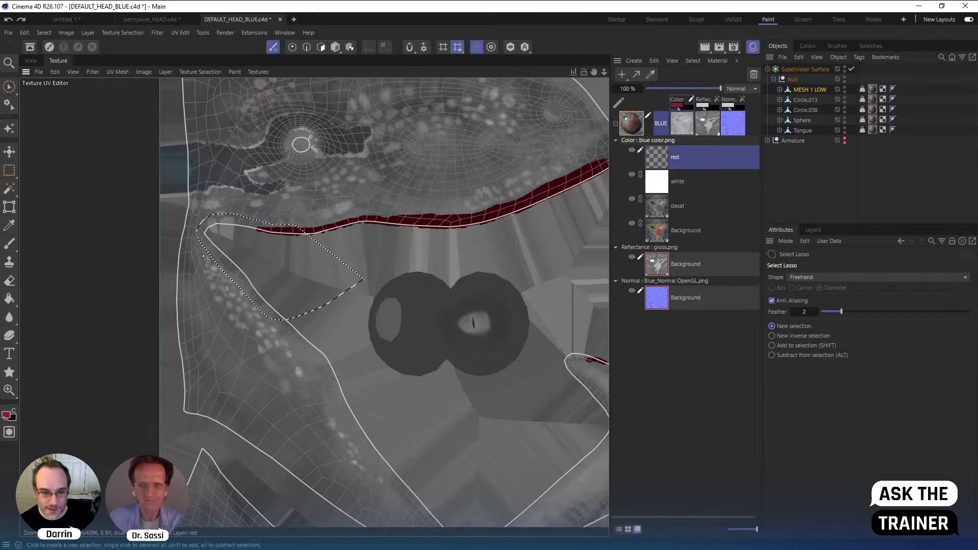
key("shift")
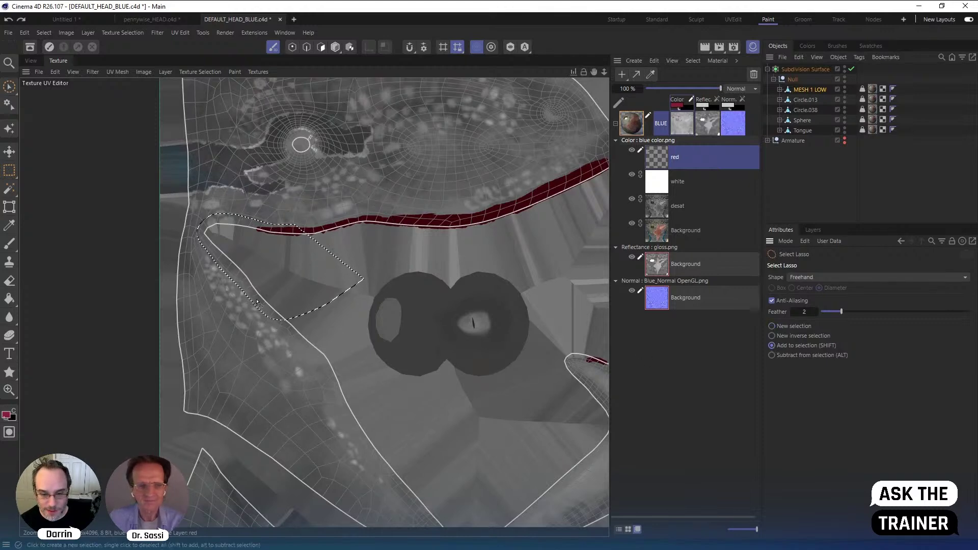
mouse_move(261, 309)
left_mouse_down("shift")
mouse_move(379, 473)
mouse_move(311, 331)
left_mouse_up("shift")
left_click_drag(264, 285, 263, 290, "shift")
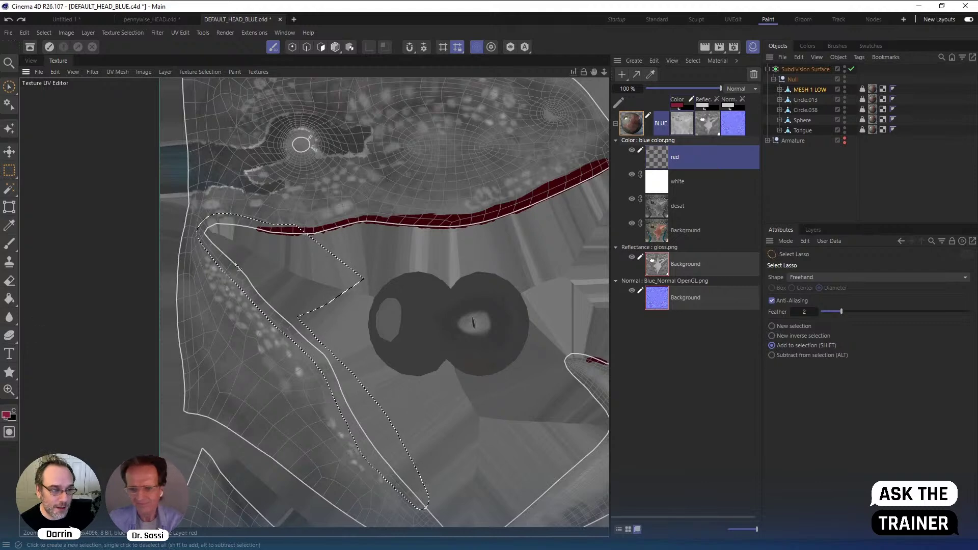
Fill the selected mouth corner and lower lip with crimson using Fill Layer, and return to the 3D view to check it
left_click(11, 296)
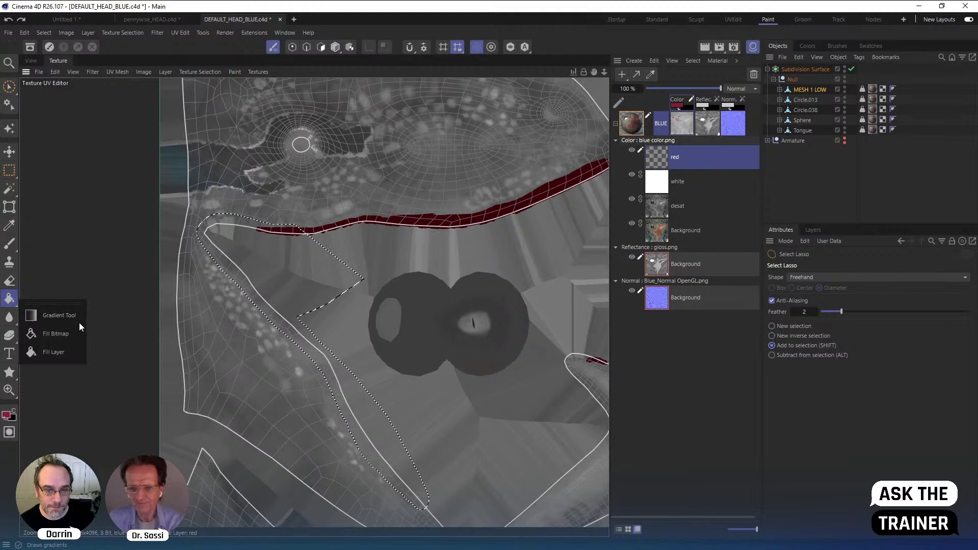
left_click(52, 352)
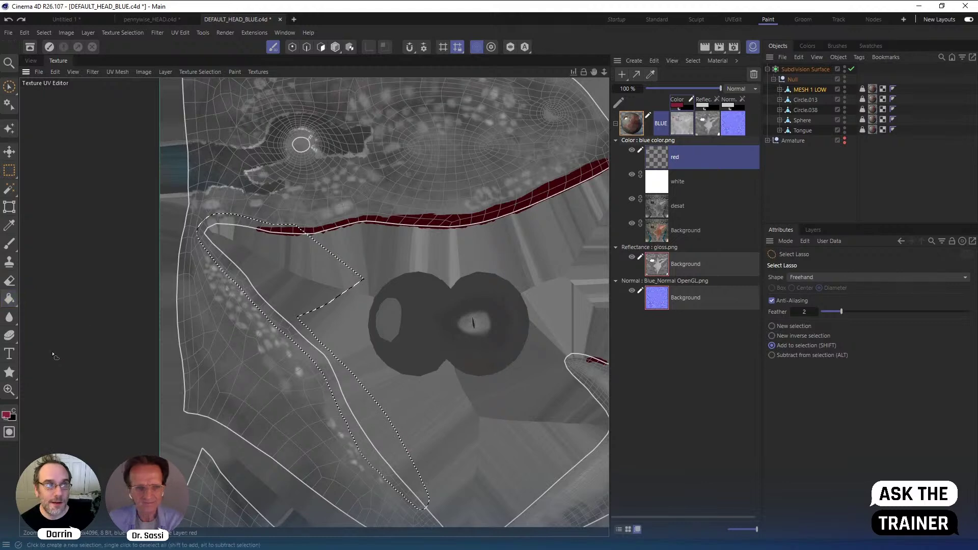
left_click(222, 222)
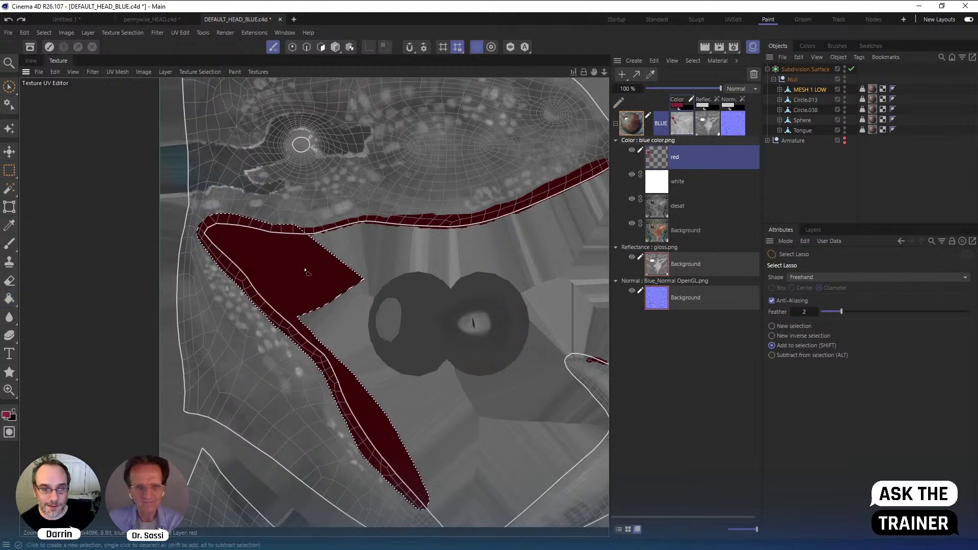
left_click(31, 61)
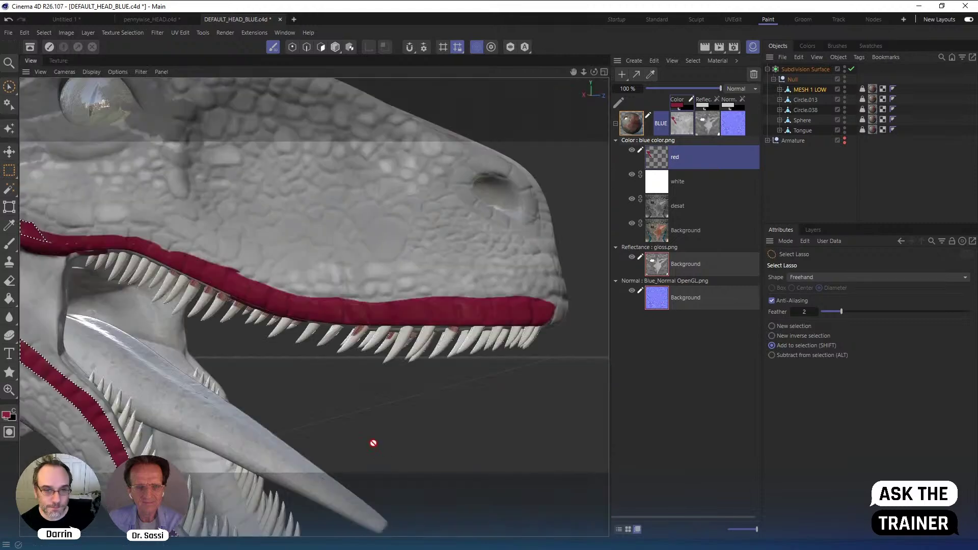
middle_click(254, 259)
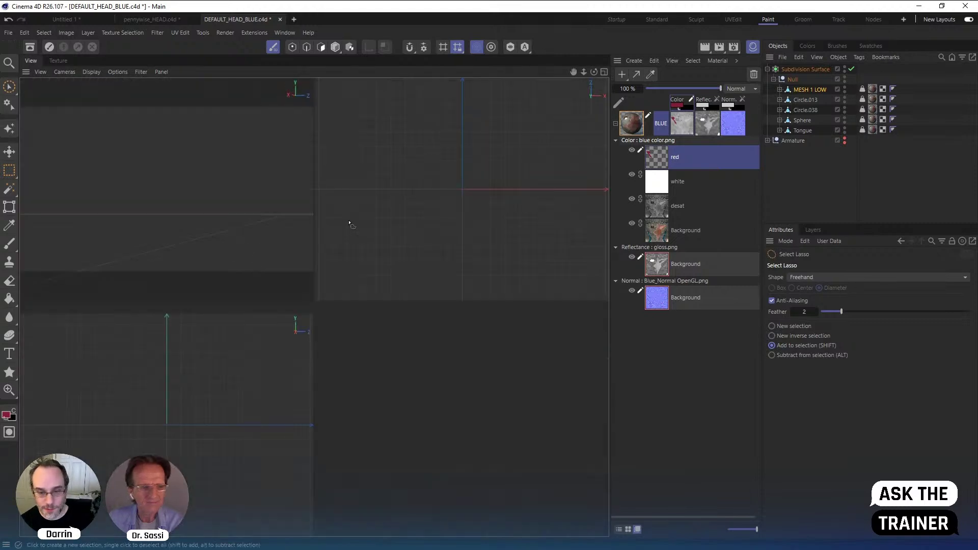
Set the Brush to Texture Paint for the color channel and bring up the head's UV texture
middle_click(350, 224)
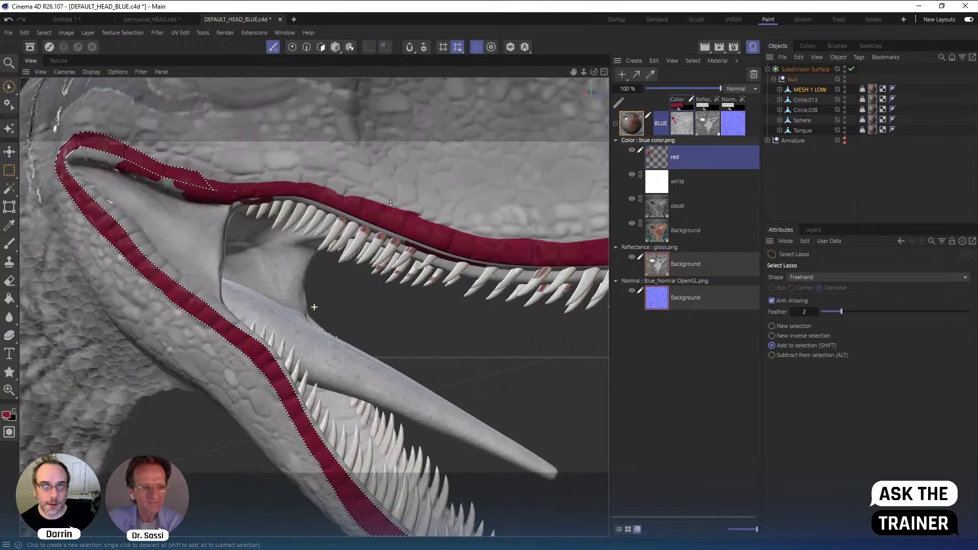
middle_click_drag(389, 200, 452, 167, "alt")
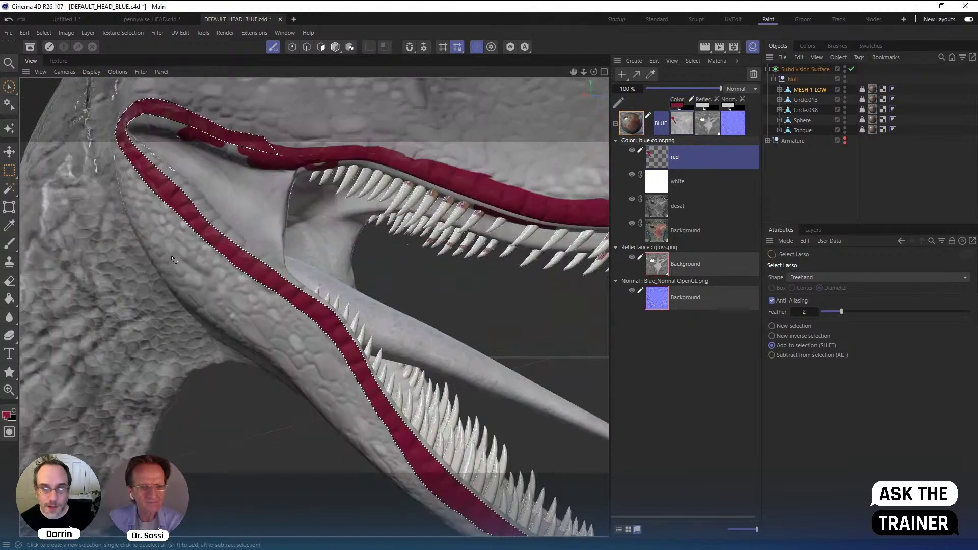
scroll(237, 366, "down", 5)
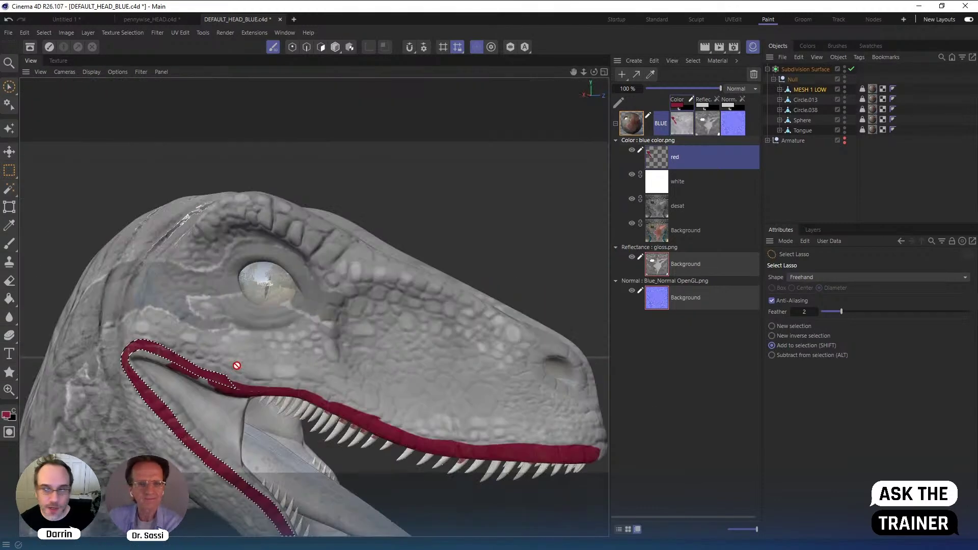
left_click(11, 244)
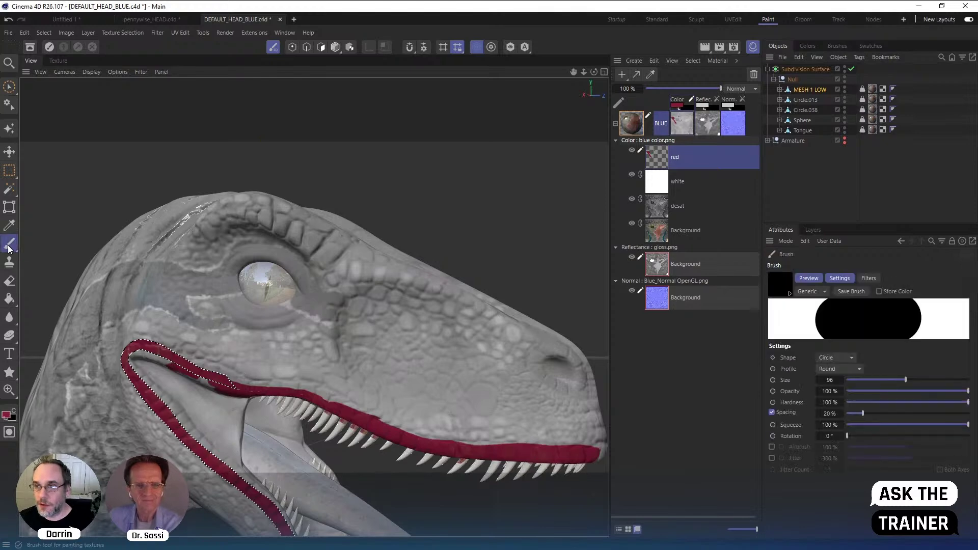
left_click(809, 46)
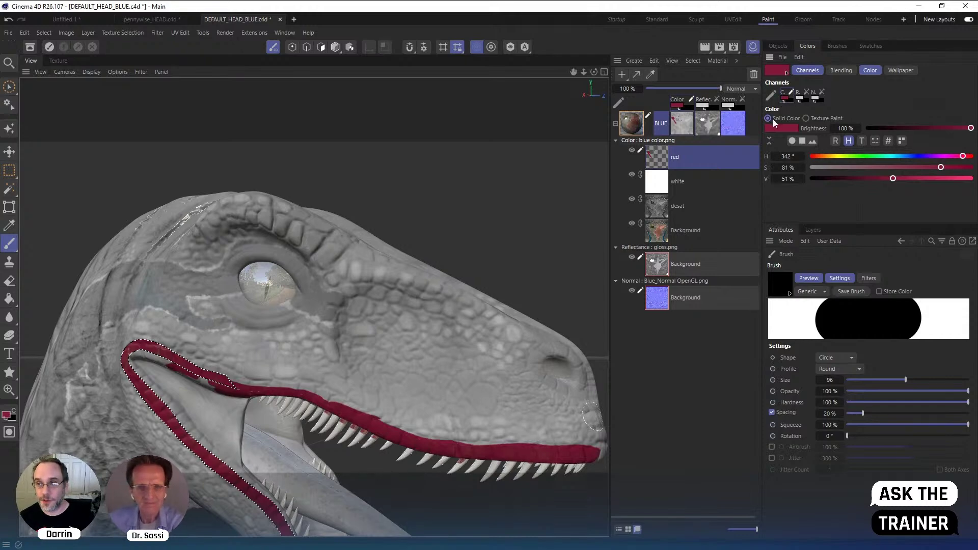
left_click(805, 118)
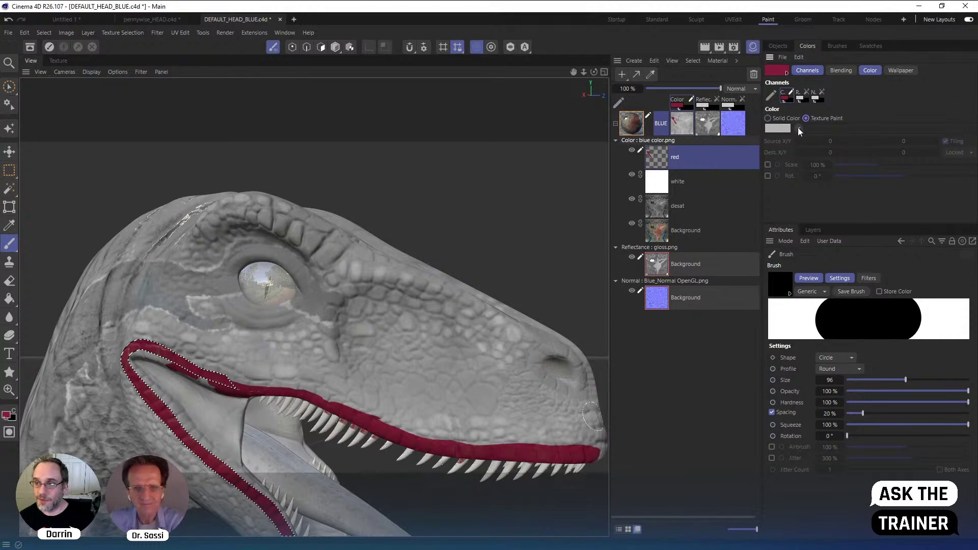
left_click(798, 129)
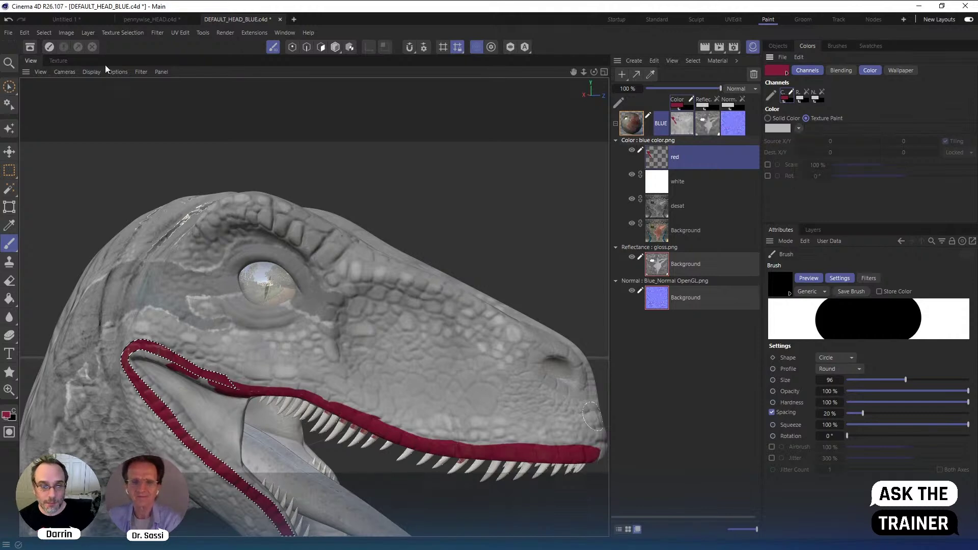
left_click(58, 61)
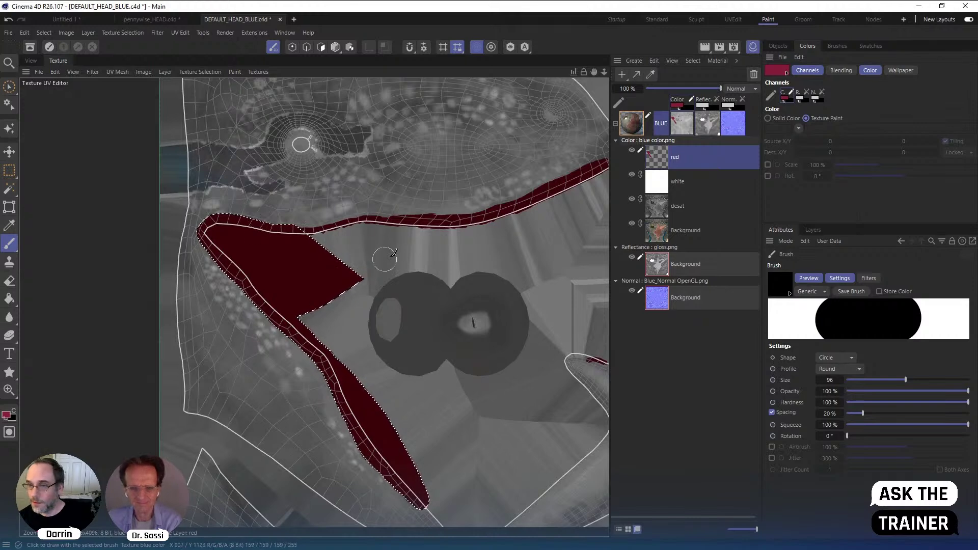
key("alt+Tab")
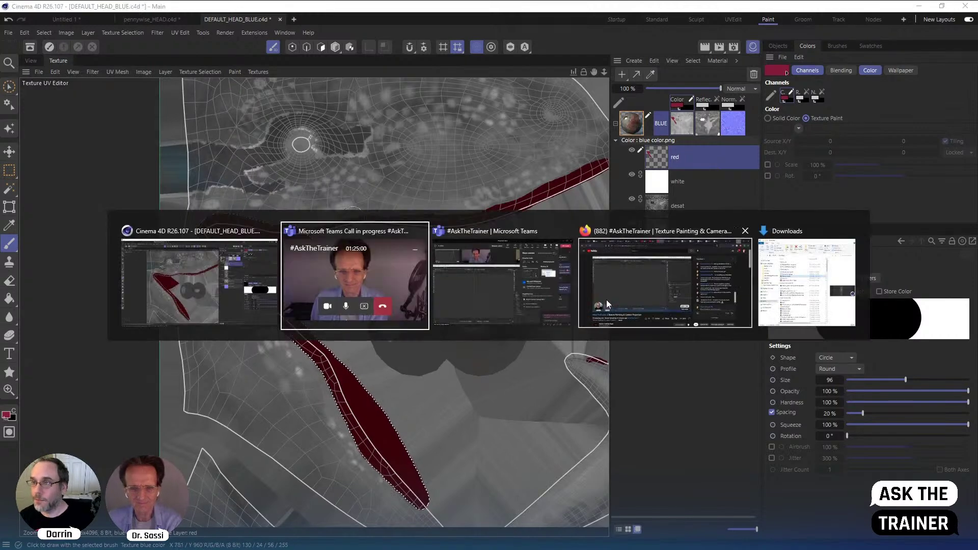
left_click(502, 279)
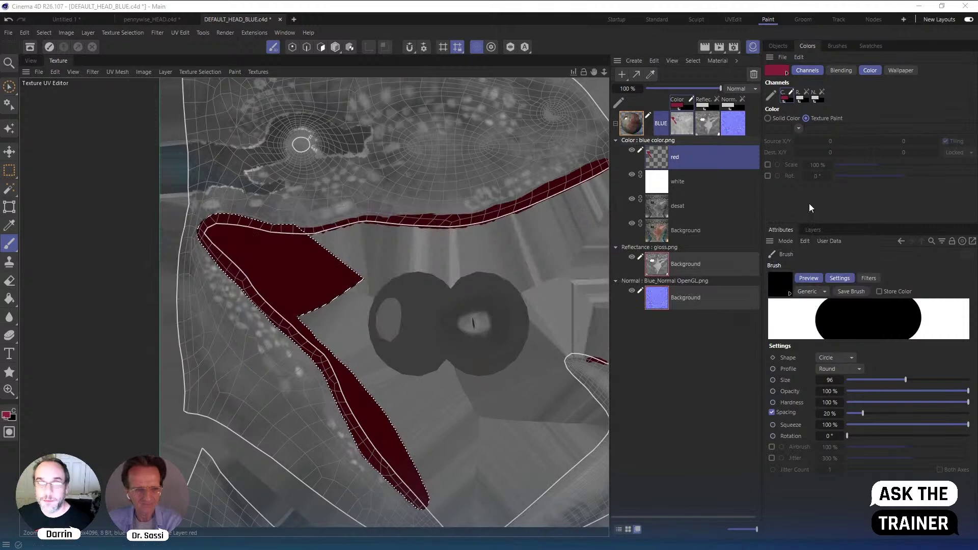
left_click(798, 128)
left_click(817, 153)
left_click(408, 40)
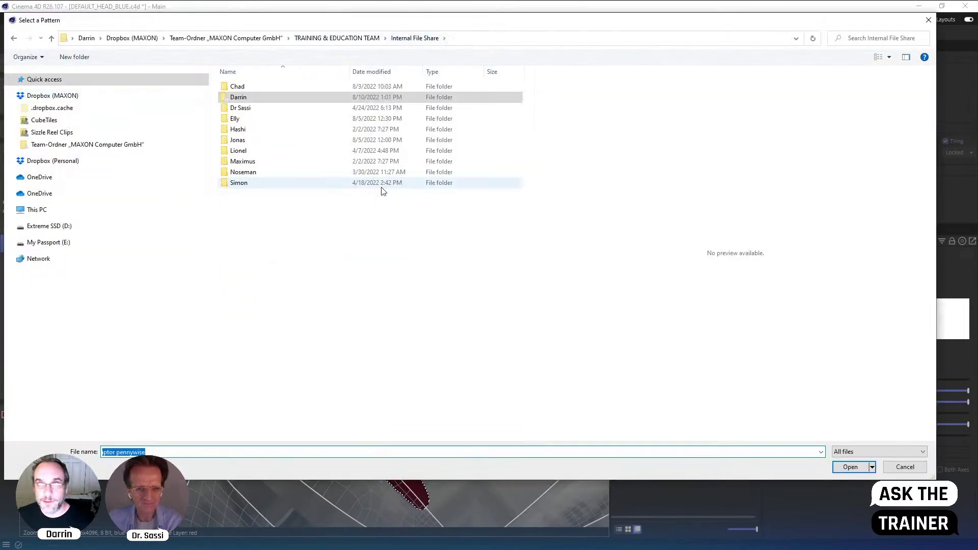
double_click(238, 98)
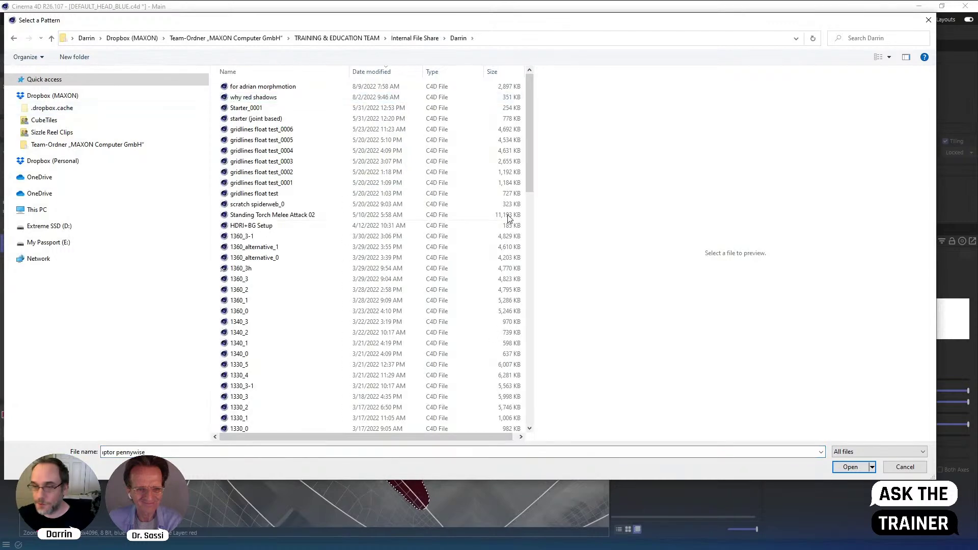
left_click(904, 467)
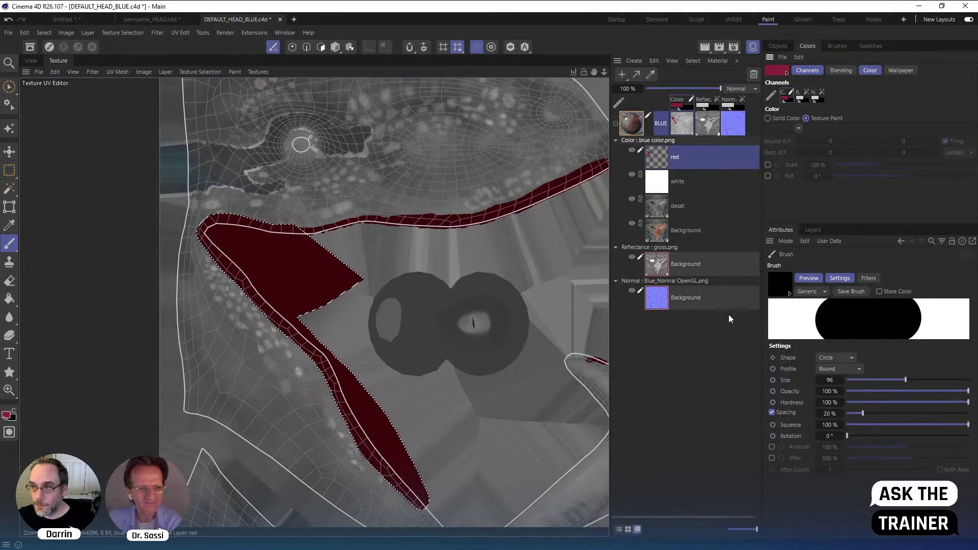
Open the recently used concrete bump texture pkngj_2K_Bump.jpg in the texture editor
left_click(799, 129)
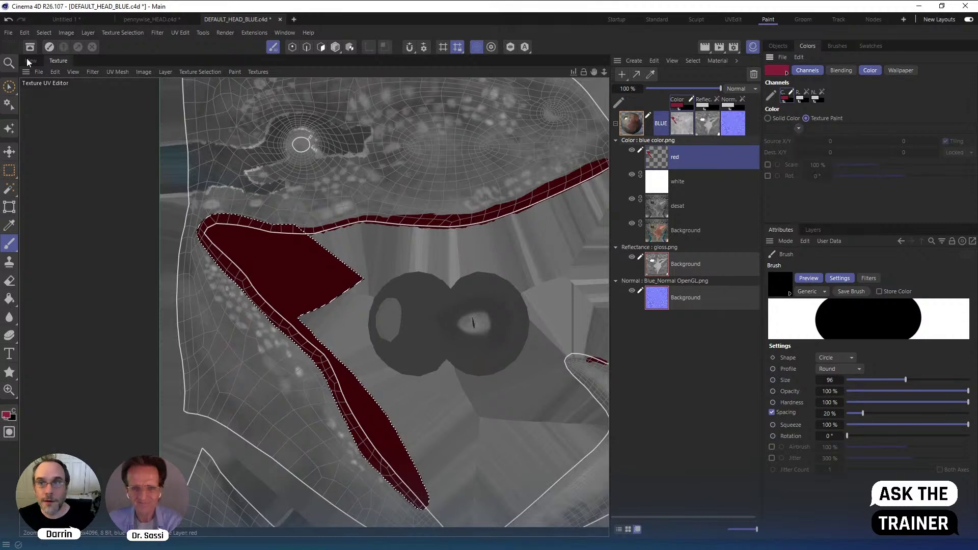
left_click(39, 71)
mouse_move(66, 122)
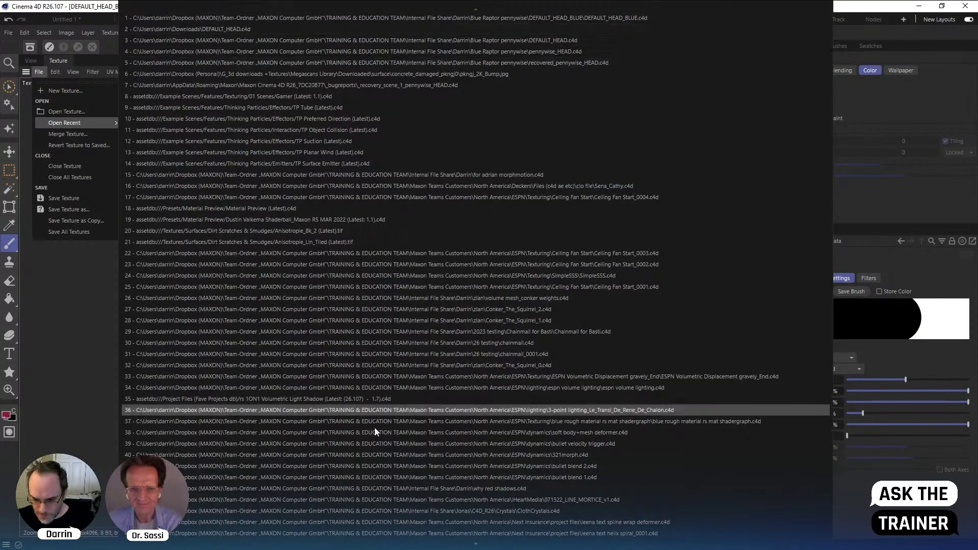
mouse_move(497, 549)
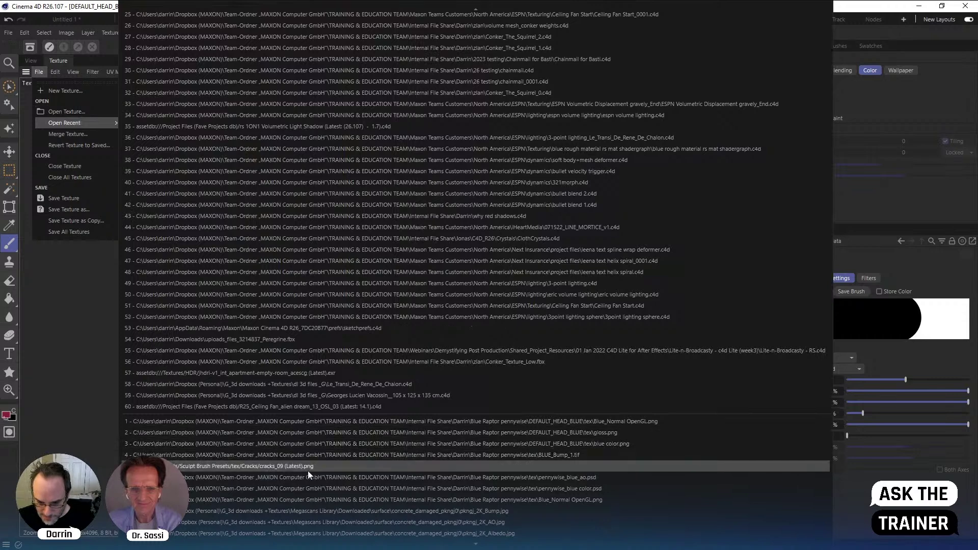
left_click(356, 511)
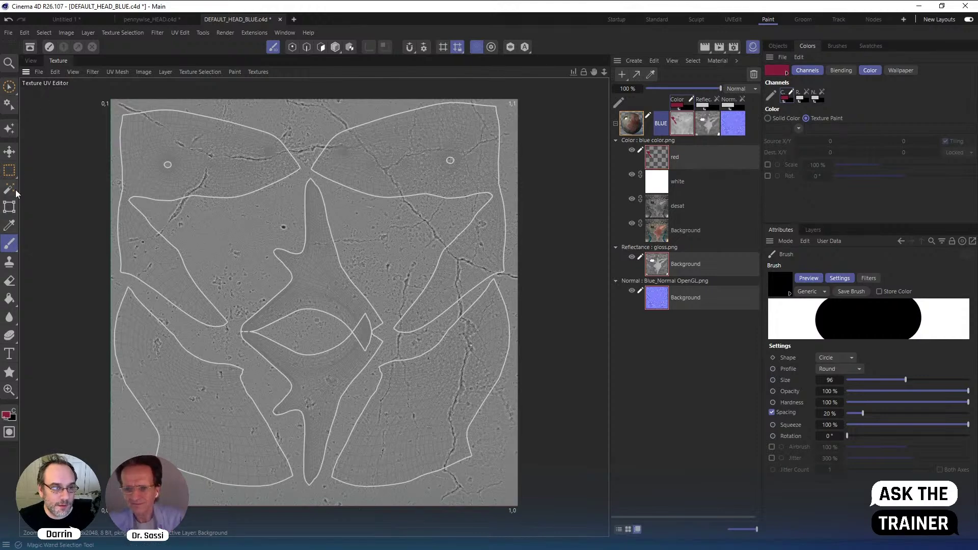
Lasso a patch around the right-hand eye island on the concrete texture and load it as the paint texture
left_click(10, 170)
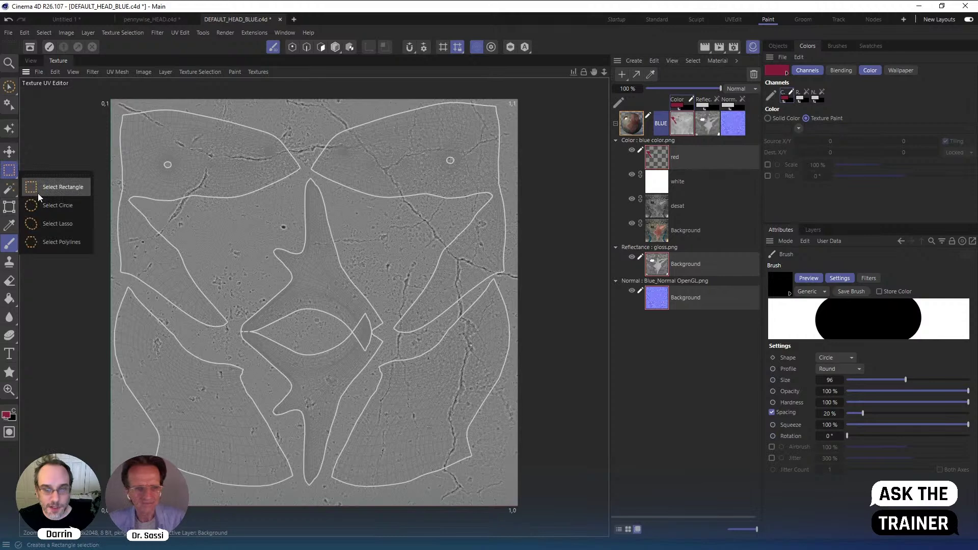
left_click(64, 227)
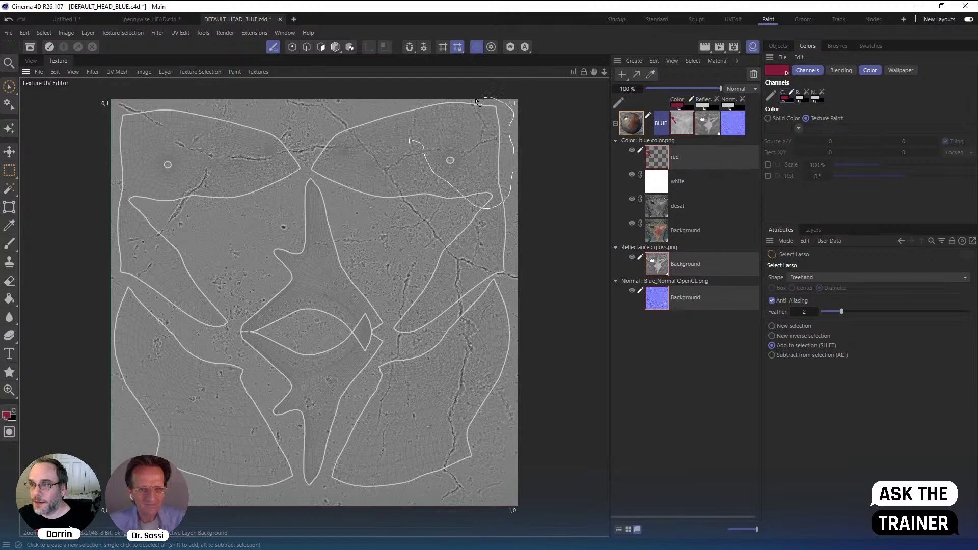
left_click_drag(416, 134, 415, 126)
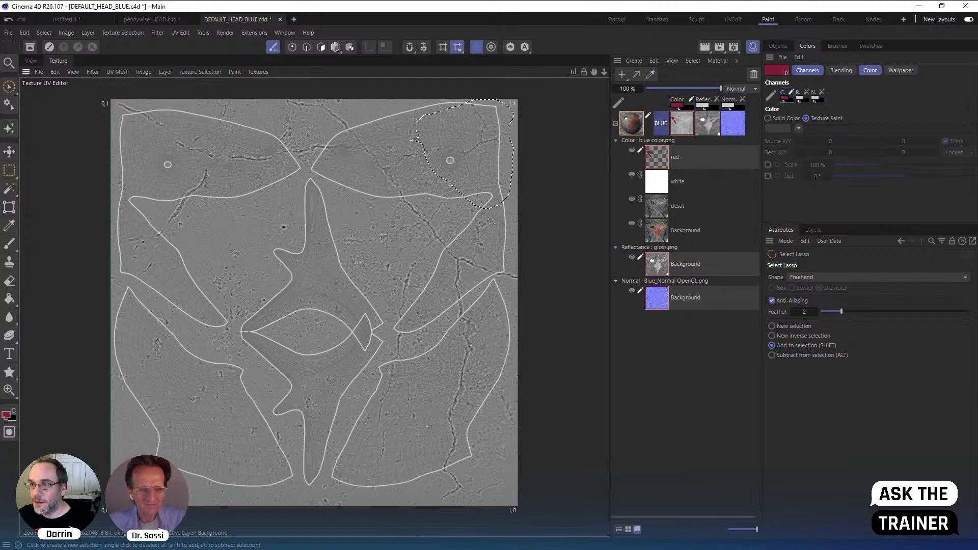
left_click(799, 129)
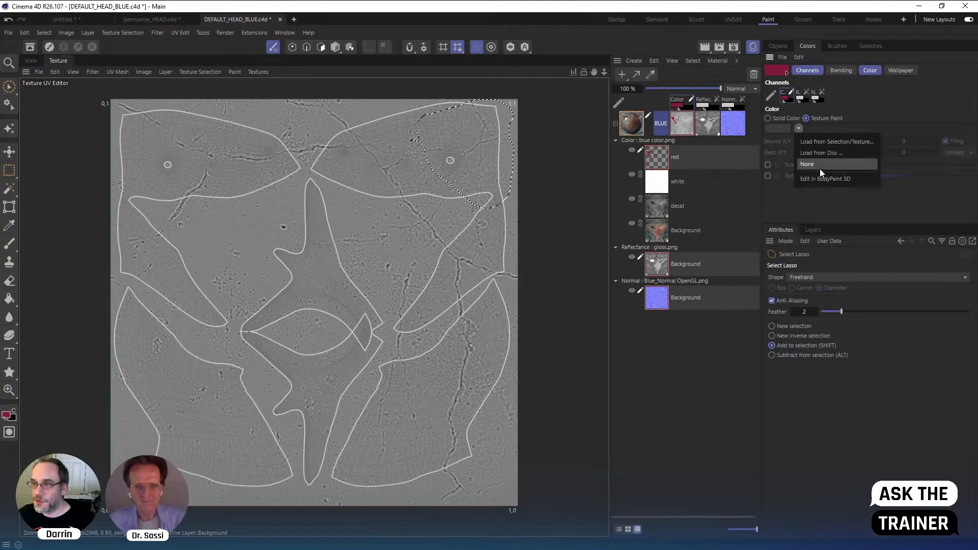
left_click(830, 141)
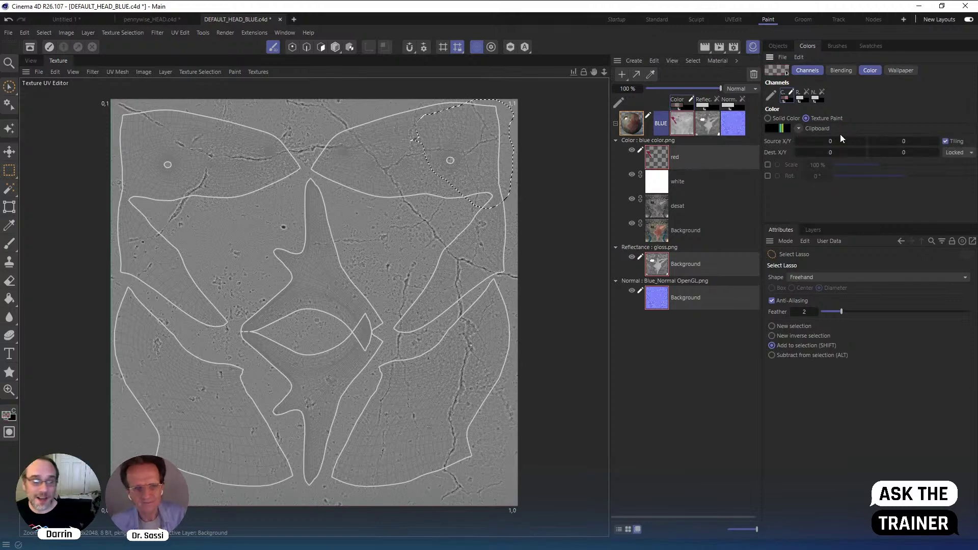
Add a new layer to the reflectance texture gloss.png and turn on Display Selected Channel for the 3D view
left_click(30, 60)
left_click(659, 158)
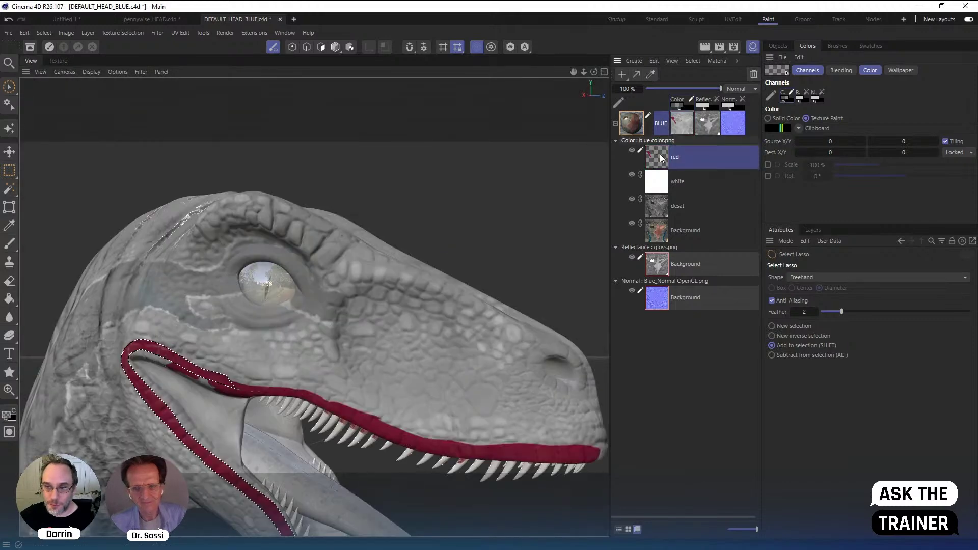
left_click(659, 266)
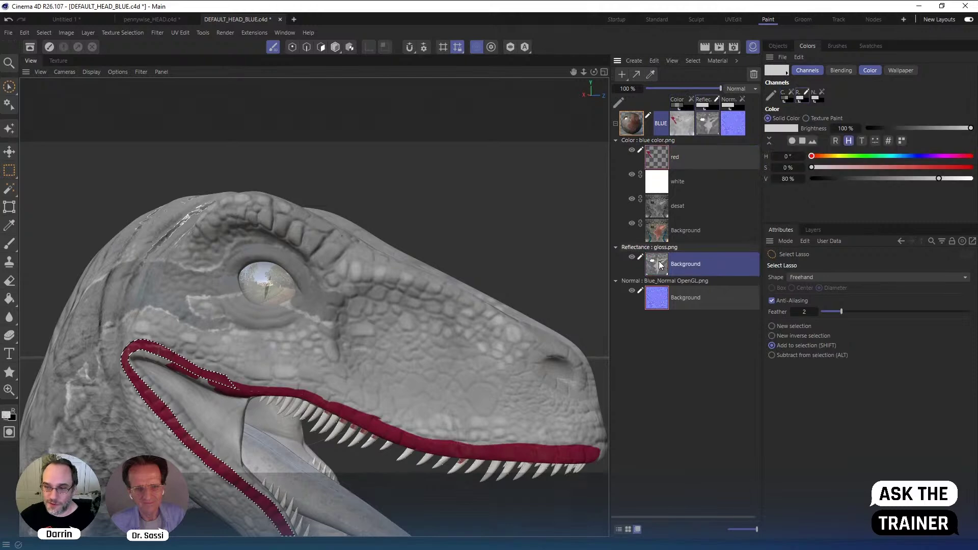
right_click(659, 266)
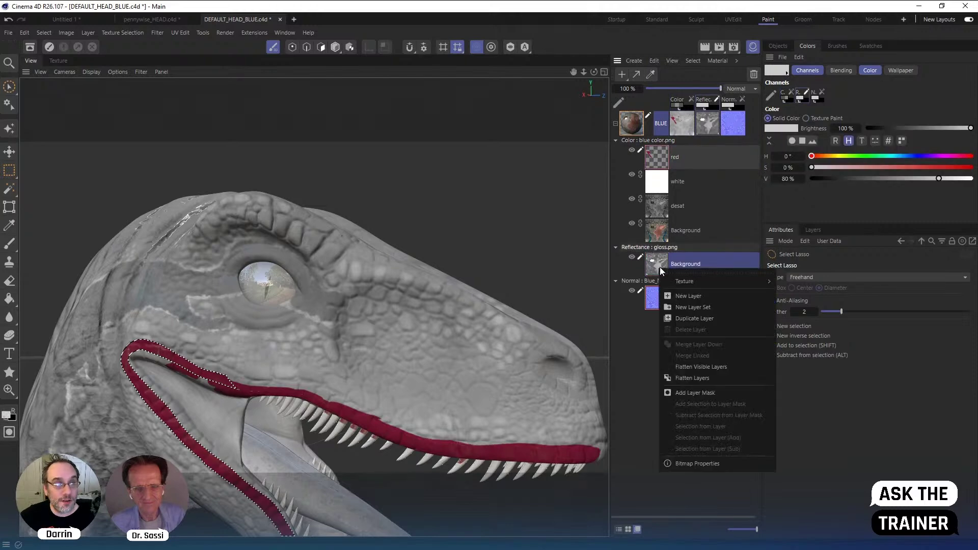
left_click(679, 296)
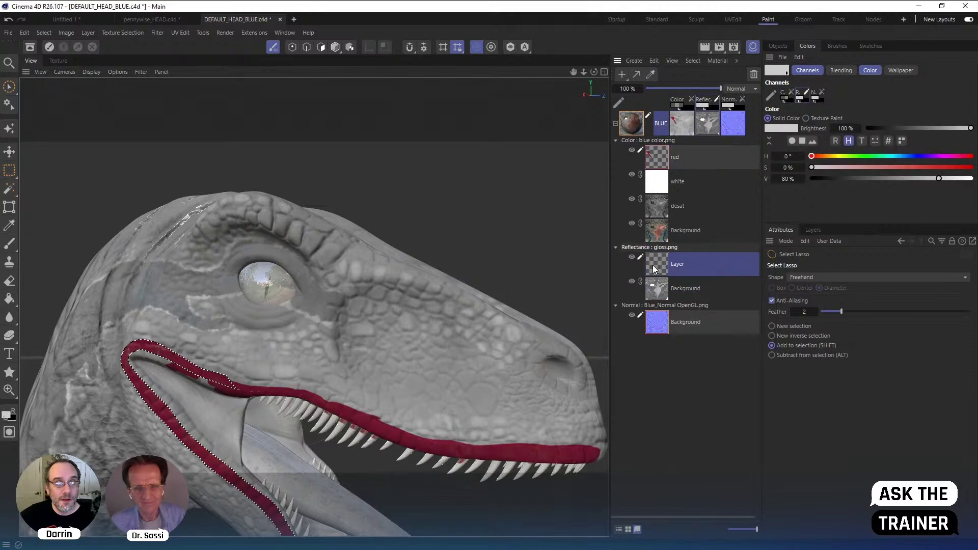
left_click(24, 33)
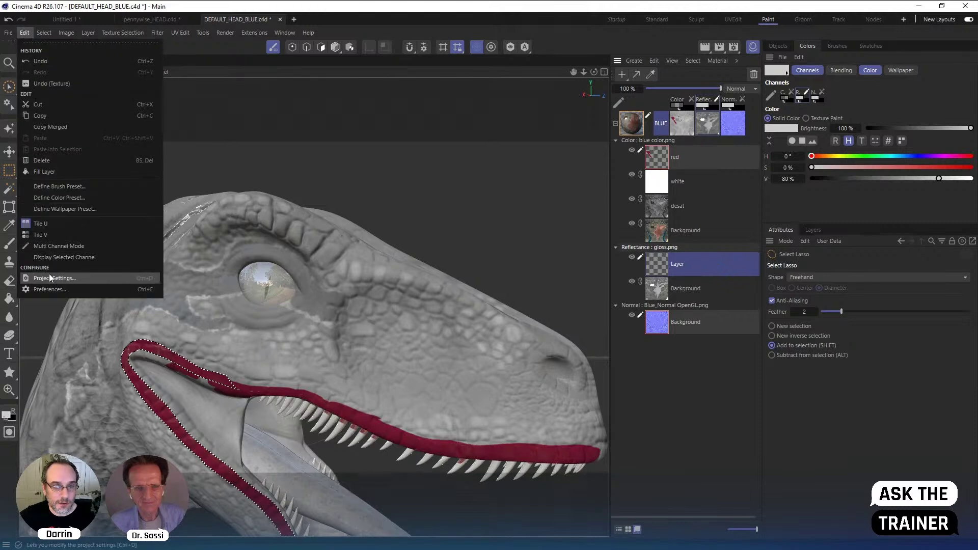
left_click(81, 258)
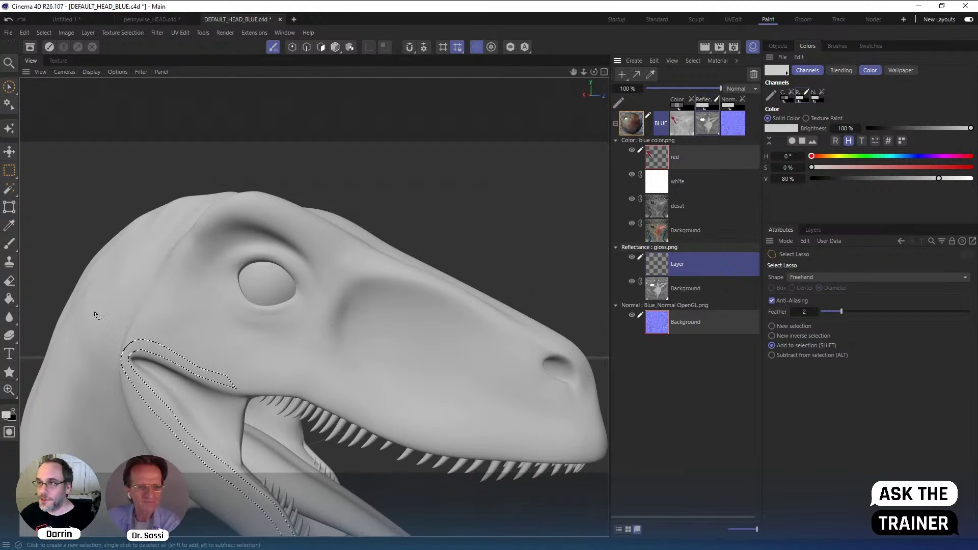
Set the Brush to Texture Paint for the reflectance channel, with its pattern loaded from the current selection or texture
left_click(10, 245)
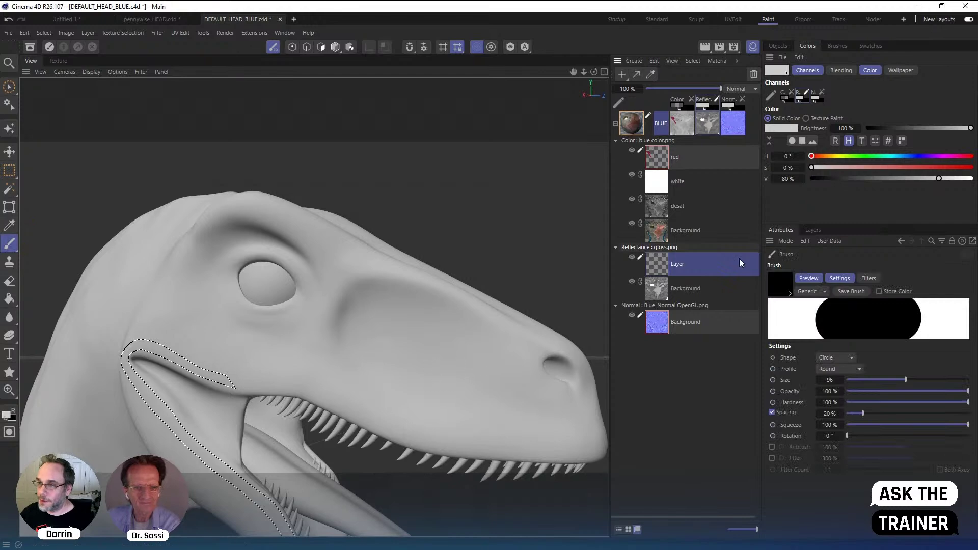
left_click(806, 118)
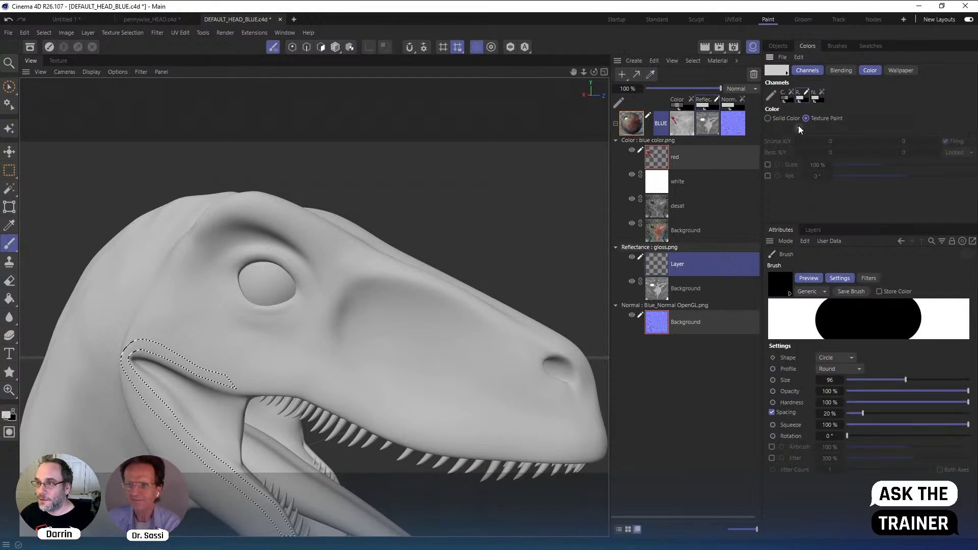
left_click(799, 128)
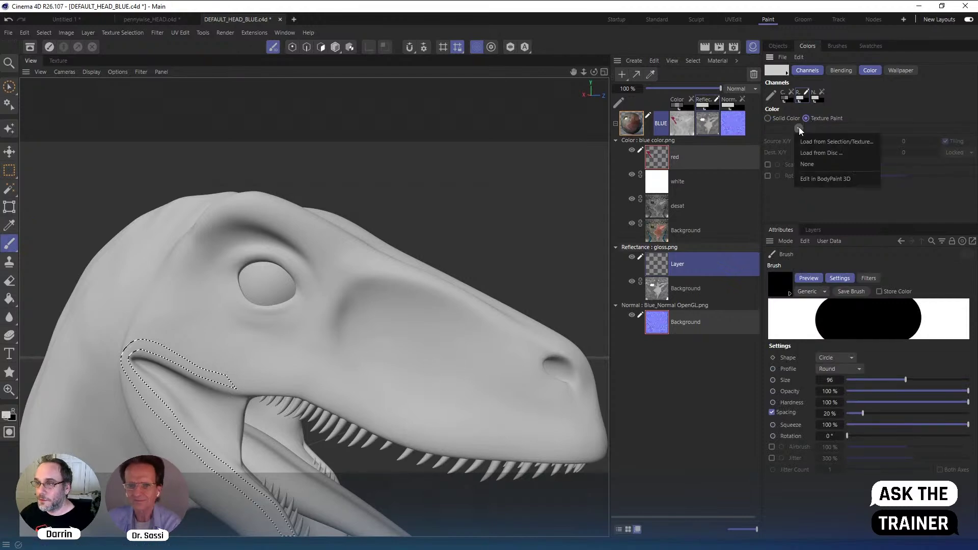
left_click(826, 141)
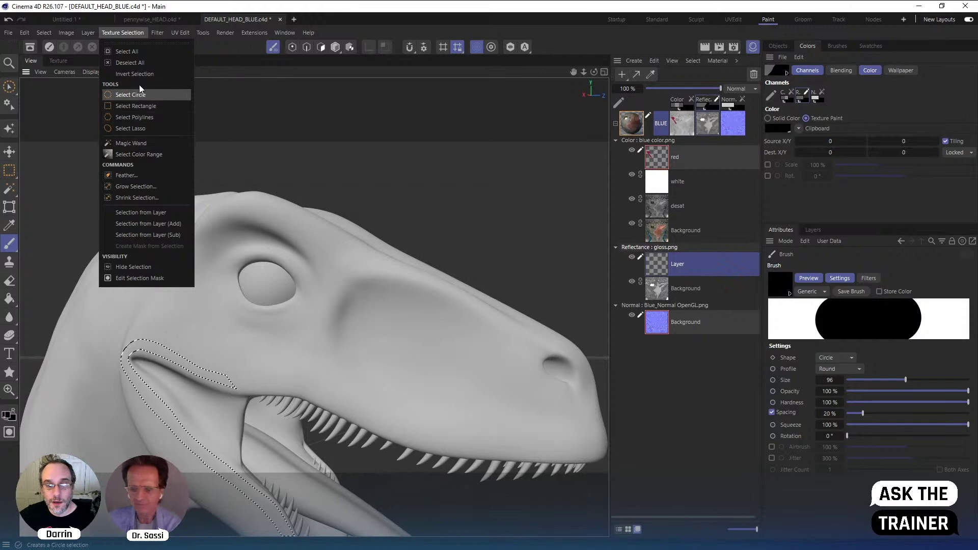
Deselect the texture selection around the dinosaur's mouth
left_click(136, 63)
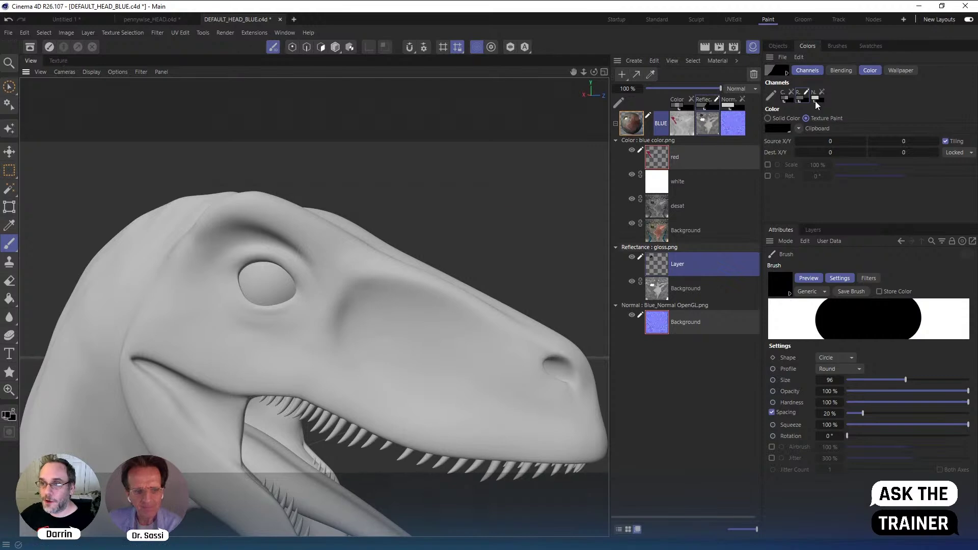
left_click(797, 128)
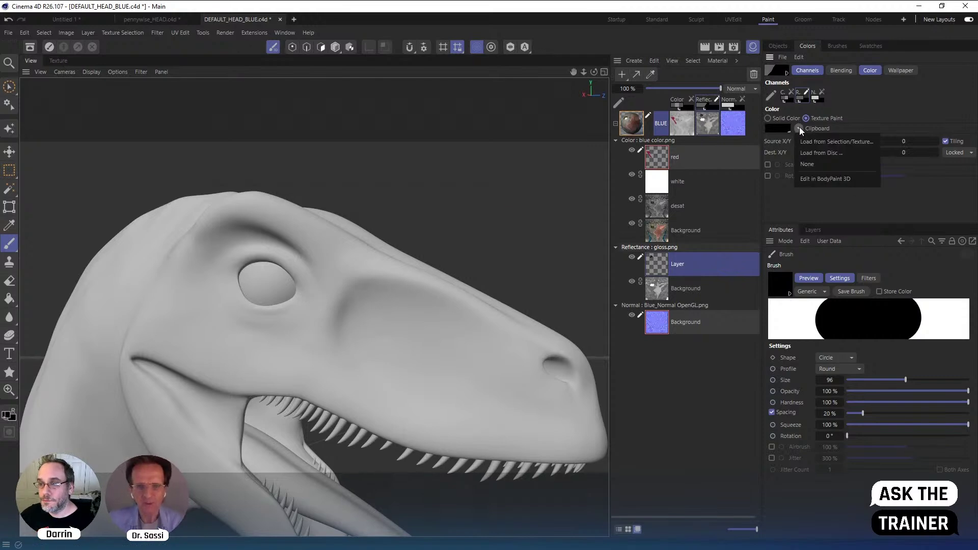
left_click(840, 153)
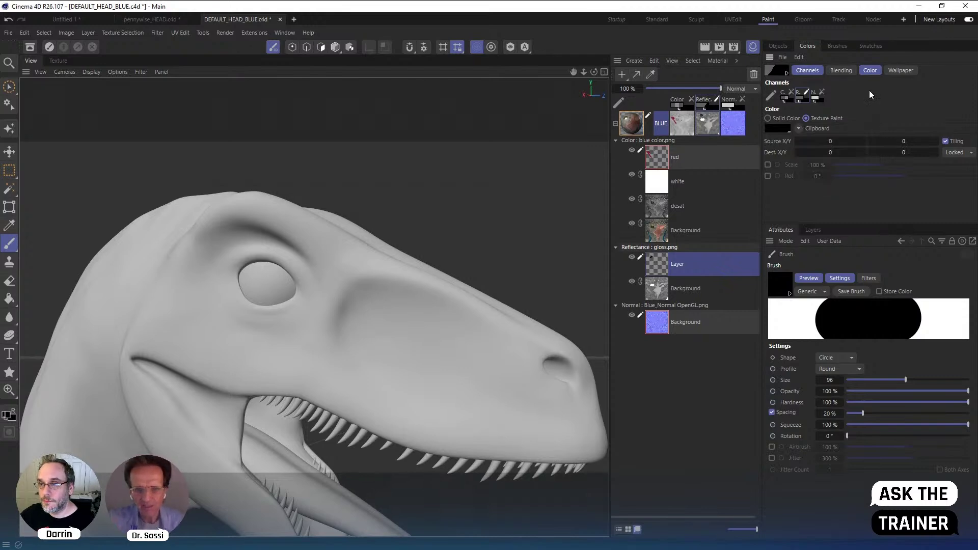
left_click(787, 74)
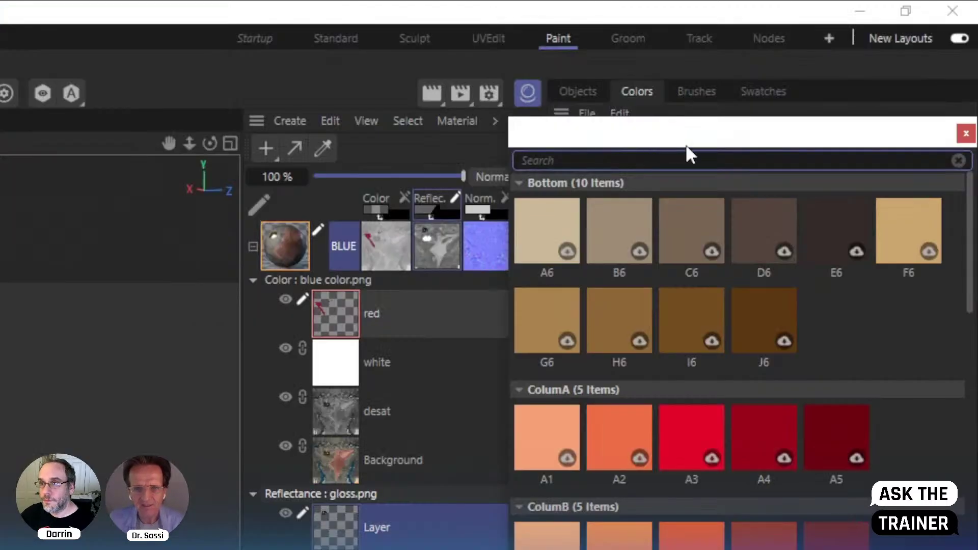
left_click(965, 133)
left_click(586, 113)
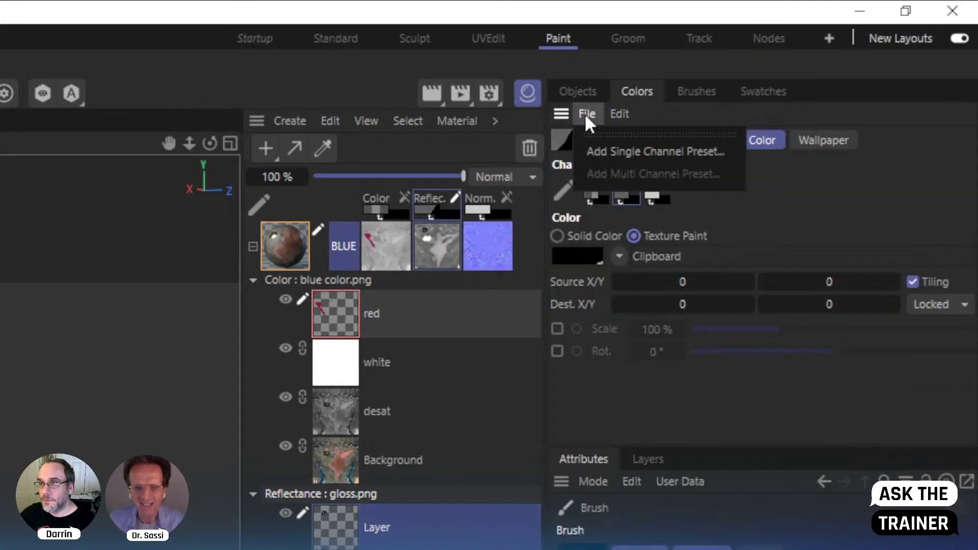
left_click(665, 126)
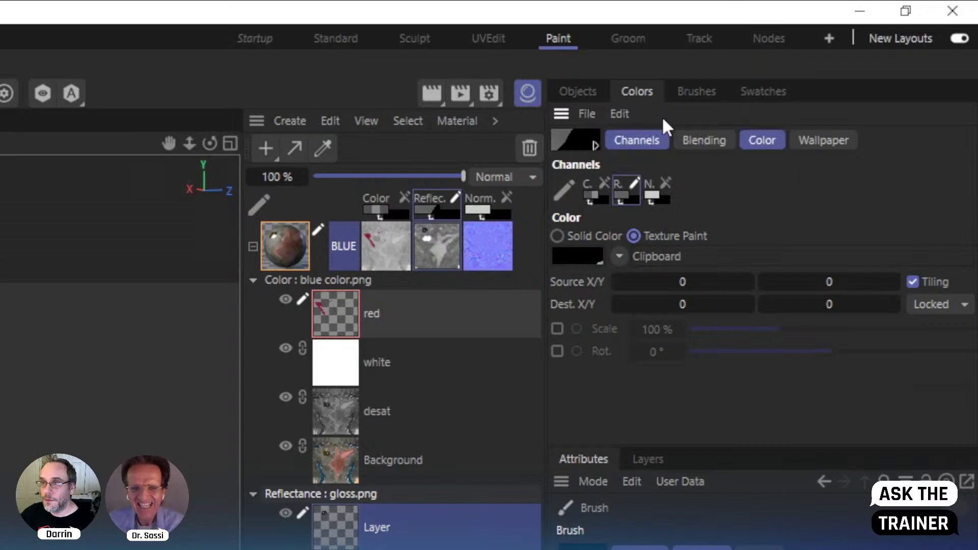
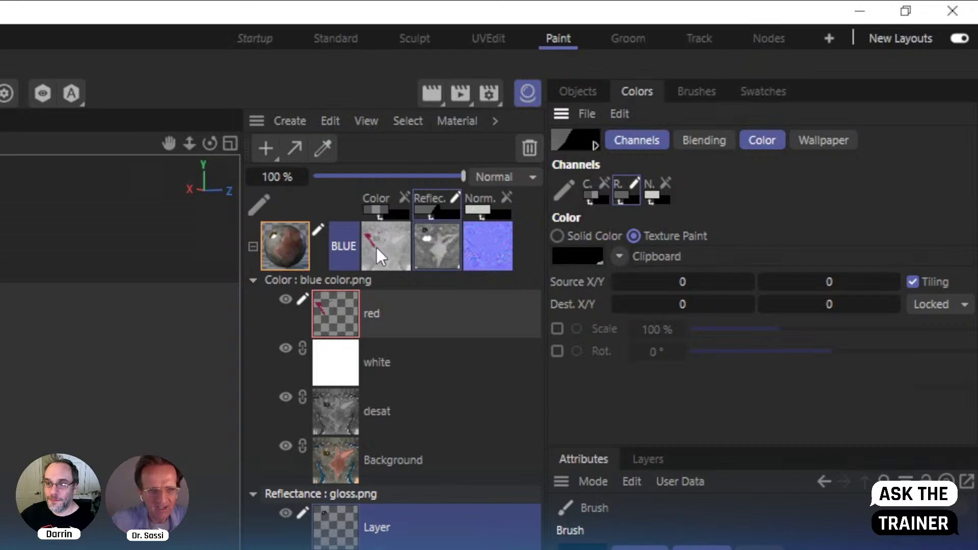
Examine the color and reflectance layers by activating them in turn, and inspect the painted reflectance layer over the UV layout
left_click(439, 260)
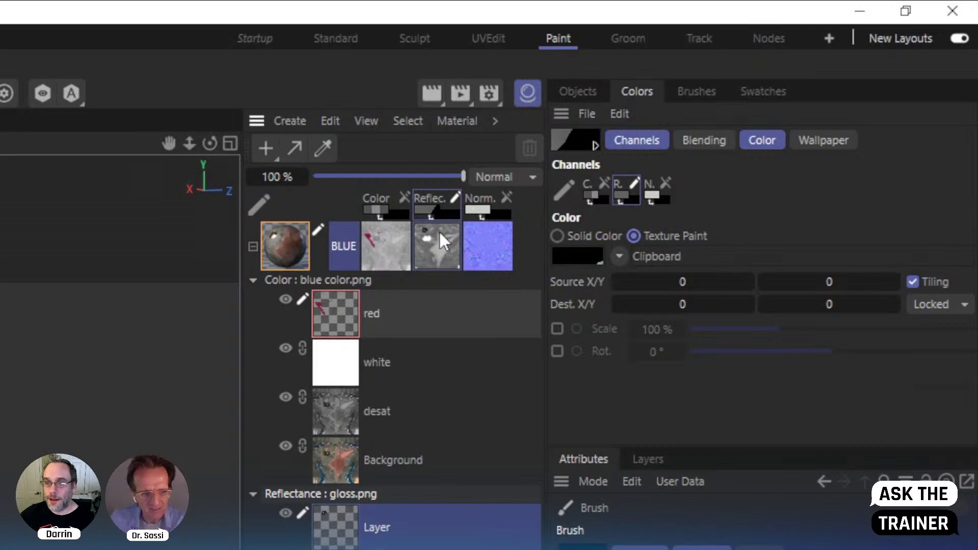
left_click(415, 320)
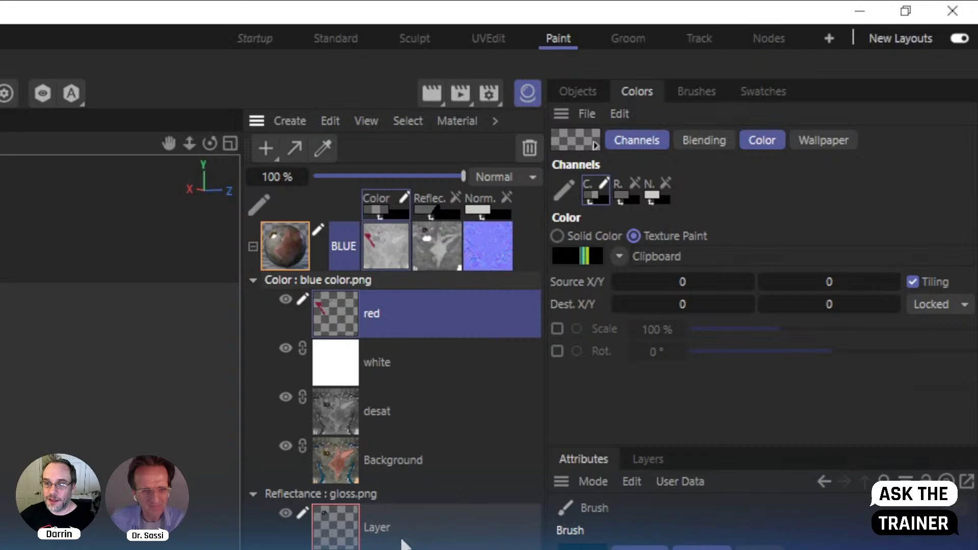
left_click(394, 535)
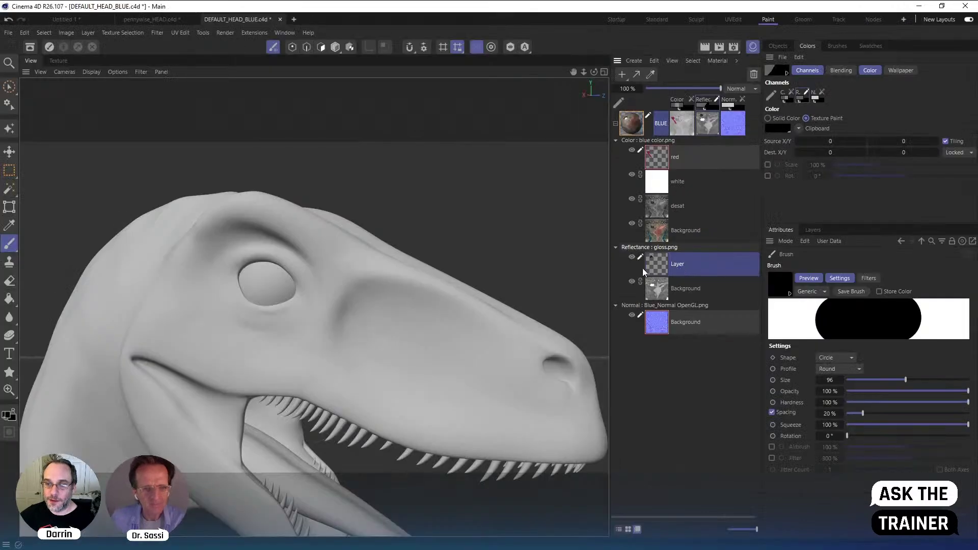
left_click(676, 288)
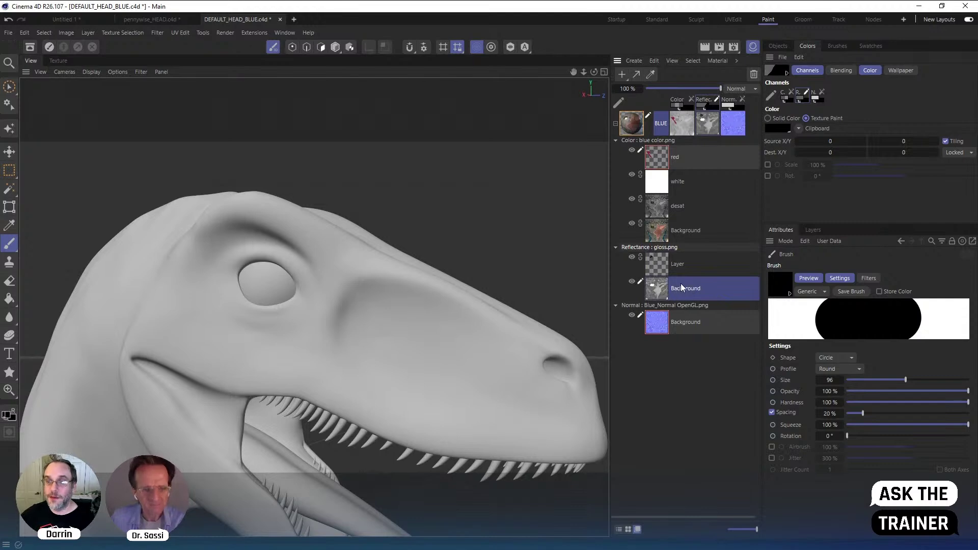
left_click(677, 264)
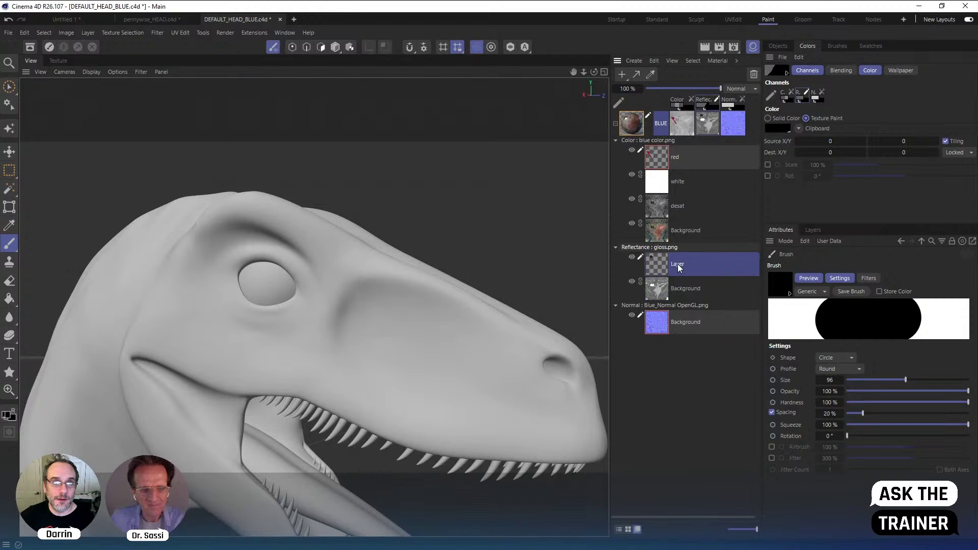
left_click(58, 61)
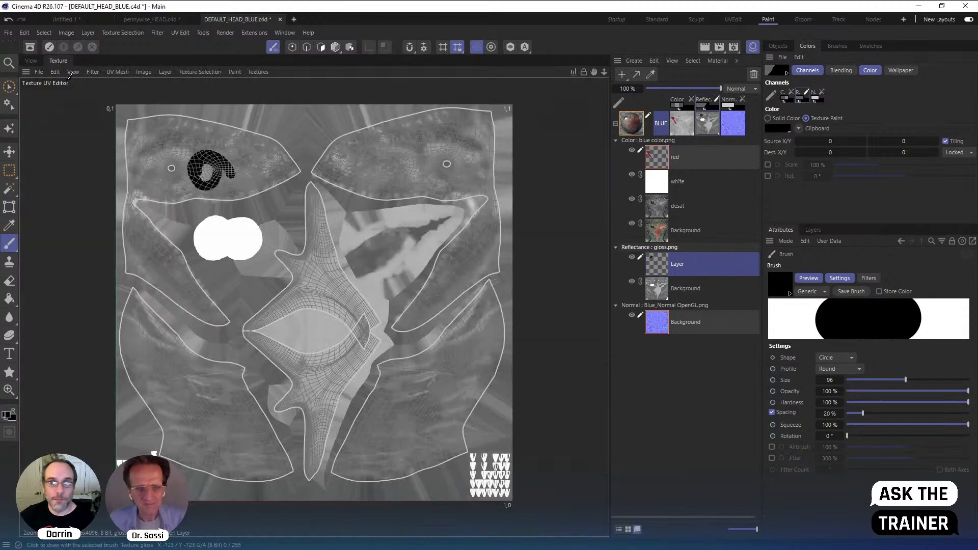
left_click(29, 60)
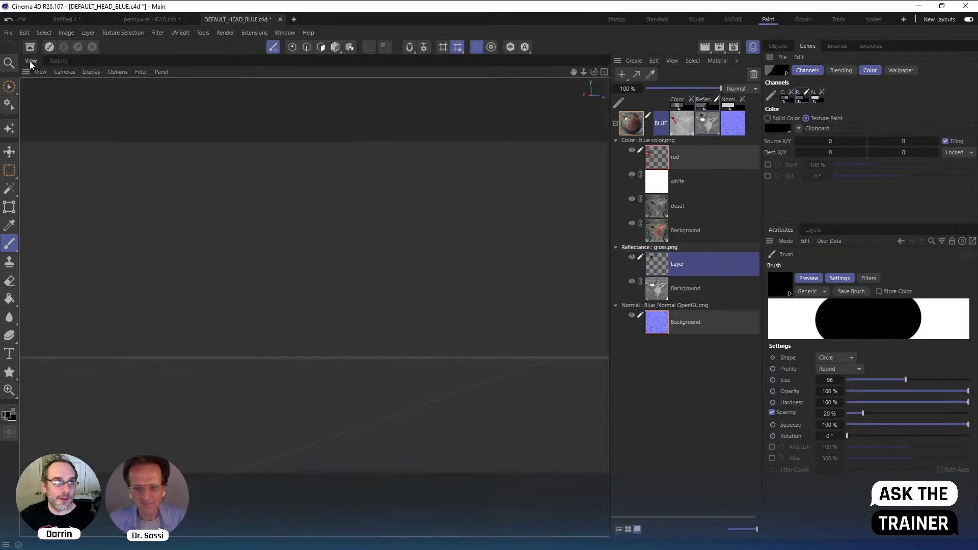
Turn off Display Selected Channel for the 3D view of the dinosaur head
left_click(24, 32)
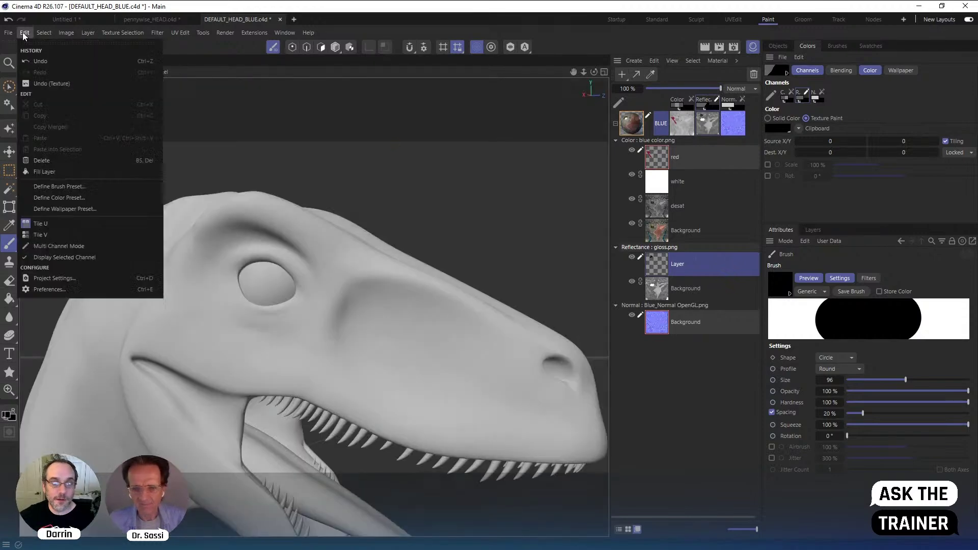
left_click(52, 257)
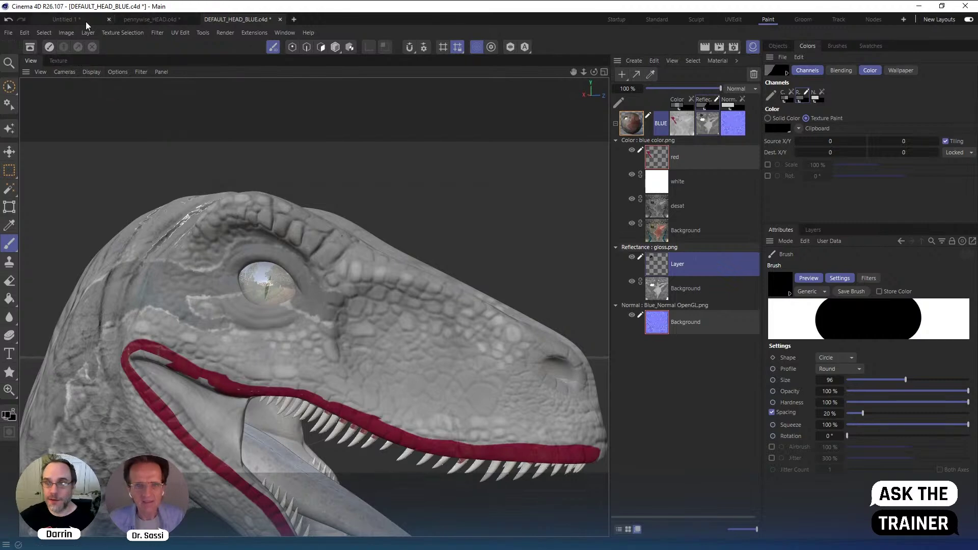
Switch to the Untitled 1 sphere document, select its material Mat, and turn on Multi Channel Mode for painting
left_click(70, 19)
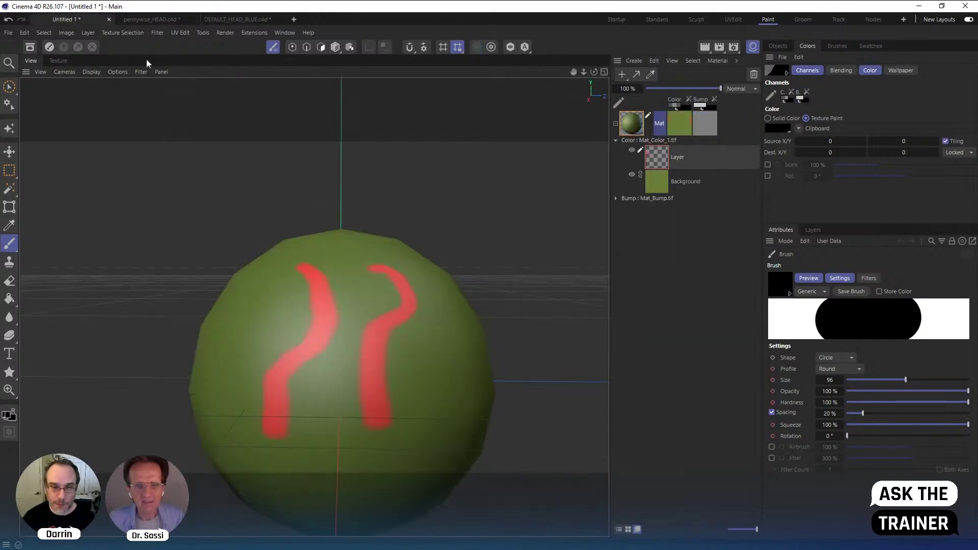
mouse_move(340, 373)
left_mouse_down("alt")
mouse_move(194, 345)
mouse_move(504, 189)
left_mouse_up("alt")
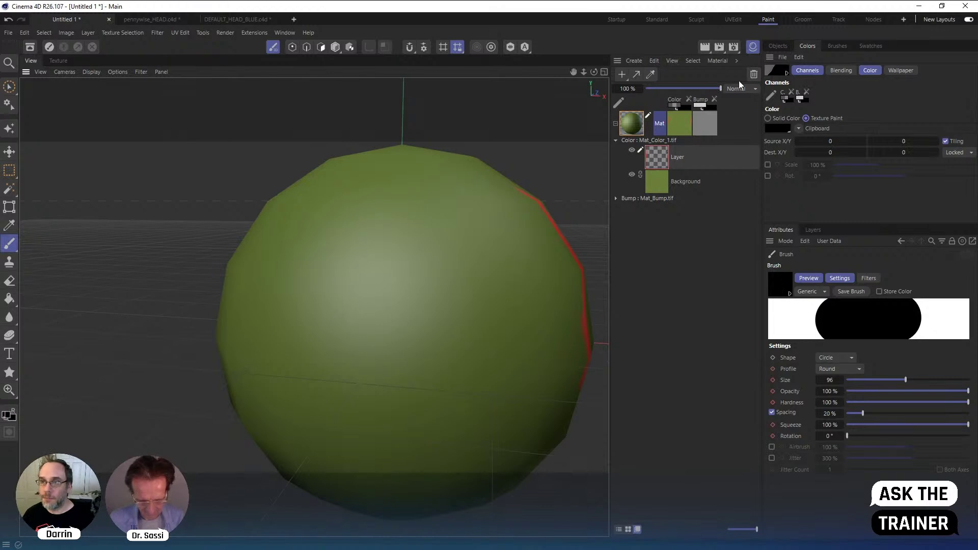
left_click(632, 123)
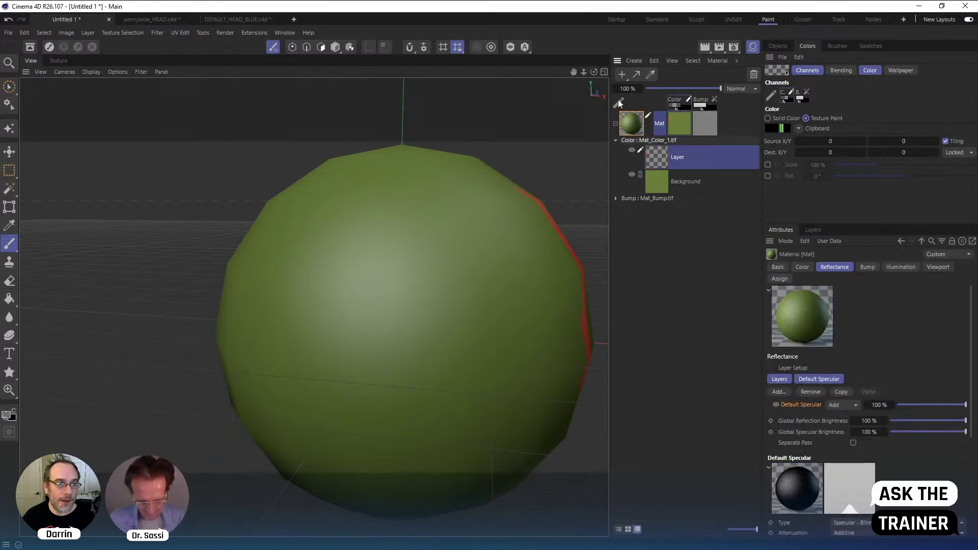
left_click(24, 33)
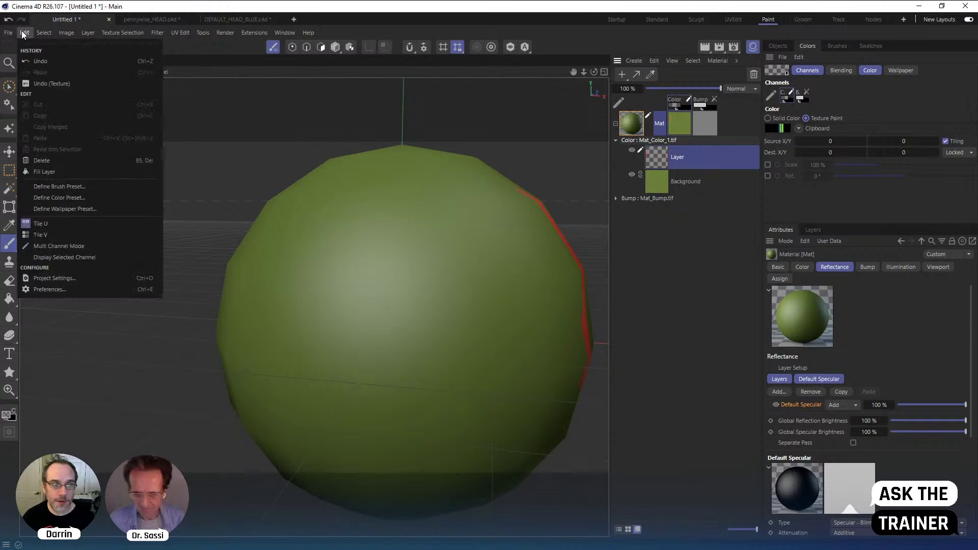
left_click(60, 249)
left_click(772, 96)
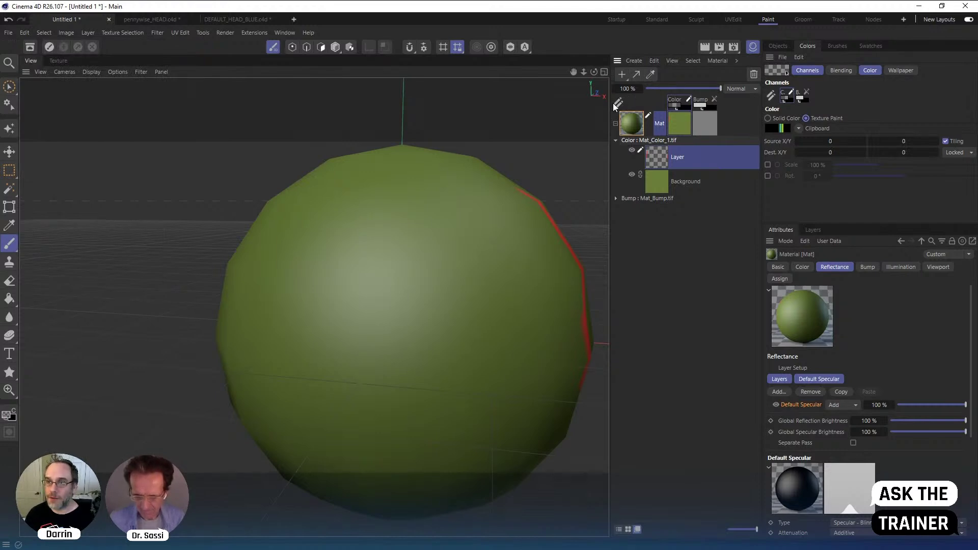
Enable the Bump channel for painting alongside Color, make the color layer active again, and select the Brush
left_click(714, 101)
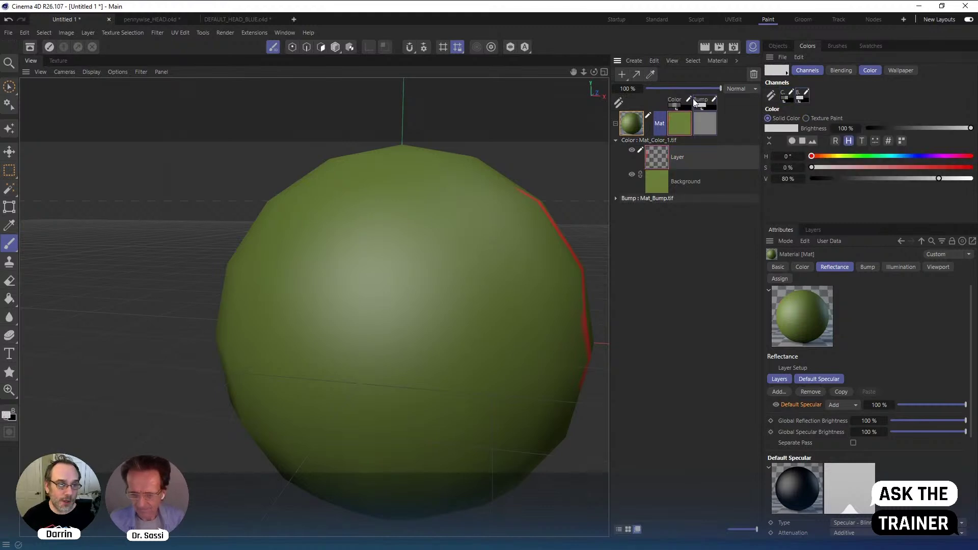
left_click(679, 127)
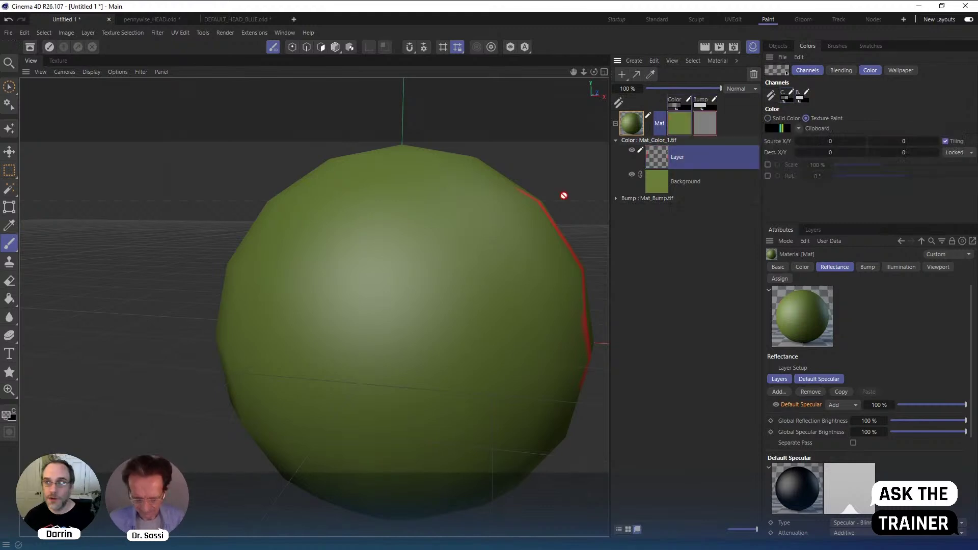
left_click(17, 246)
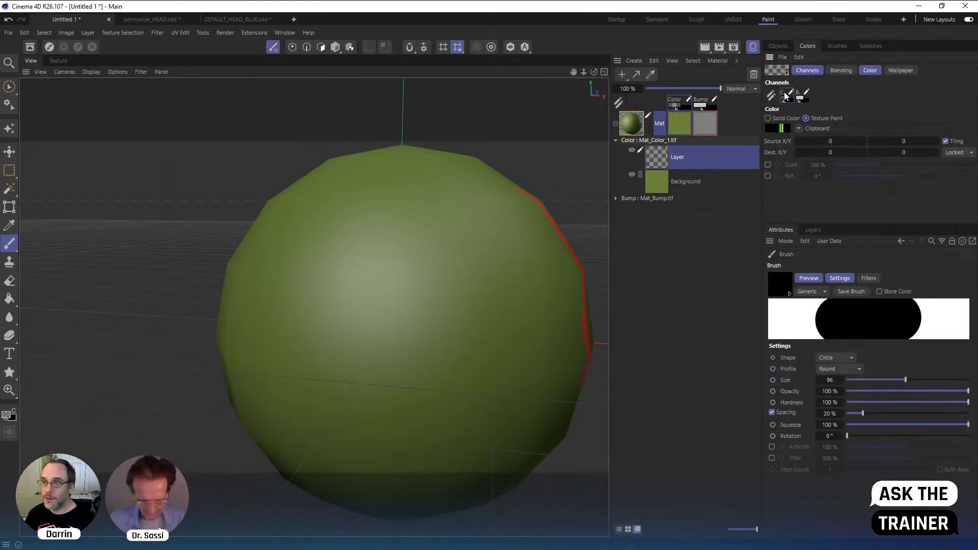
Load pkngj_2K_Albedo from the Blue Raptor pennywise tex folder on disc as the Color channel's paint pattern
left_click(799, 128)
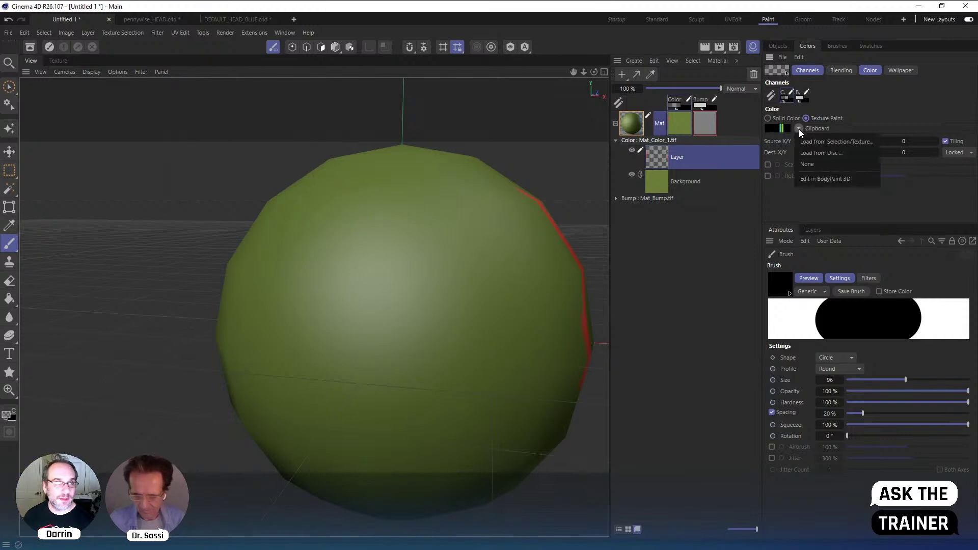
left_click(815, 153)
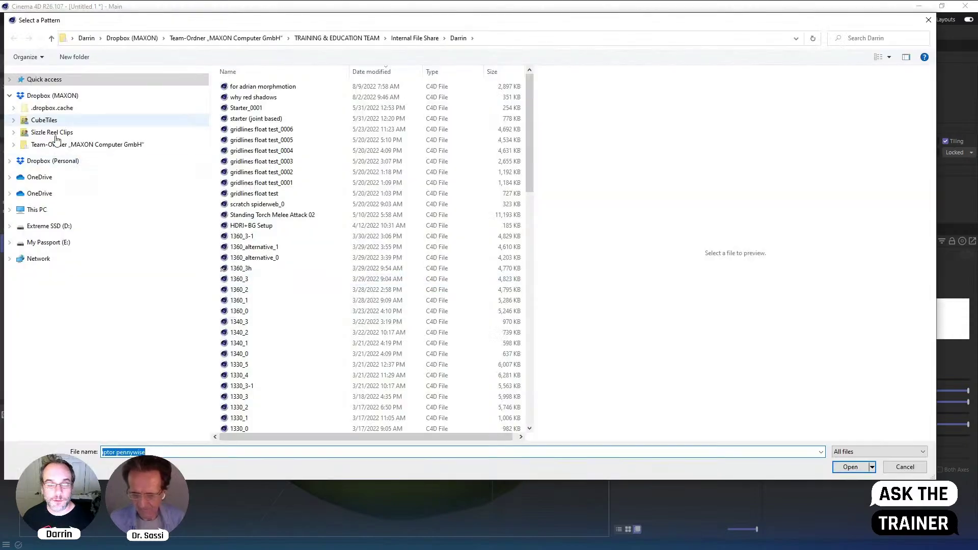
scroll(448, 107, "down", 15)
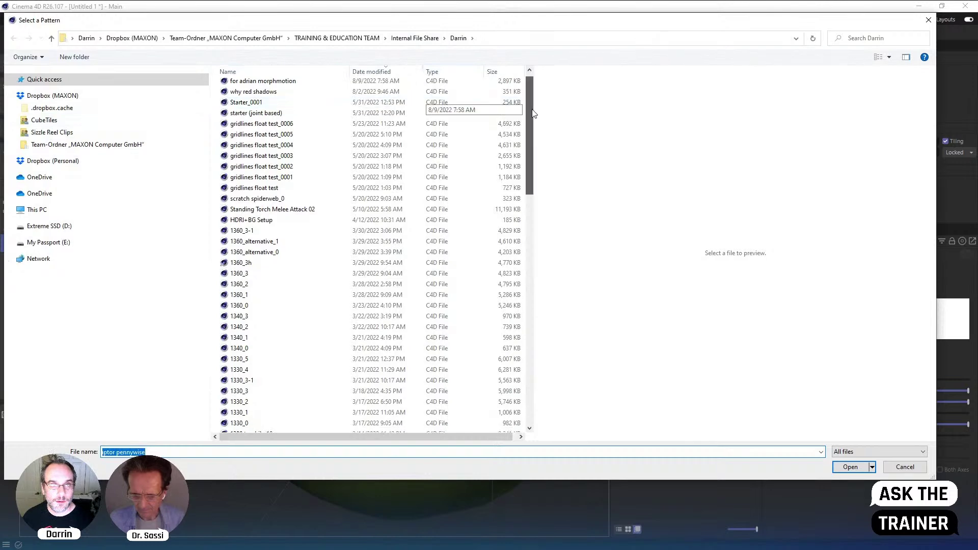
scroll(515, 382, "down", 7)
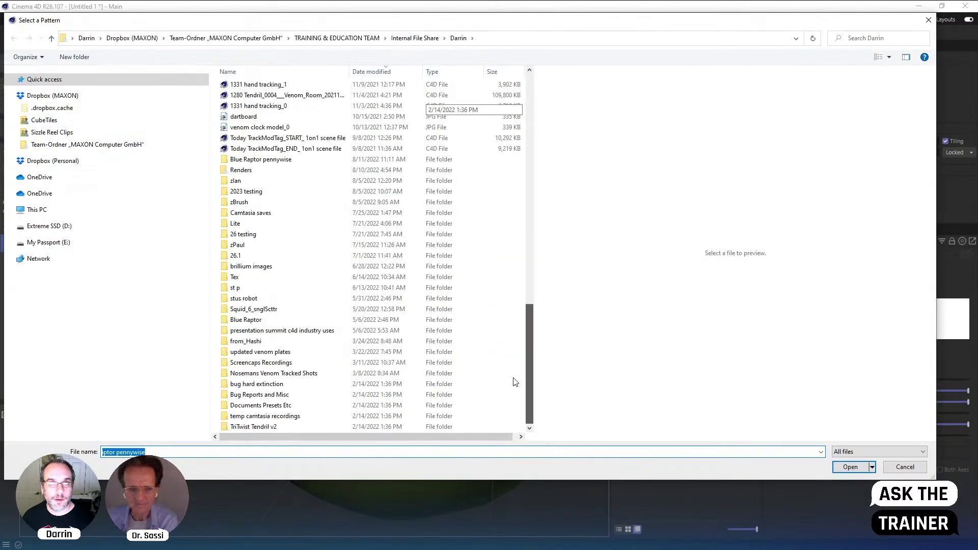
double_click(243, 160)
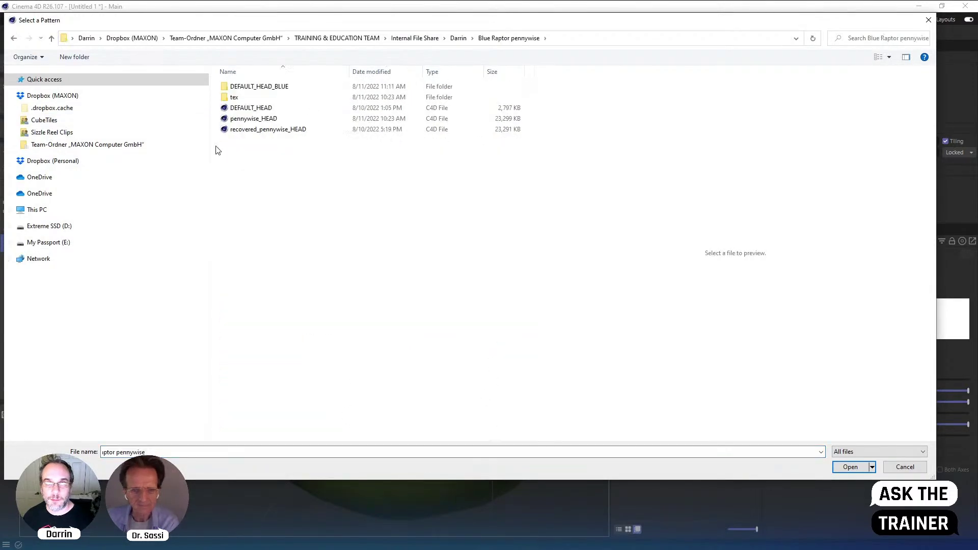
double_click(240, 97)
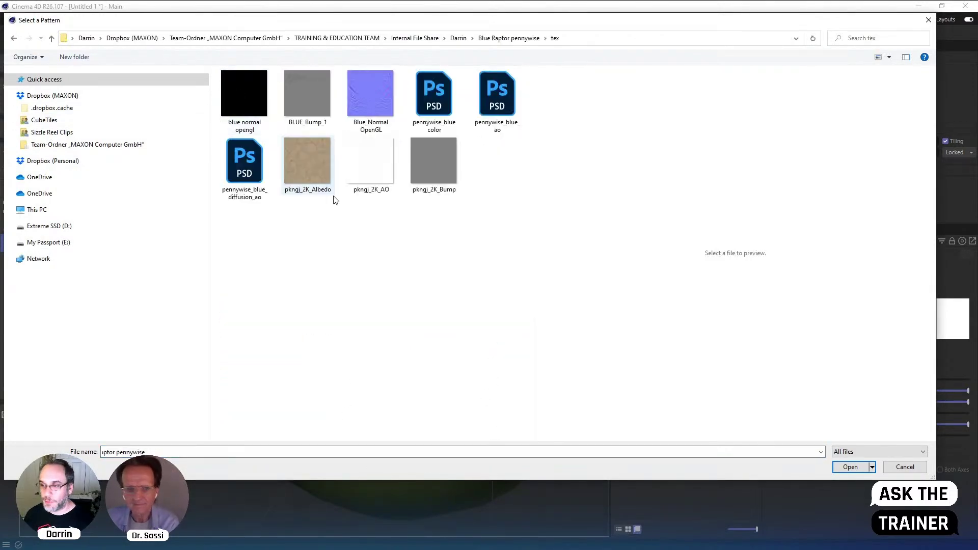
left_click(311, 163)
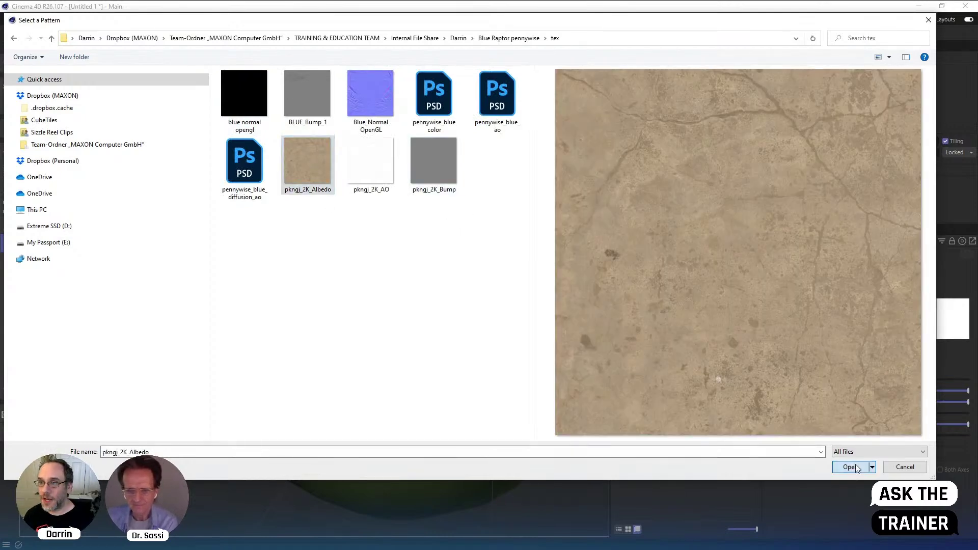
left_click(849, 467)
Set the Bump channel to Texture Paint and load pkngj_2K_Bump from the tex folder as its pattern
left_click(782, 118)
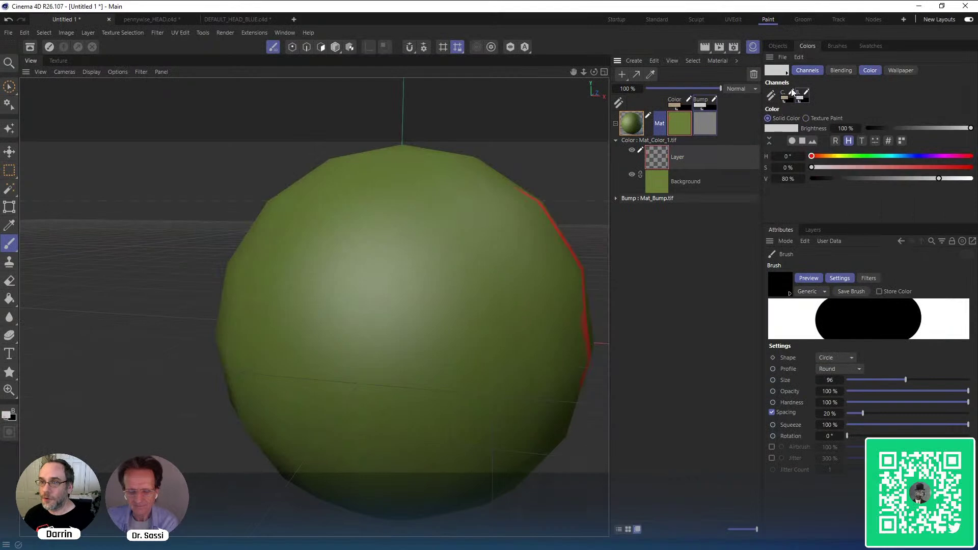
left_click(805, 118)
left_click(799, 129)
left_click(820, 155)
left_click(239, 96)
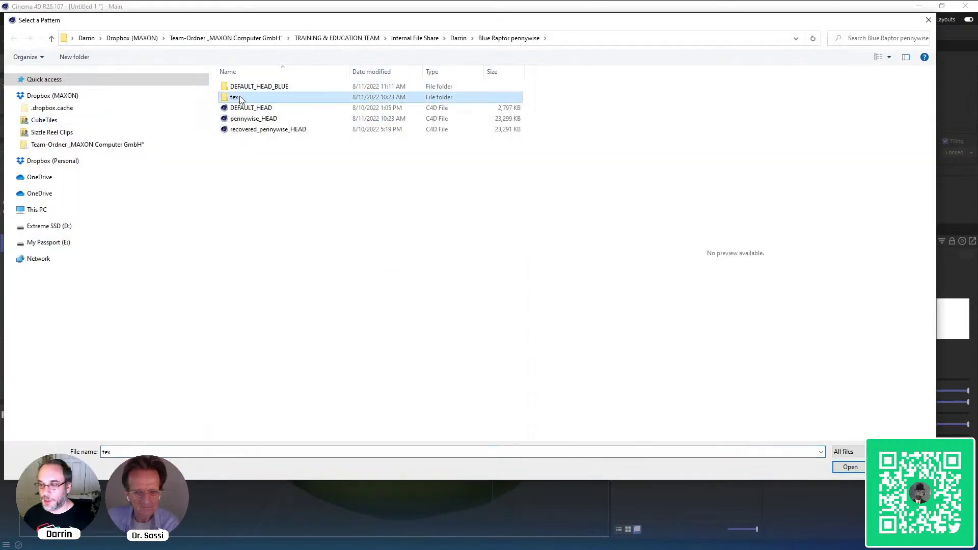
double_click(239, 98)
left_click(434, 162)
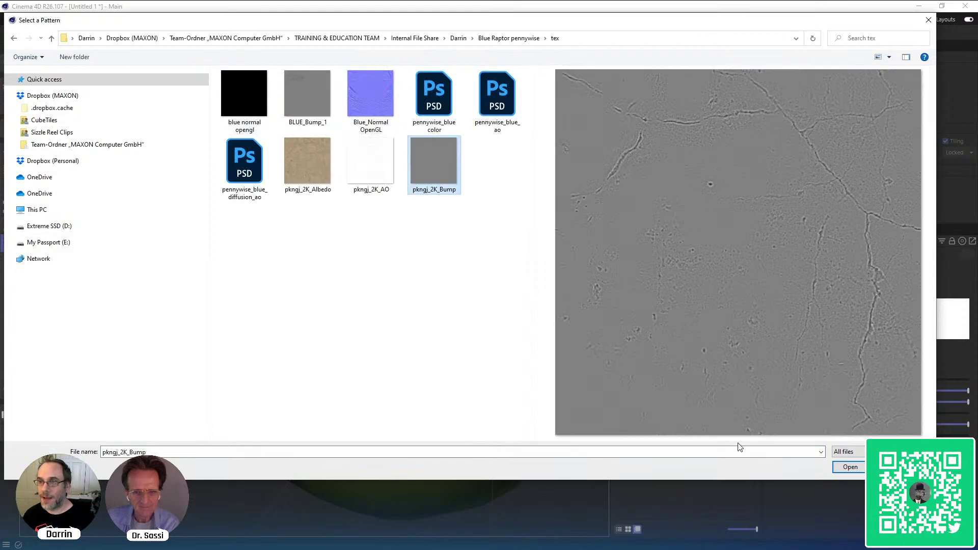
left_click(850, 467)
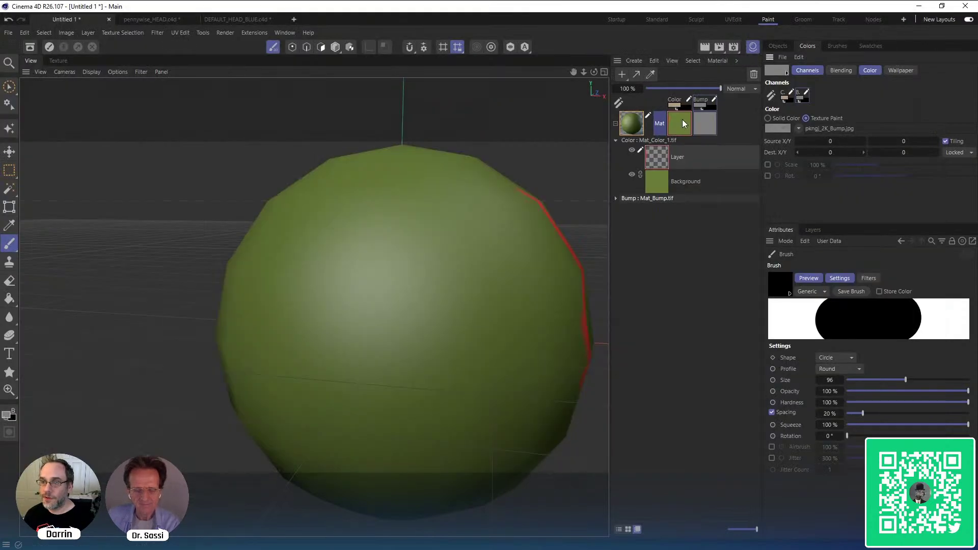
Soften the brush to 0% hardness and reduce its size to 66
left_click(680, 123)
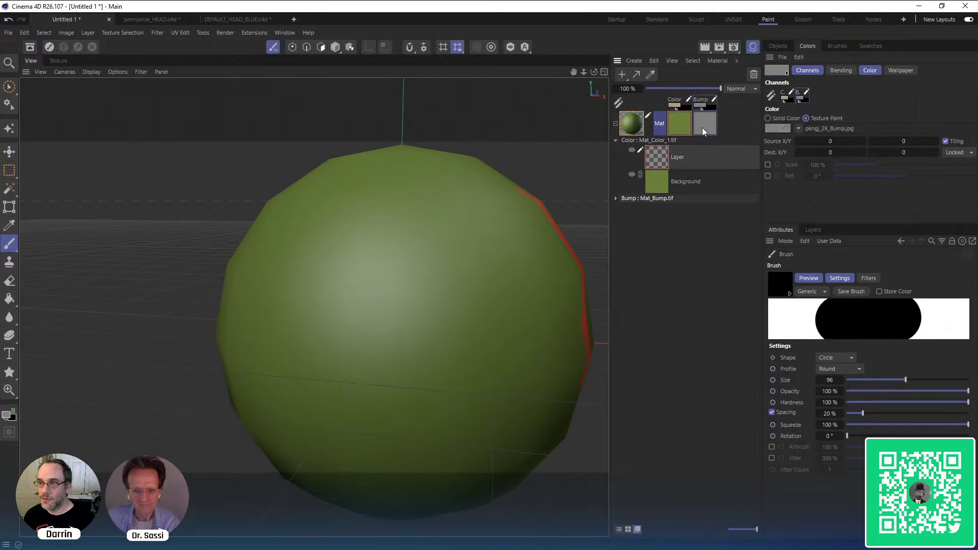
left_click(702, 125)
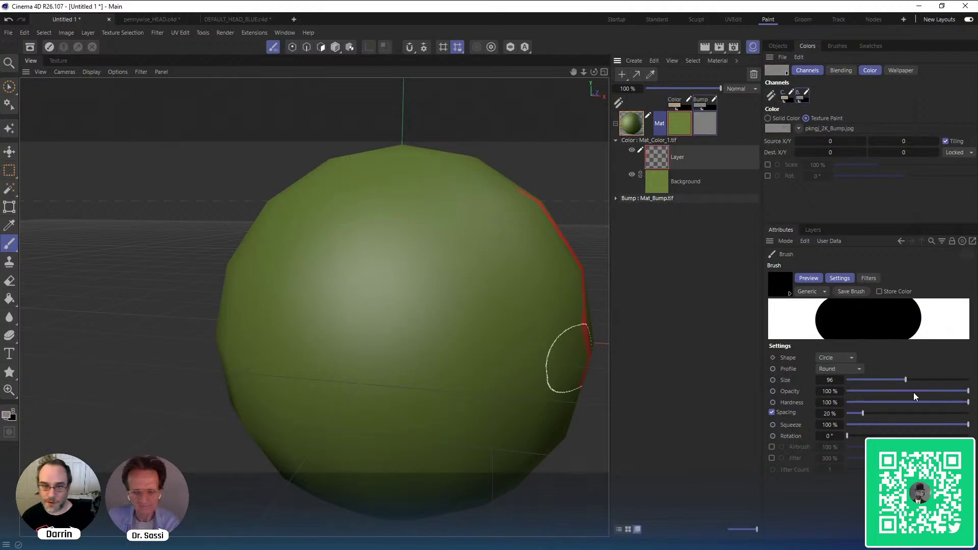
left_click(888, 402)
left_click_drag(887, 403, 845, 402)
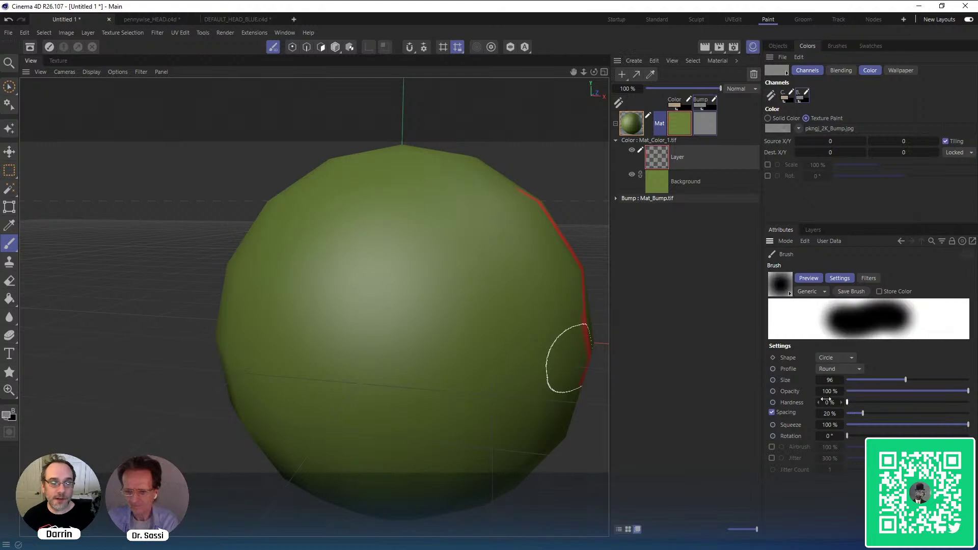
middle_click_drag(375, 263, 316, 244)
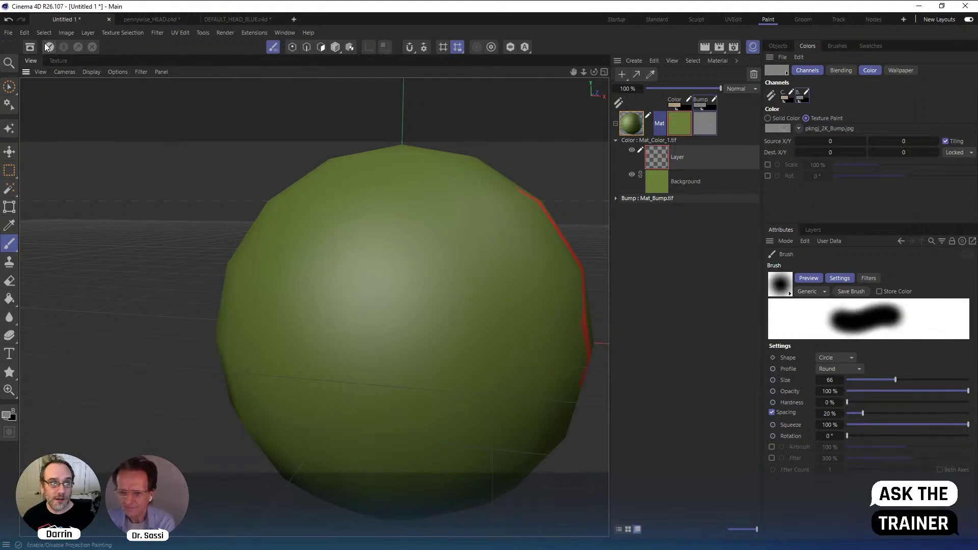
Enable Projection Painting and paint the concrete pattern across the sphere's upper front, down its right side and at its upper-left edge
left_click(50, 47)
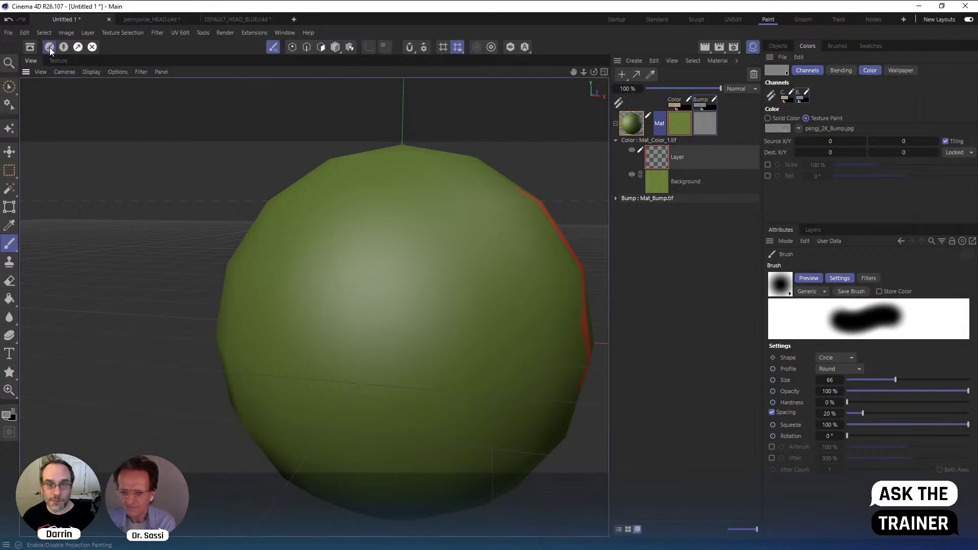
mouse_move(285, 238)
left_mouse_down()
mouse_move(387, 206)
mouse_move(430, 209)
mouse_move(461, 267)
mouse_move(300, 216)
mouse_move(496, 194)
mouse_move(481, 224)
mouse_move(540, 236)
mouse_move(558, 257)
left_mouse_up()
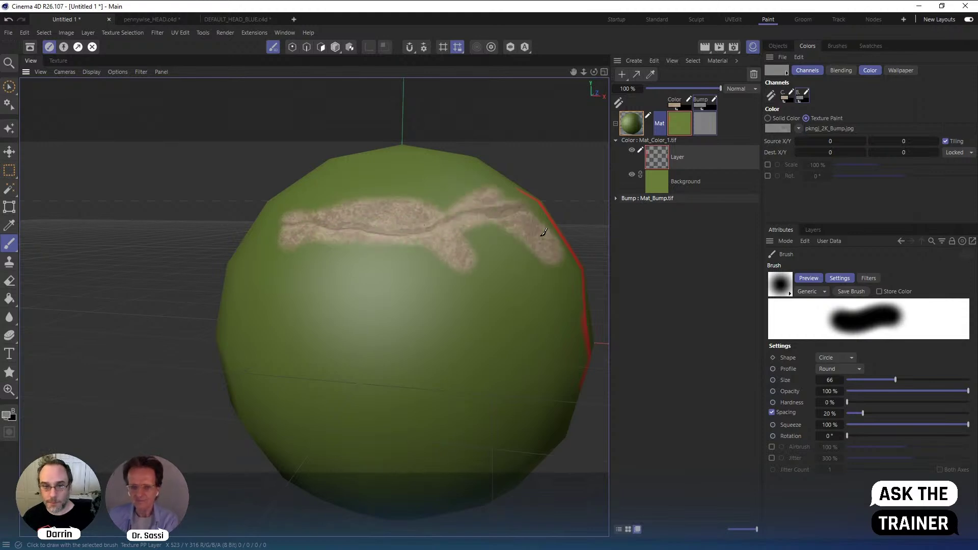
mouse_move(535, 209)
left_mouse_down()
mouse_move(575, 298)
mouse_move(547, 454)
mouse_move(515, 484)
mouse_move(478, 496)
left_mouse_up()
left_click_drag(255, 180, 286, 244)
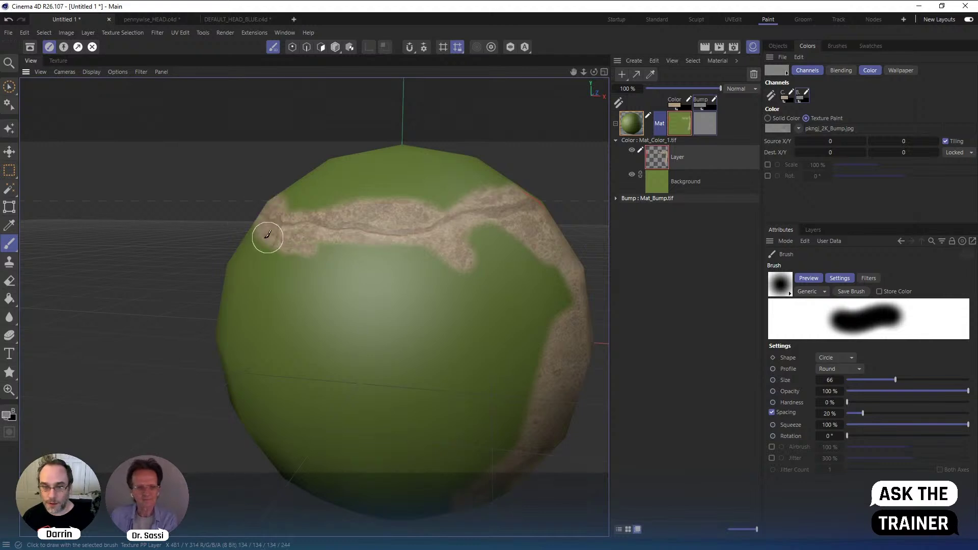
Enlarge the brush to 218 and extend the concrete over the sphere's front, lowering opacity to 20% for the fainter right-hand area
middle_click_drag(285, 305, 362, 307)
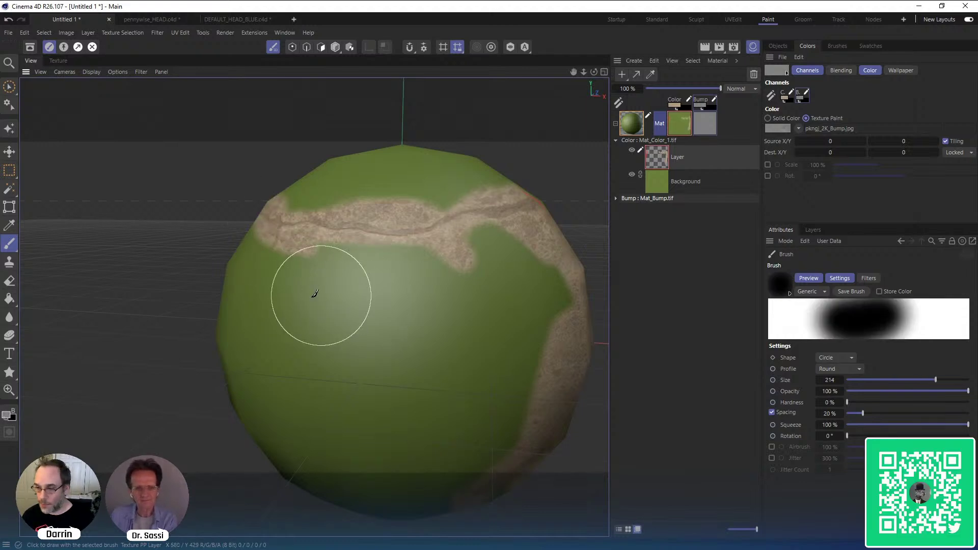
left_click_drag(305, 333, 283, 283)
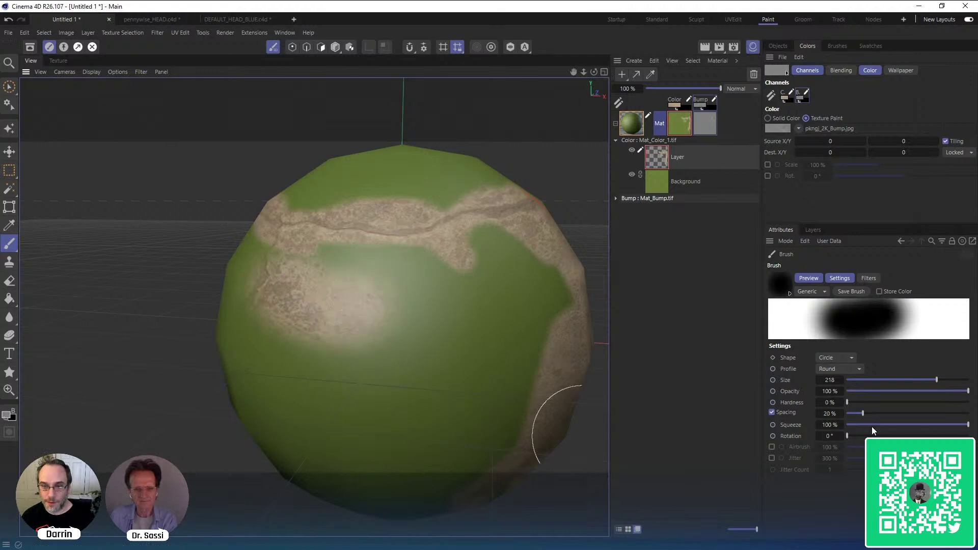
left_click(866, 391)
mouse_move(345, 262)
left_mouse_down()
mouse_move(397, 273)
mouse_move(534, 341)
mouse_move(479, 440)
mouse_move(408, 478)
left_mouse_up()
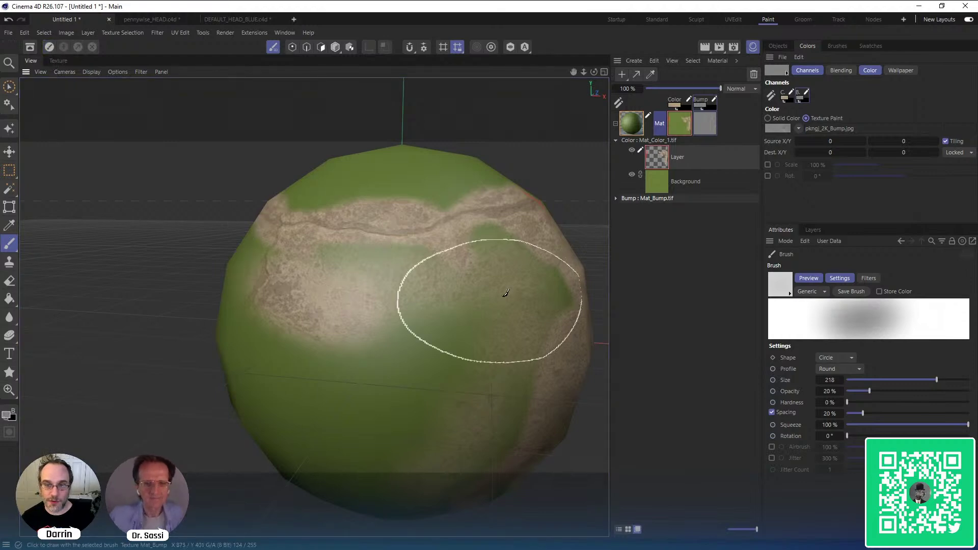
middle_click_drag(504, 296, 378, 266, "alt")
left_click_drag(378, 265, 433, 275, "alt")
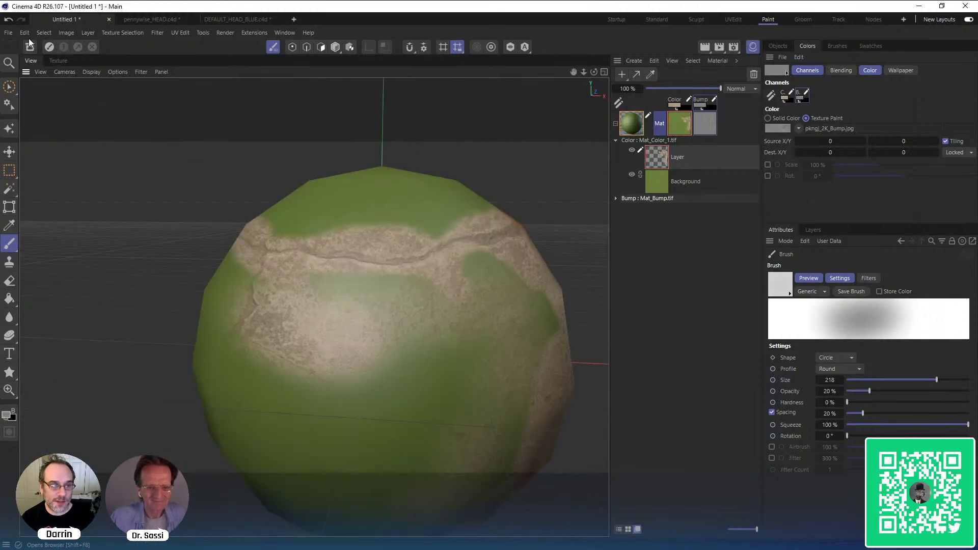
Try erasing the left end of the painted bump detail in the texture view at 48% Eraser opacity, undo it, and return to the 3D view
left_click(58, 61)
left_click(10, 280)
mouse_move(356, 200)
middle_mouse_down()
mouse_move(324, 207)
mouse_move(296, 267)
middle_mouse_up()
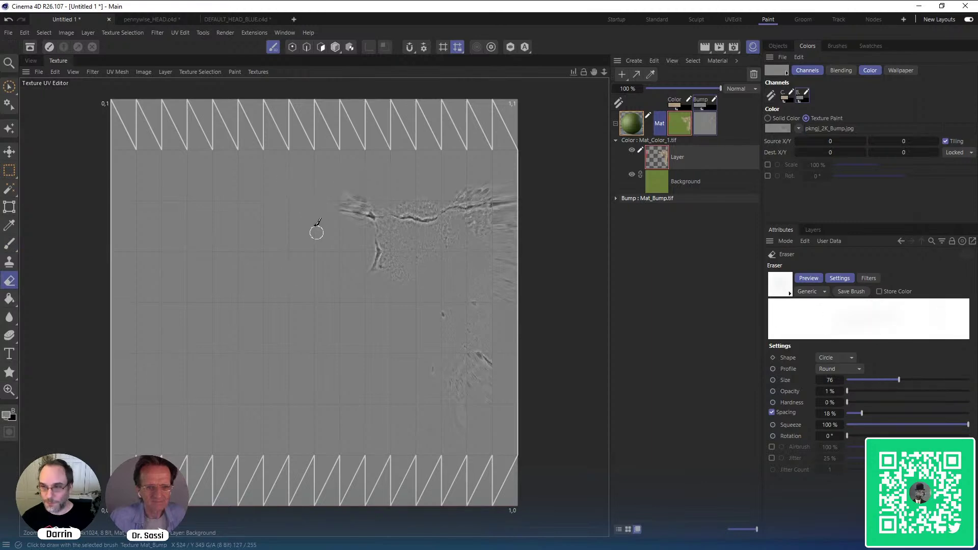
middle_click_drag(316, 232, 328, 207)
left_click_drag(342, 184, 344, 234)
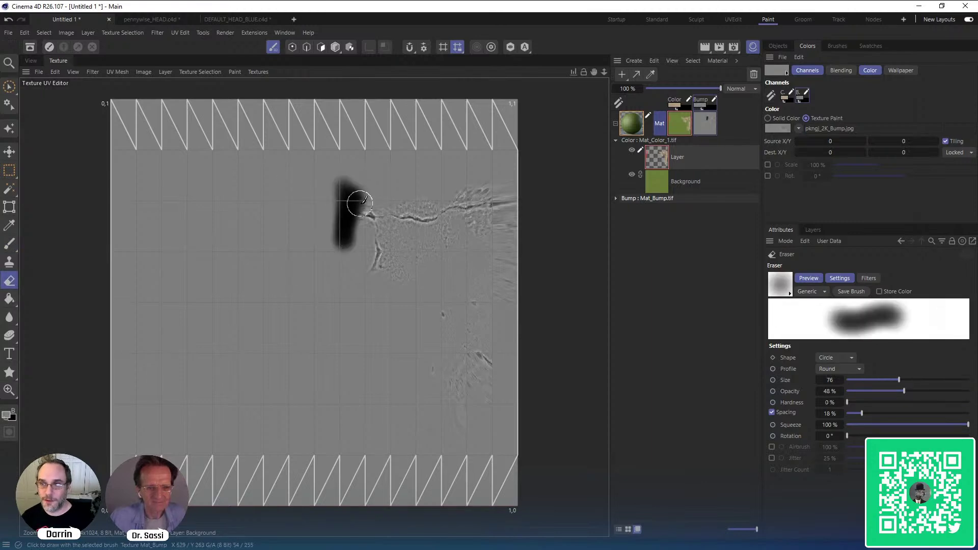
key("ctrl+z")
mouse_move(351, 200)
left_mouse_down()
mouse_move(342, 194)
mouse_move(366, 201)
left_mouse_up()
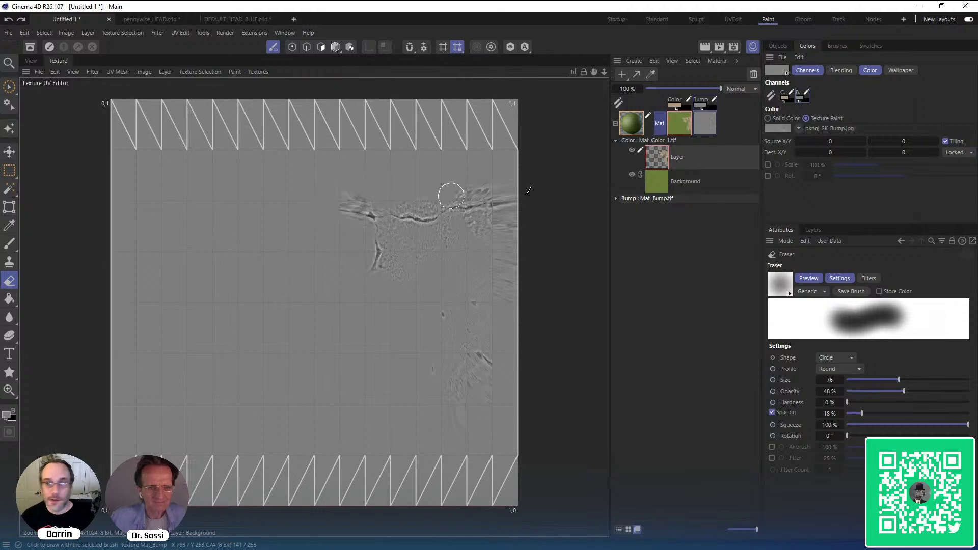
left_click(31, 60)
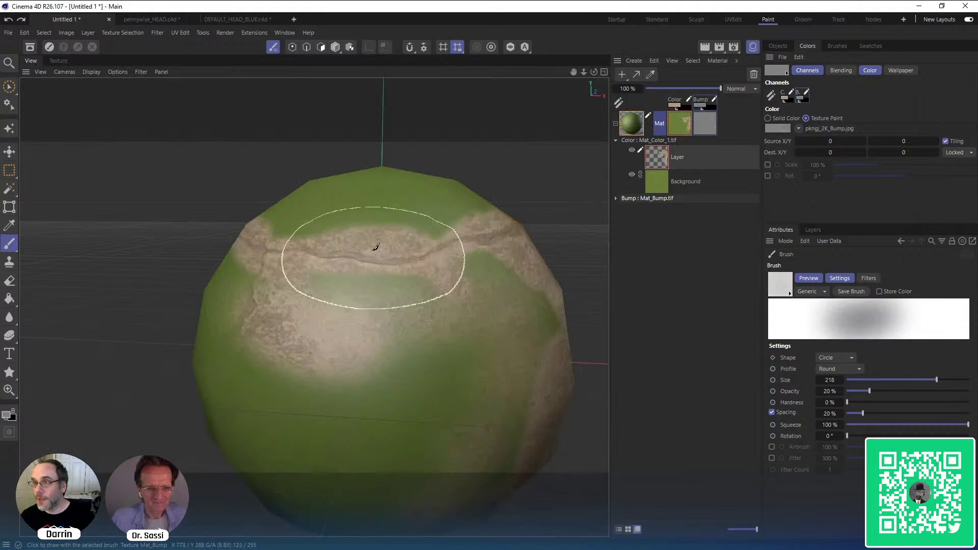